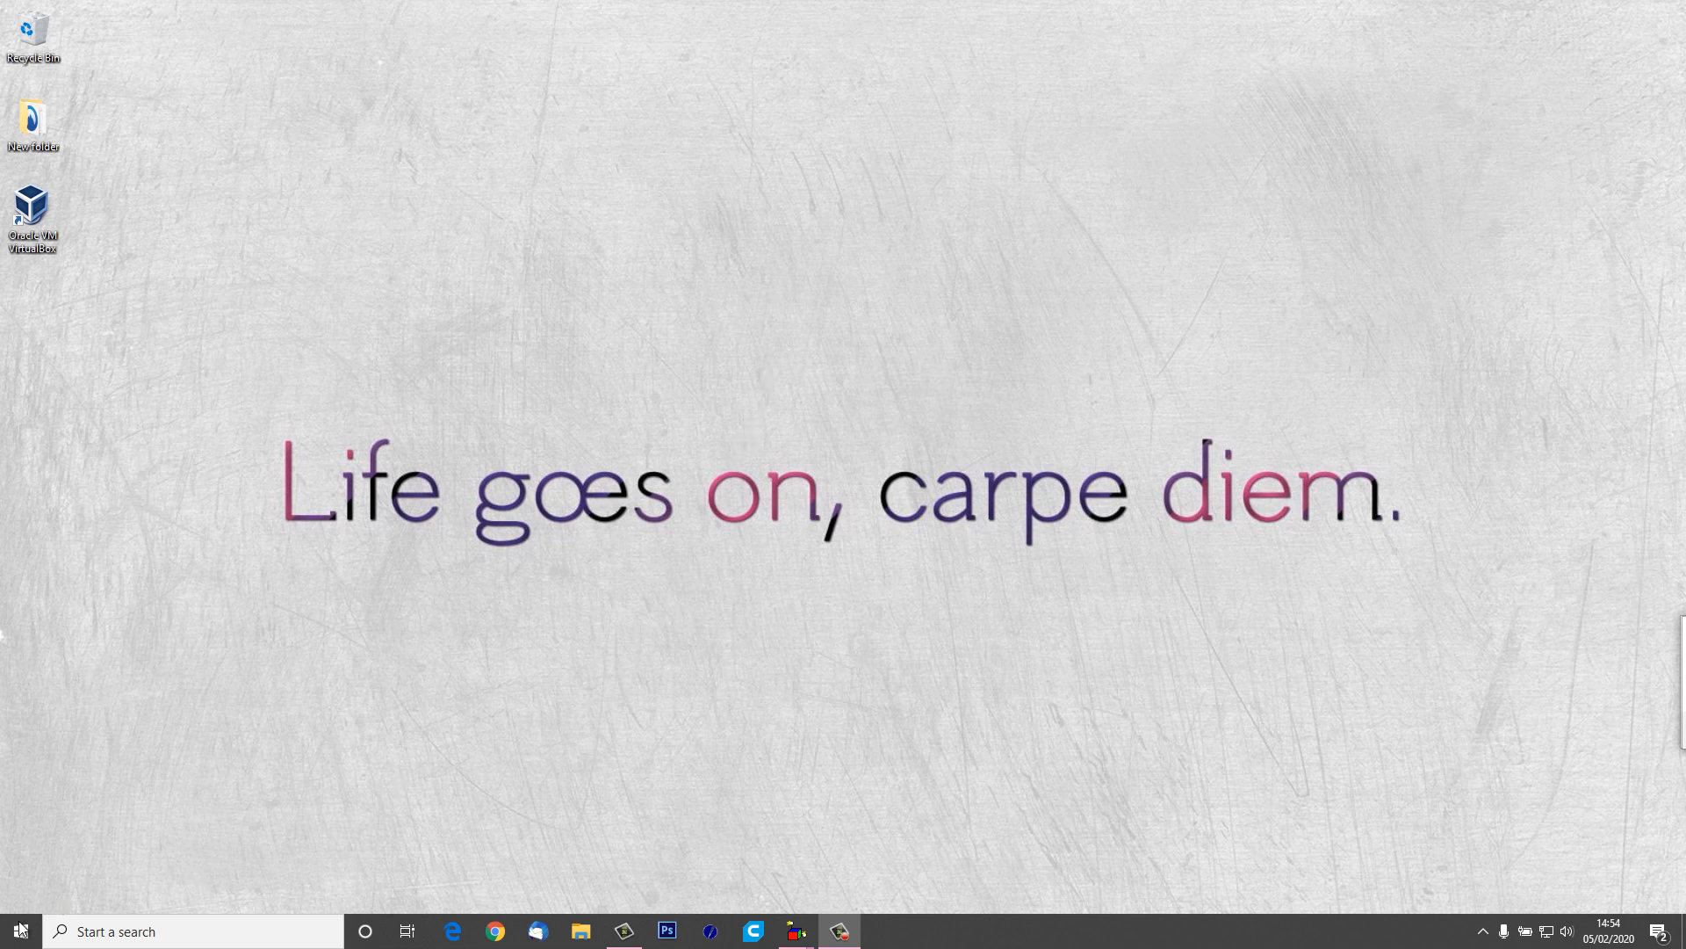
Step: Open Local Disk (C:) in File Explorer and create a new folder at its root
{"action": "left_click", "coordinate": [581, 932]}
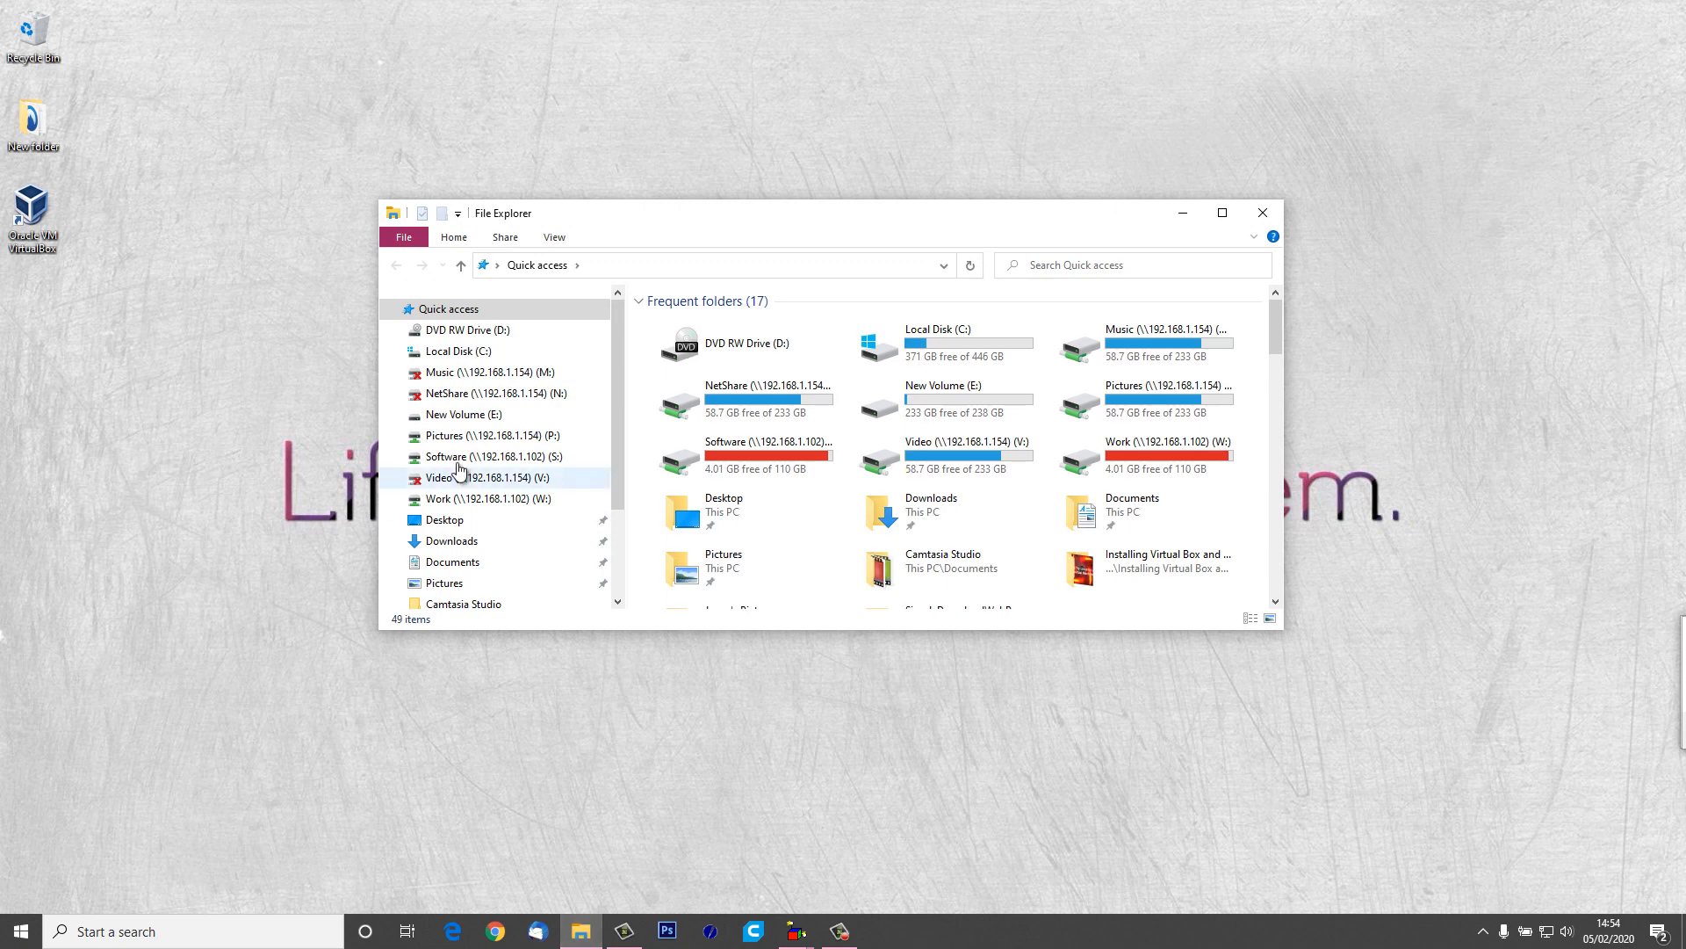
{"action": "double_click", "coordinate": [926, 342]}
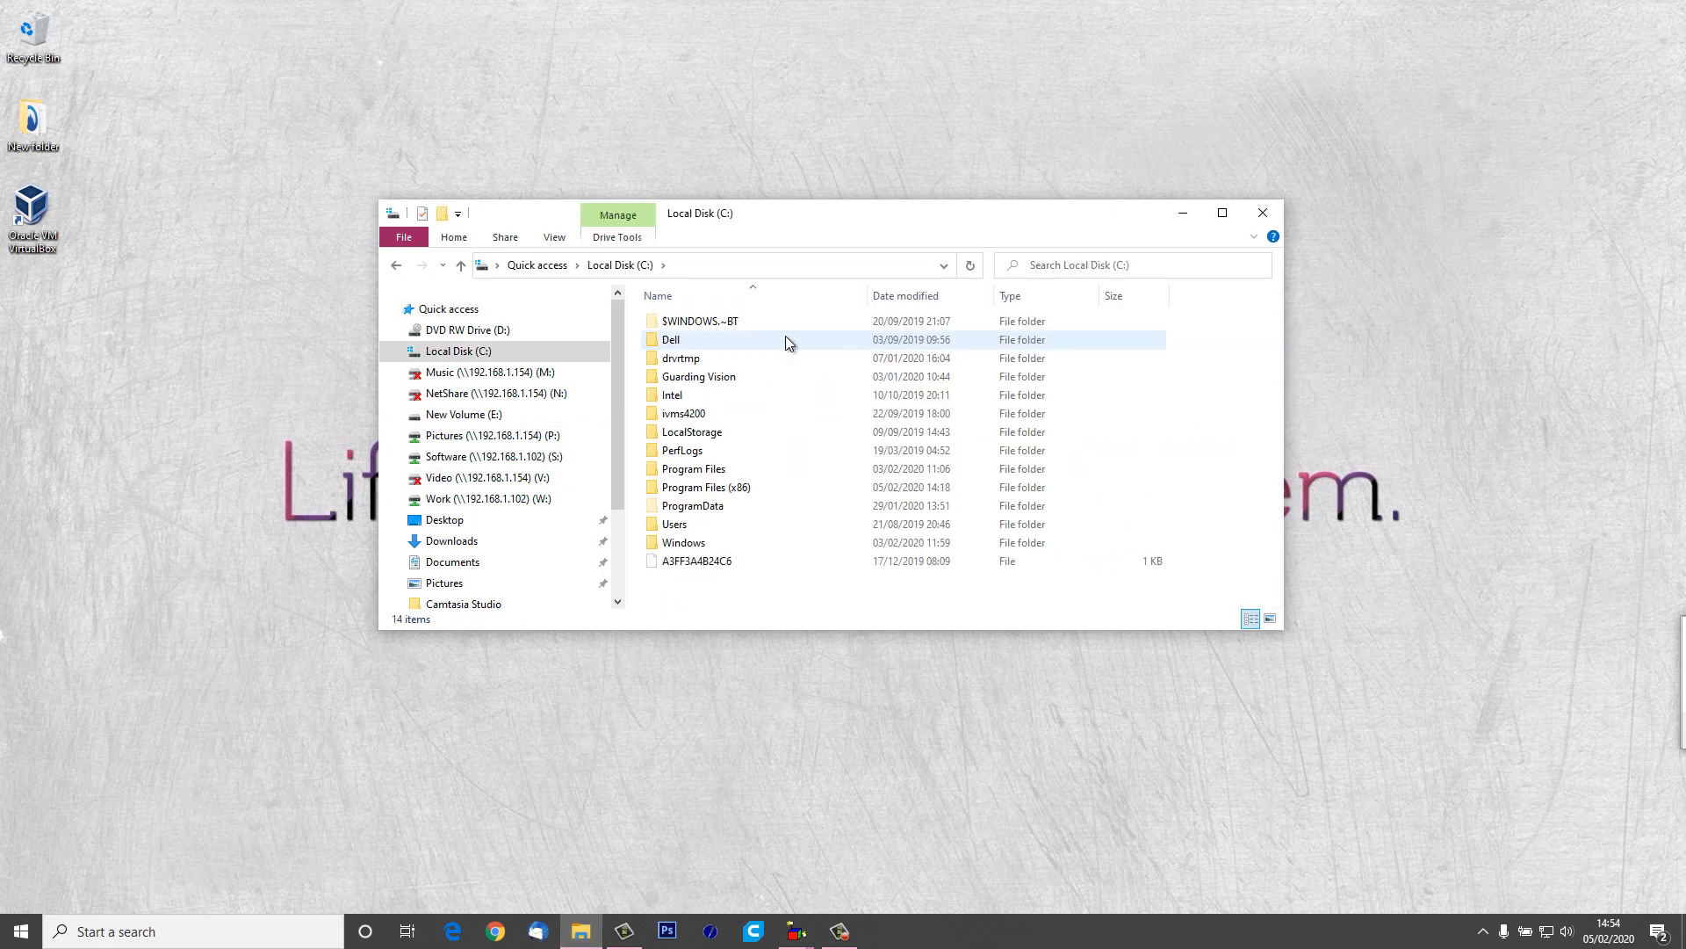
{"action": "right_click", "coordinate": [1206, 505]}
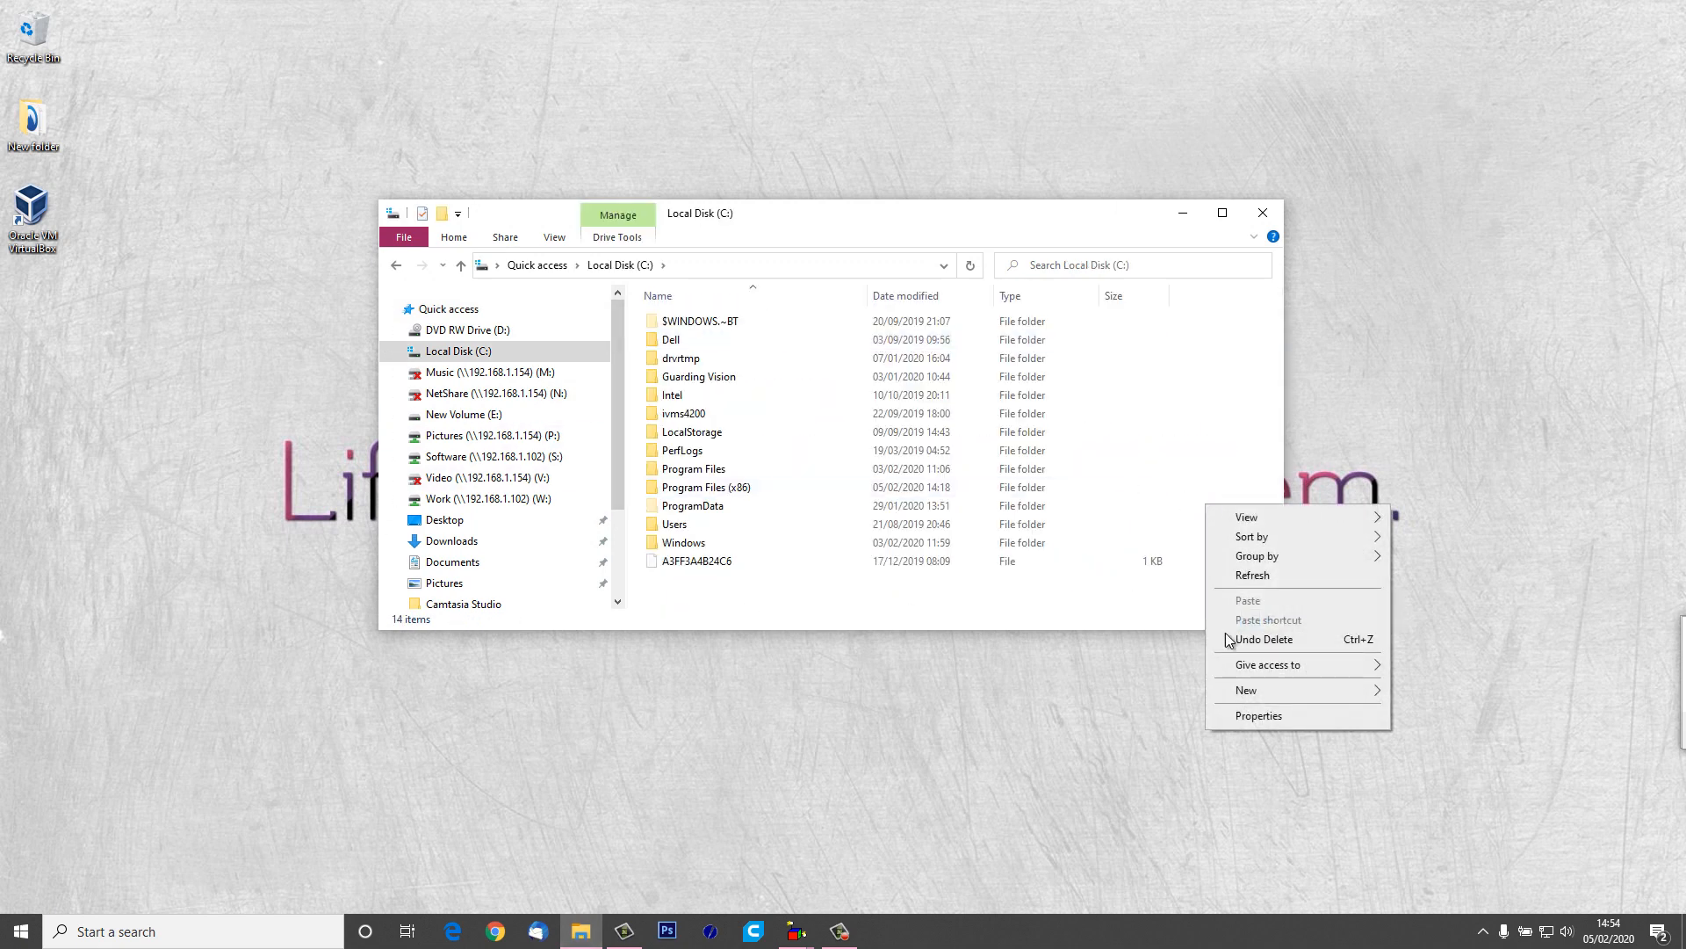
{"action": "mouse_move", "coordinate": [1280, 695]}
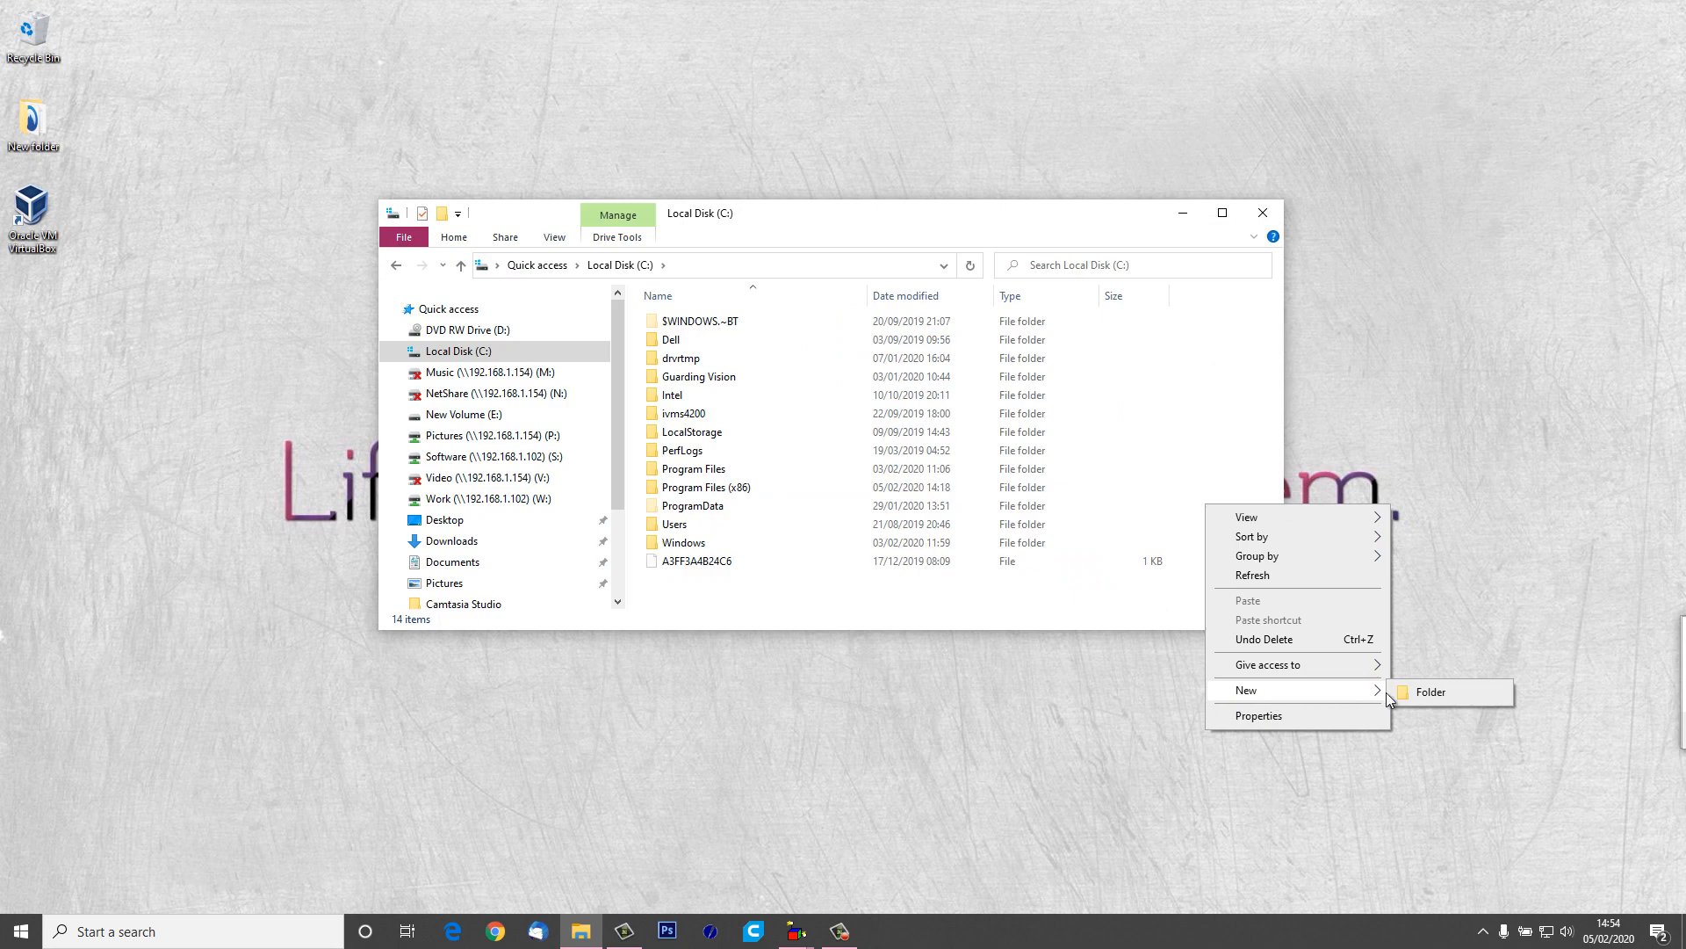
{"action": "left_click", "coordinate": [1440, 692]}
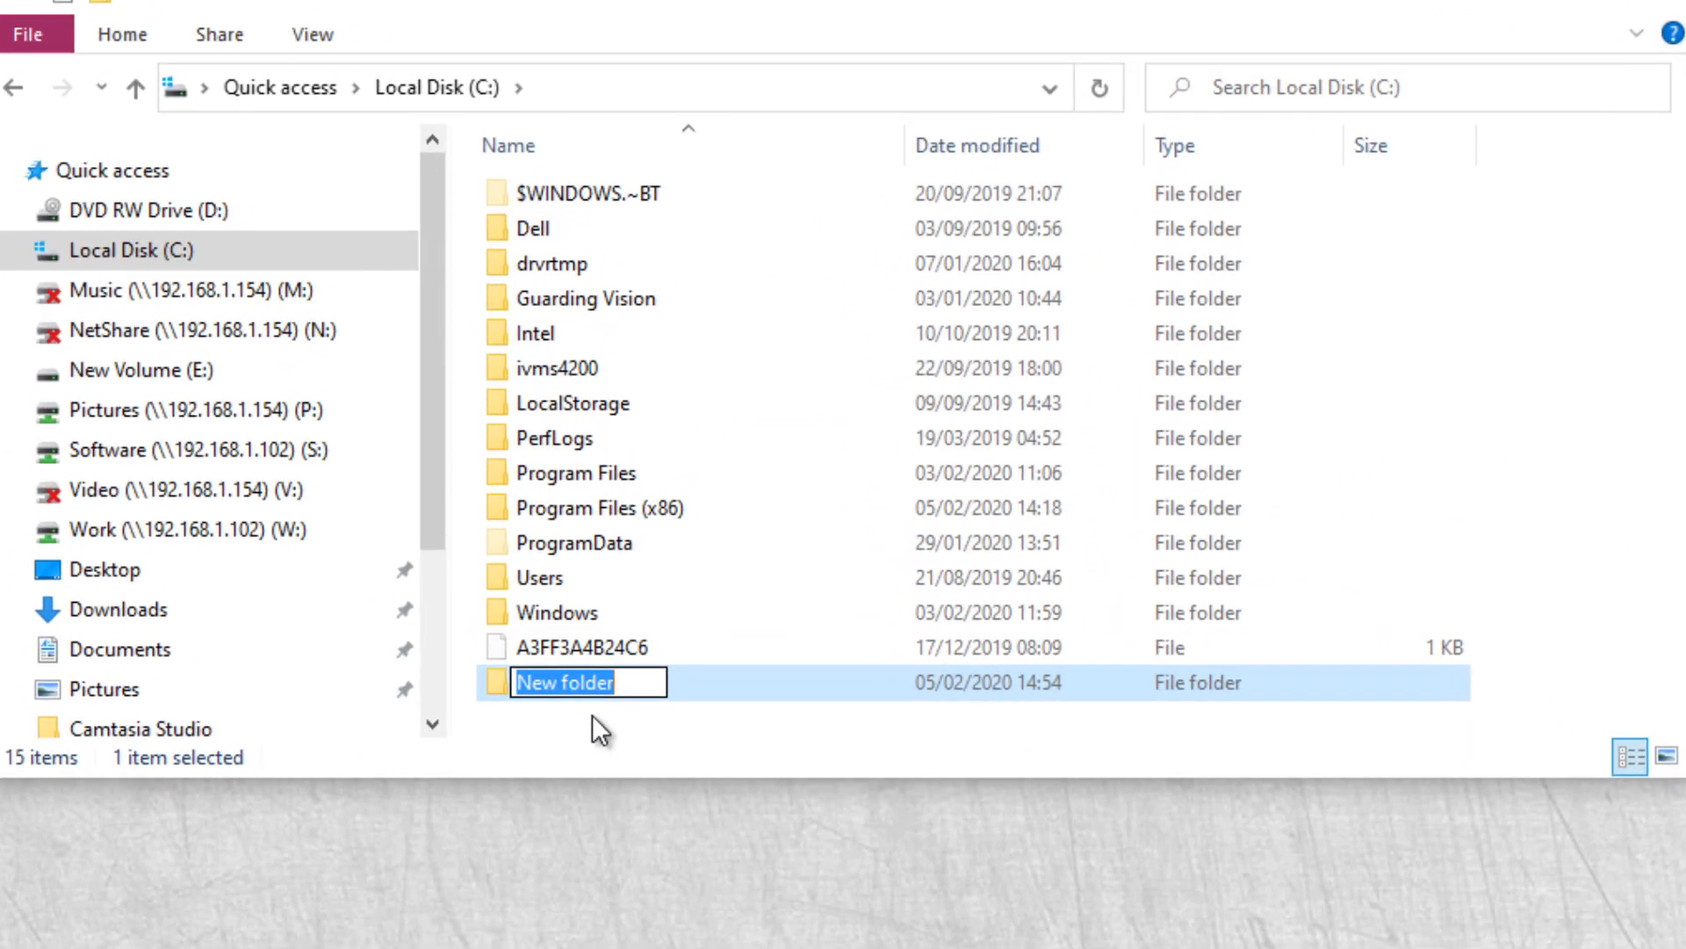
Step: Name the new folder virtualshare
{"action": "type", "text": "VirtualS"}
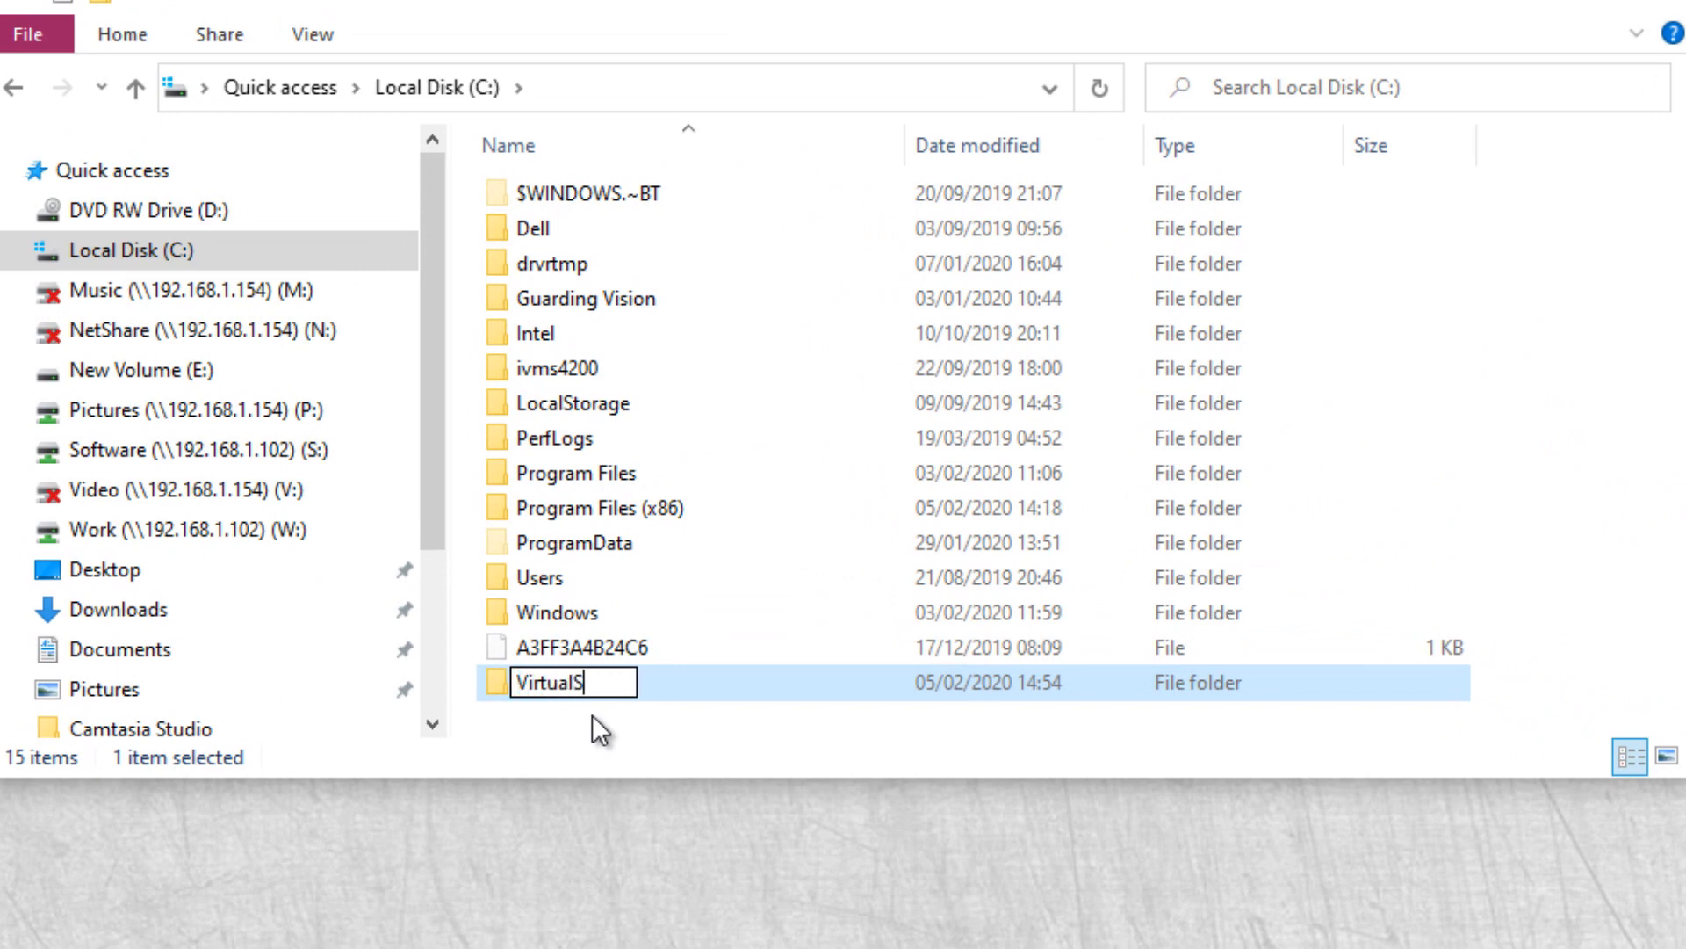
{"action": "key", "text": "BackSpace"}
{"action": "key", "text": "BackSpace"}
{"action": "key", "text": "BackSpace"}
{"action": "key", "text": "BackSpace"}
{"action": "key", "text": "BackSpace"}
{"action": "key", "text": "BackSpace"}
{"action": "key", "text": "BackSpace"}
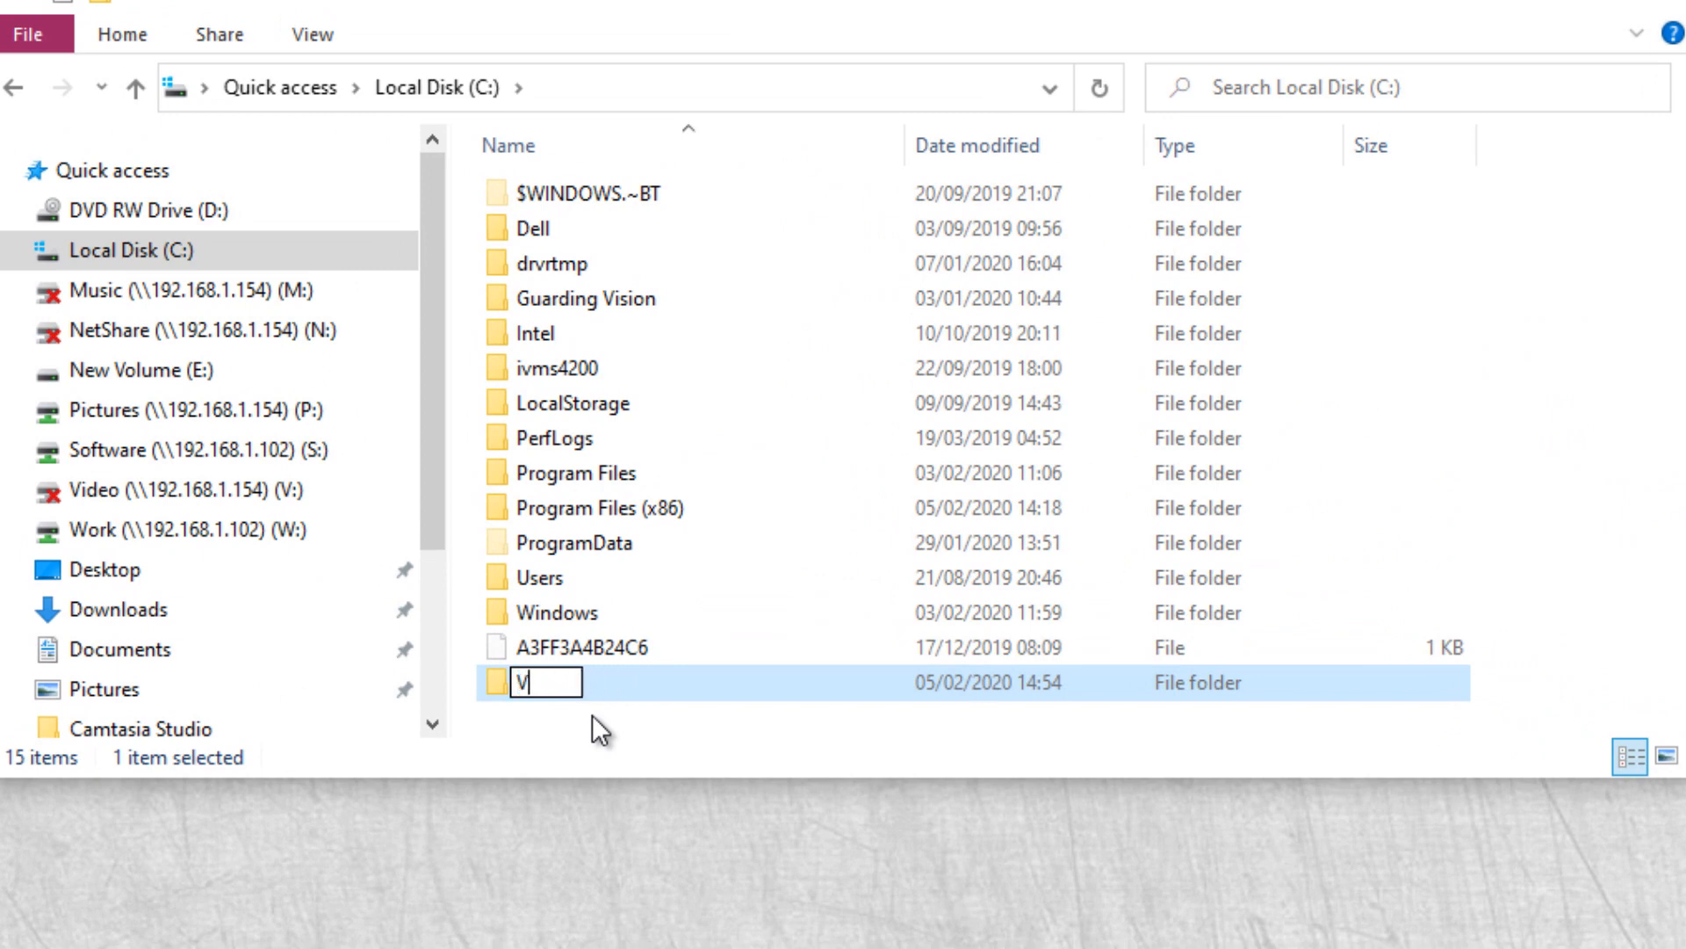
{"action": "type", "text": "virtu"}
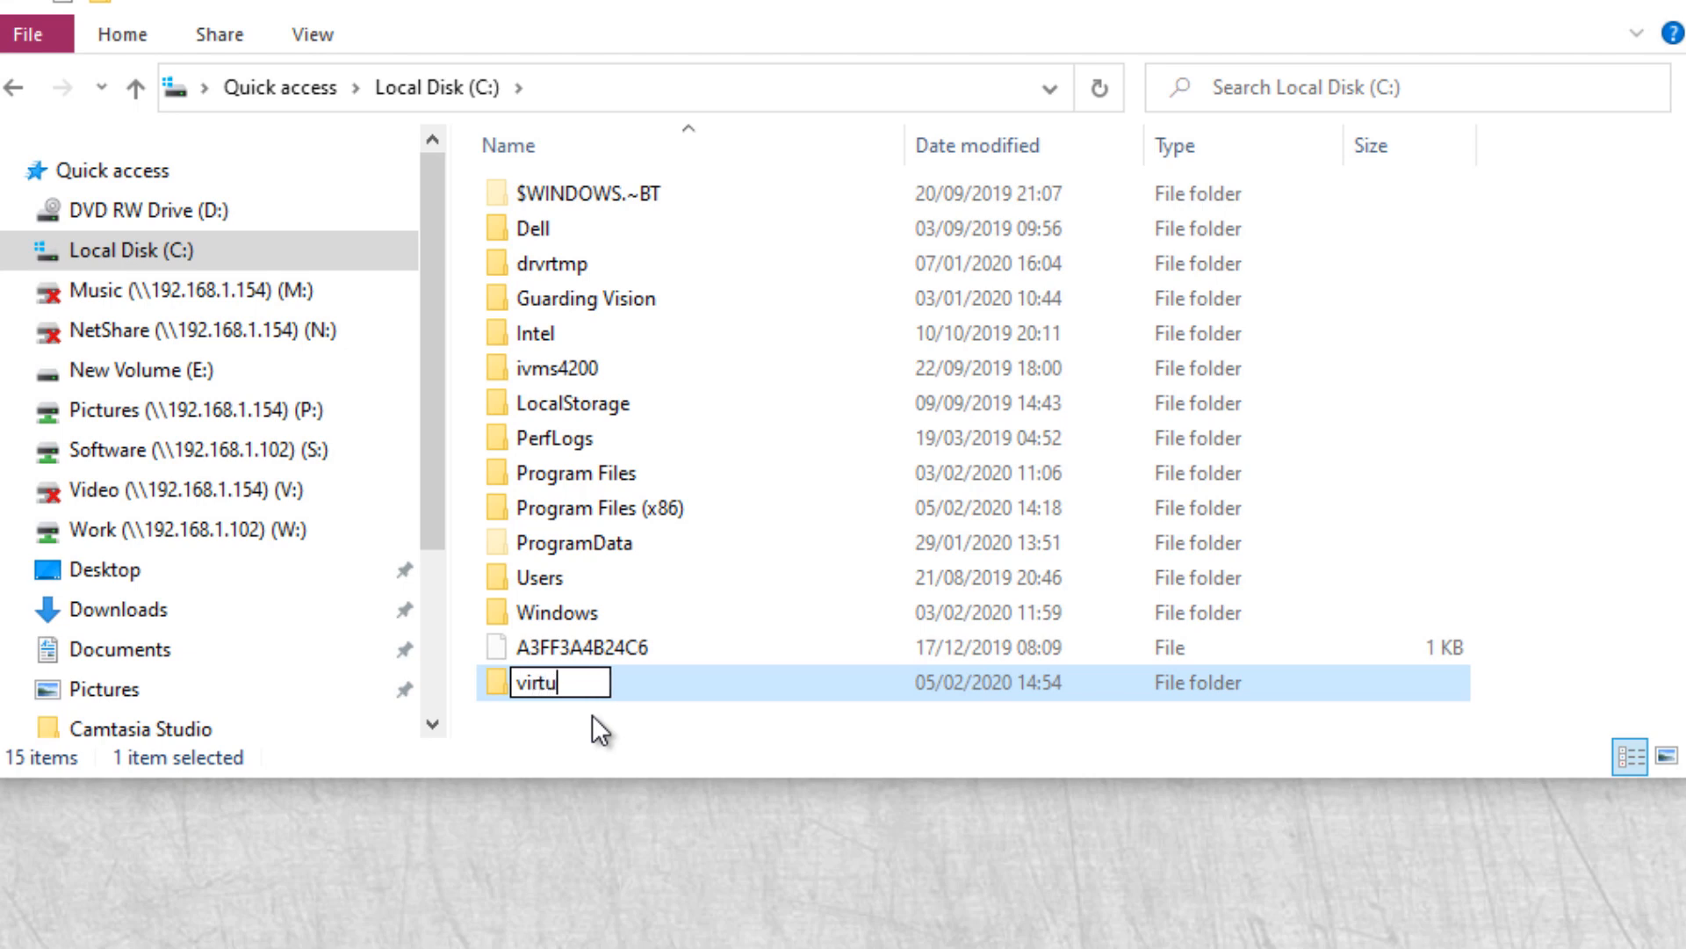
{"action": "type", "text": "alshare"}
{"action": "key", "text": "Return"}
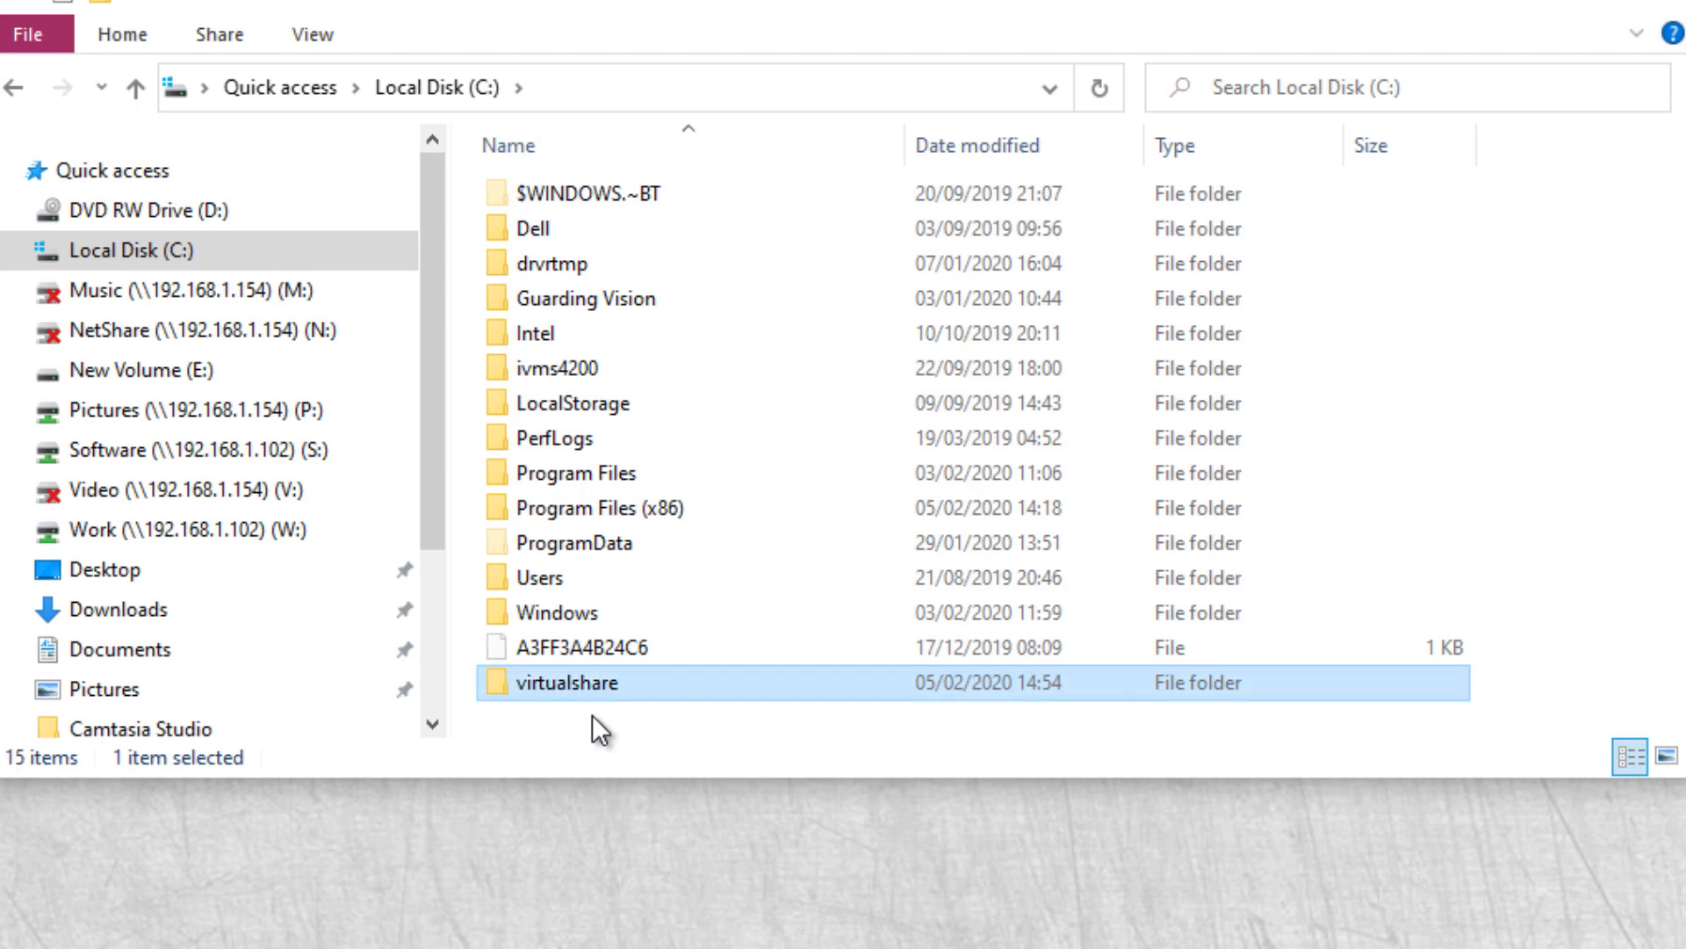
Step: Share the virtualshare folder on the network from its properties, with the listed owner as the only person
{"action": "right_click", "coordinate": [571, 688]}
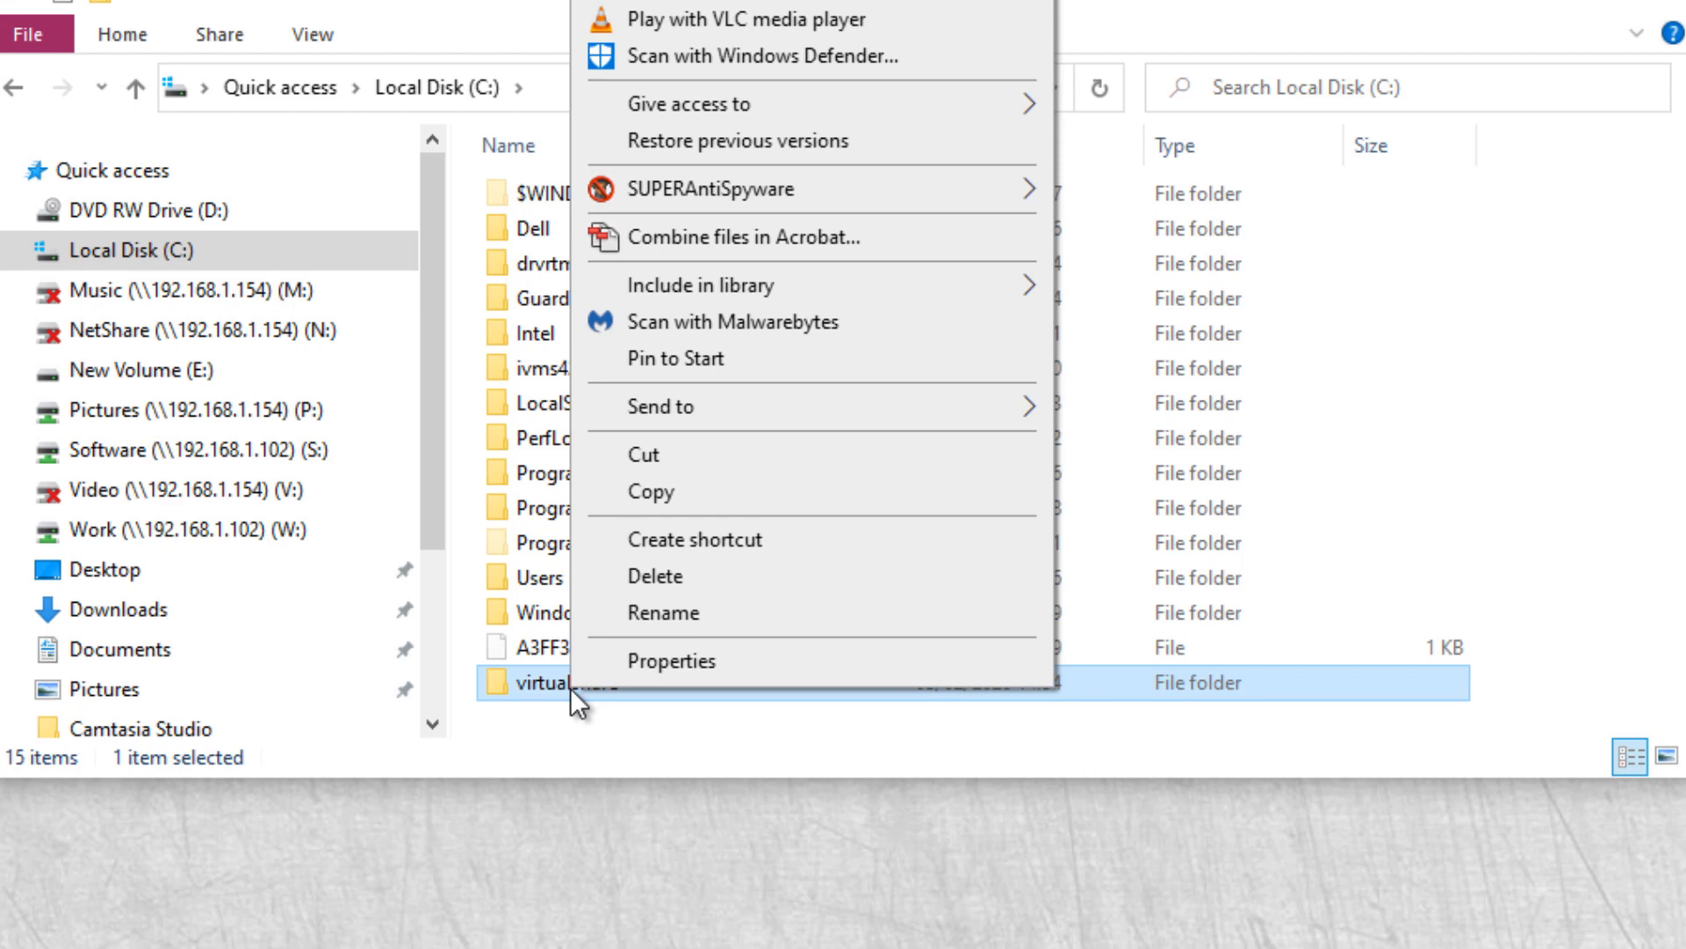
{"action": "left_click", "coordinate": [662, 664]}
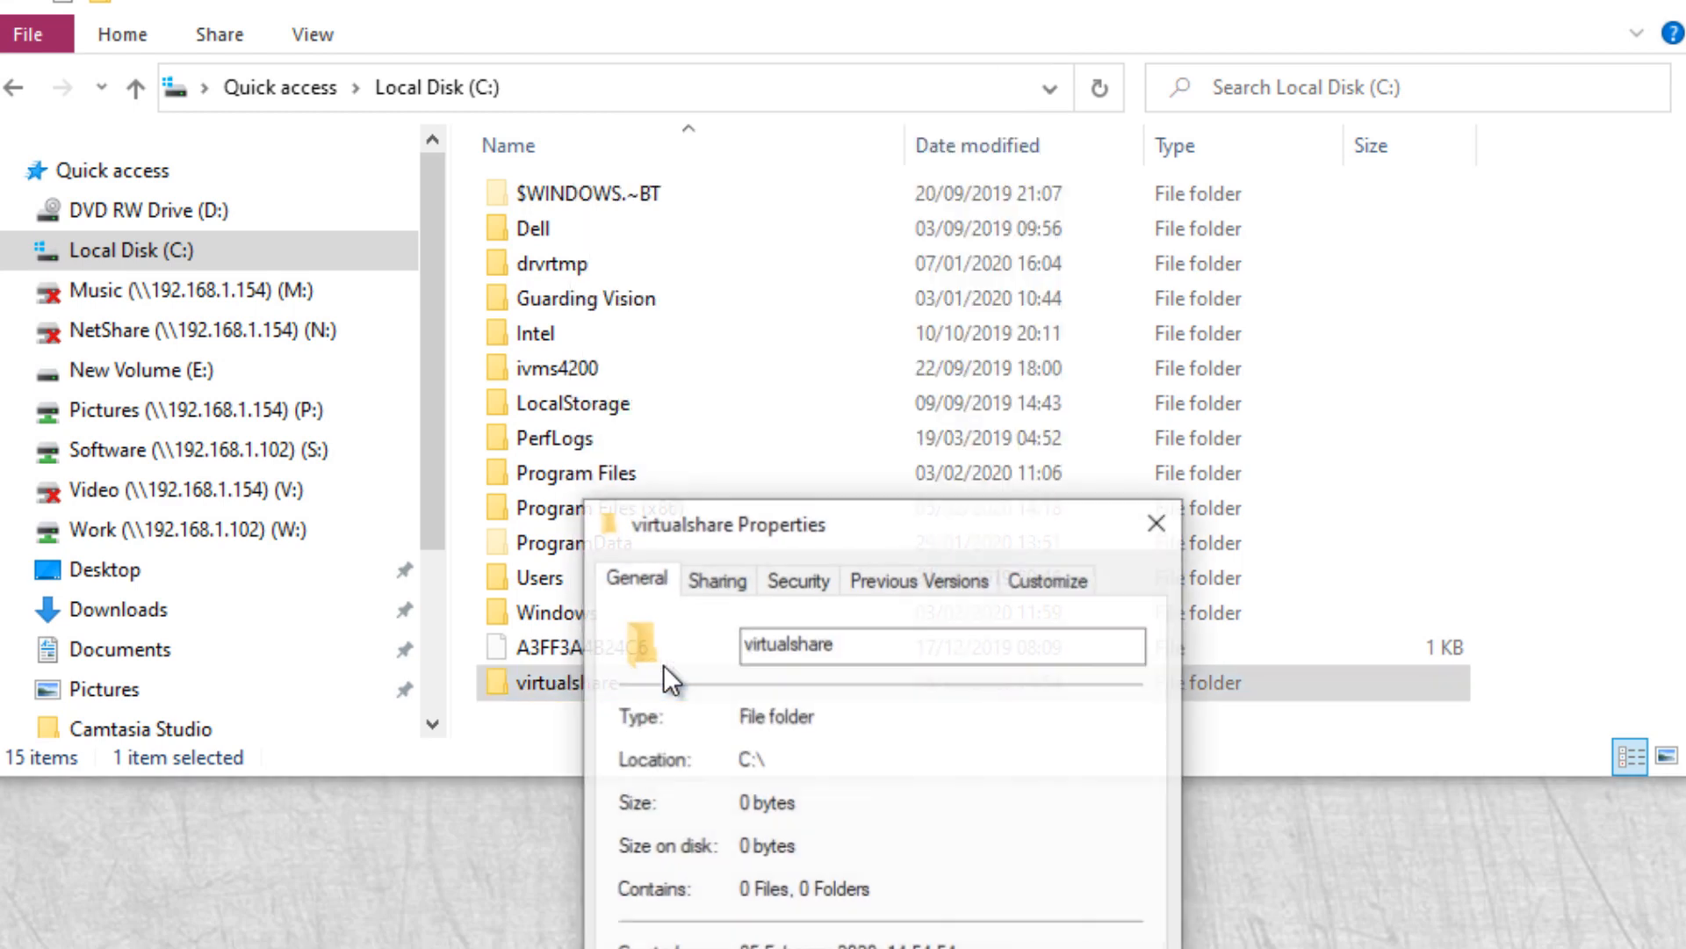
{"action": "left_click", "coordinate": [717, 579]}
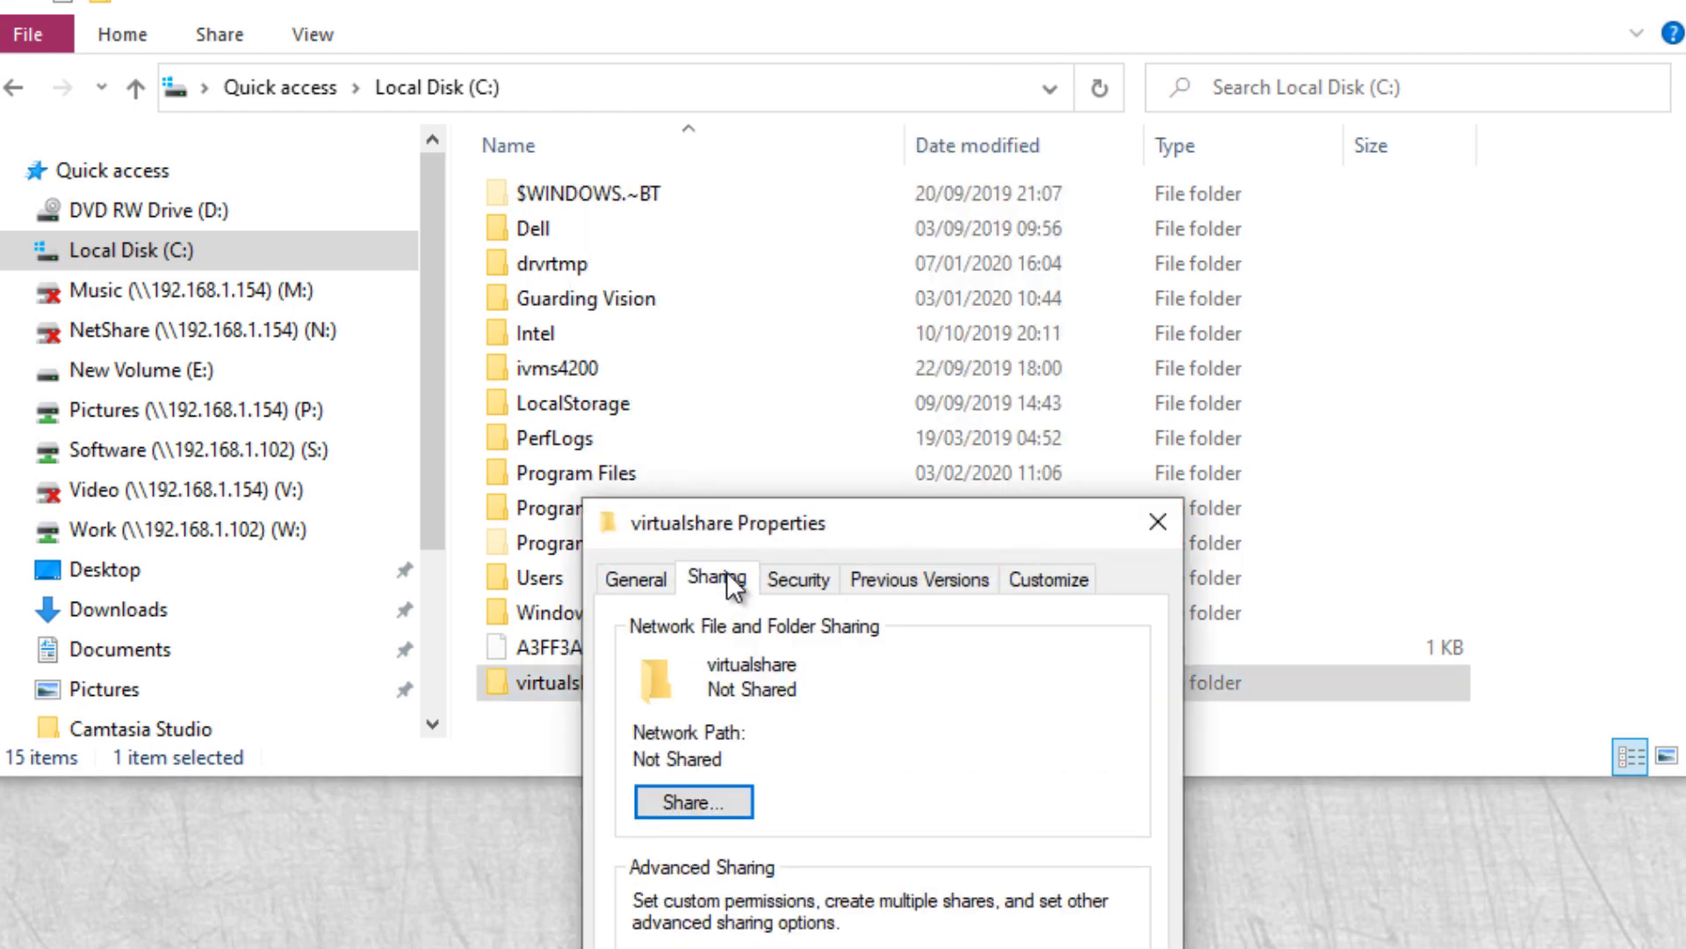
{"action": "left_click", "coordinate": [686, 803]}
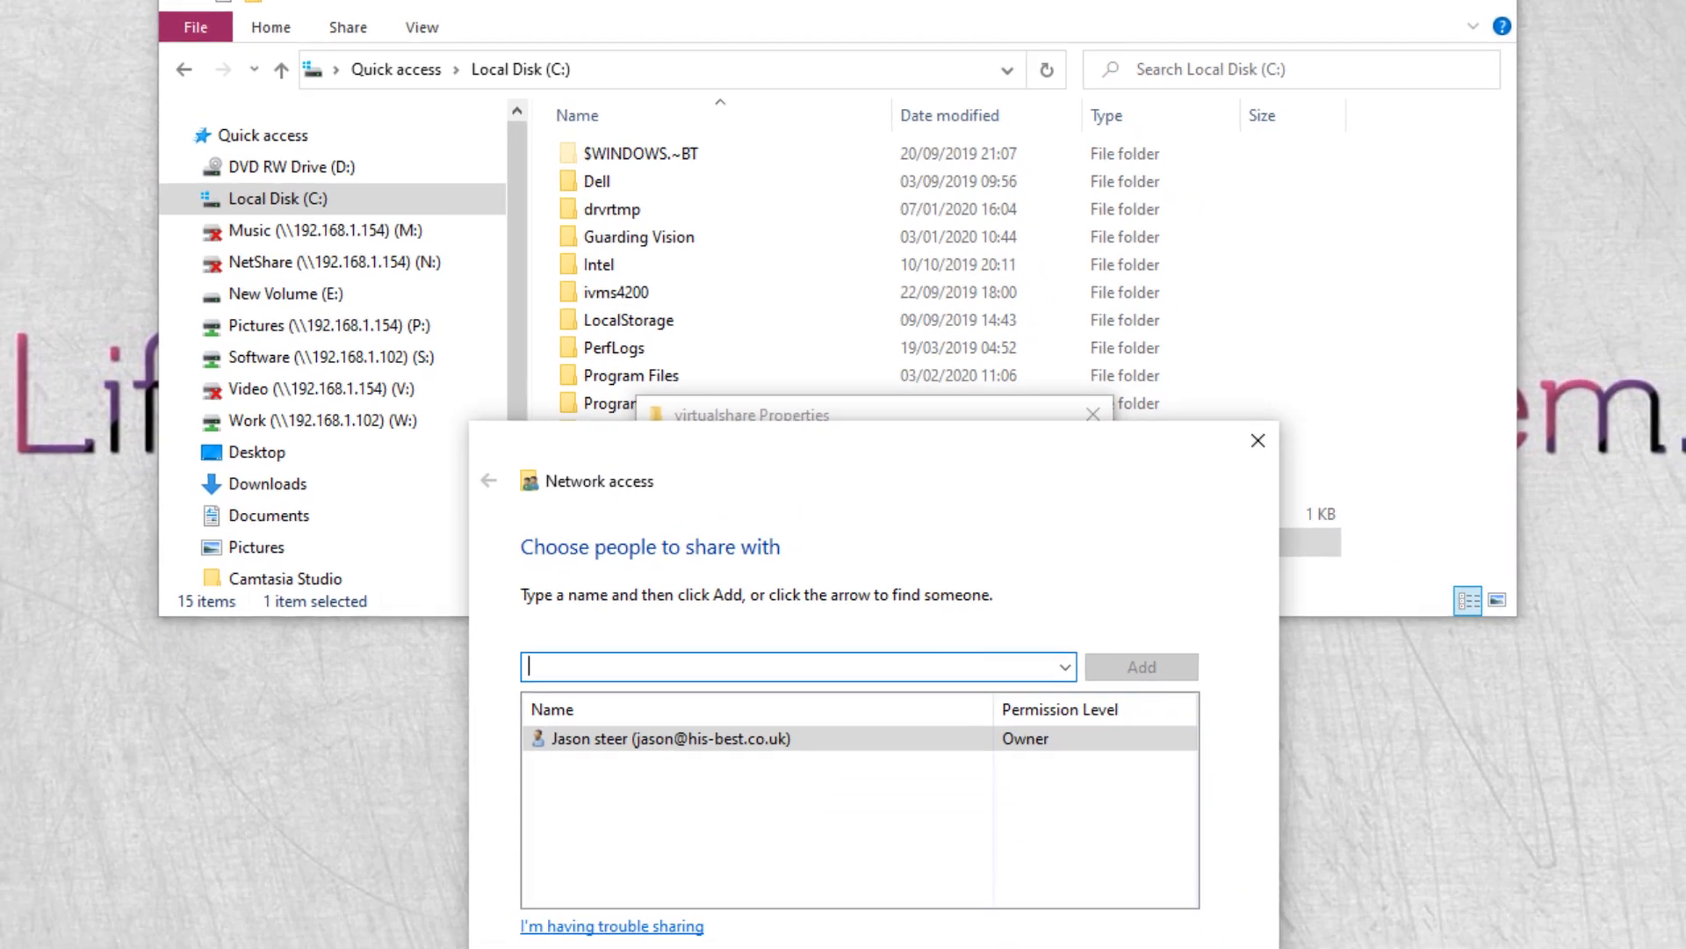
{"action": "left_click", "coordinate": [1170, 948]}
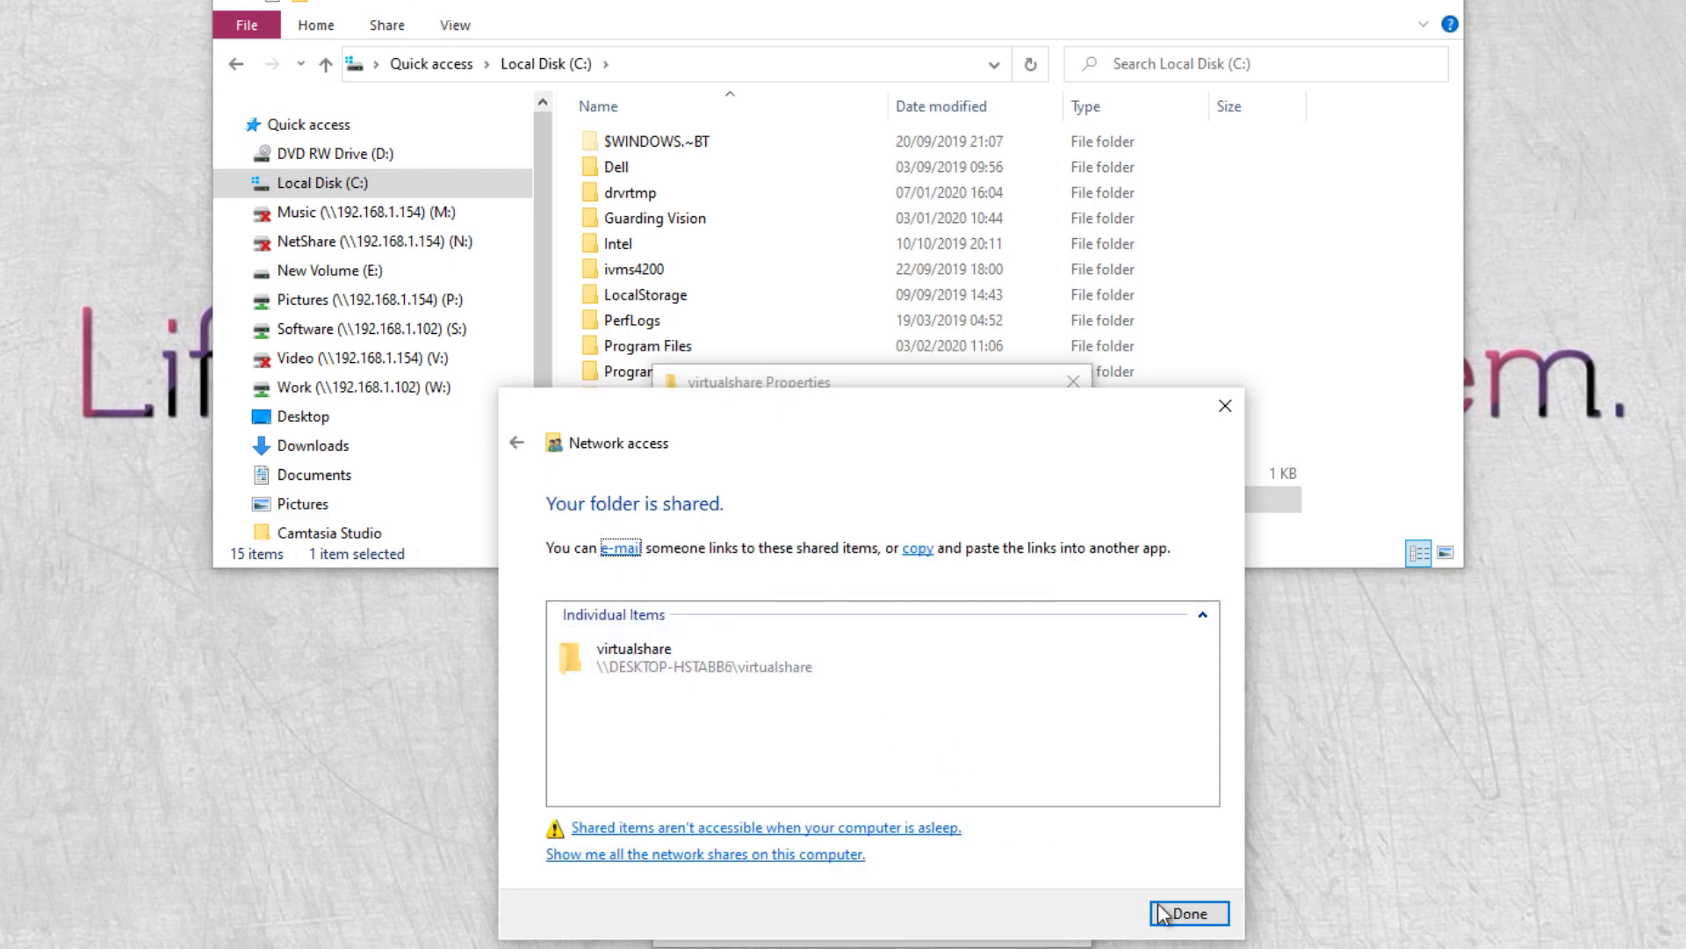
{"action": "left_click", "coordinate": [1187, 913]}
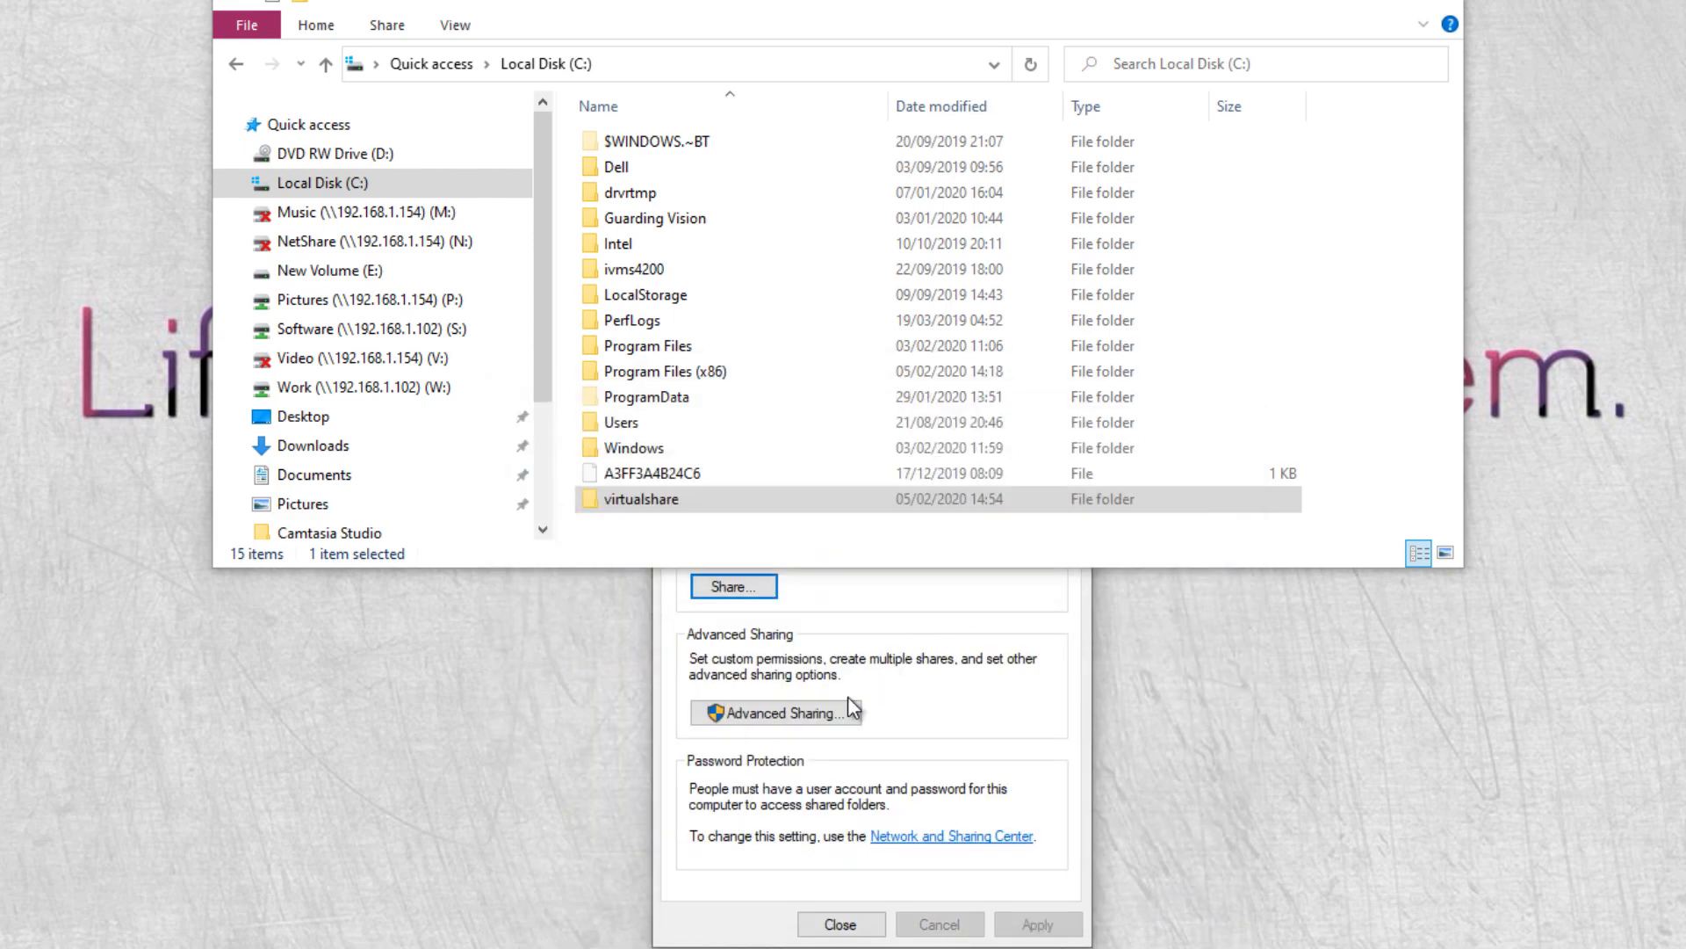
Step: Check the advanced share permissions of virtualshare for Everyone and Administrators, and close the folder's properties
{"action": "left_click", "coordinate": [762, 719]}
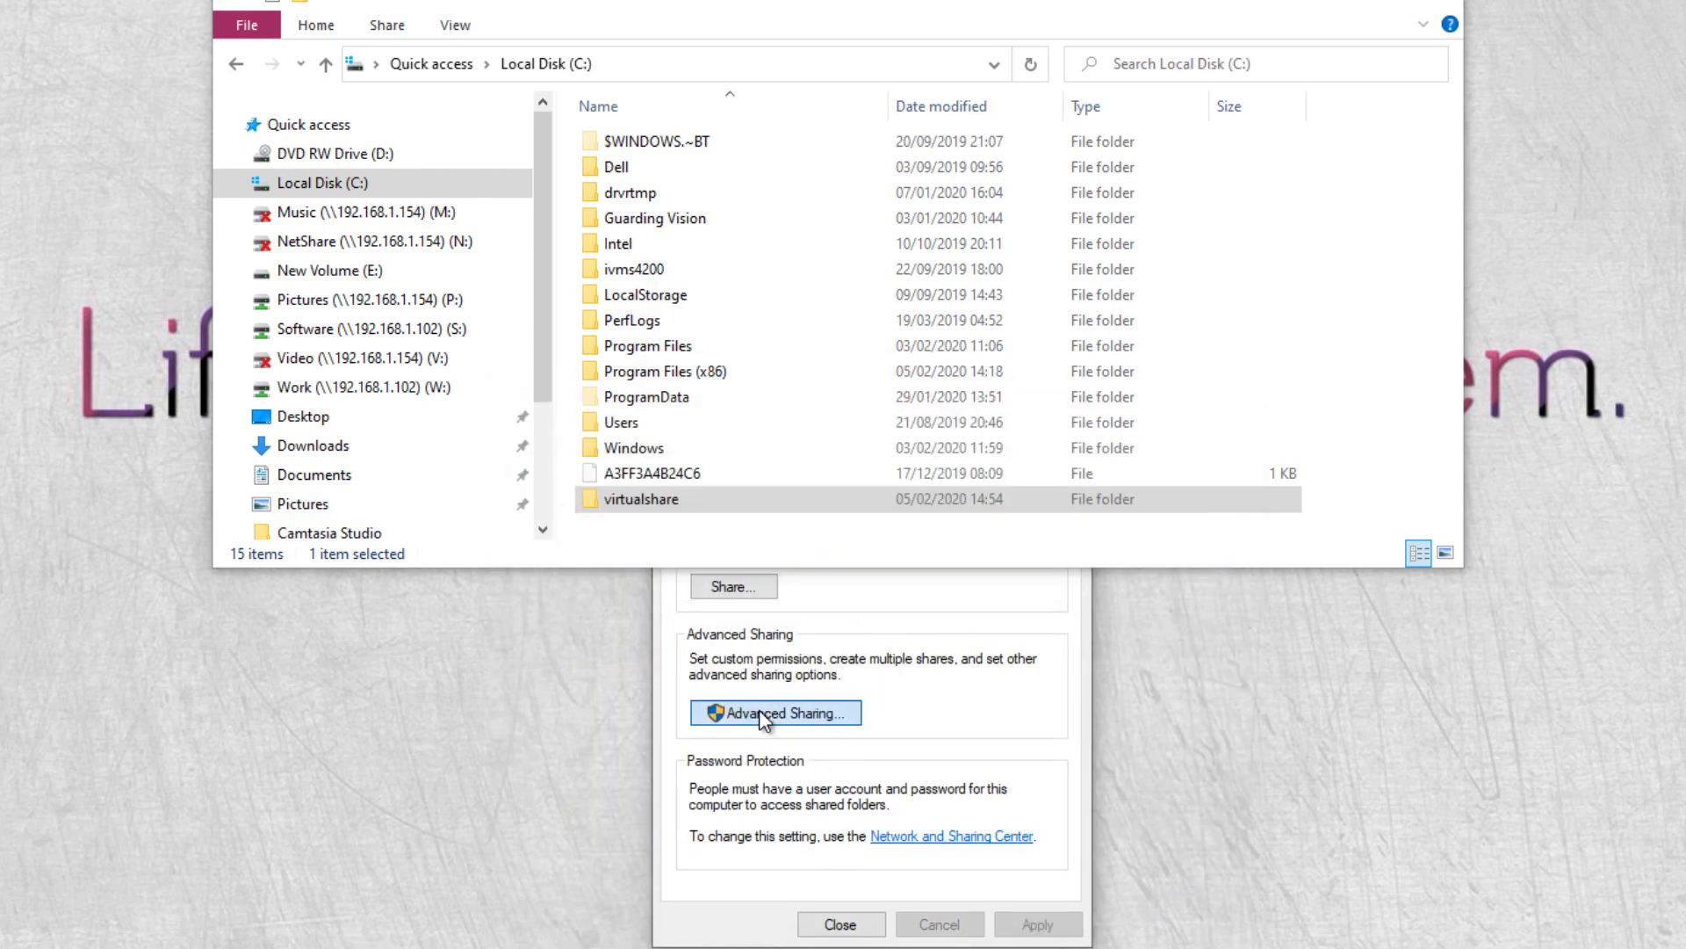
{"action": "left_click", "coordinate": [763, 717]}
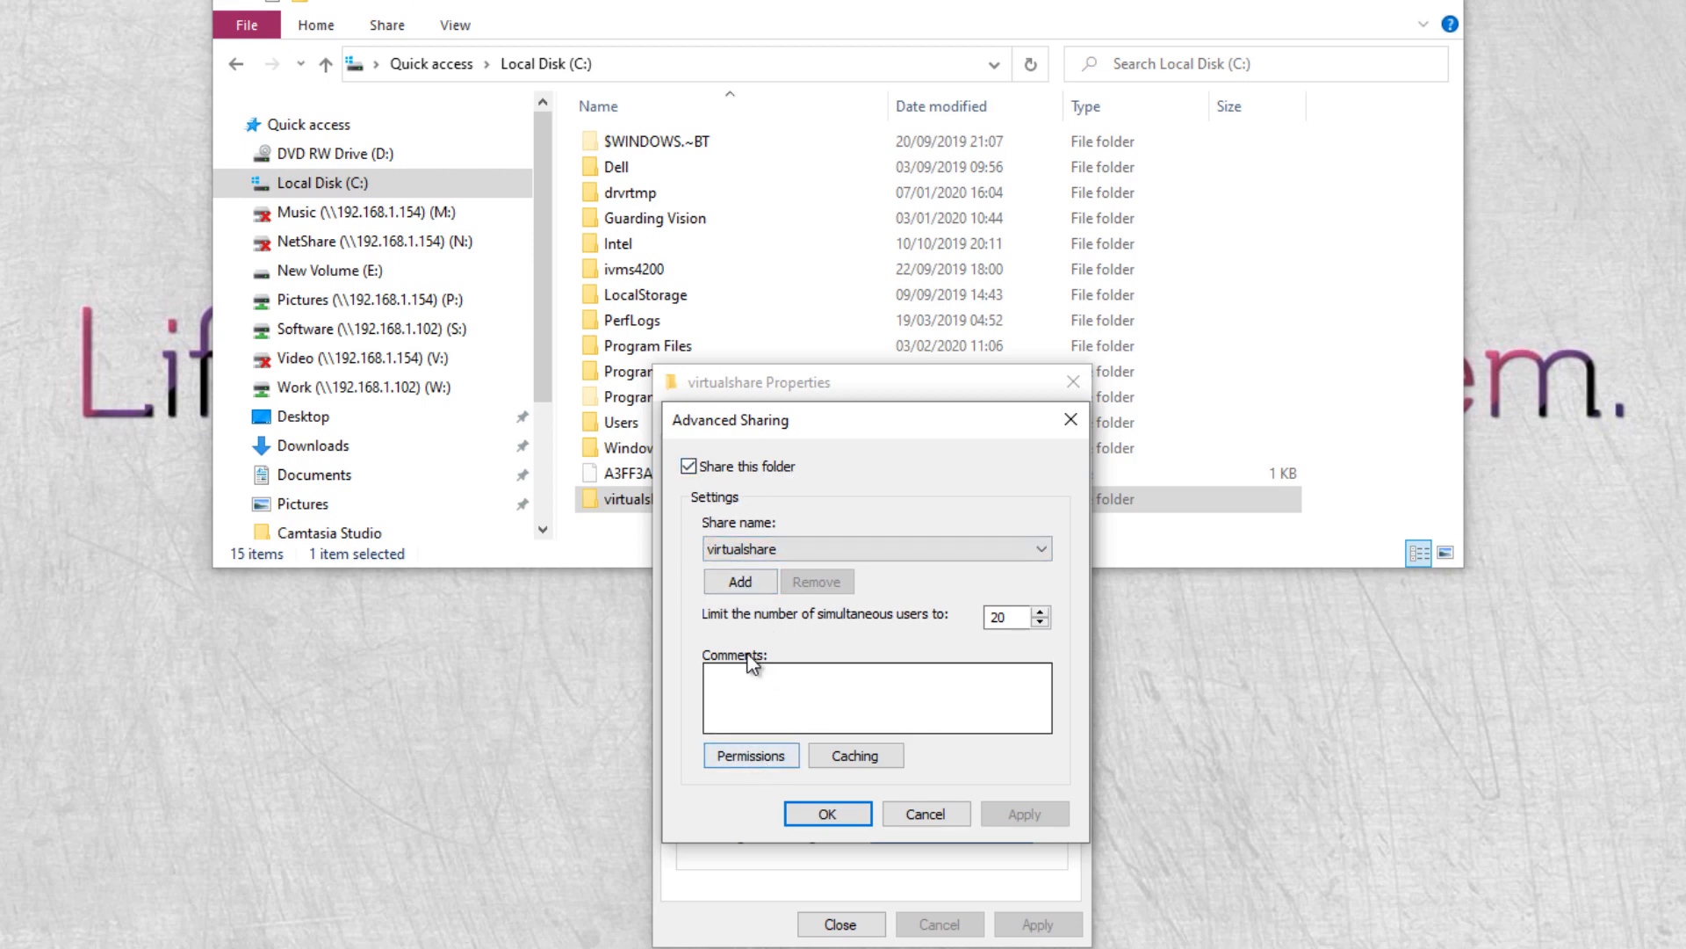
{"action": "left_click", "coordinate": [751, 758]}
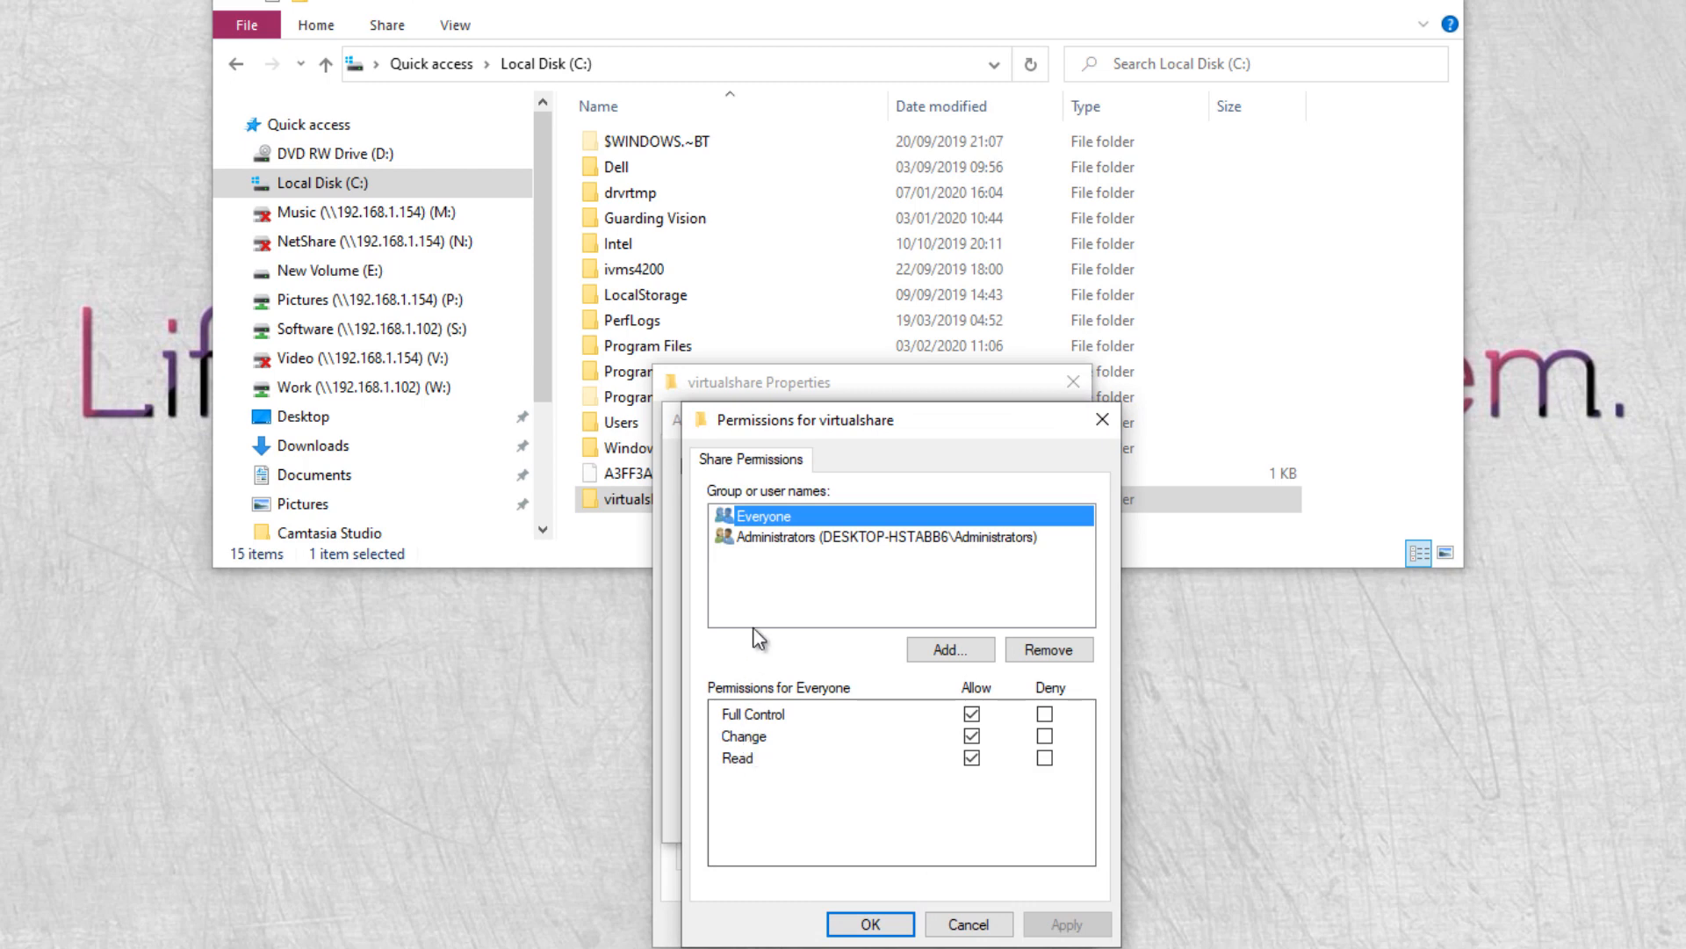
{"action": "left_click", "coordinate": [765, 539]}
{"action": "left_click", "coordinate": [763, 517]}
{"action": "left_click", "coordinate": [869, 924]}
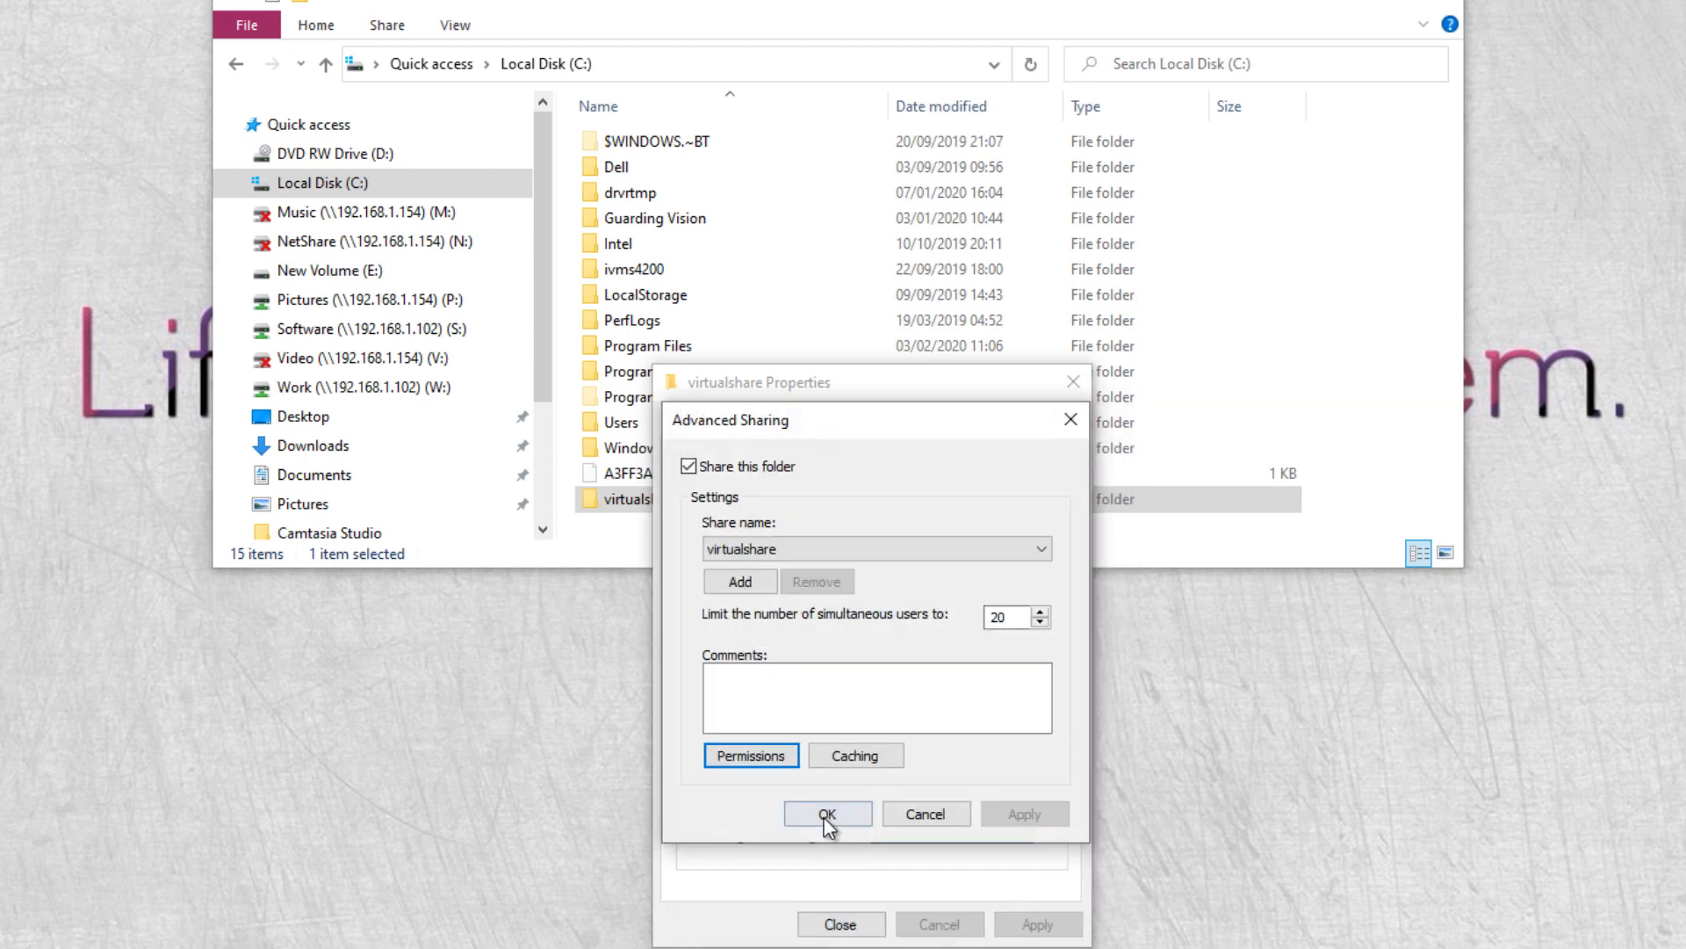
{"action": "left_click", "coordinate": [829, 815]}
{"action": "left_click", "coordinate": [841, 924]}
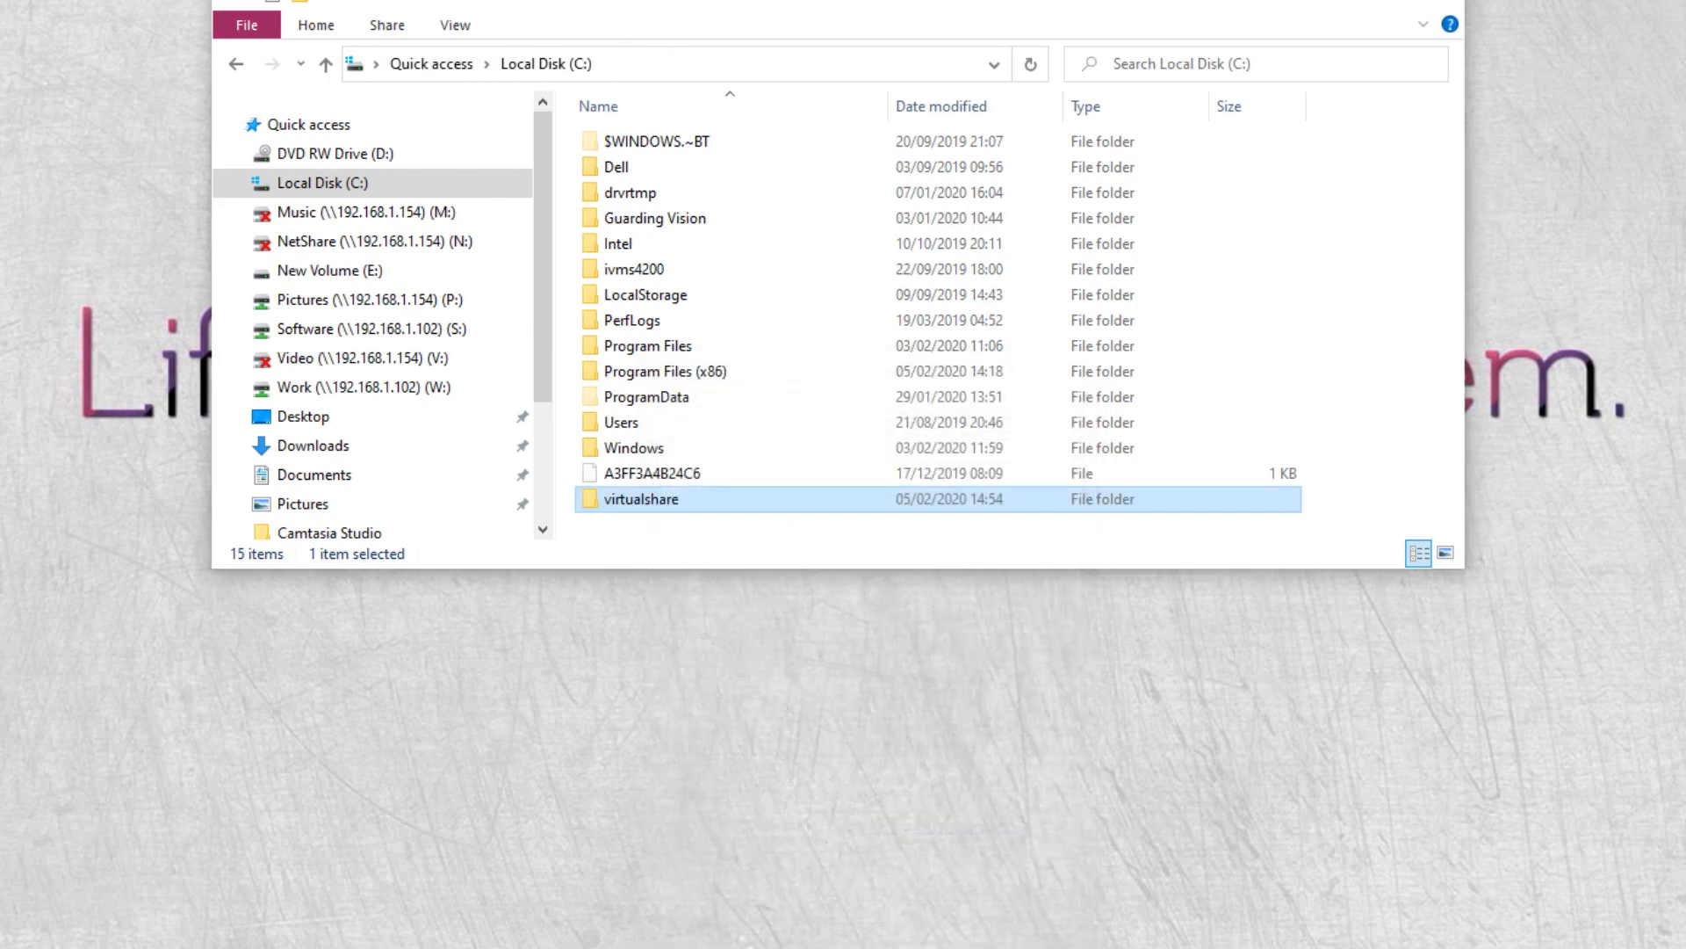
Step: Switch to Oracle VM VirtualBox and open the Shared Folders settings of the Lubuntu virtual machine
{"action": "double_click", "coordinate": [37, 216]}
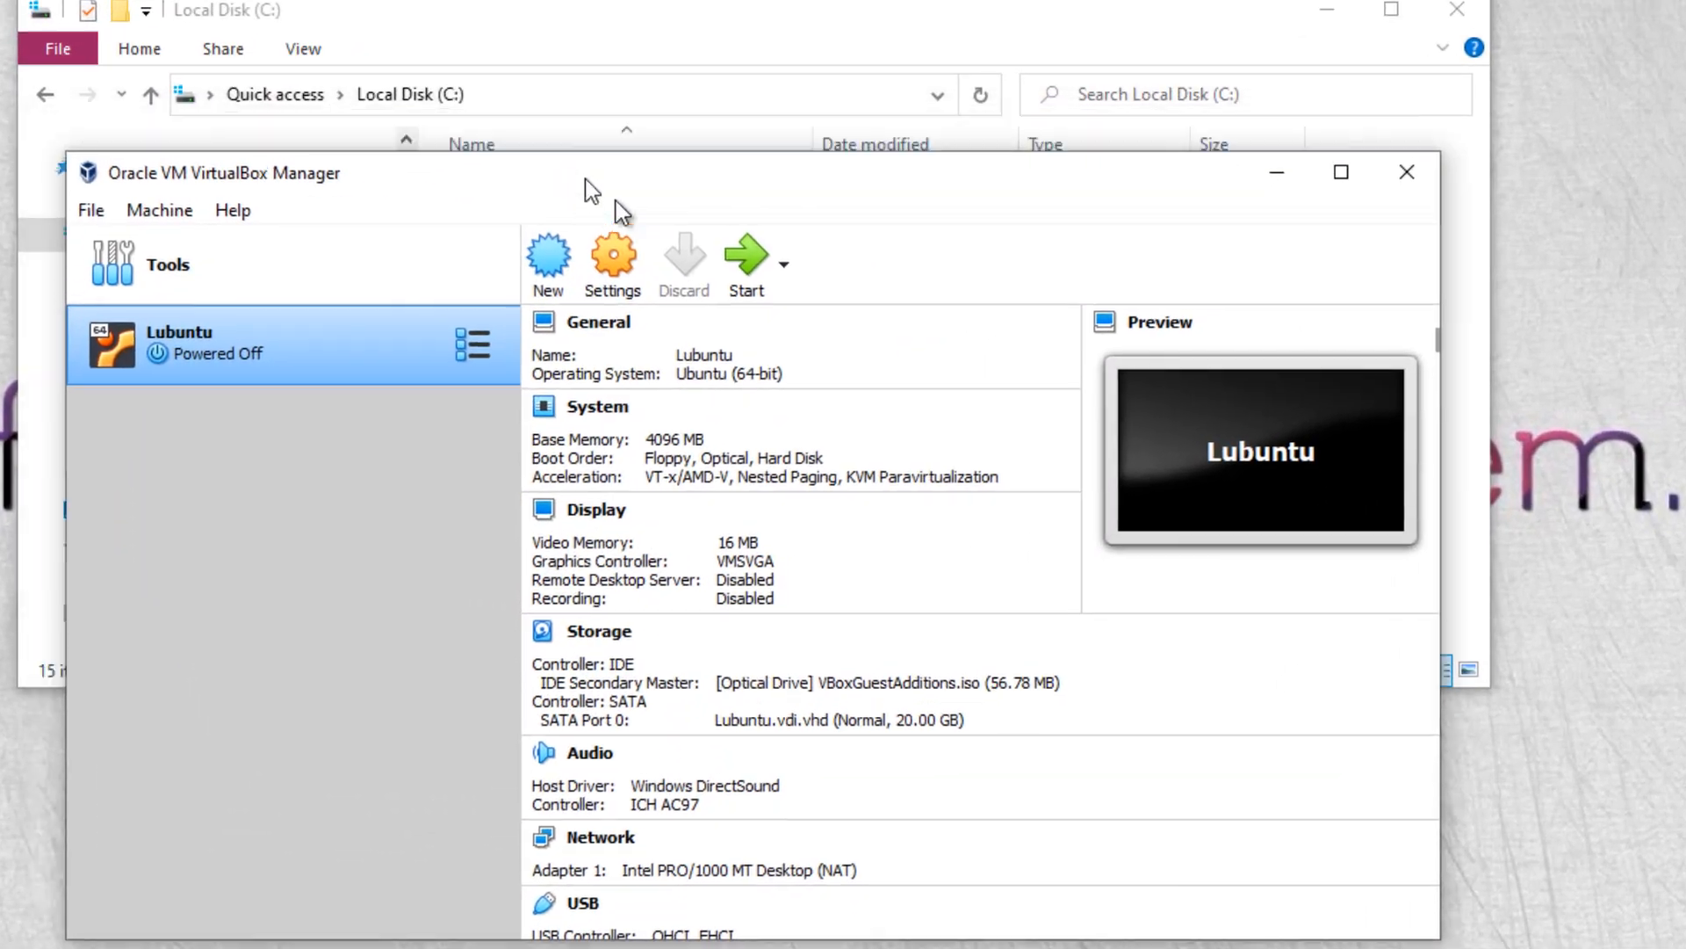
{"action": "left_click_drag", "start_coordinate": [591, 189], "coordinate": [723, 202]}
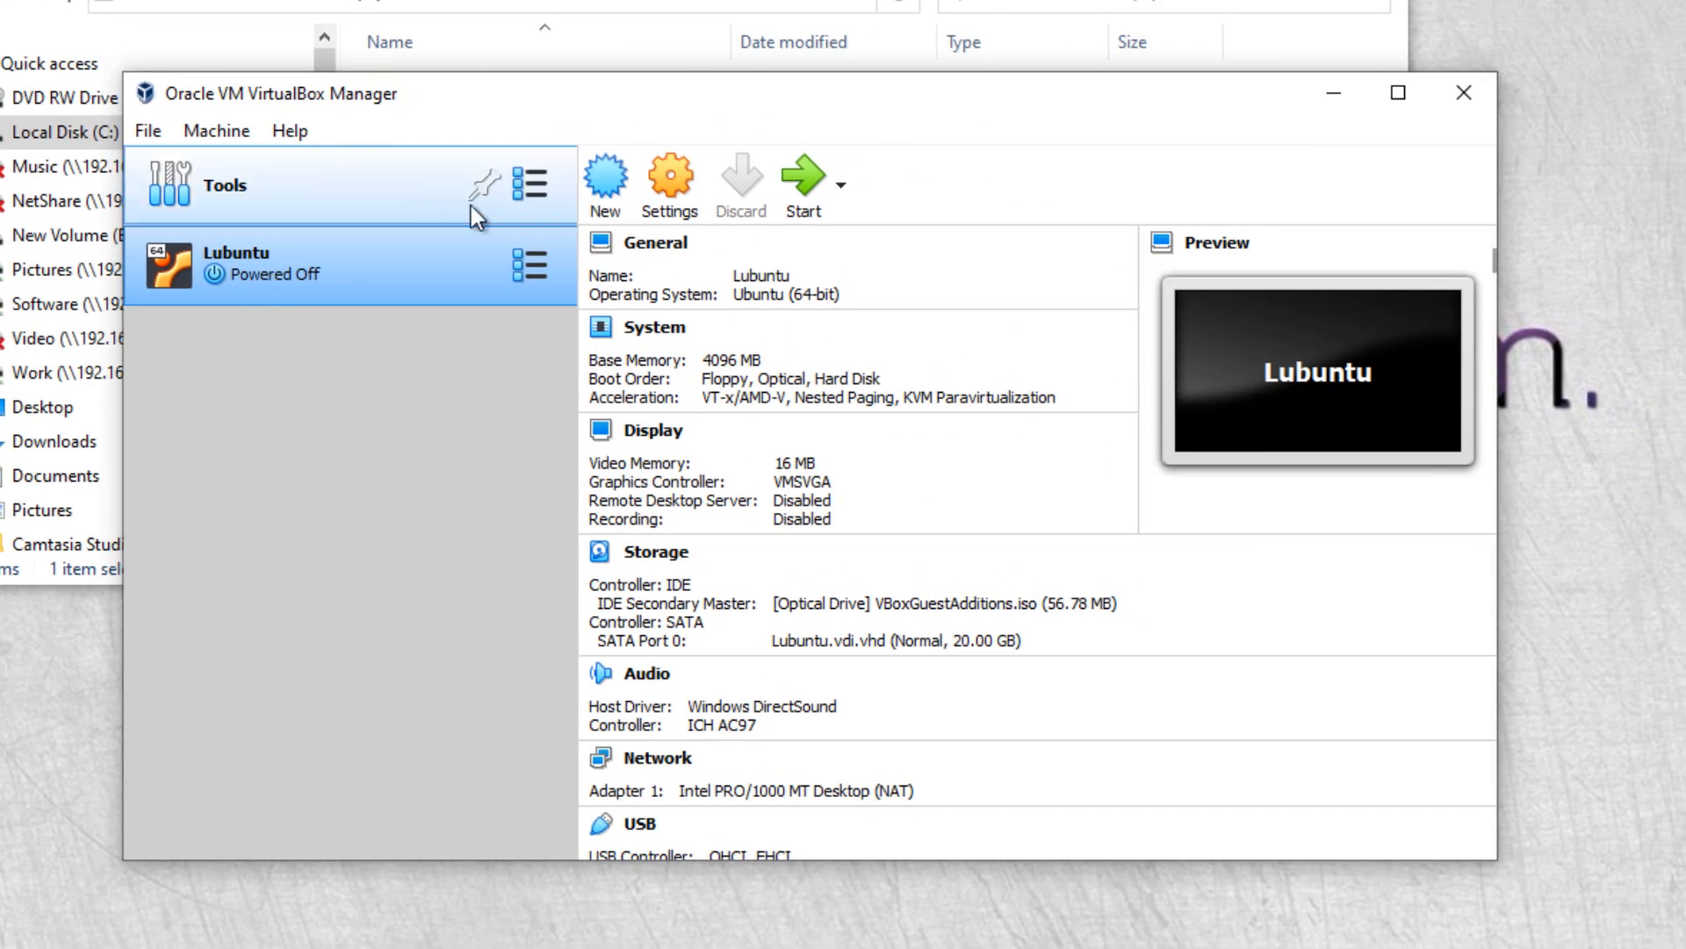
{"action": "left_click", "coordinate": [672, 183]}
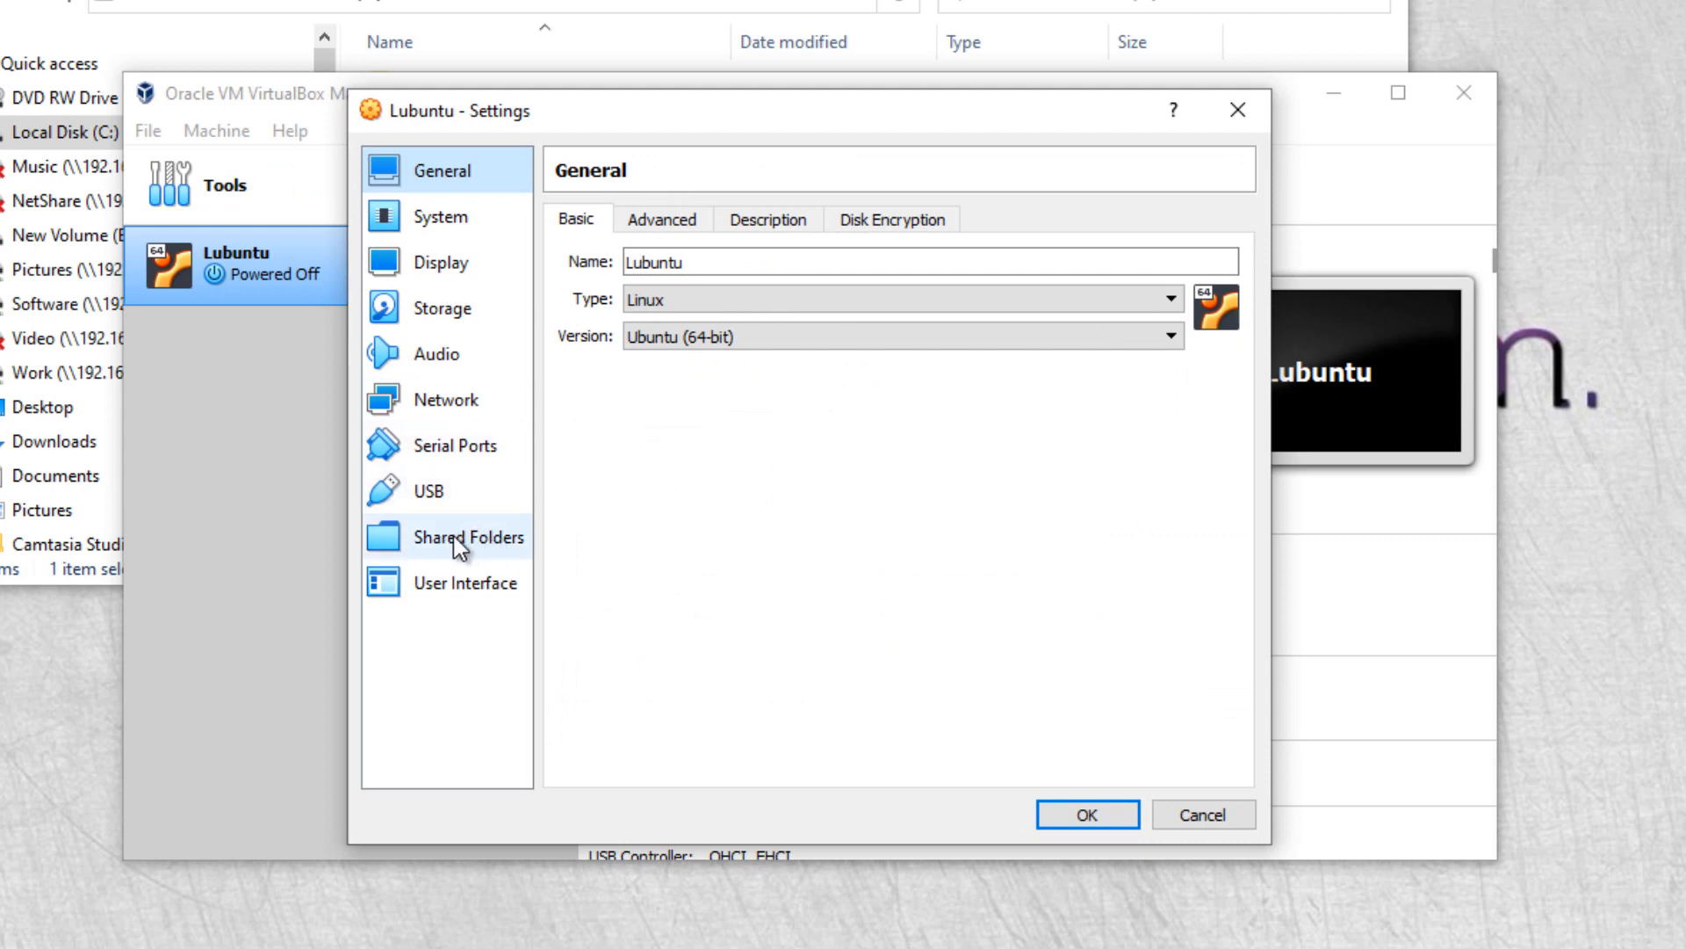
{"action": "left_click", "coordinate": [457, 537]}
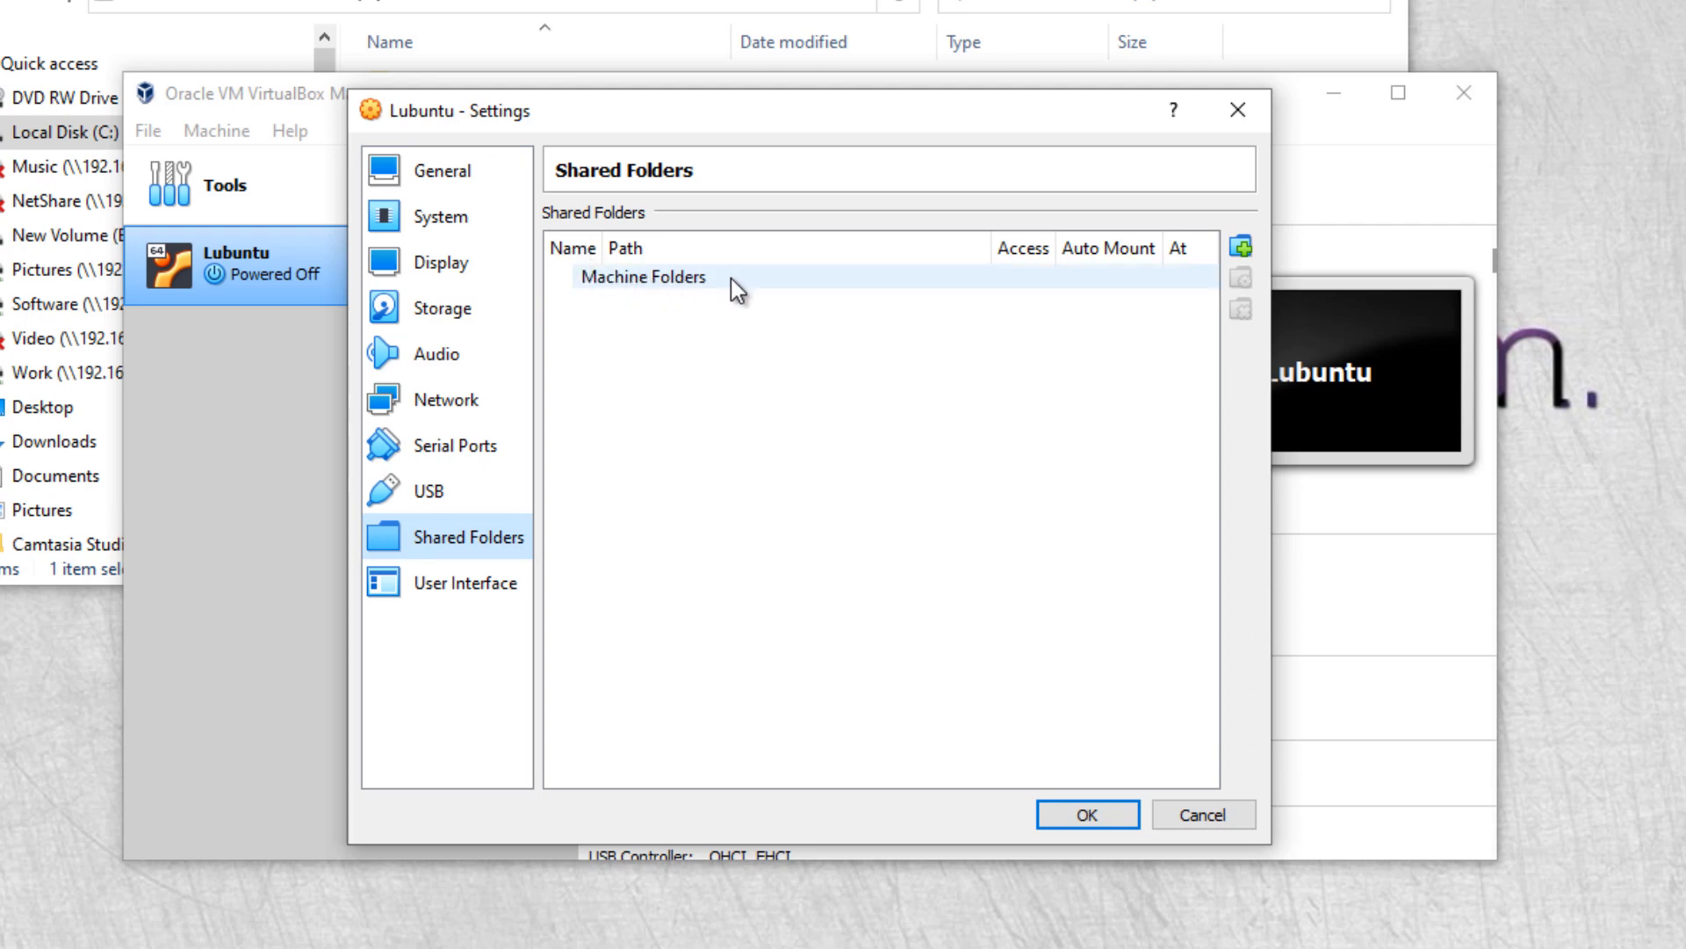
Step: Start a new machine share for Lubuntu and choose C:\virtualshare as its folder path
{"action": "left_click", "coordinate": [1241, 246]}
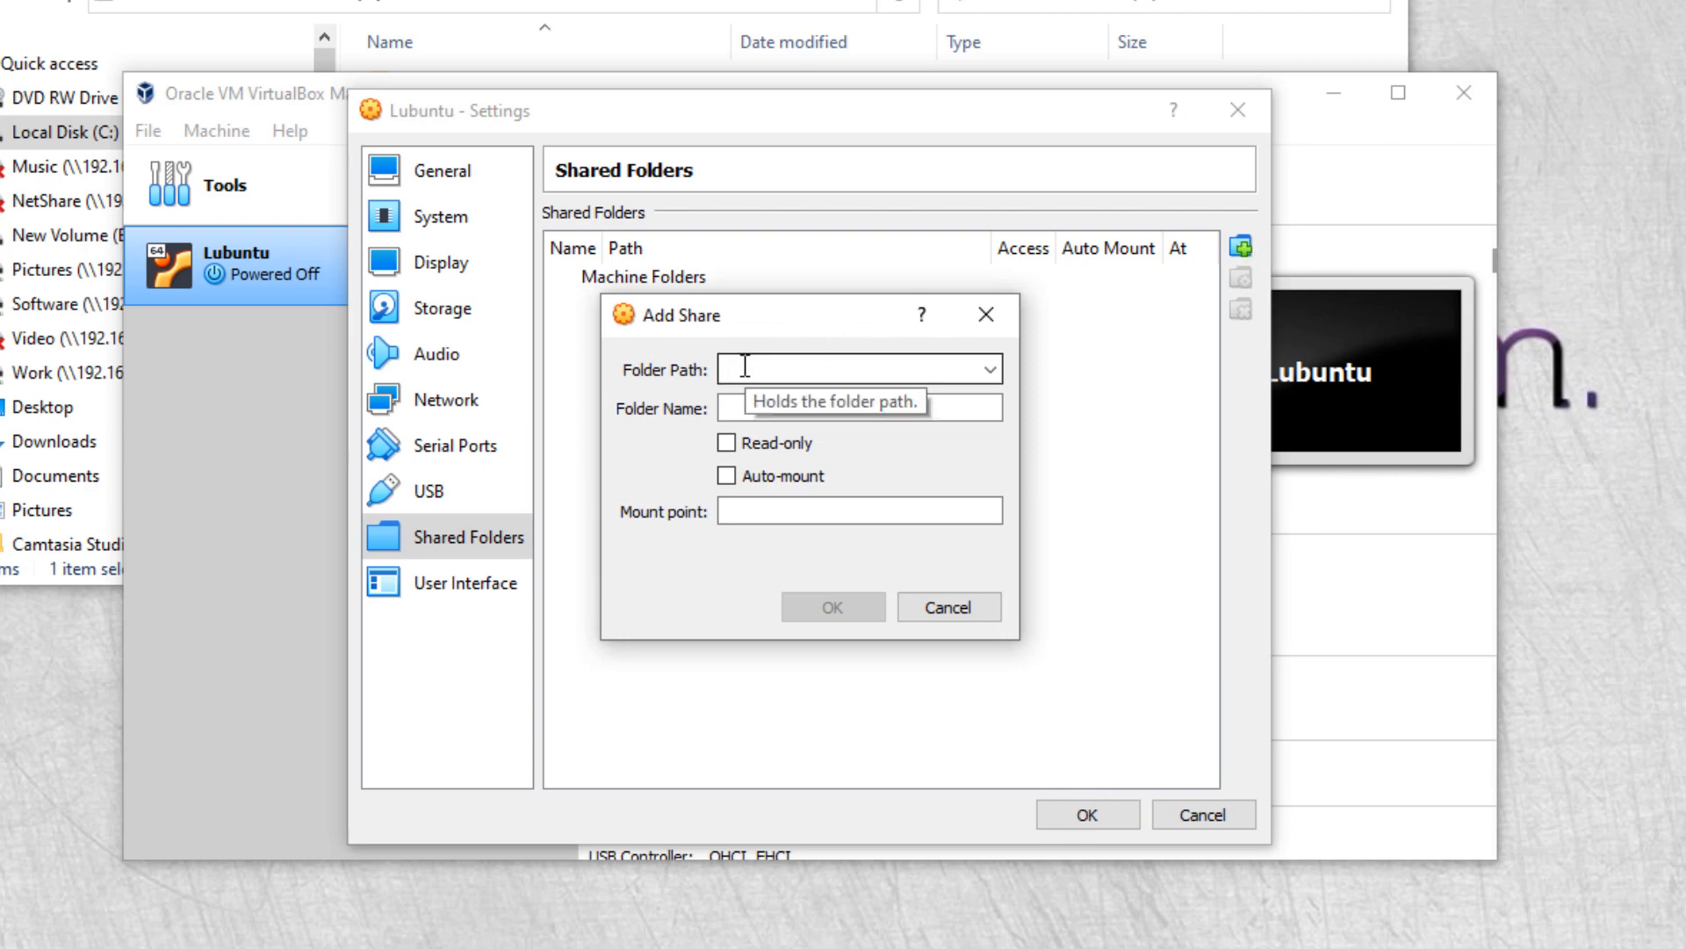
{"action": "left_click", "coordinate": [987, 369]}
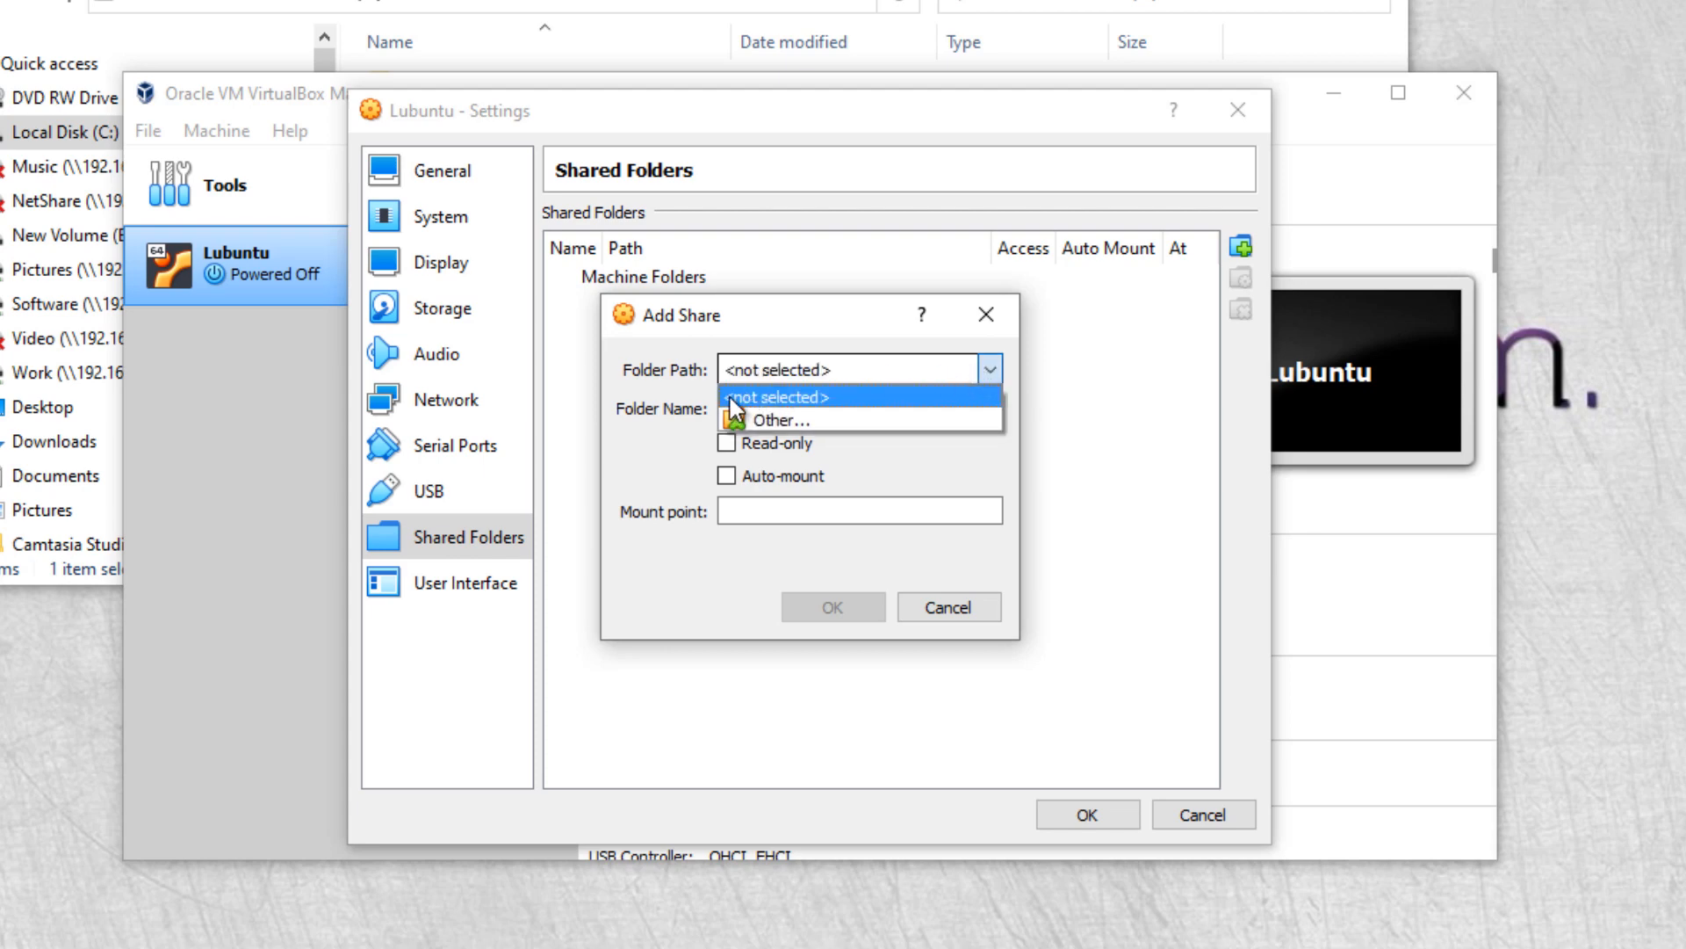
{"action": "left_click", "coordinate": [771, 419]}
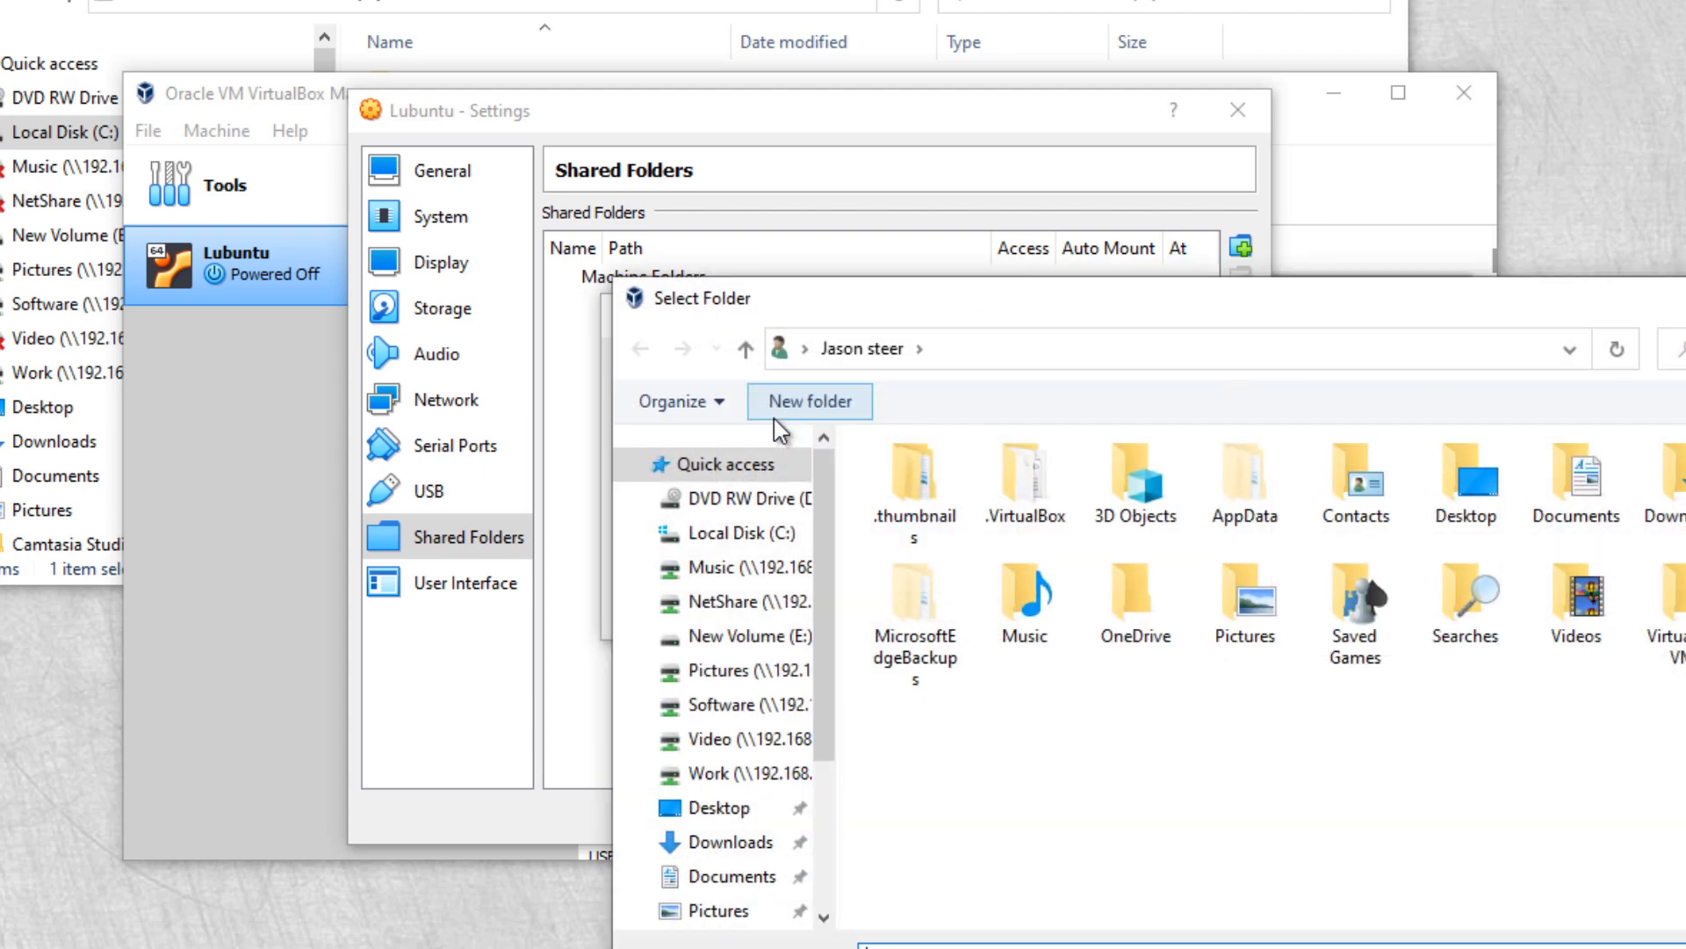
{"action": "left_click_drag", "start_coordinate": [979, 297], "coordinate": [634, 243]}
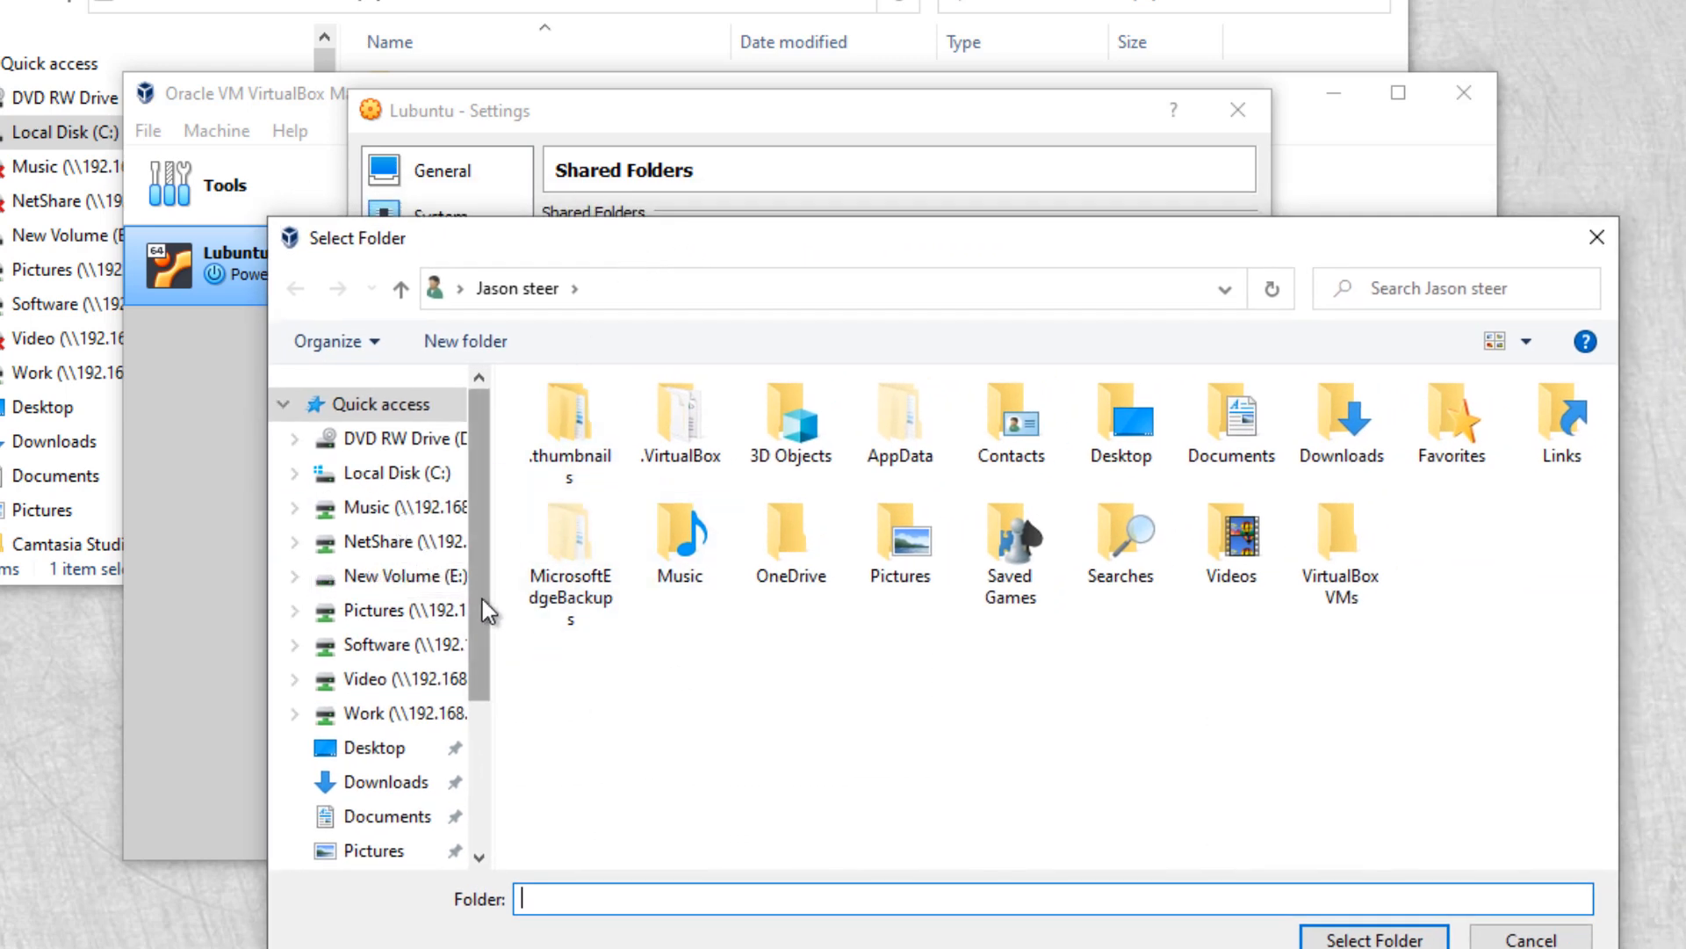
{"action": "mouse_move", "coordinate": [474, 599]}
{"action": "left_mouse_down"}
{"action": "mouse_move", "coordinate": [487, 704]}
{"action": "mouse_move", "coordinate": [471, 763]}
{"action": "mouse_move", "coordinate": [481, 602]}
{"action": "left_mouse_up"}
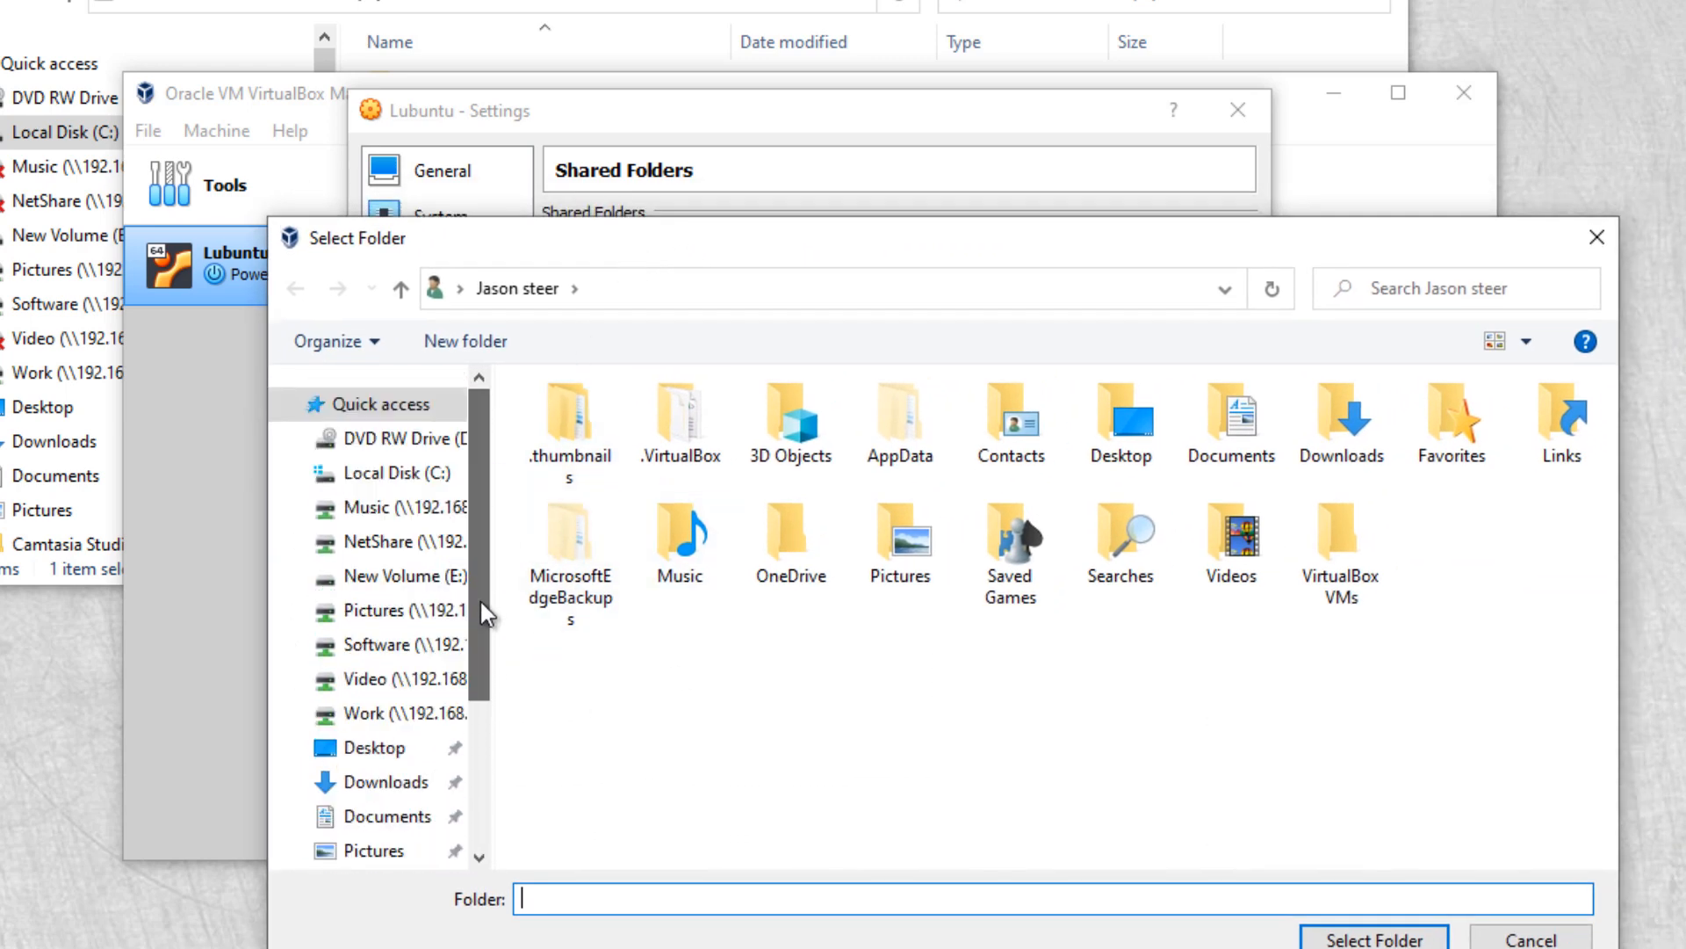
{"action": "left_click", "coordinate": [401, 476]}
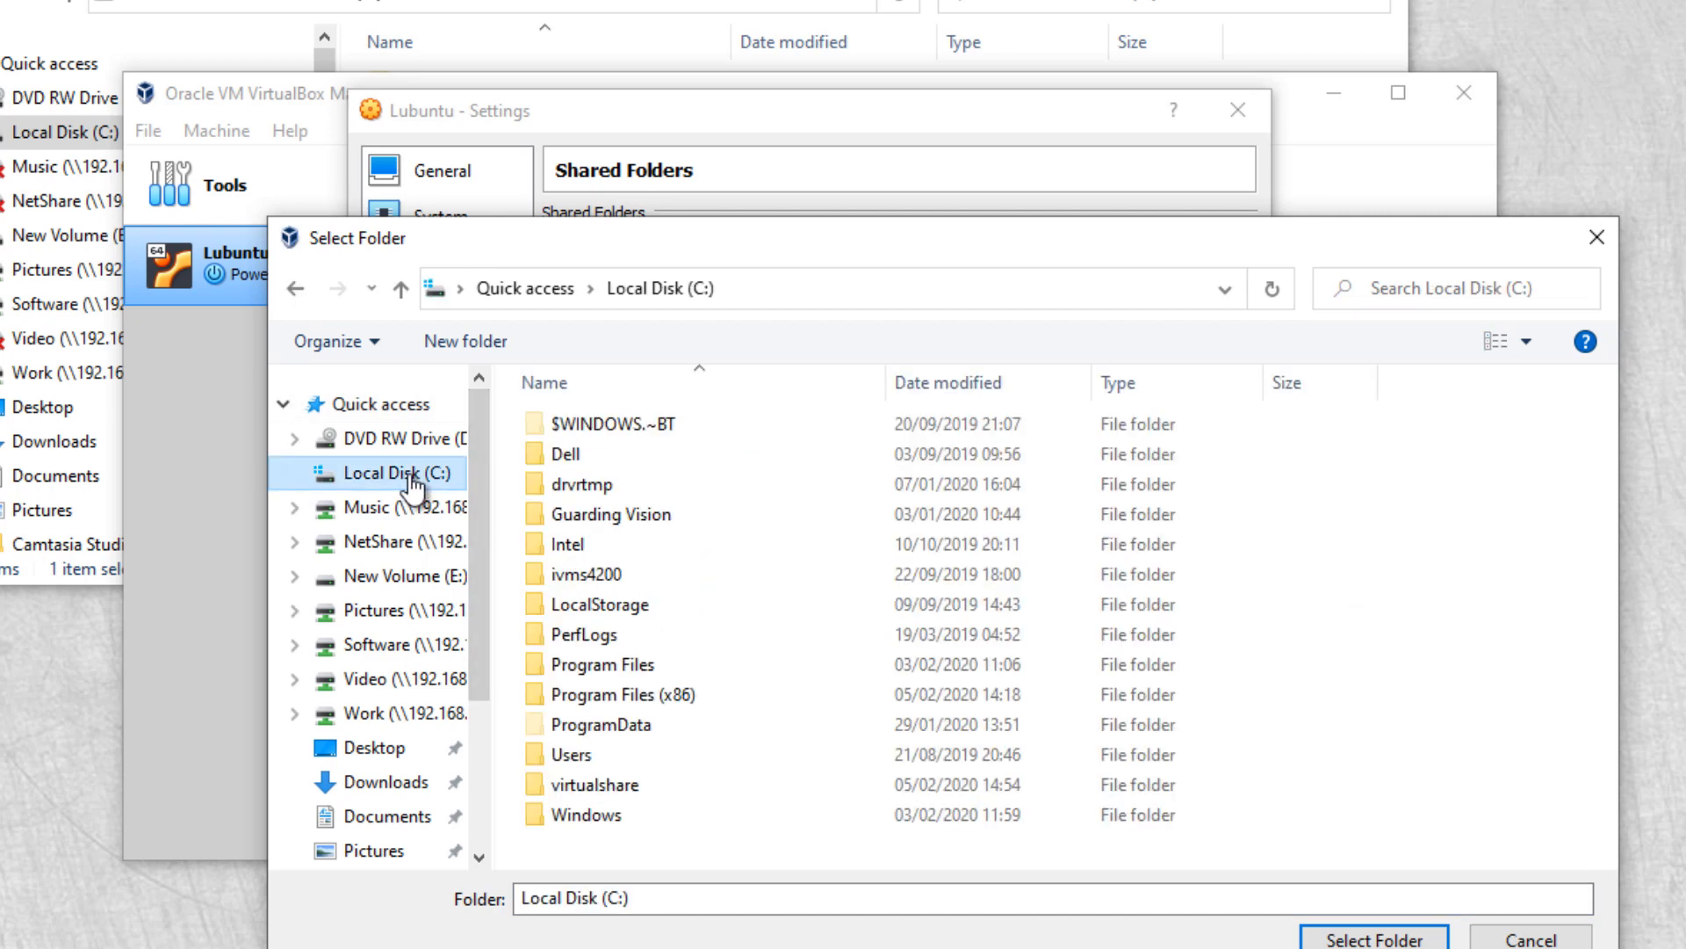
{"action": "left_click", "coordinate": [581, 783]}
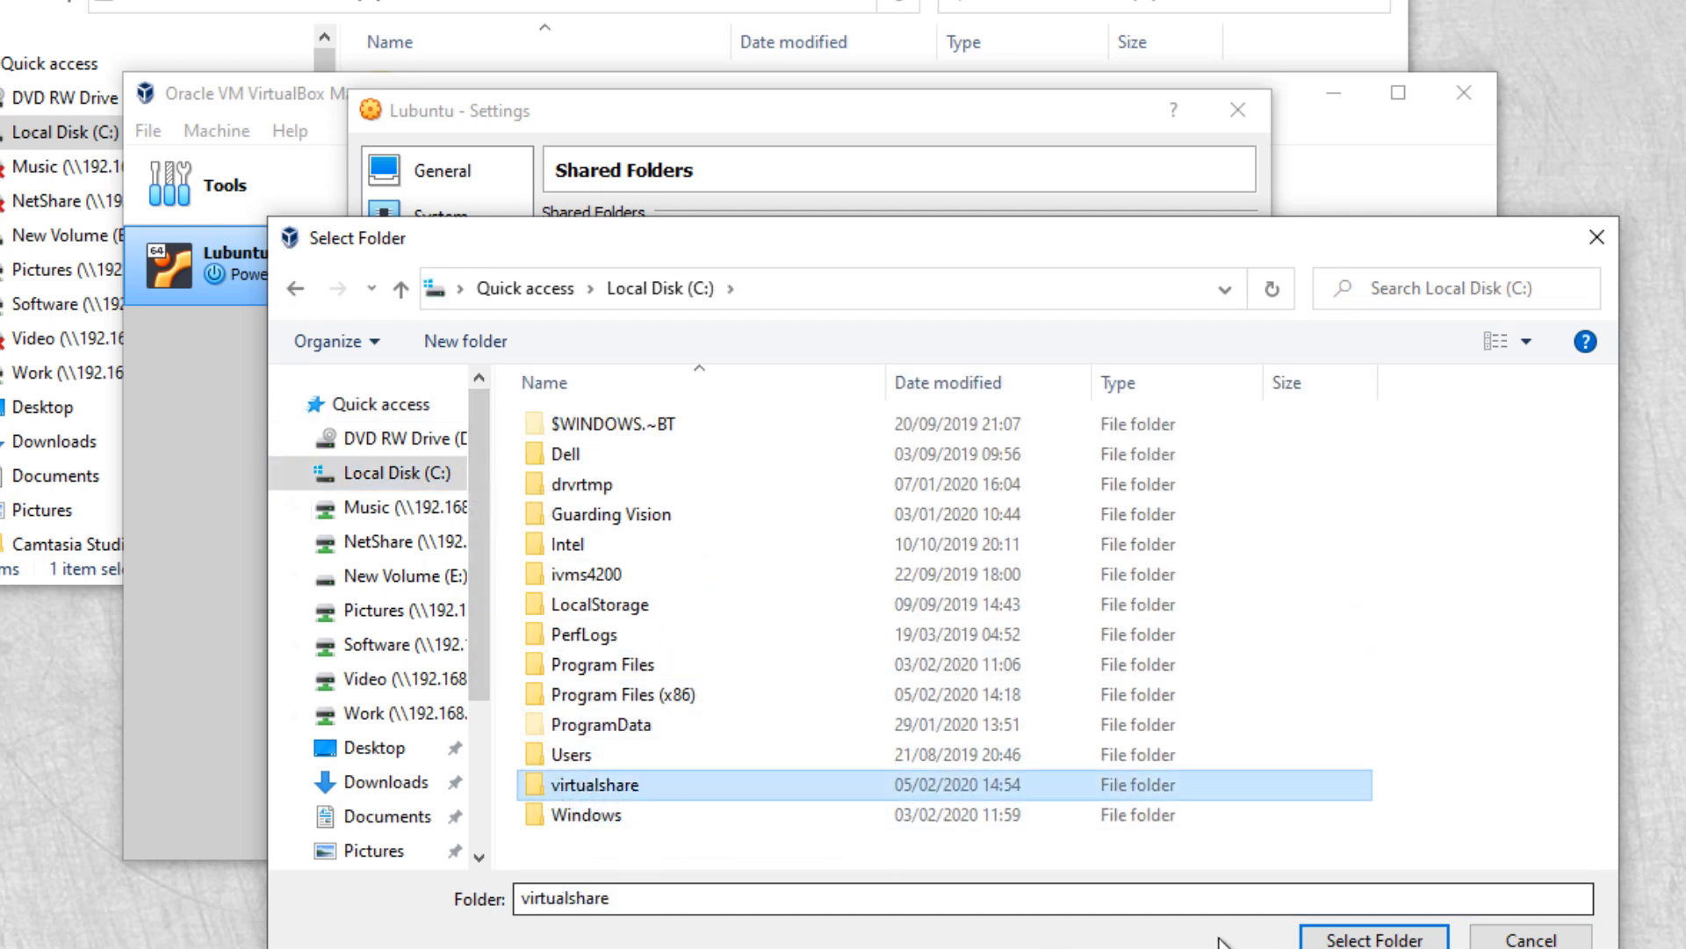
{"action": "left_click", "coordinate": [1385, 940]}
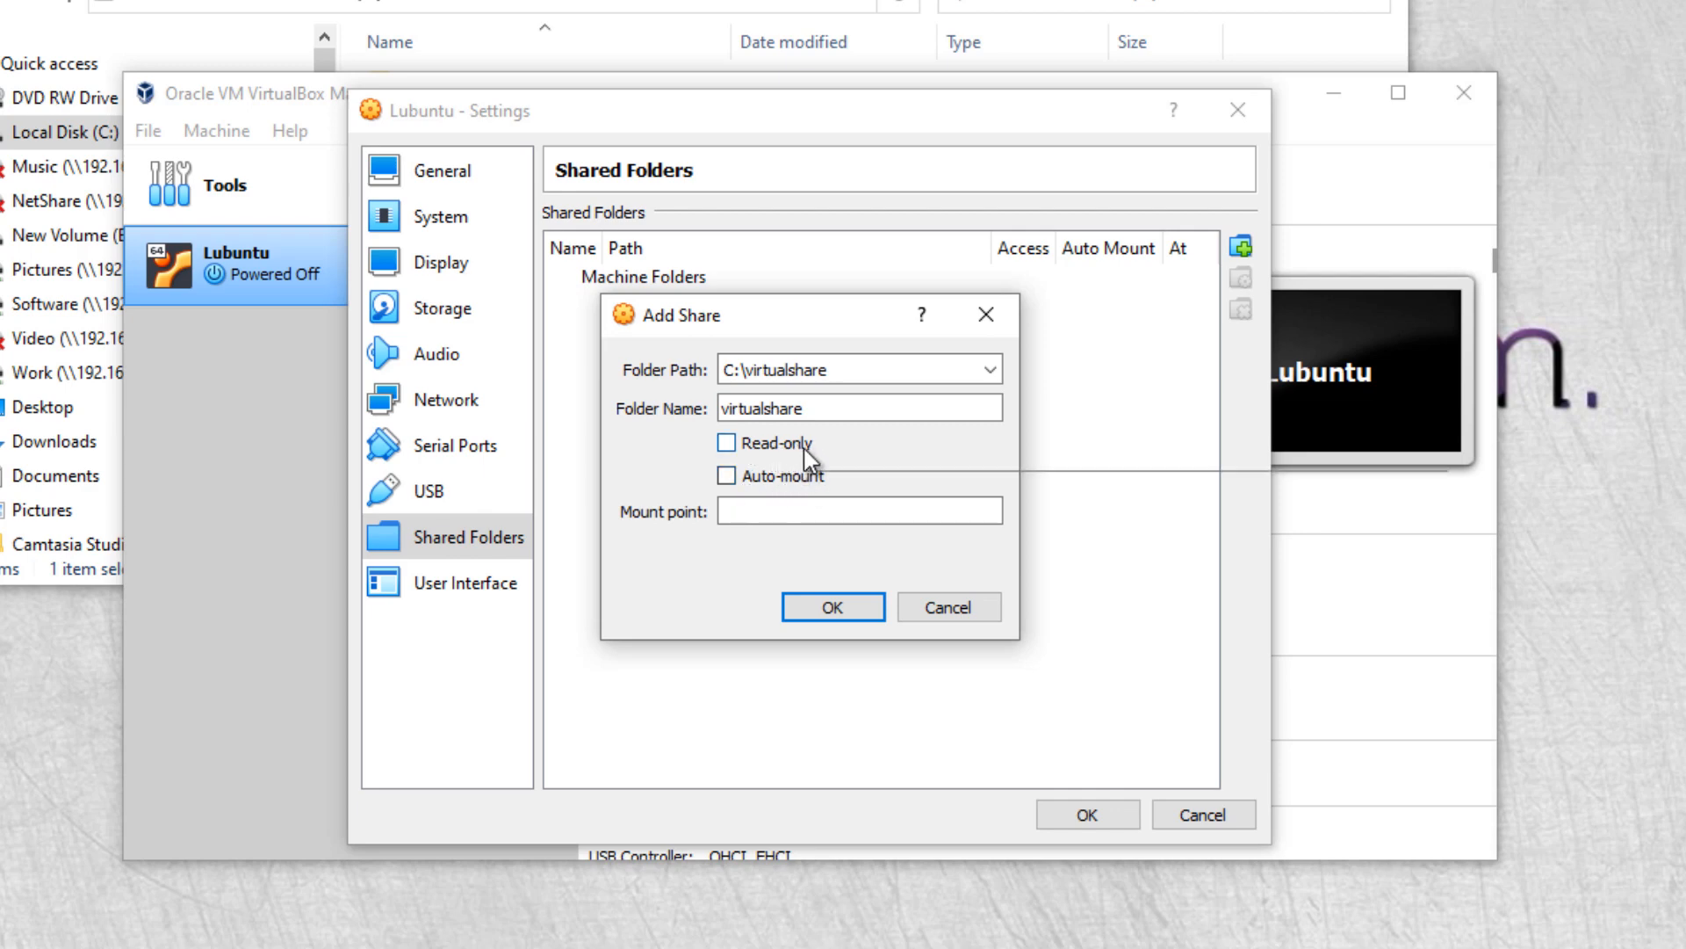
Step: Enable Auto-mount for the virtualshare share, leave Read-only off, and add it to the machine folders
{"action": "mouse_move", "coordinate": [803, 450]}
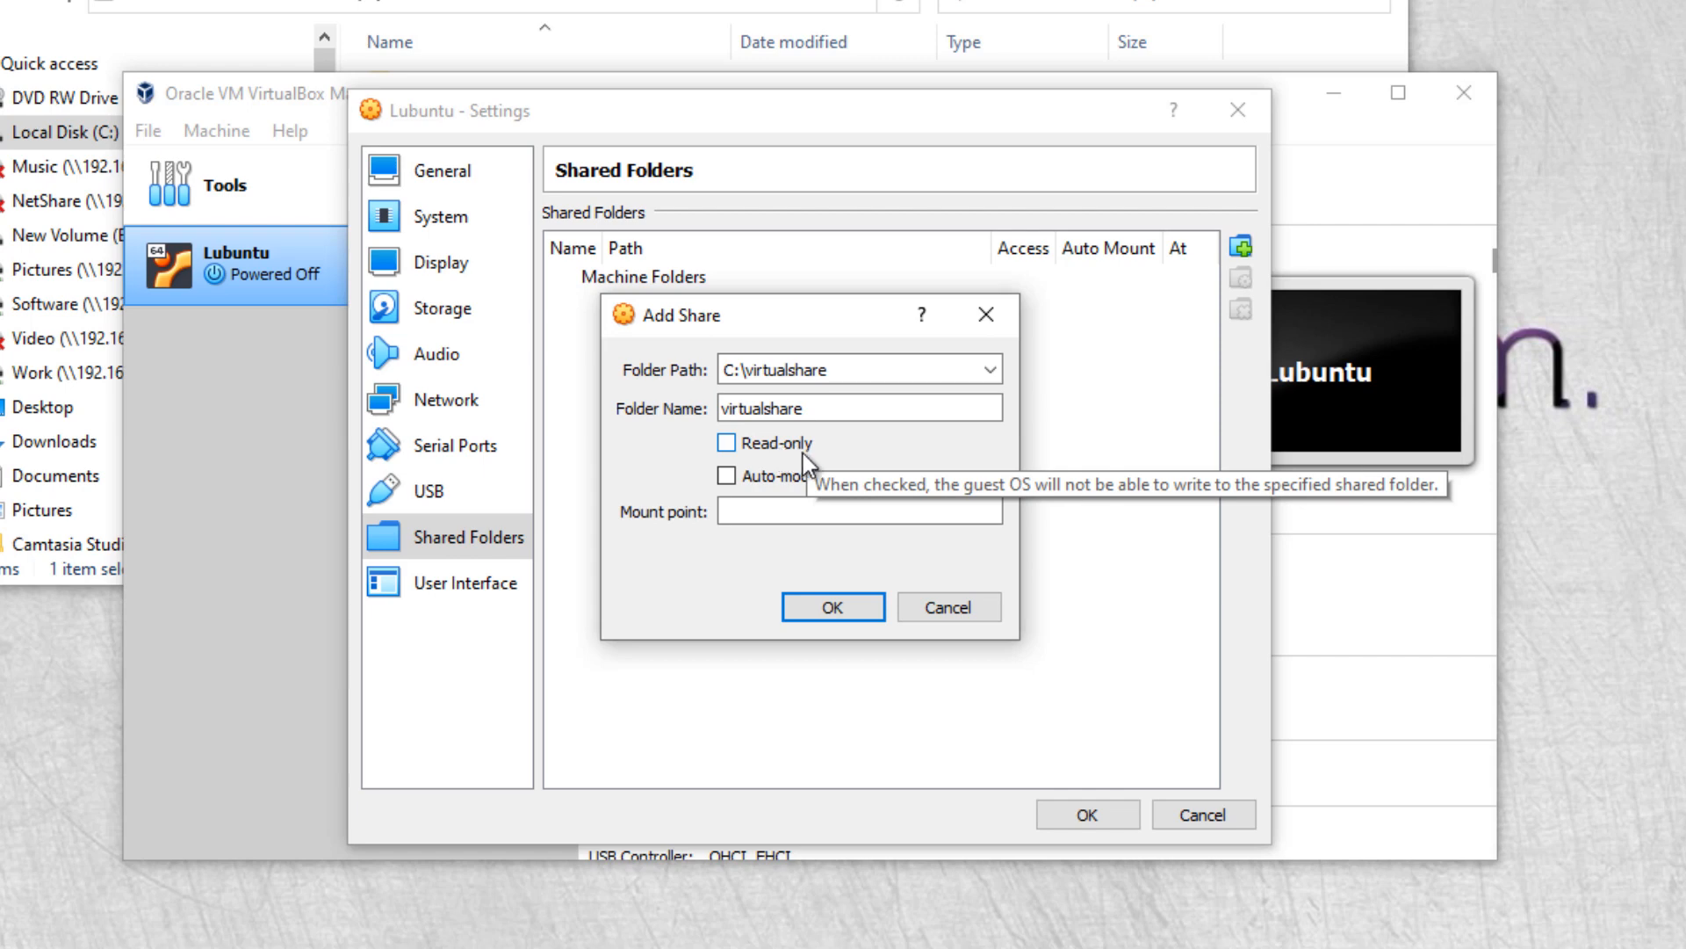
{"action": "left_click", "coordinate": [725, 475]}
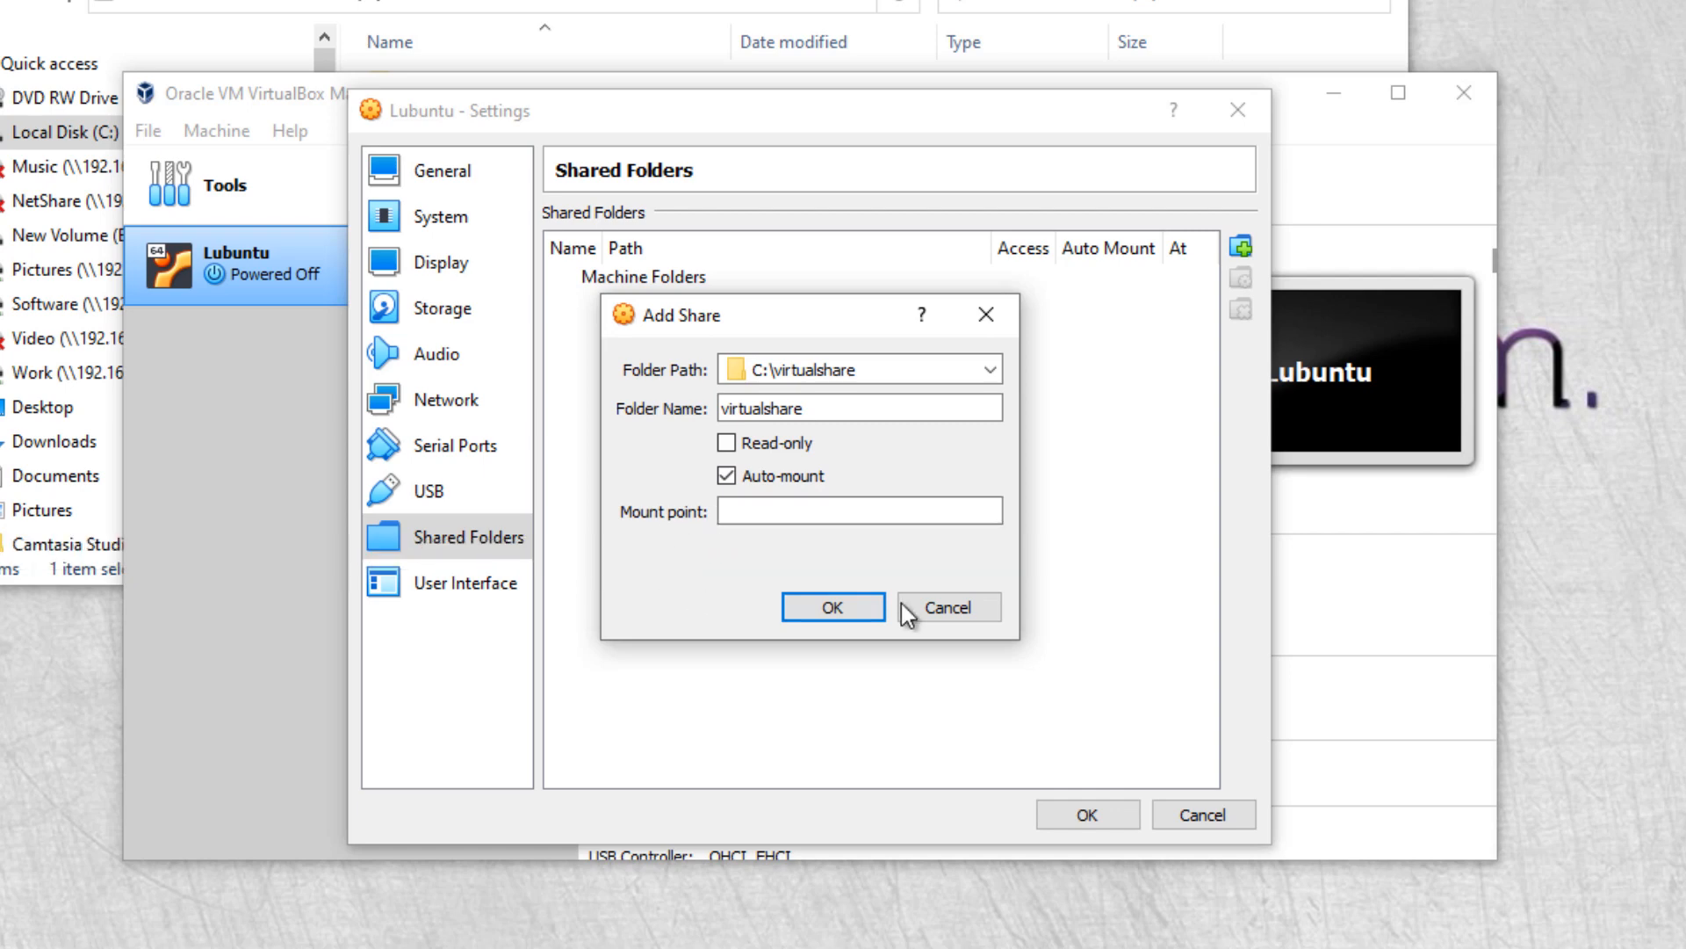
{"action": "left_click", "coordinate": [832, 608]}
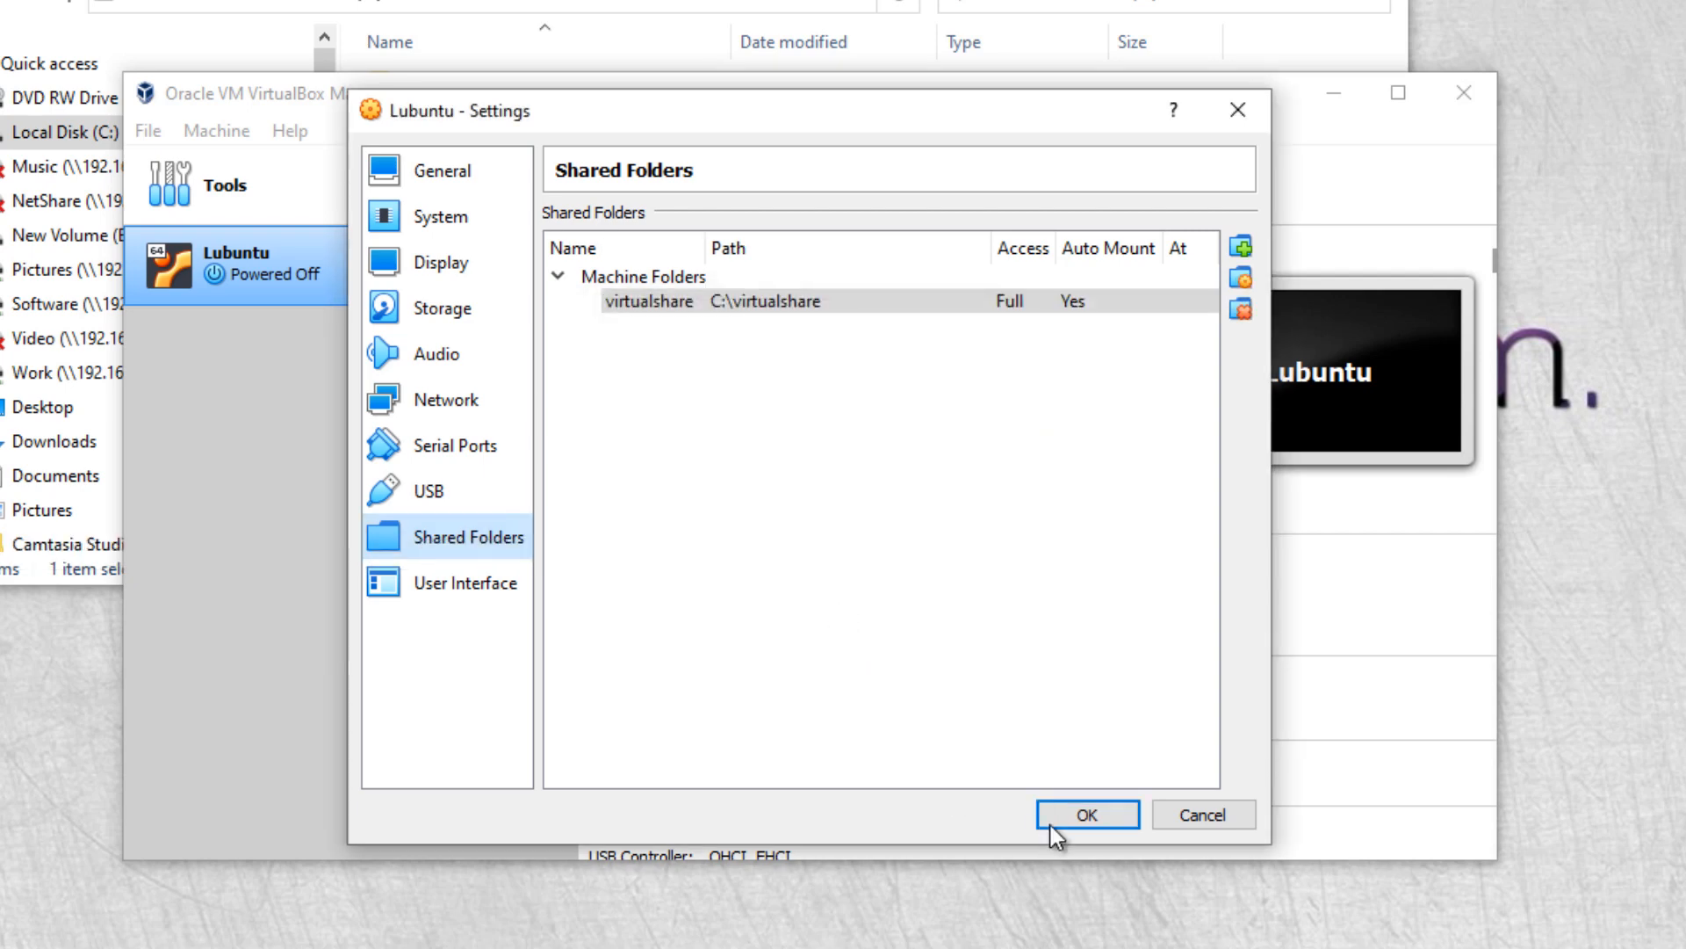
Step: Save the shared folder settings and start the Lubuntu virtual machine
{"action": "left_click", "coordinate": [1084, 806]}
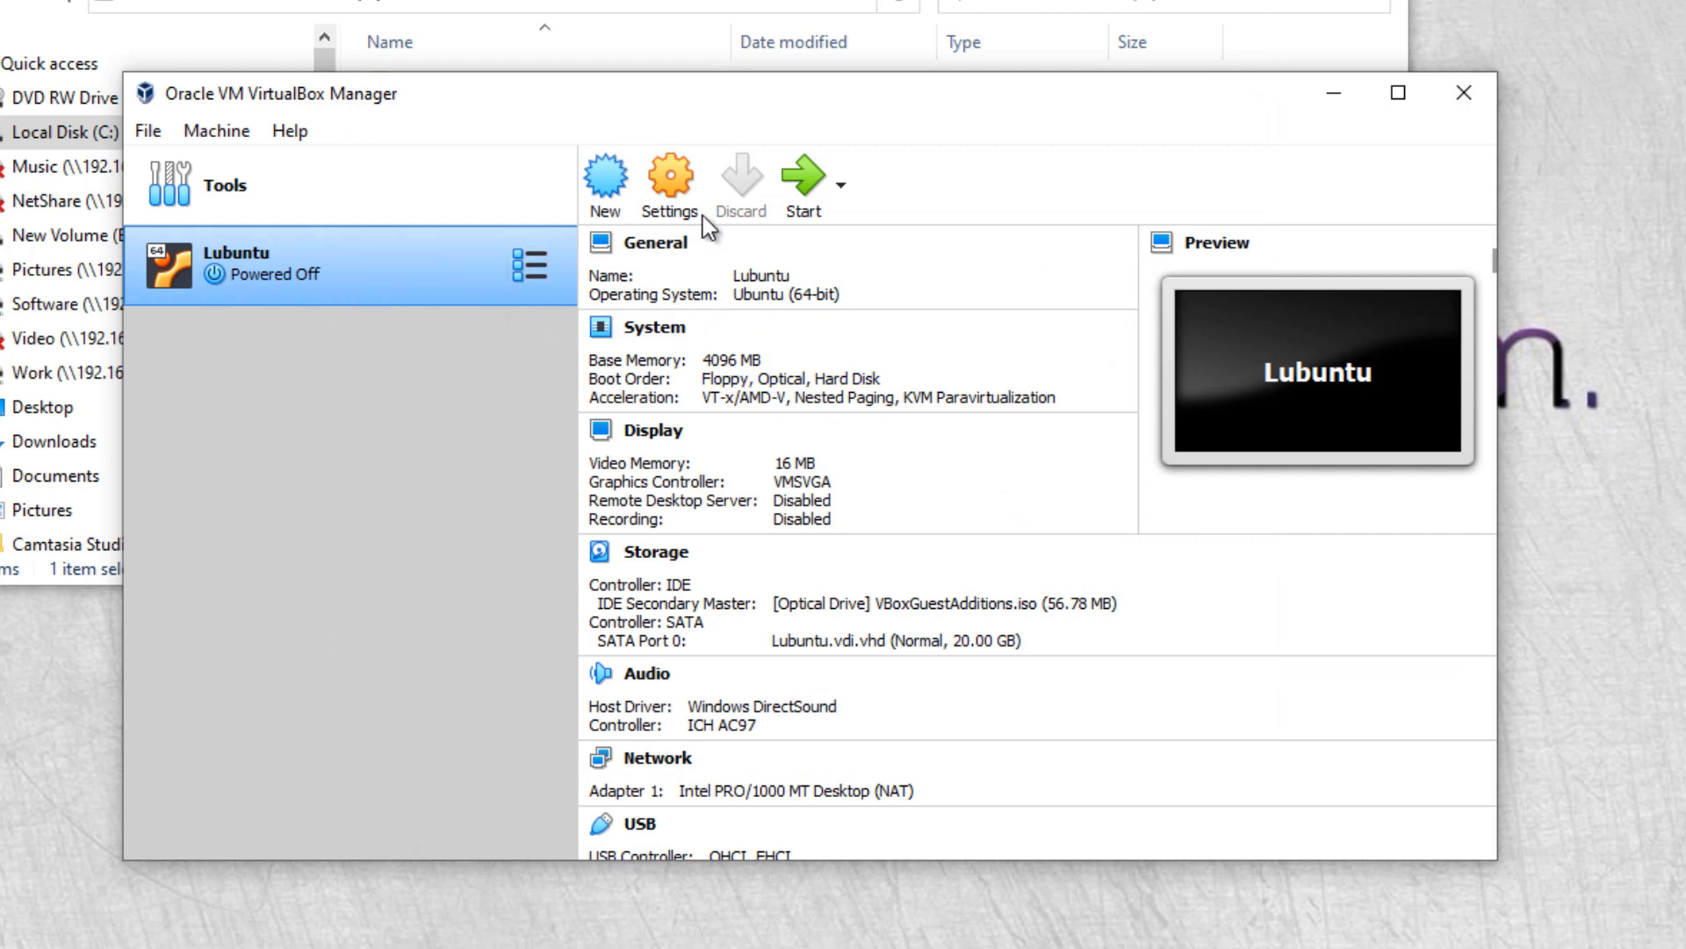
{"action": "left_click", "coordinate": [804, 200]}
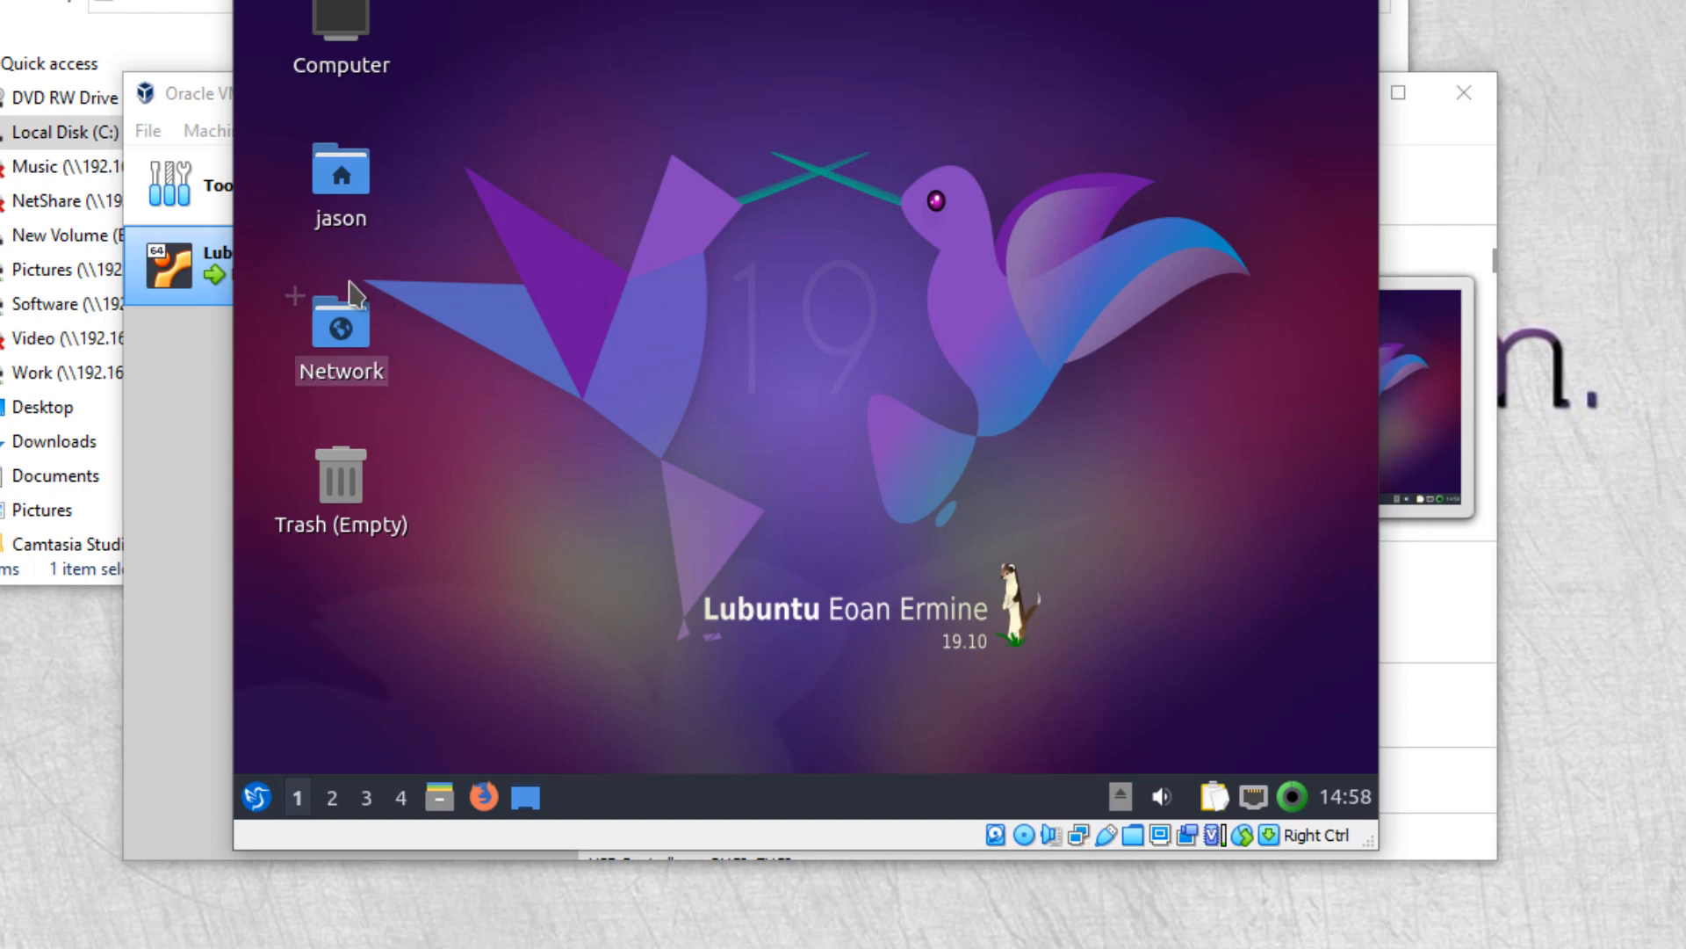
Step: Try to open the sf_virtualshare device from the user's home folder in the file manager, and close the file manager
{"action": "double_click", "coordinate": [355, 206]}
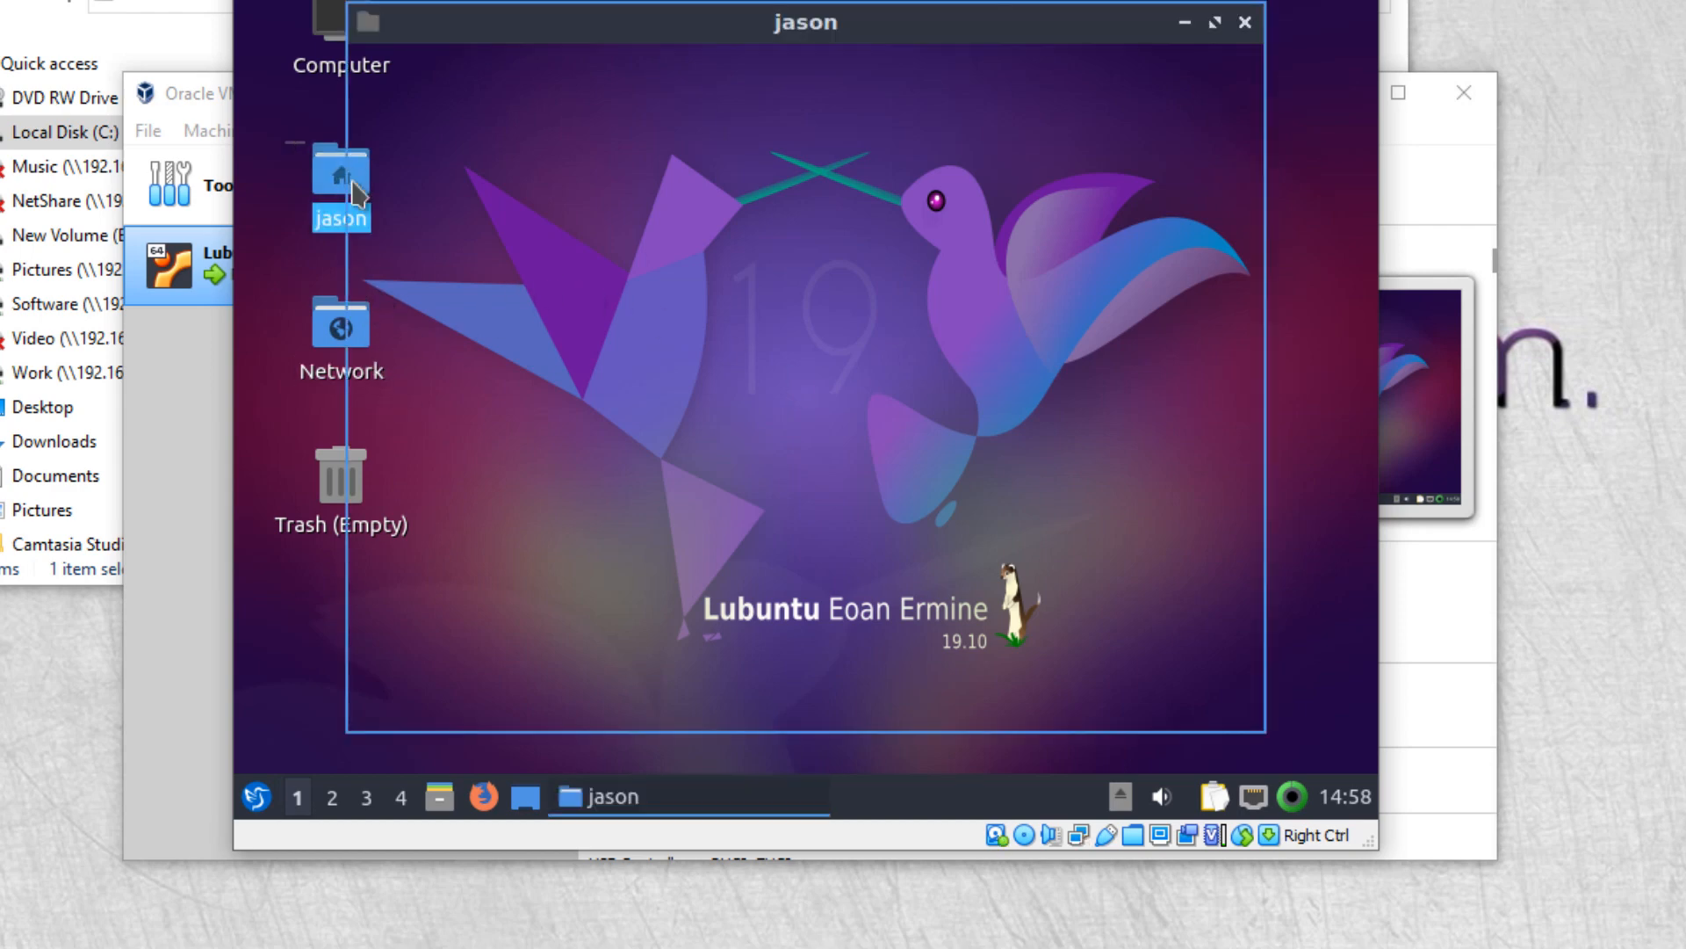
{"action": "scroll", "coordinate": [984, 334], "scroll_direction": "down", "scroll_amount": 1}
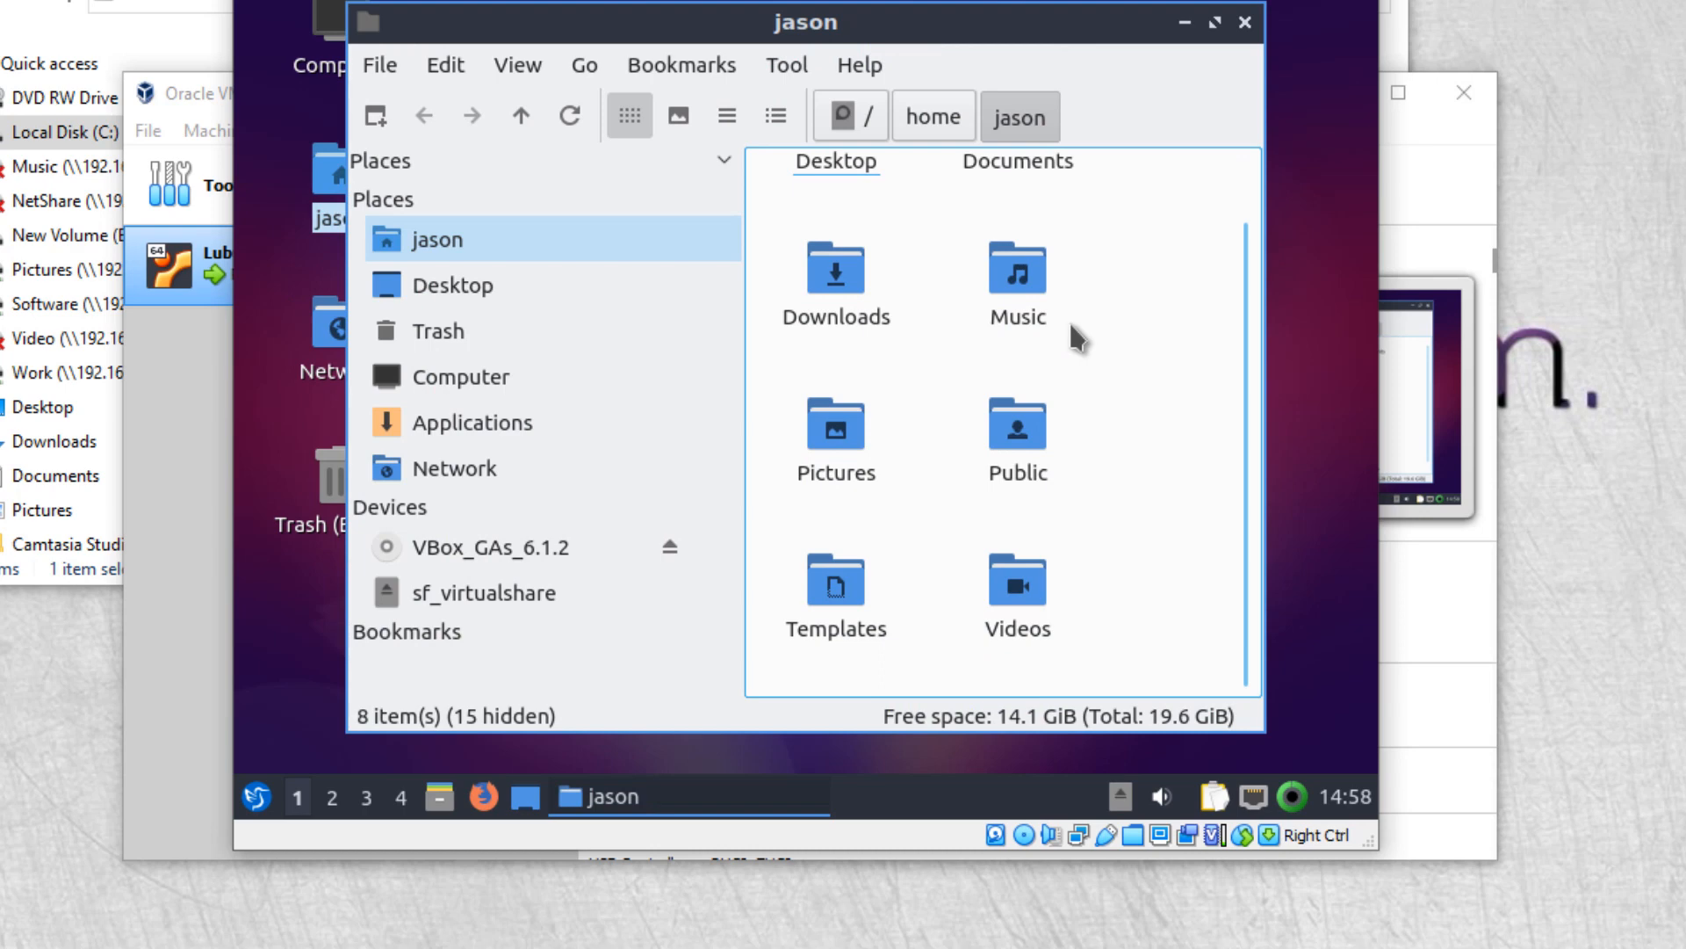
{"action": "scroll", "coordinate": [1080, 352], "scroll_direction": "up", "scroll_amount": 1}
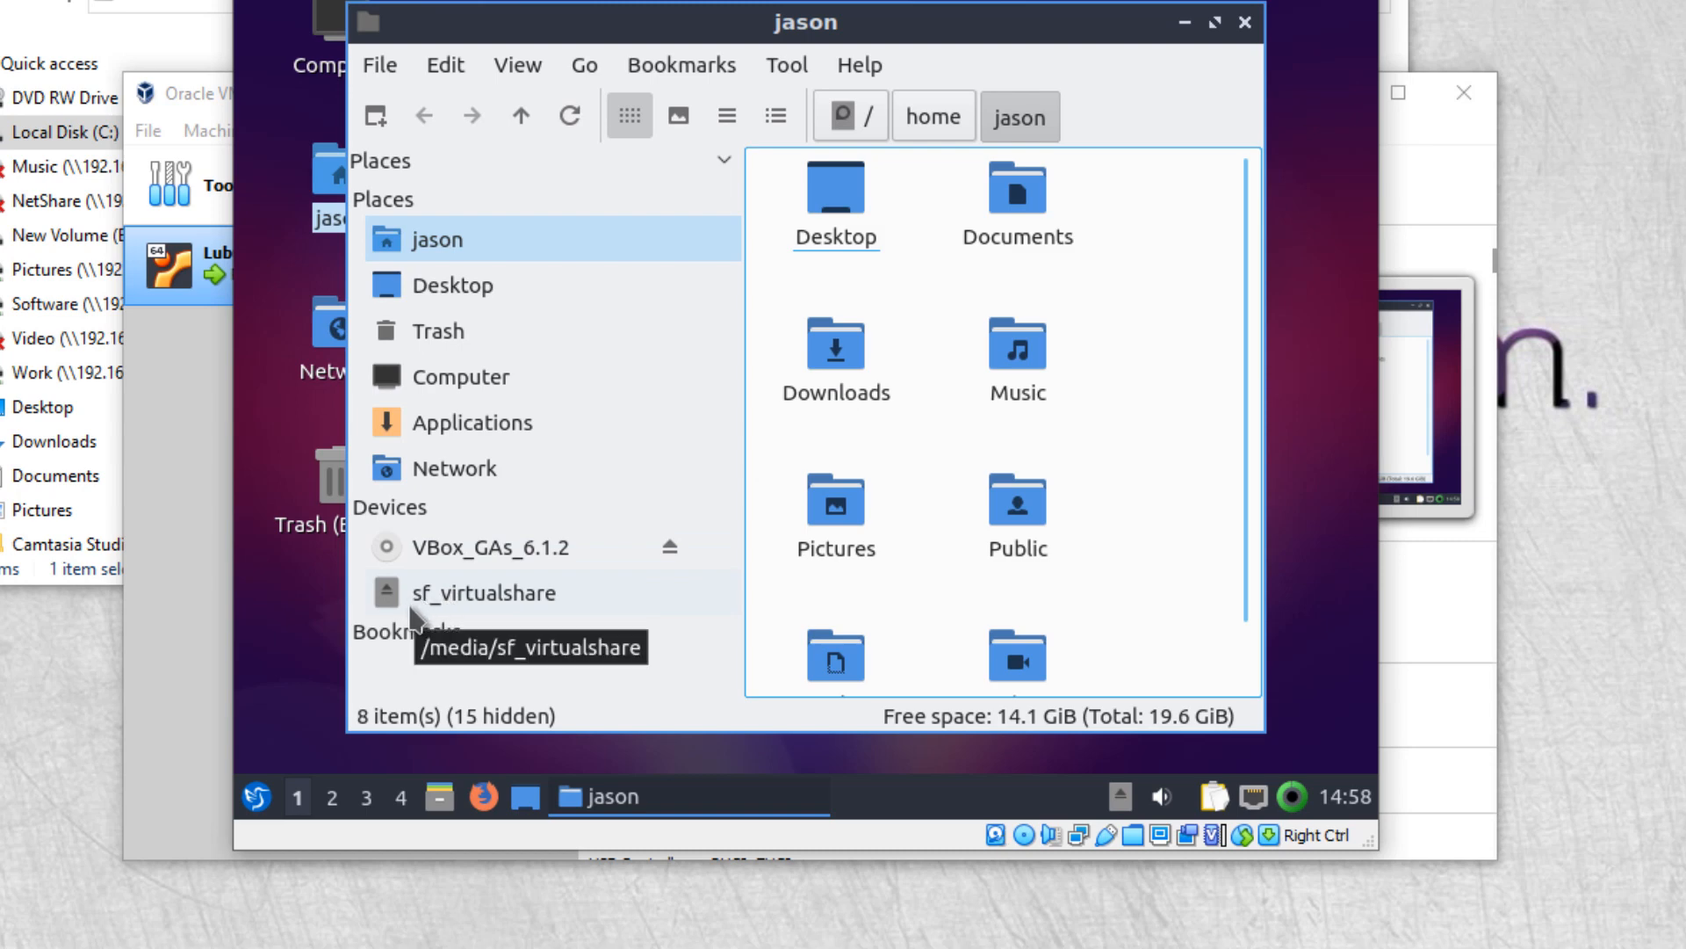
{"action": "left_click", "coordinate": [497, 592]}
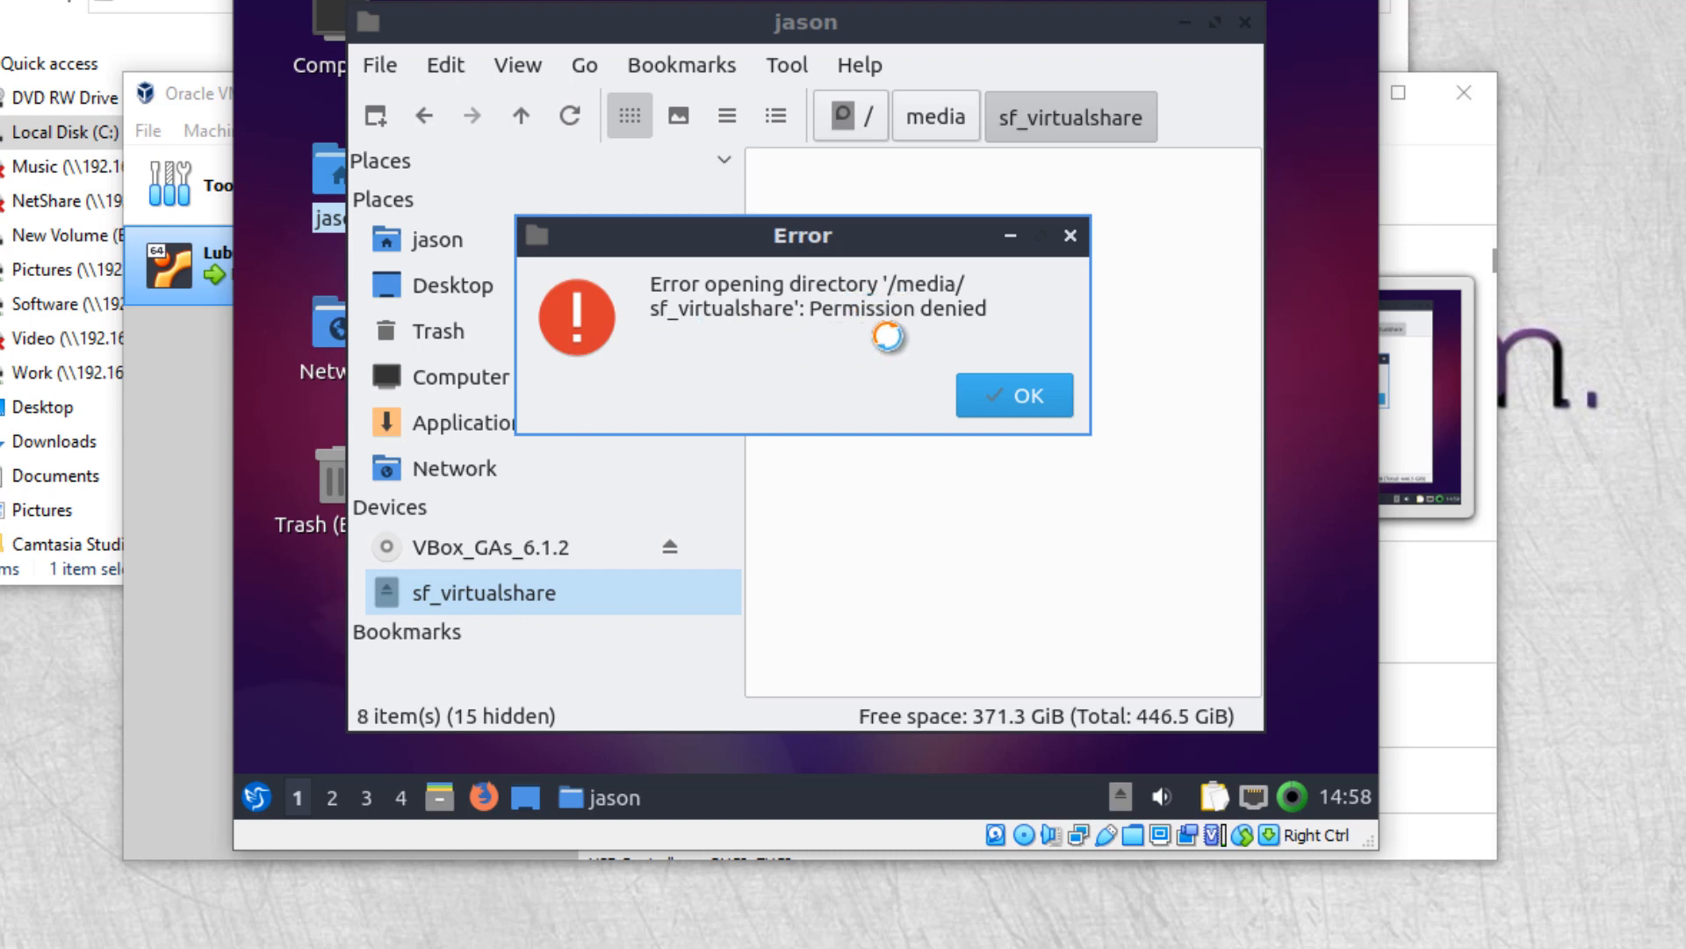
{"action": "left_click", "coordinate": [1009, 397]}
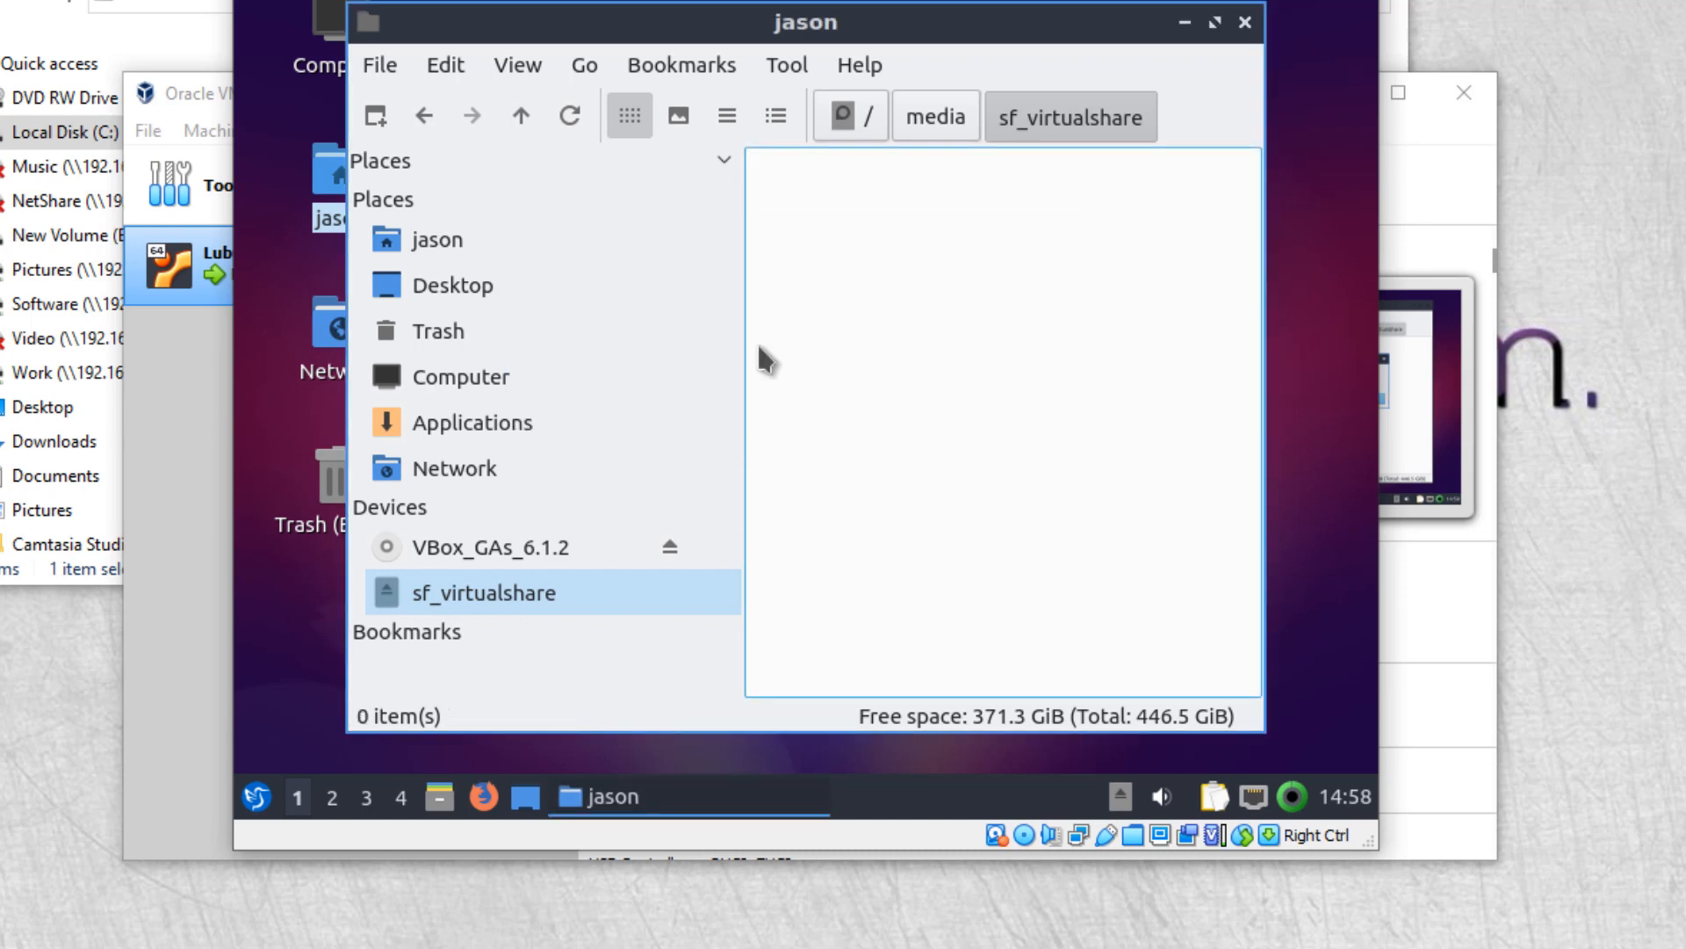
{"action": "left_click_drag", "start_coordinate": [888, 30], "coordinate": [849, 55]}
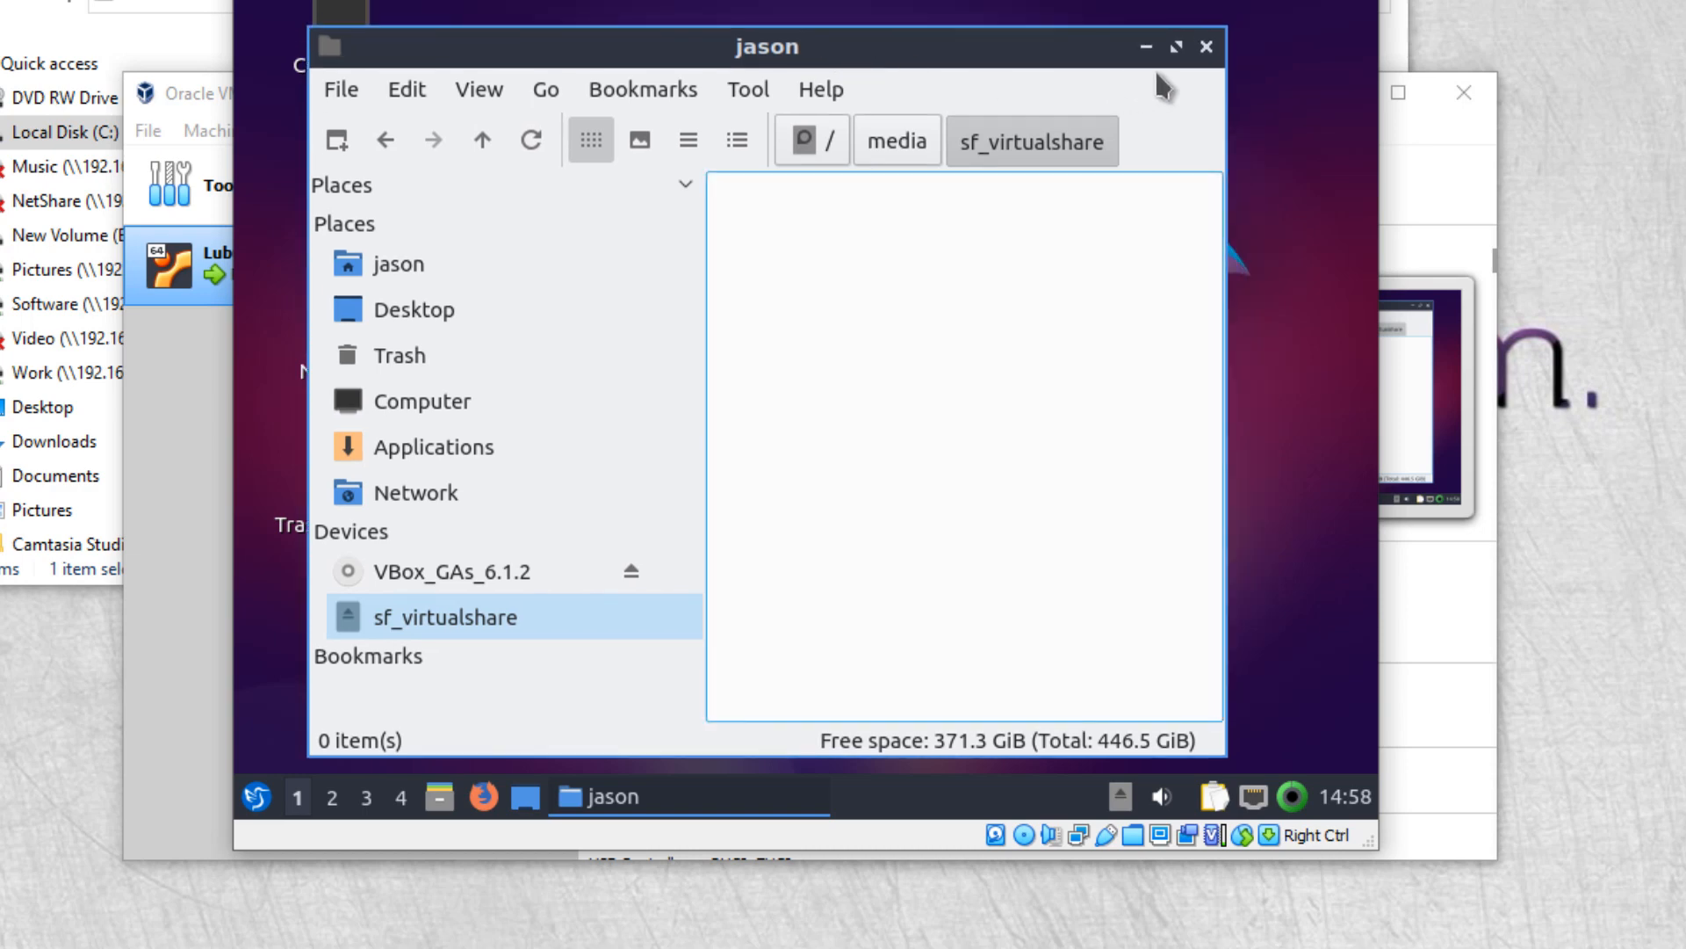
{"action": "left_click", "coordinate": [1206, 47]}
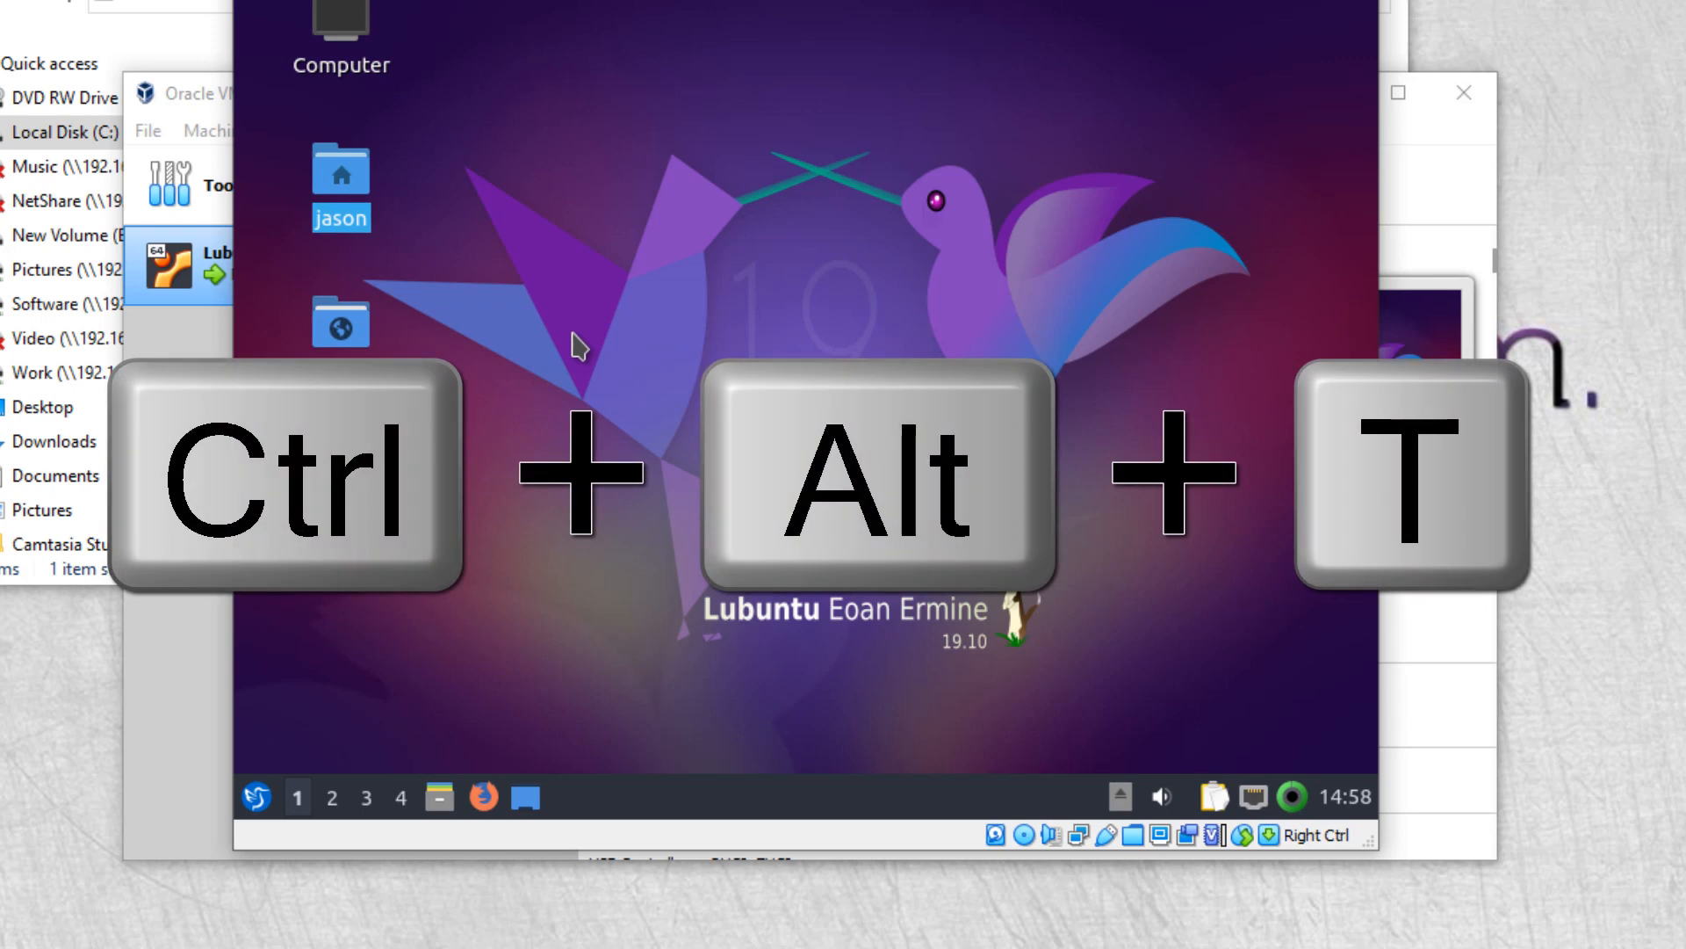
Step: Open a terminal window in Lubuntu and move it clear of the desktop's lower edge
{"action": "key", "text": "ctrl+alt+t"}
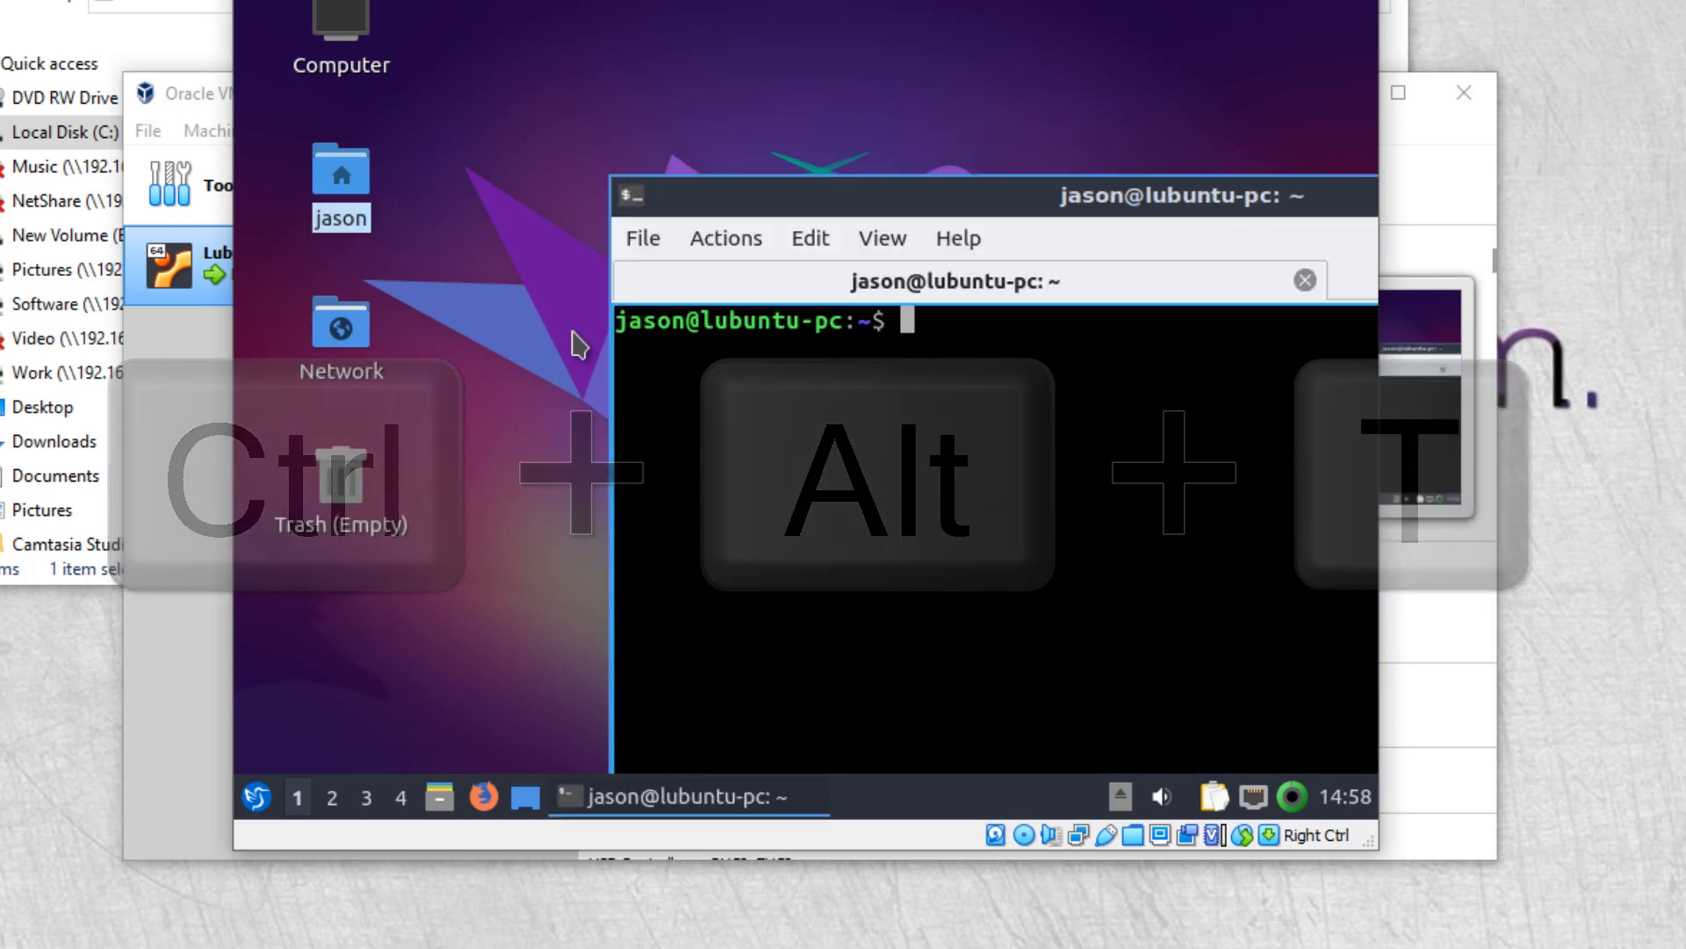
{"action": "left_click_drag", "start_coordinate": [832, 208], "coordinate": [663, 125]}
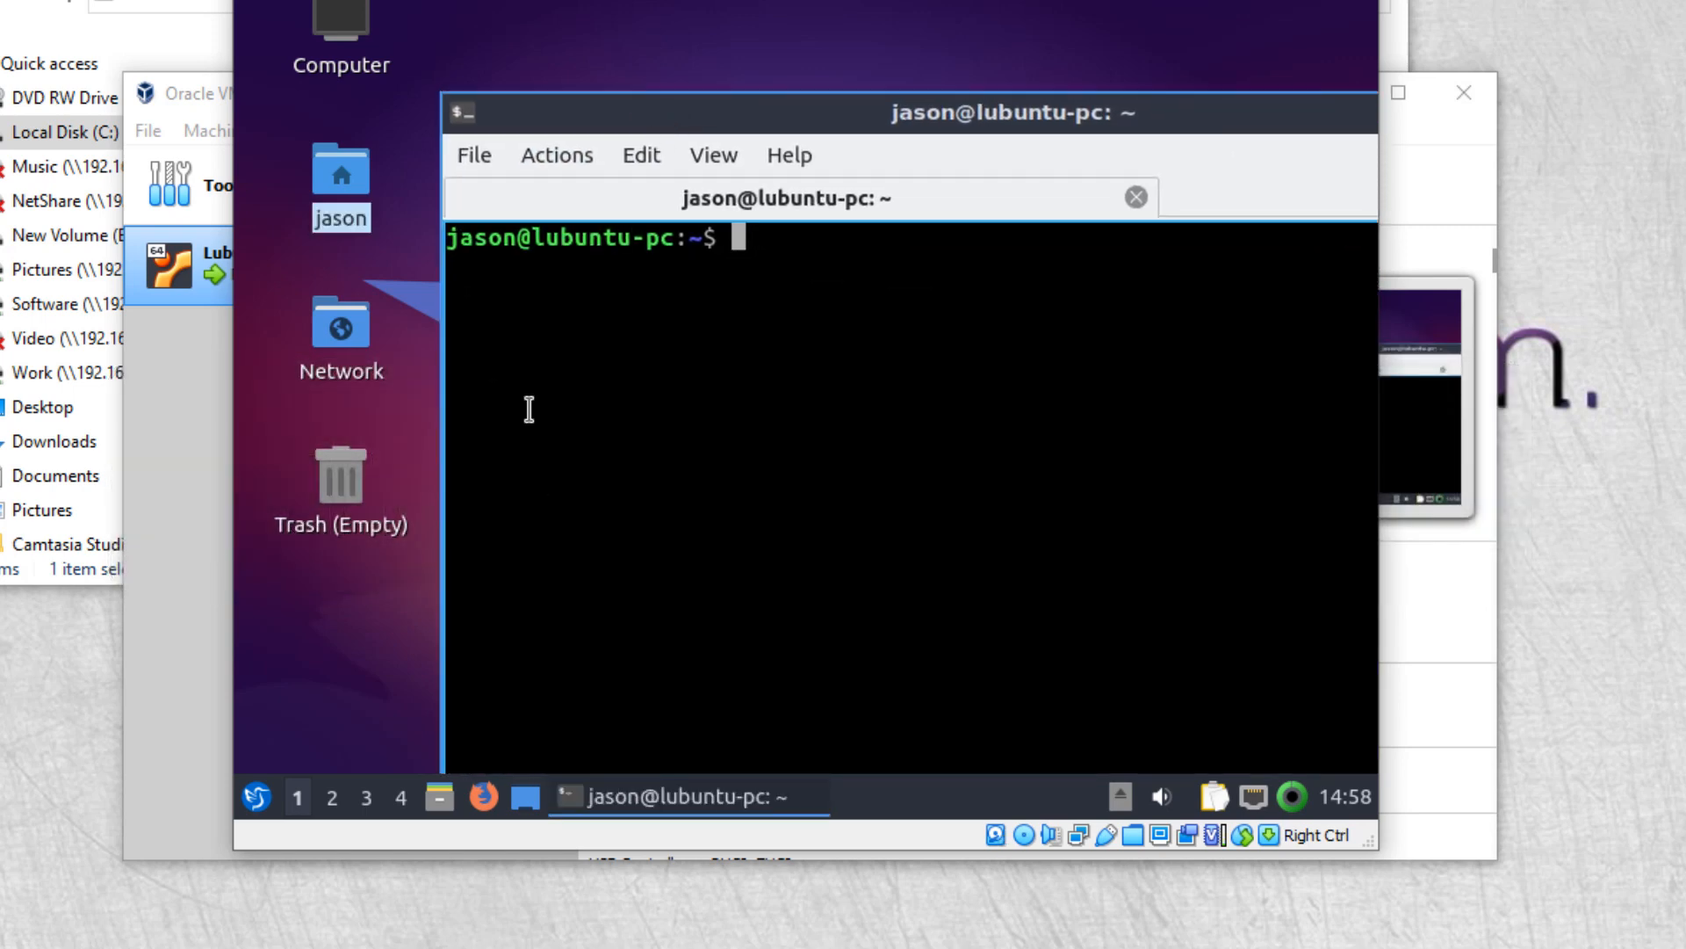
{"action": "left_click", "coordinate": [257, 799]}
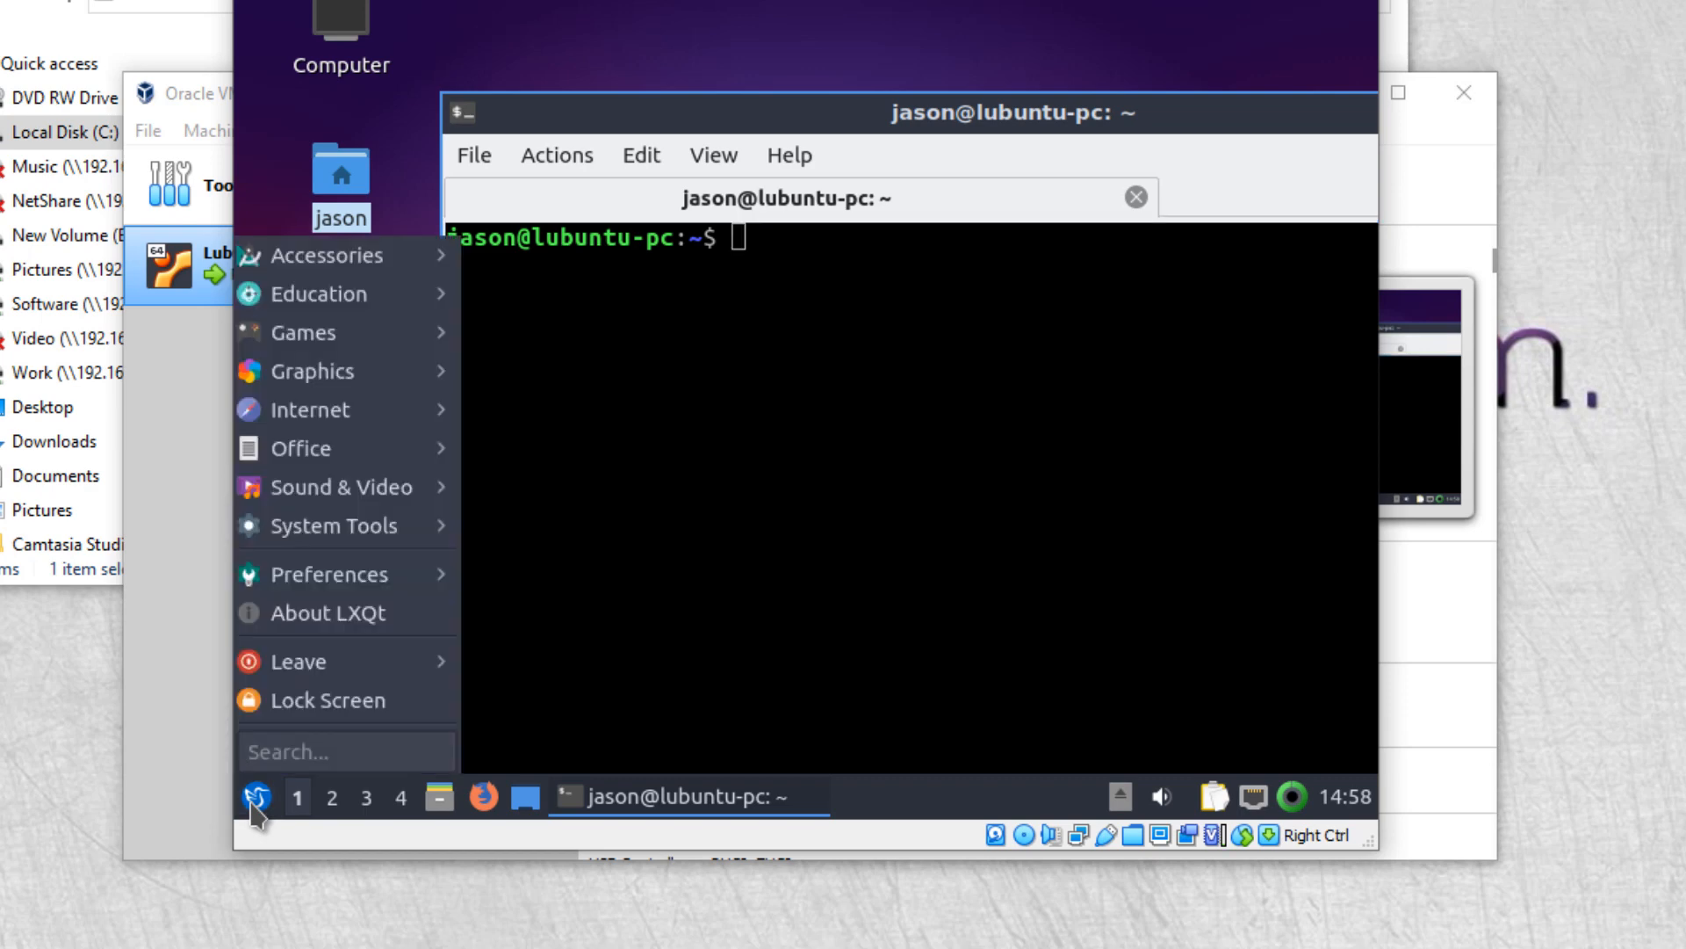
{"action": "mouse_move", "coordinate": [337, 537]}
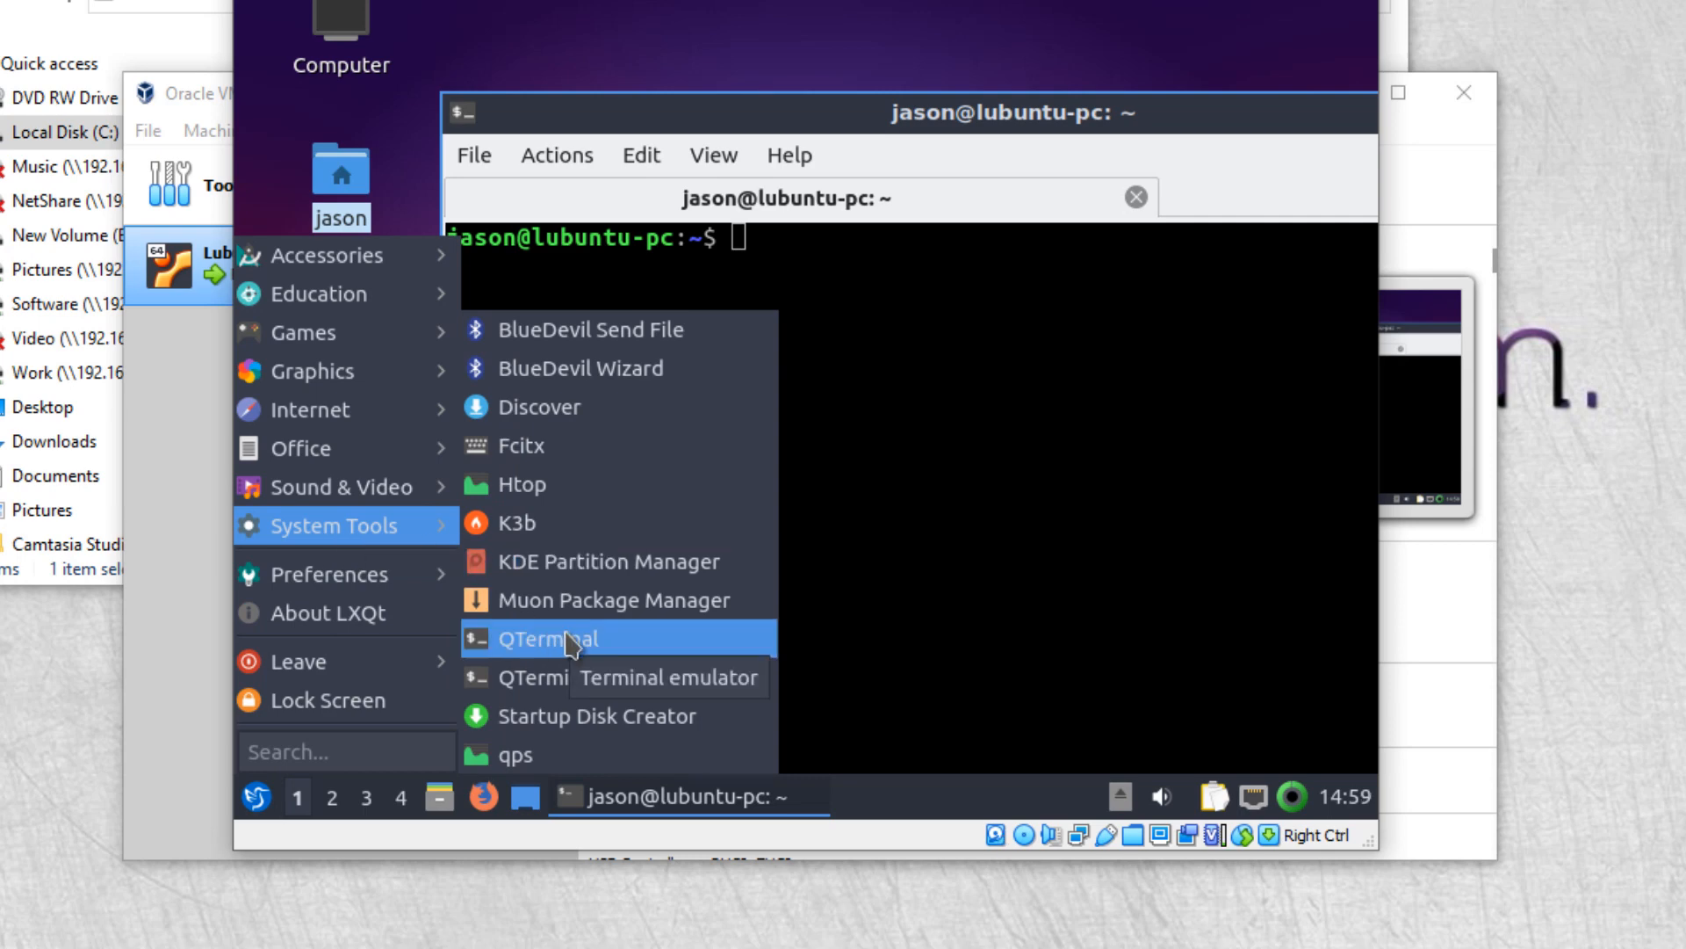
{"action": "left_click", "coordinate": [798, 111]}
{"action": "mouse_move", "coordinate": [799, 115]}
{"action": "left_mouse_down"}
{"action": "mouse_move", "coordinate": [698, 109]}
{"action": "mouse_move", "coordinate": [802, 94]}
{"action": "mouse_move", "coordinate": [805, 113]}
{"action": "left_mouse_up"}
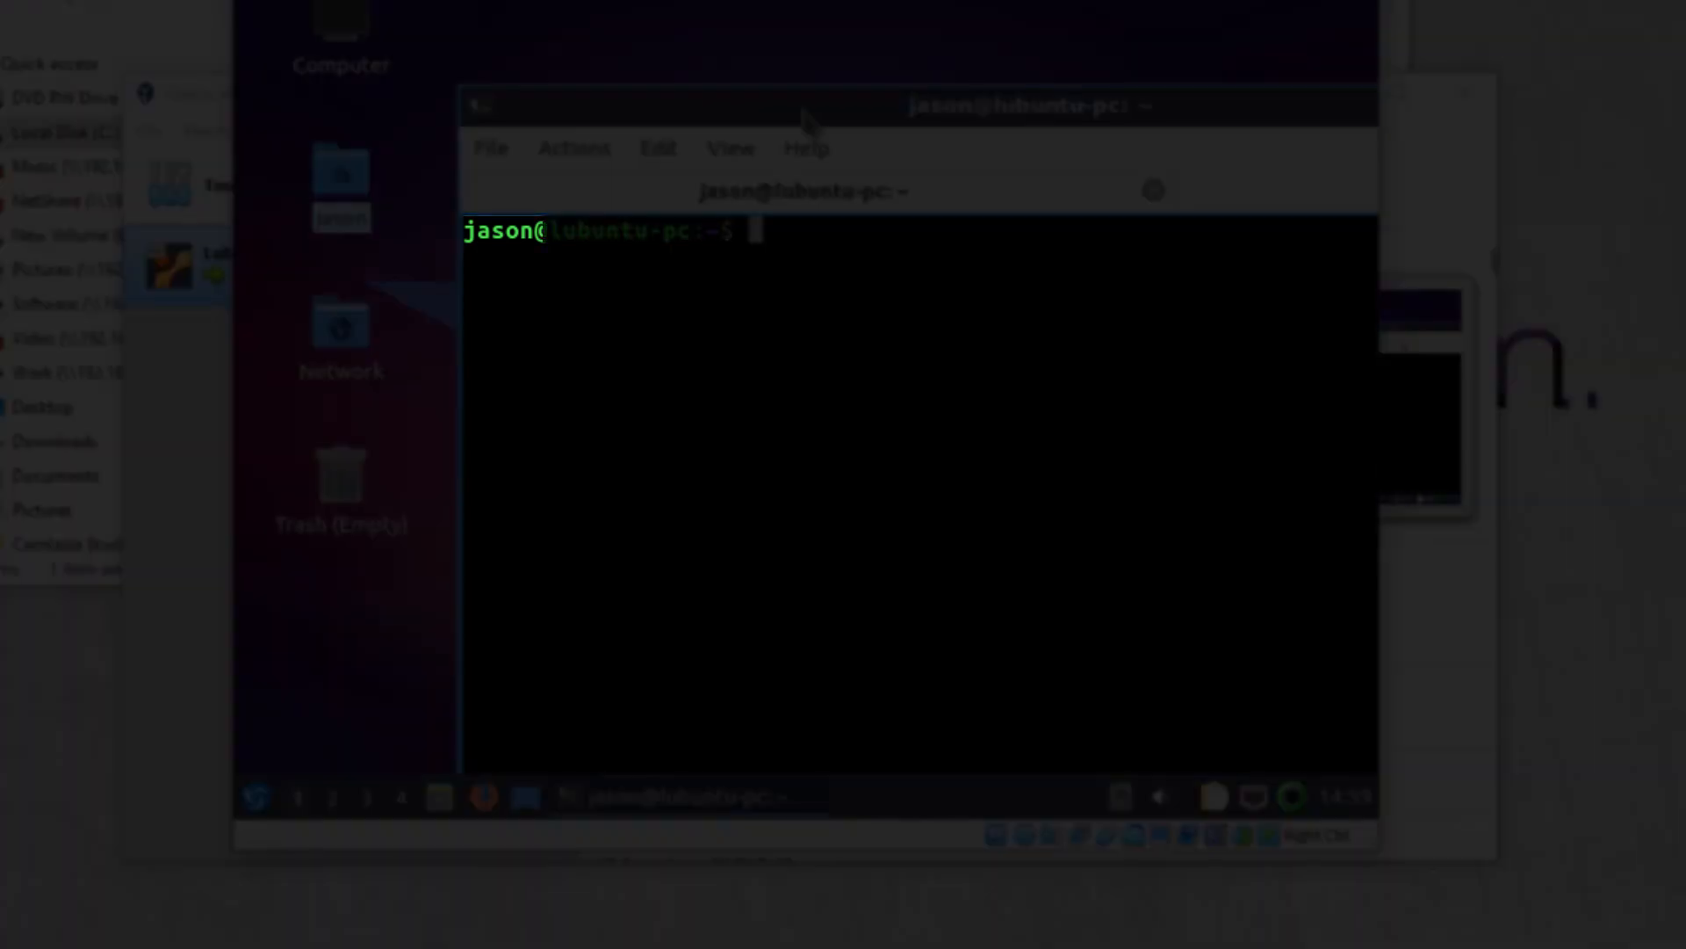
Step: Look up the logged-in user name with the whoami command
{"action": "type", "text": "whoam"}
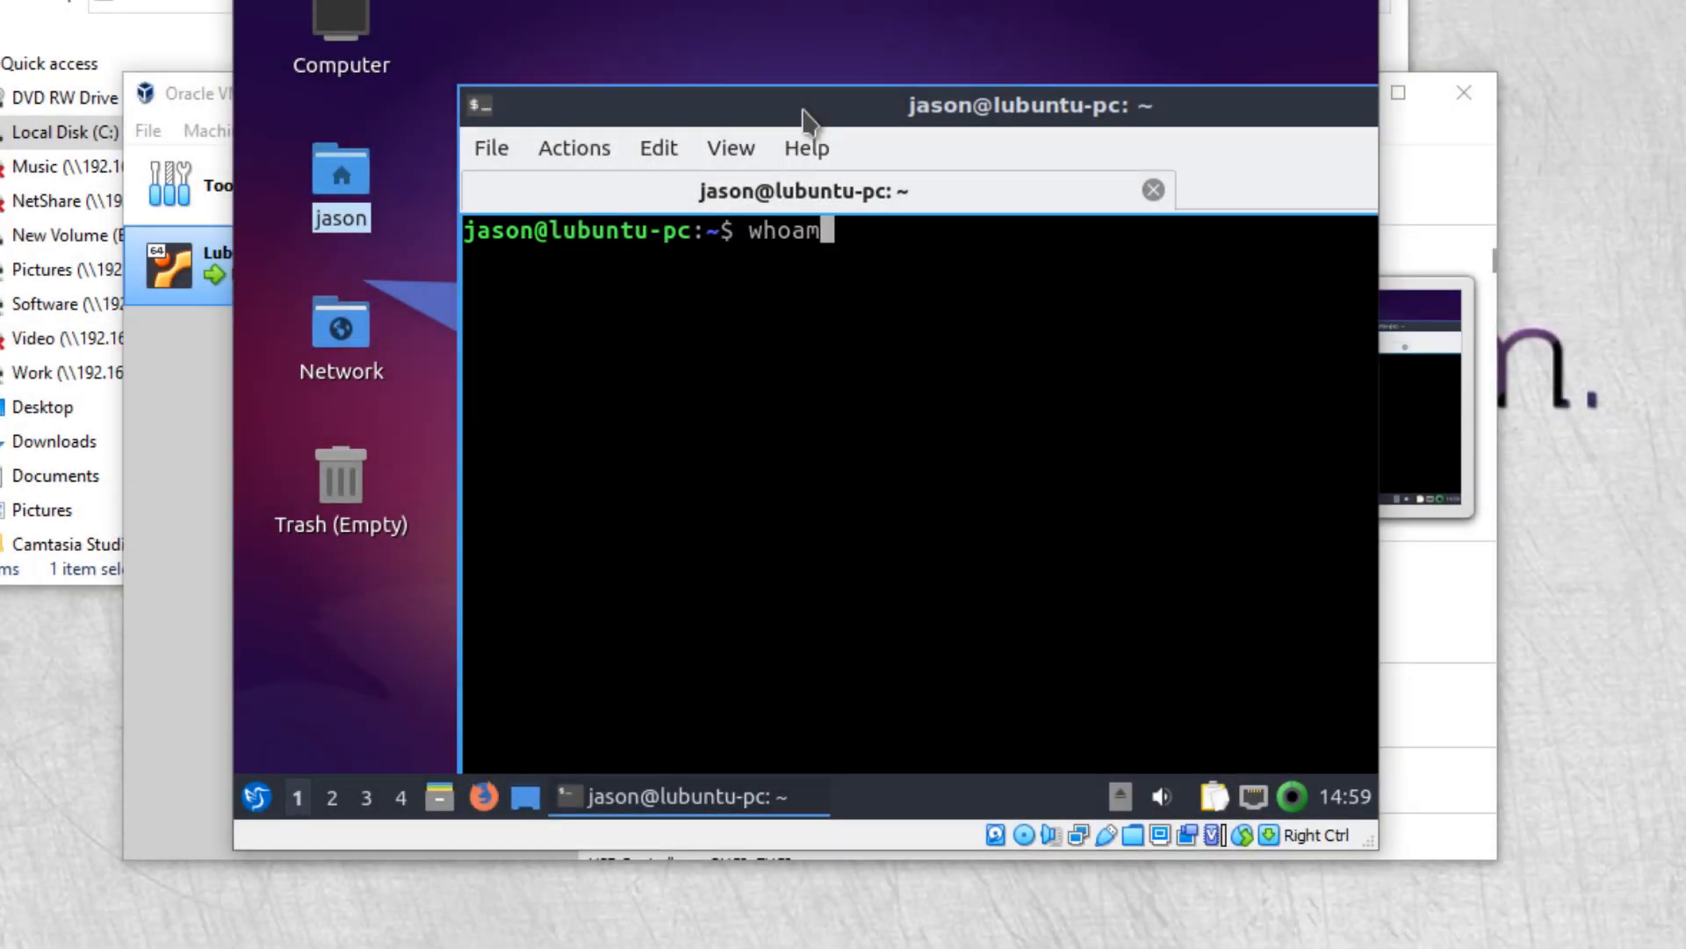
{"action": "type", "text": "i"}
{"action": "key", "text": "Return"}
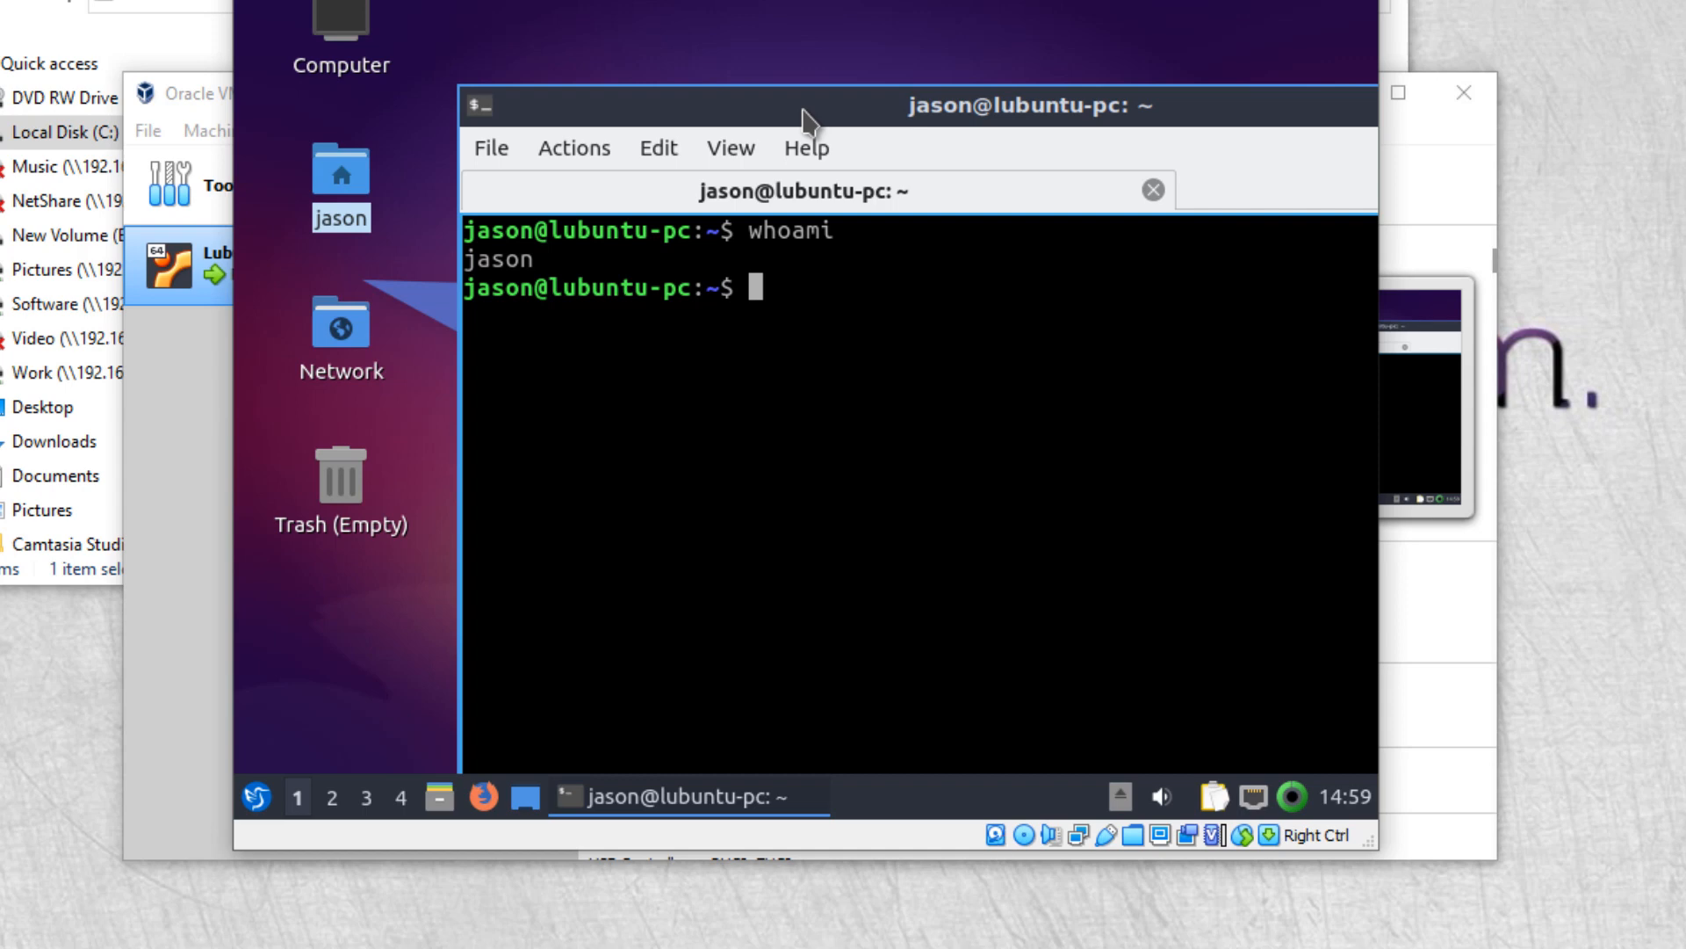
Step: Add the logged-in user to the vboxsf group with sudo adduser, and enter the account password
{"action": "type", "text": "sudo adduser"}
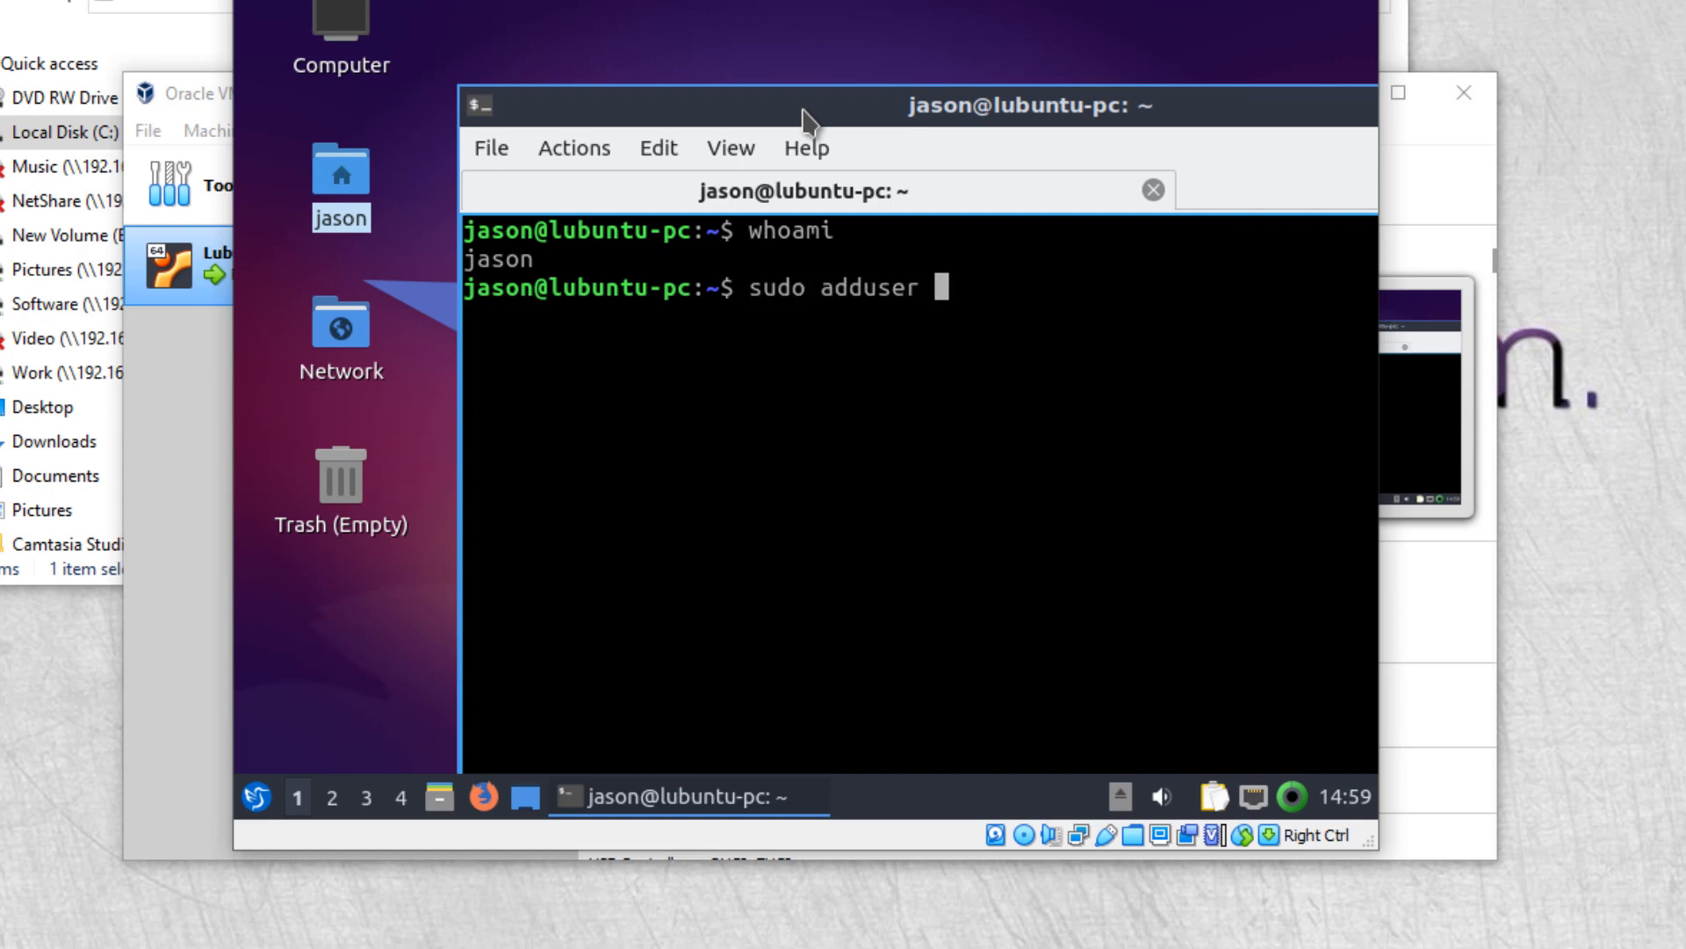
{"action": "type", "text": " jason"}
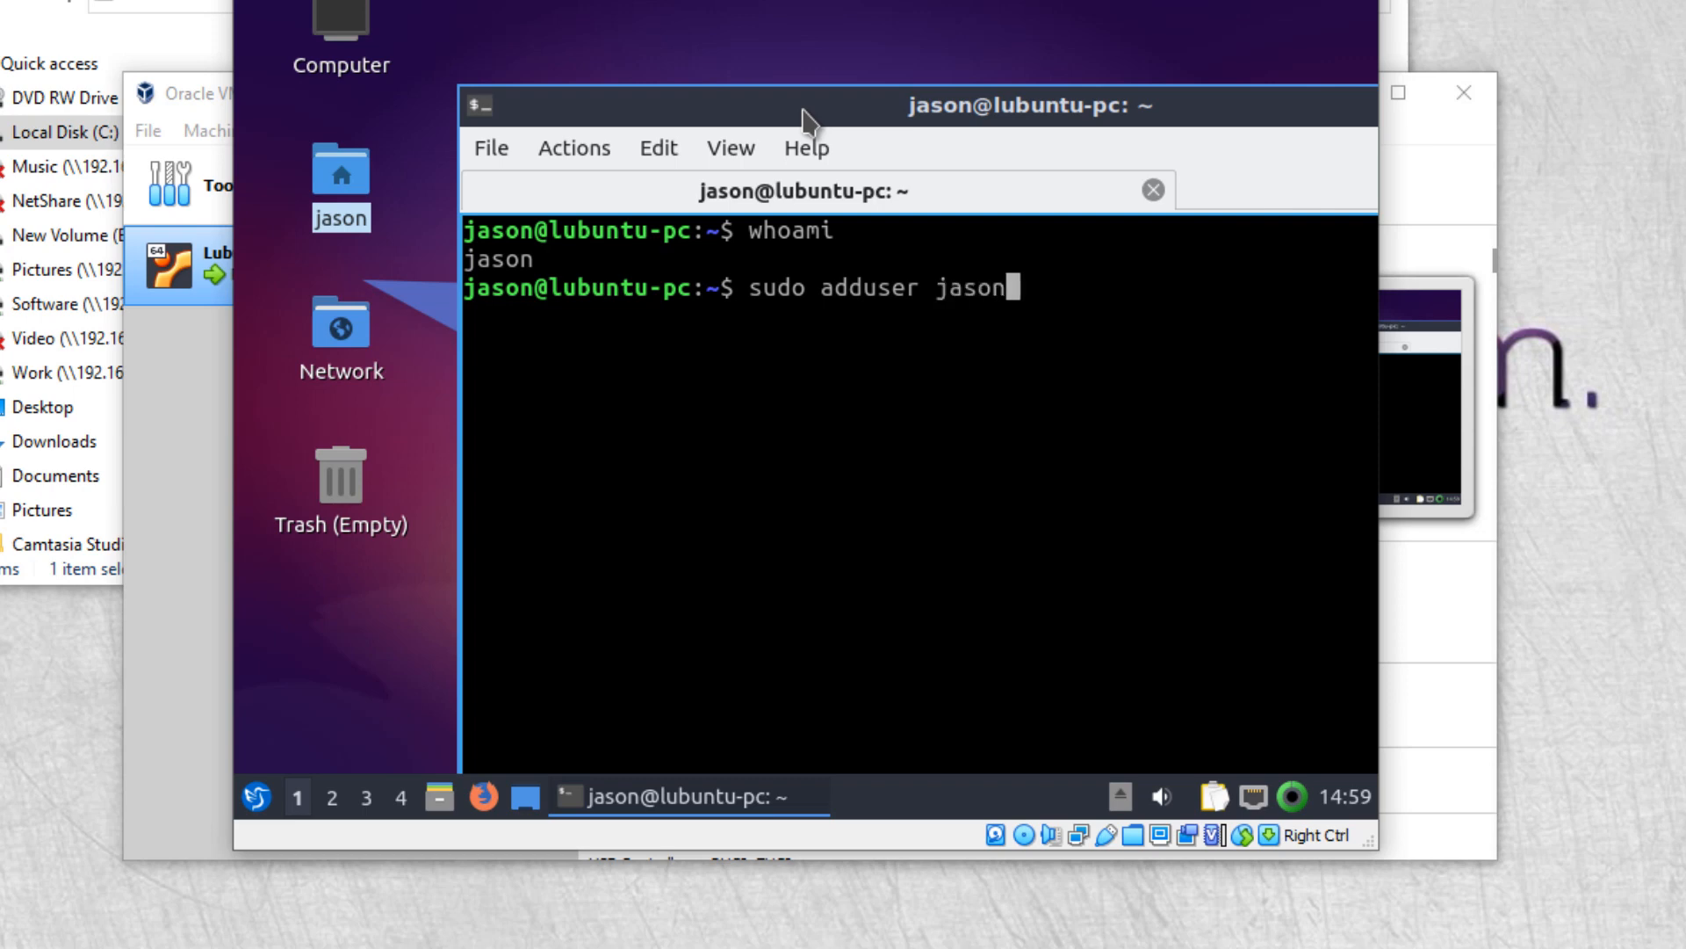
{"action": "type", "text": " vboxsf"}
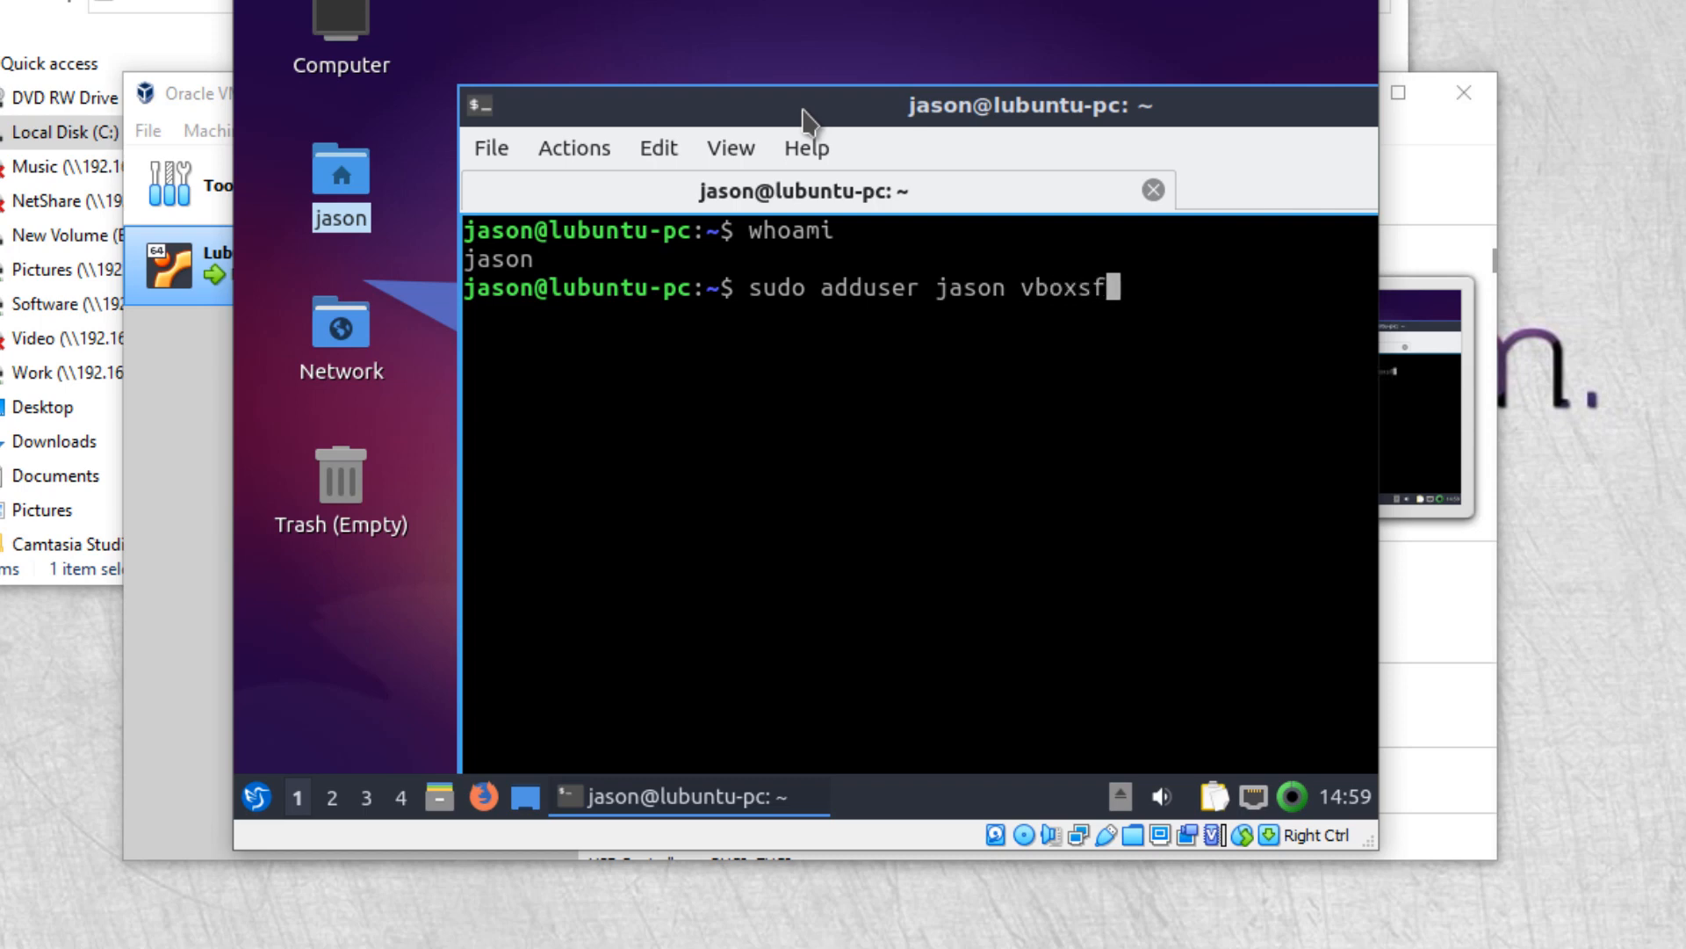
{"action": "key", "text": "Return"}
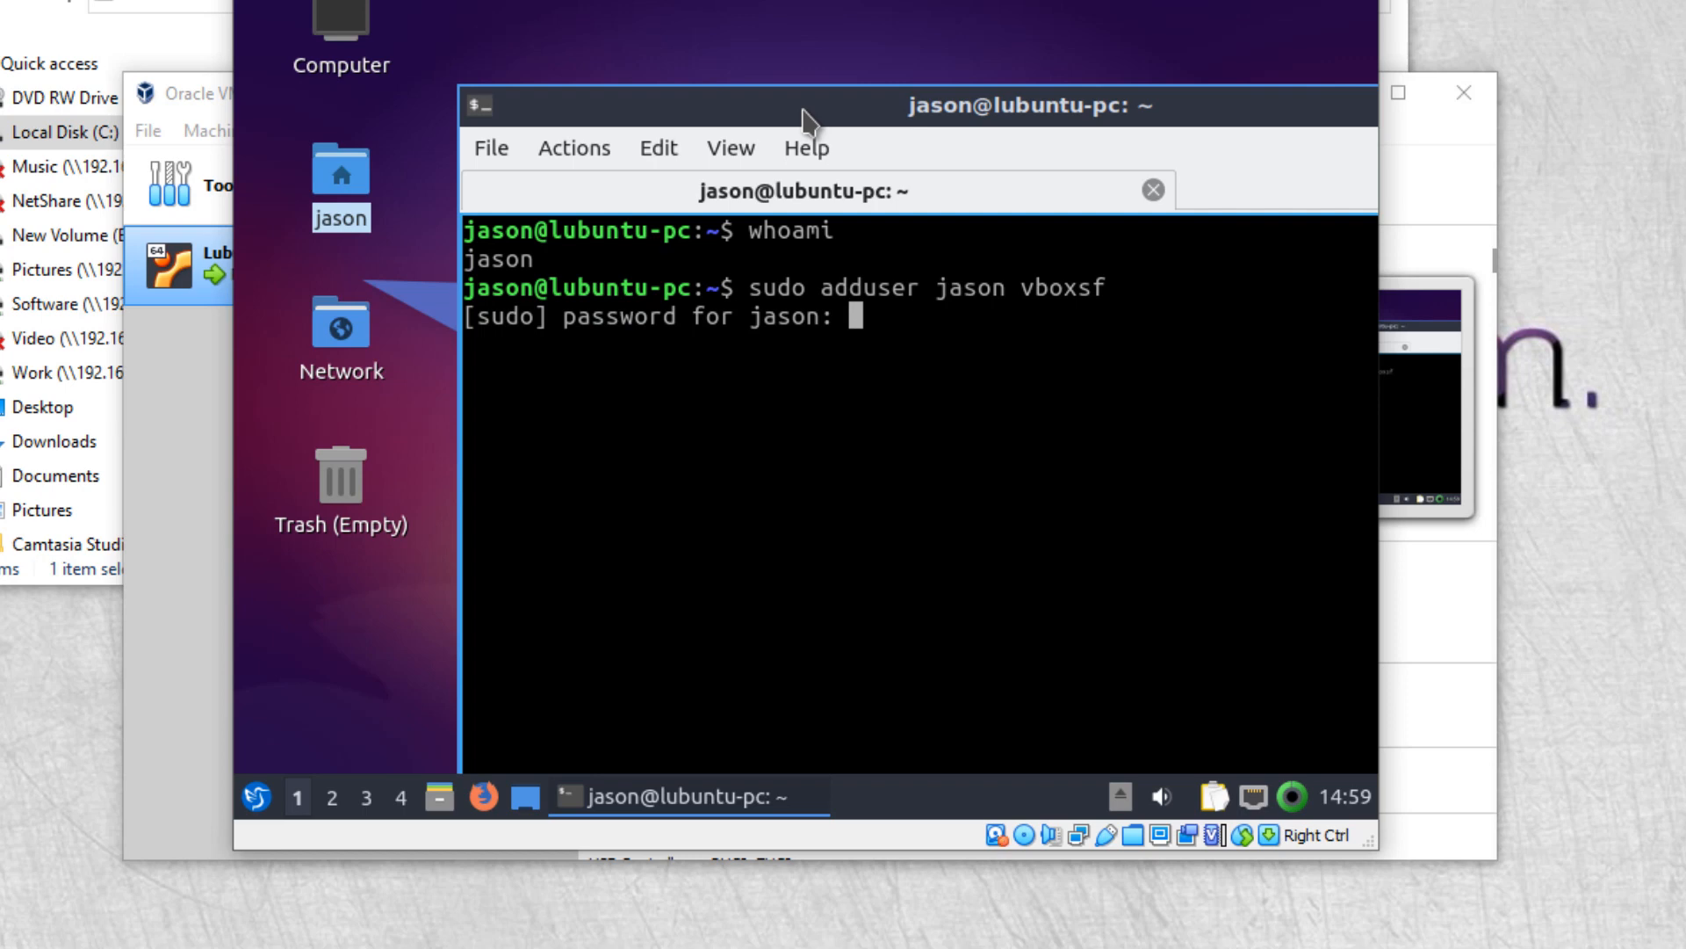
{"action": "key", "text": "Return"}
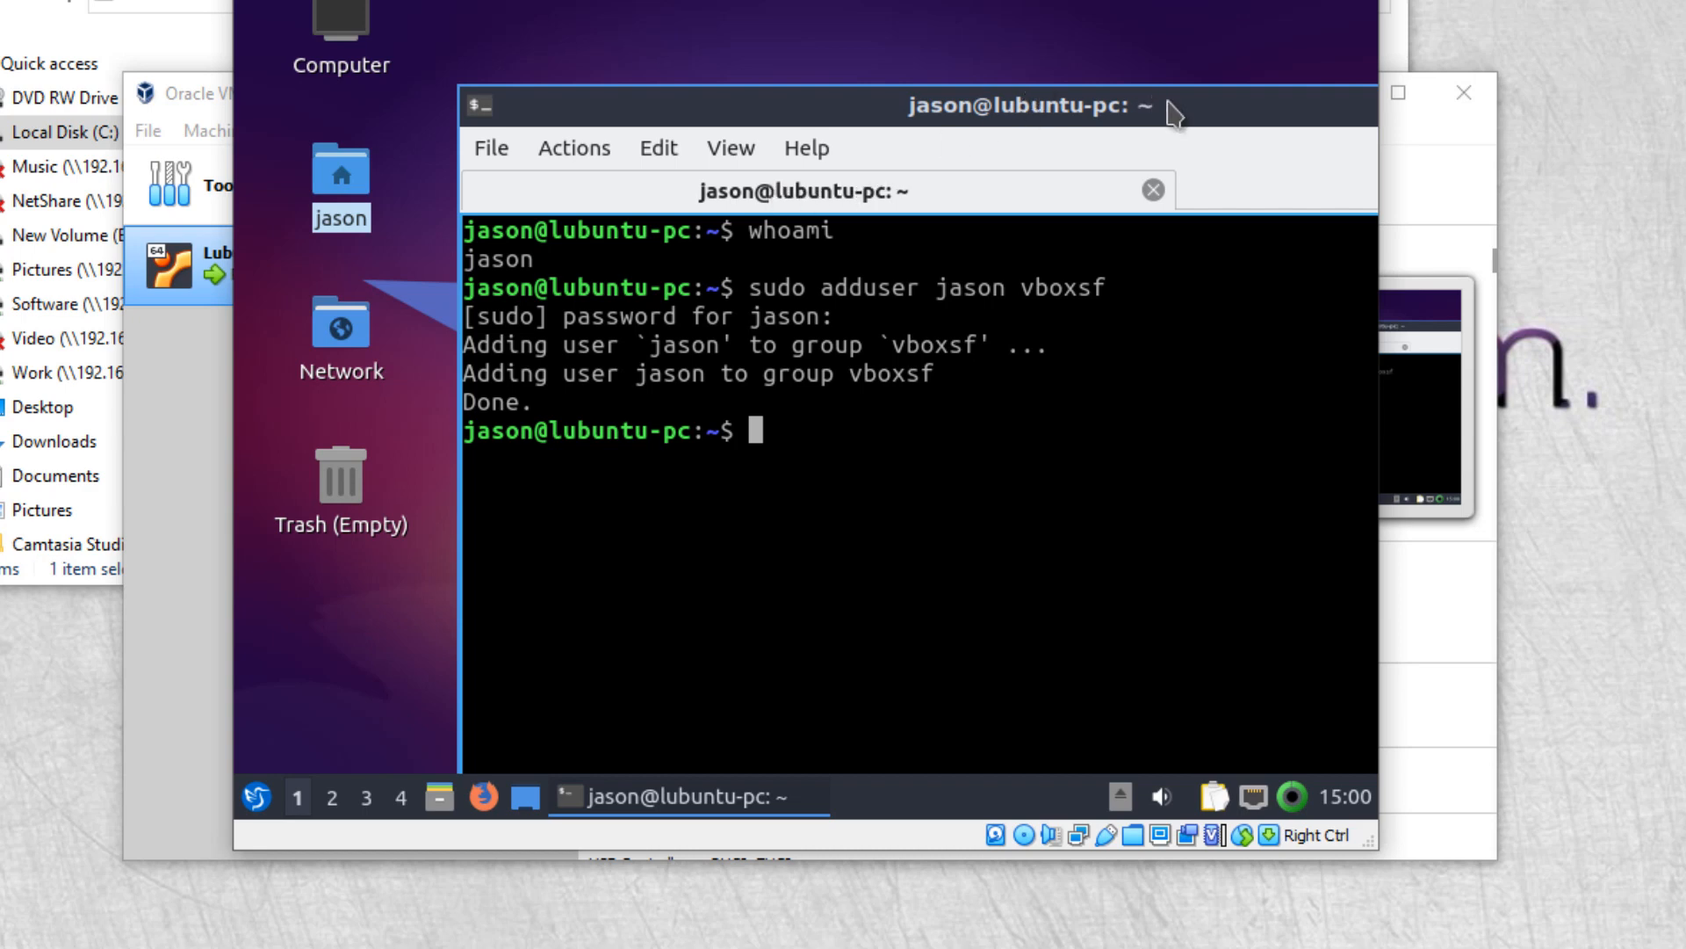
Step: Close the terminal window and confirm exiting it
{"action": "left_click_drag", "start_coordinate": [1170, 112], "coordinate": [915, 104]}
{"action": "left_click", "coordinate": [1327, 98]}
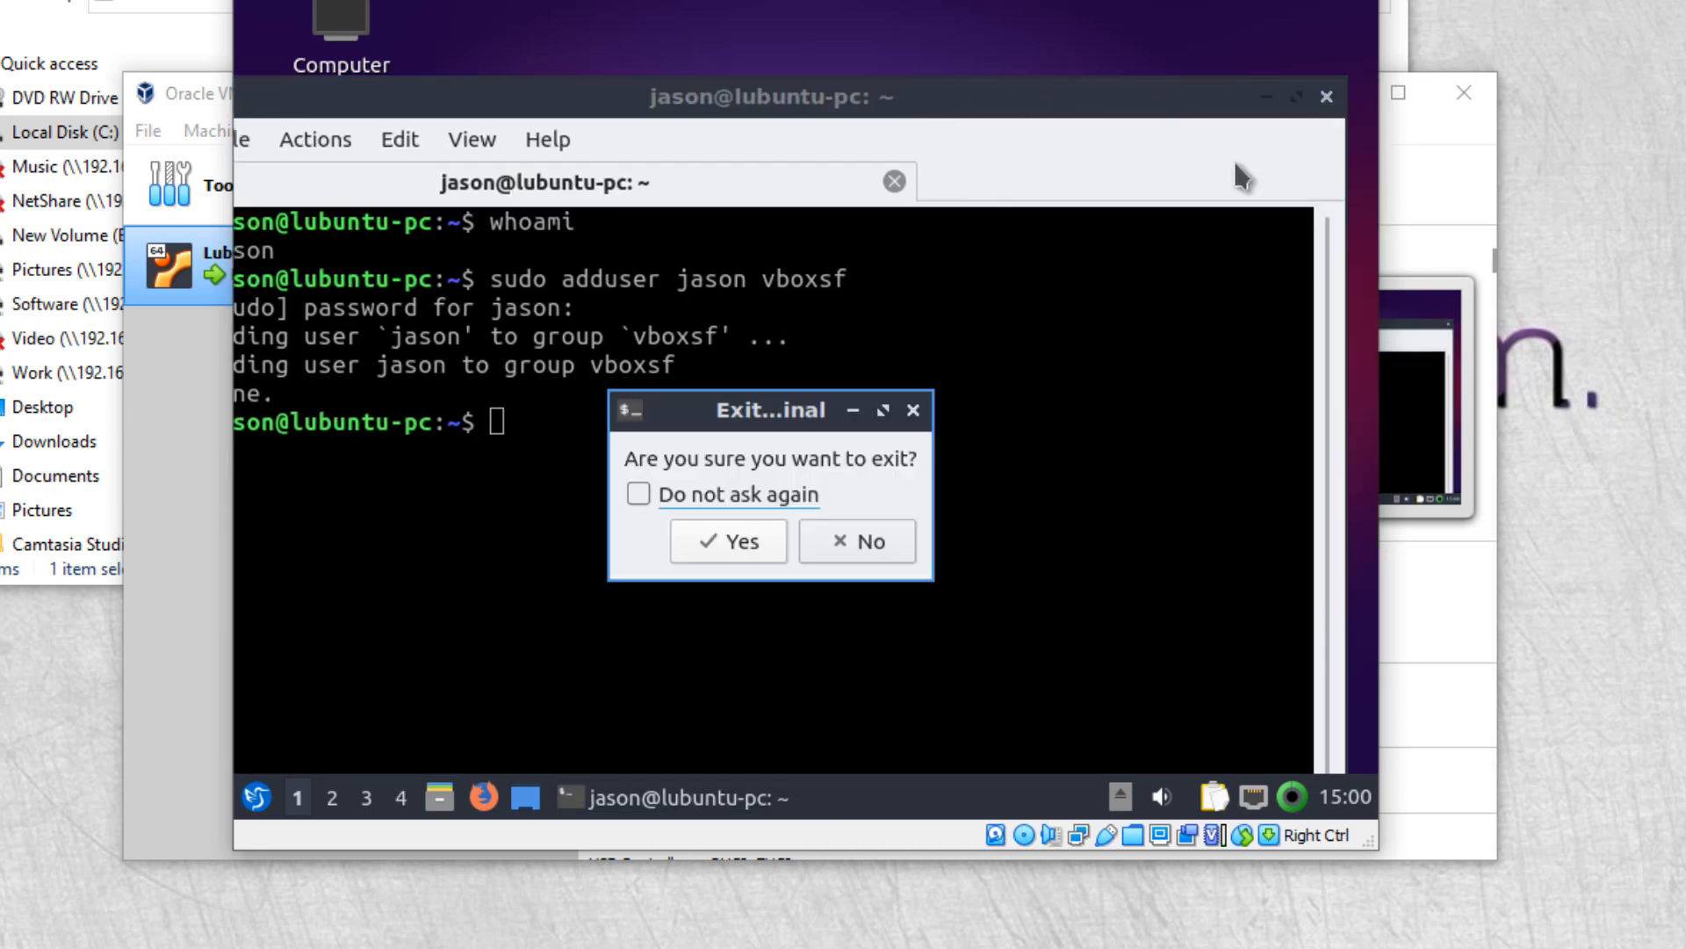
{"action": "left_click", "coordinate": [720, 542]}
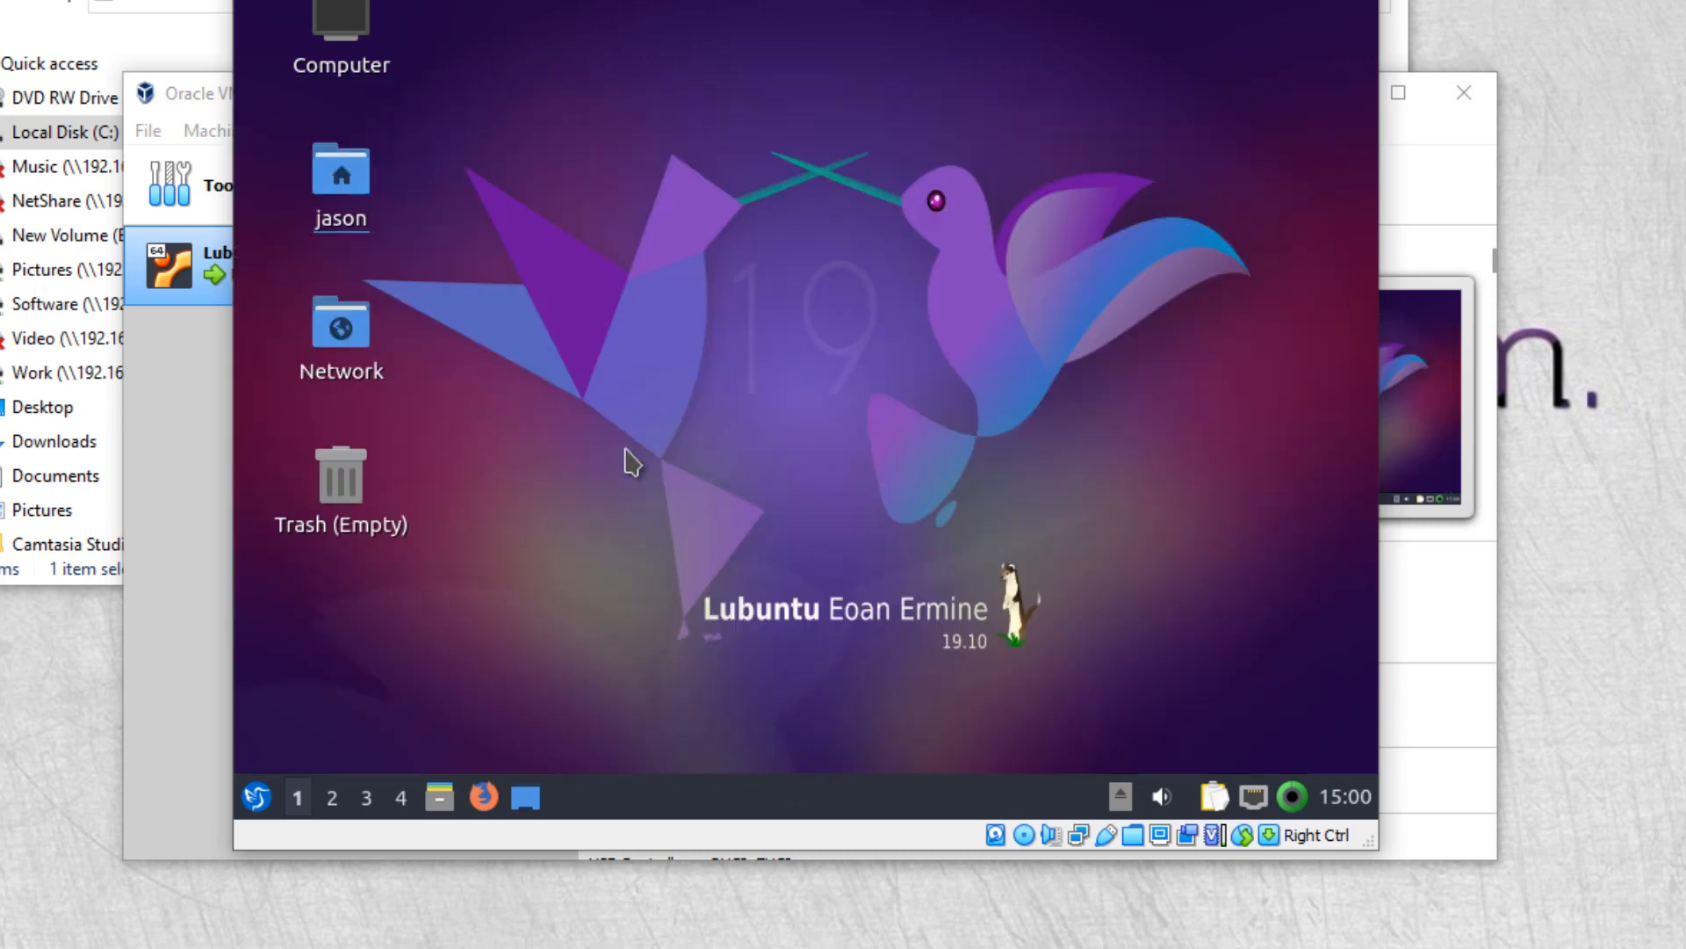
Step: Retry opening sf_virtualshare from the home folder with the new group membership, and close the file manager
{"action": "double_click", "coordinate": [356, 189]}
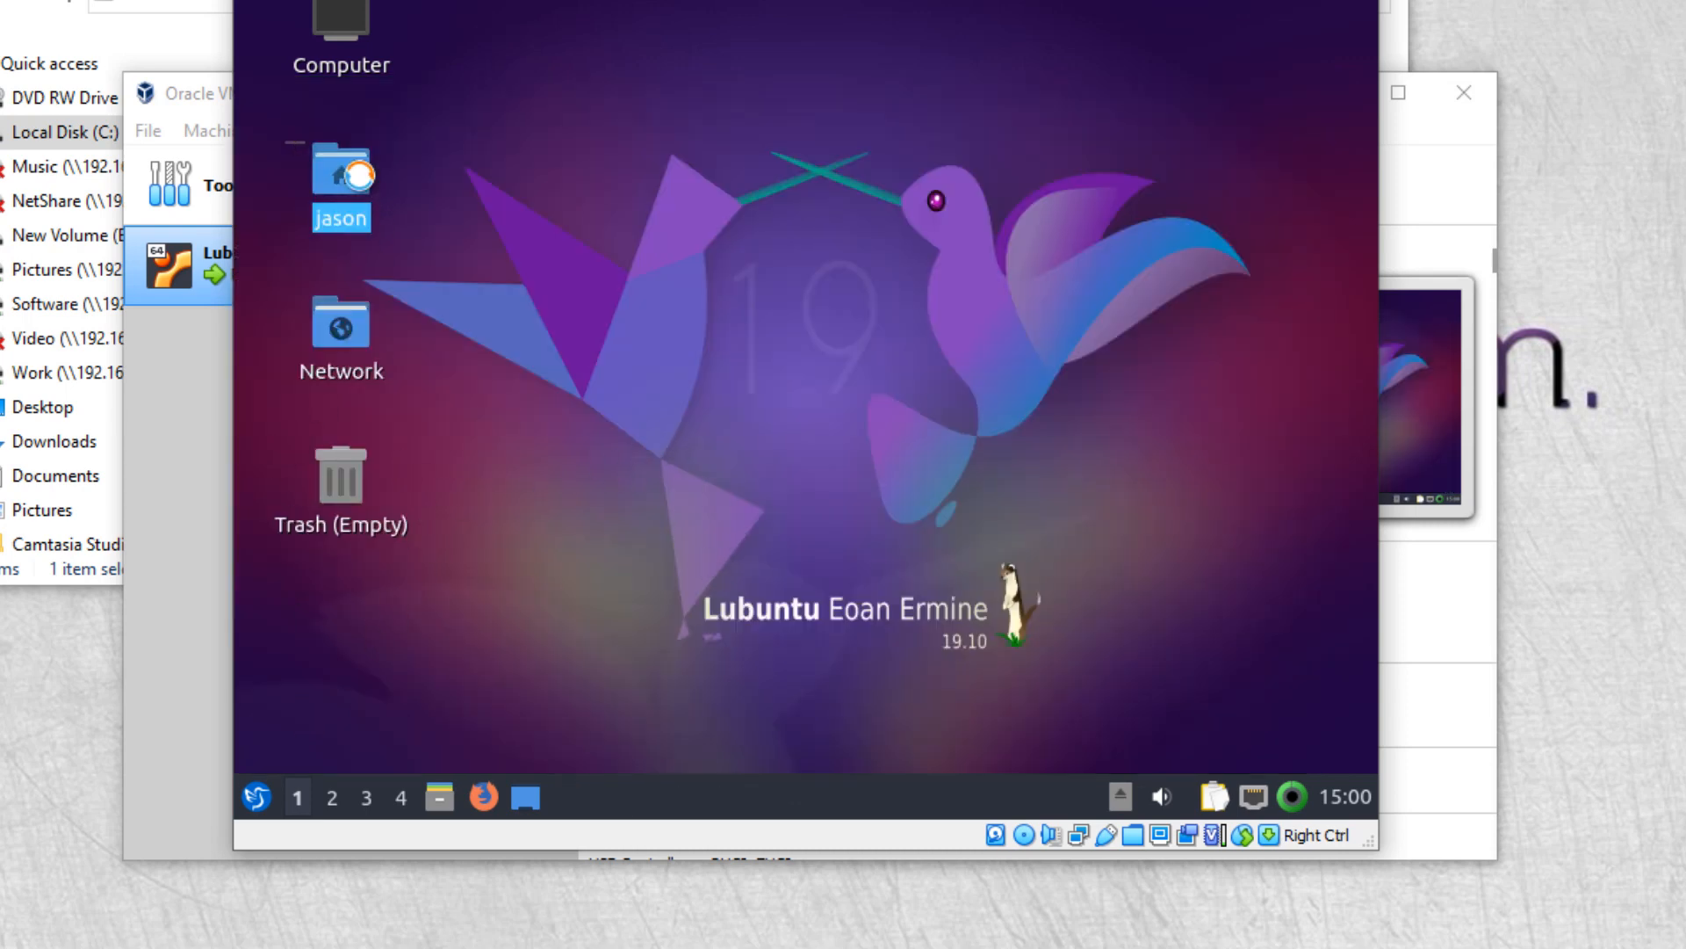
{"action": "left_click", "coordinate": [471, 595]}
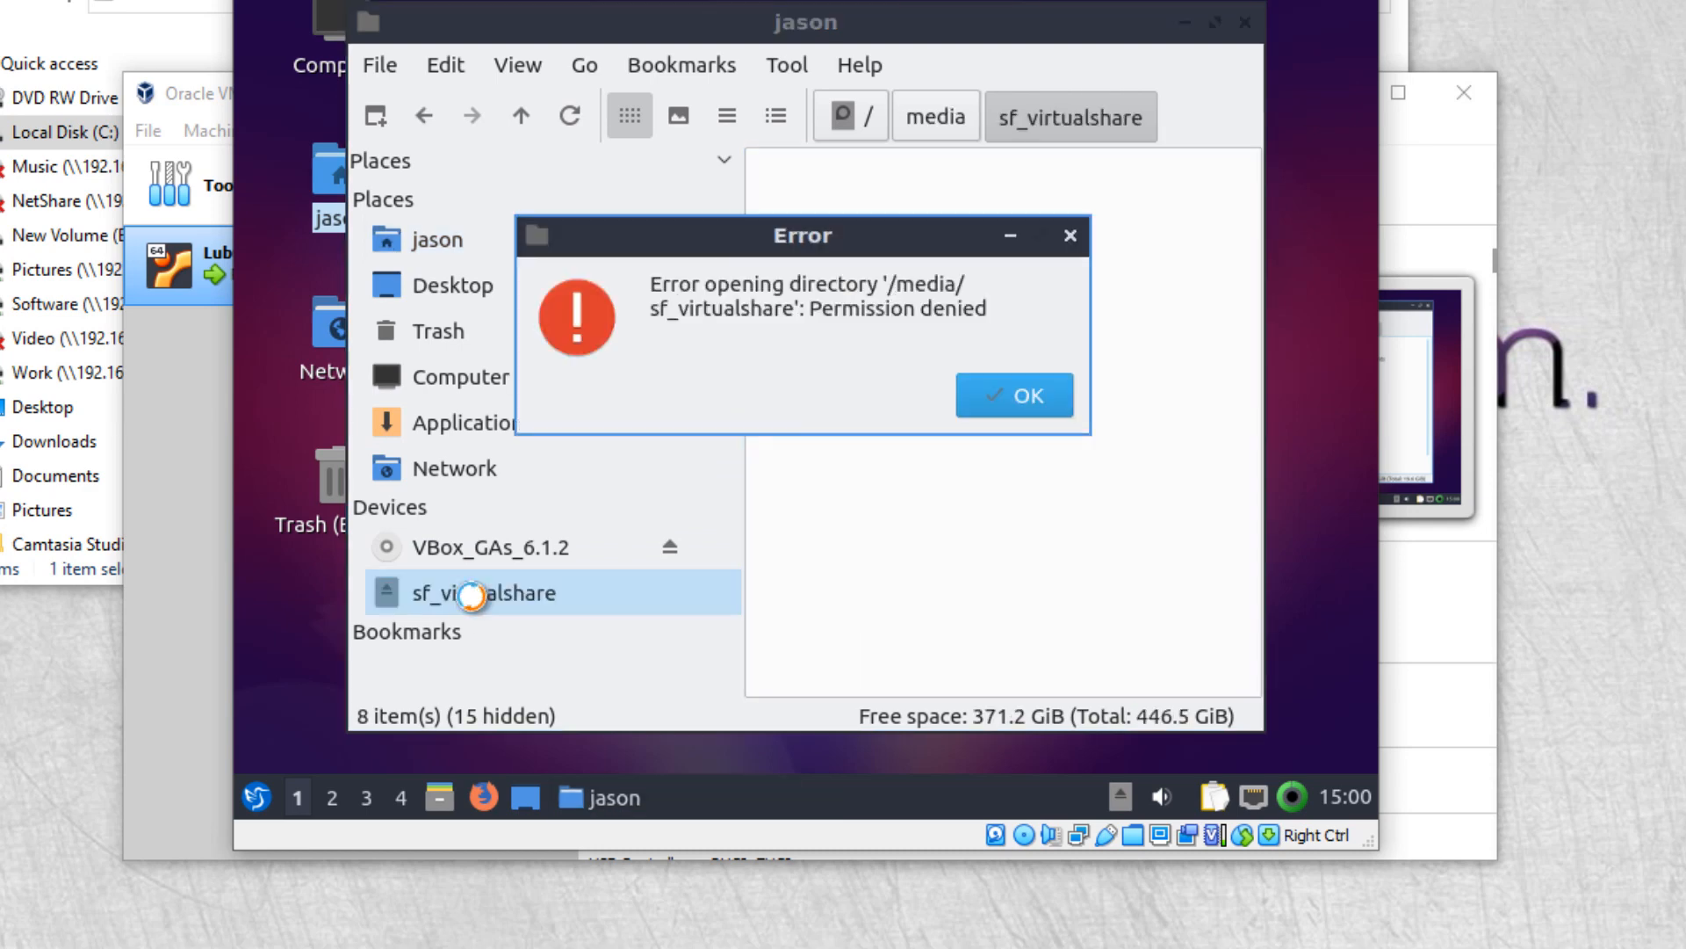
{"action": "left_click", "coordinate": [1006, 400]}
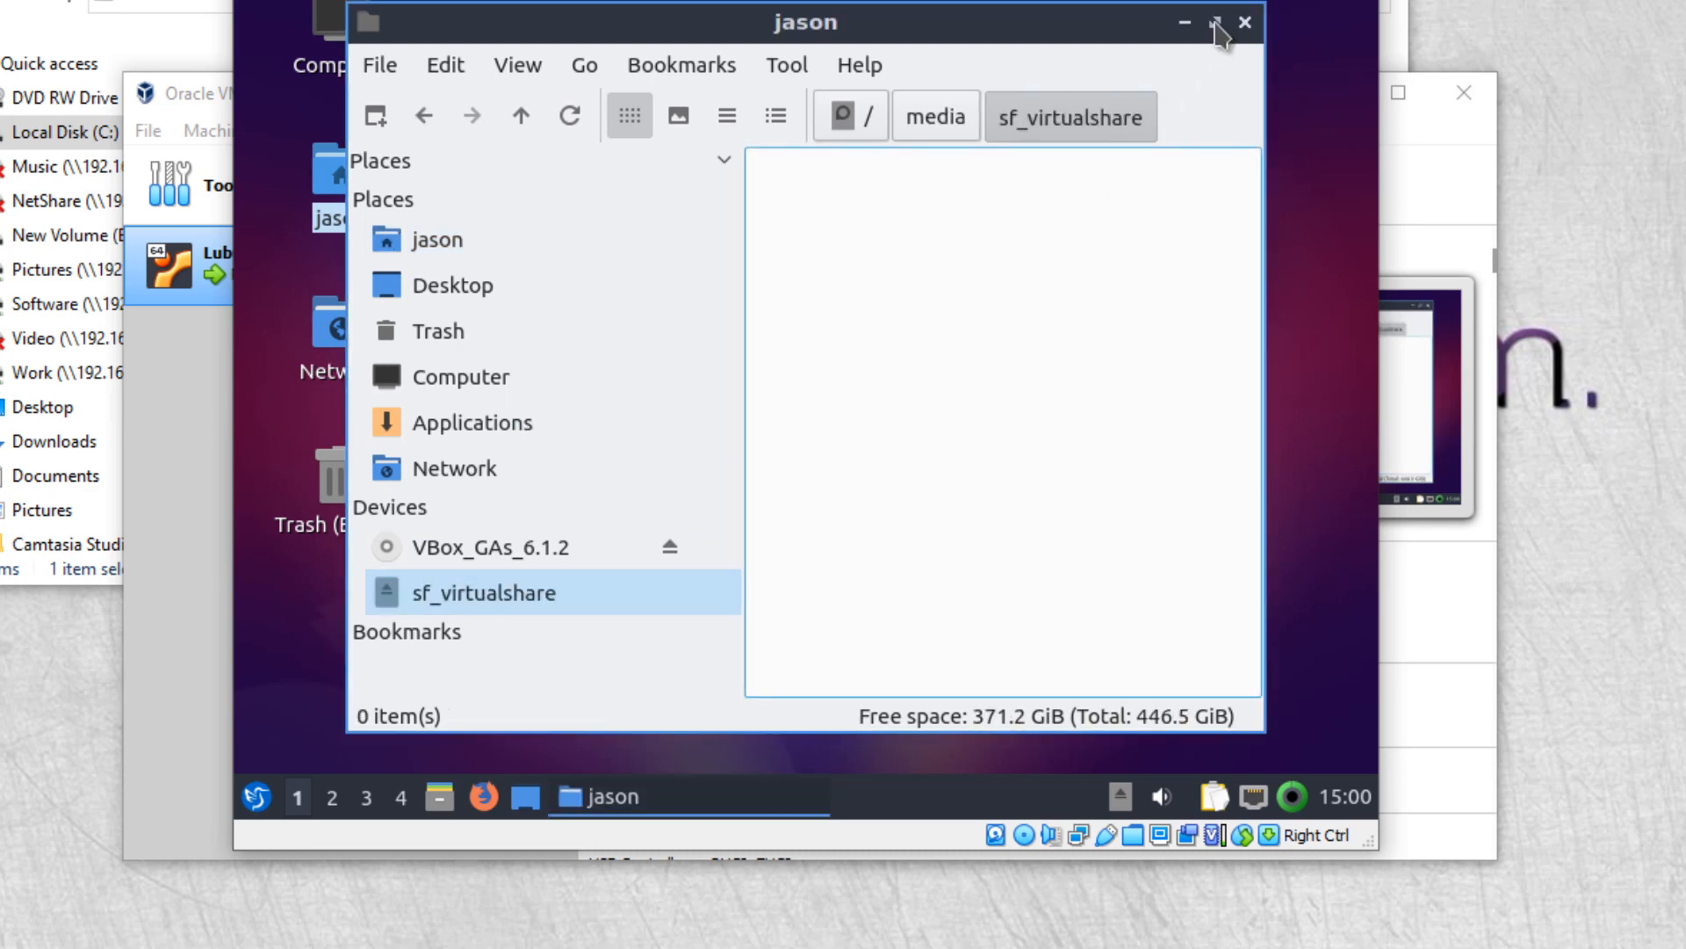
{"action": "left_click", "coordinate": [1244, 23]}
Step: Reboot the Lubuntu virtual machine from within its desktop session
{"action": "left_click", "coordinate": [256, 797]}
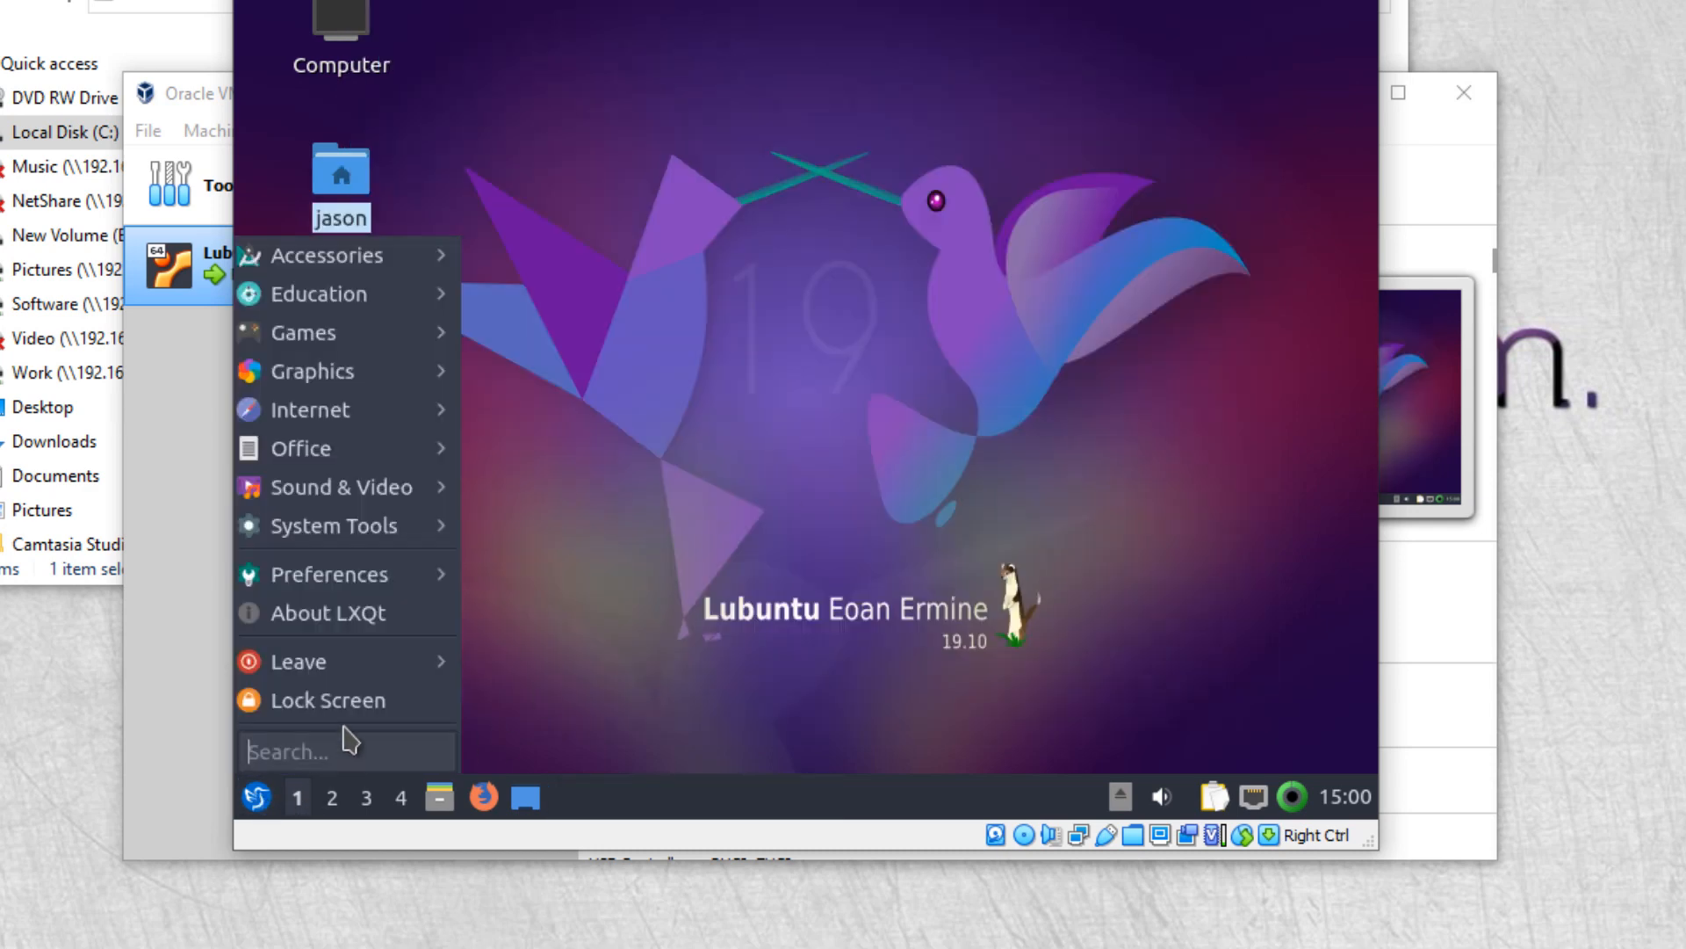
{"action": "mouse_move", "coordinate": [330, 665]}
{"action": "left_click", "coordinate": [527, 678]}
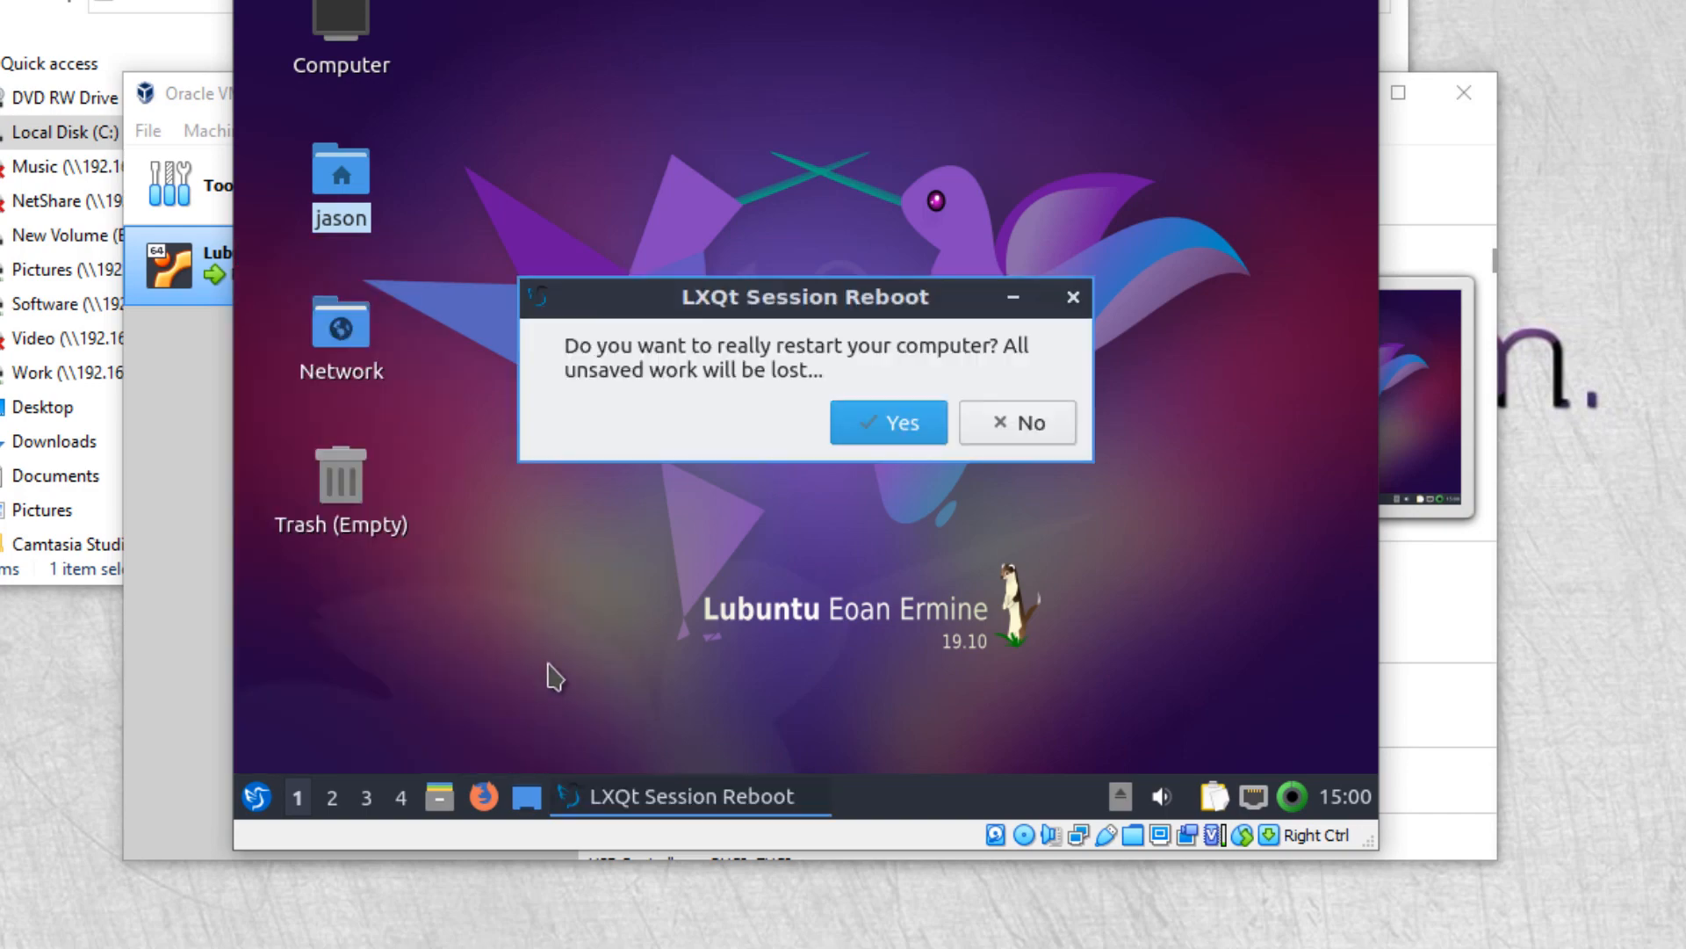
{"action": "left_click", "coordinate": [894, 439]}
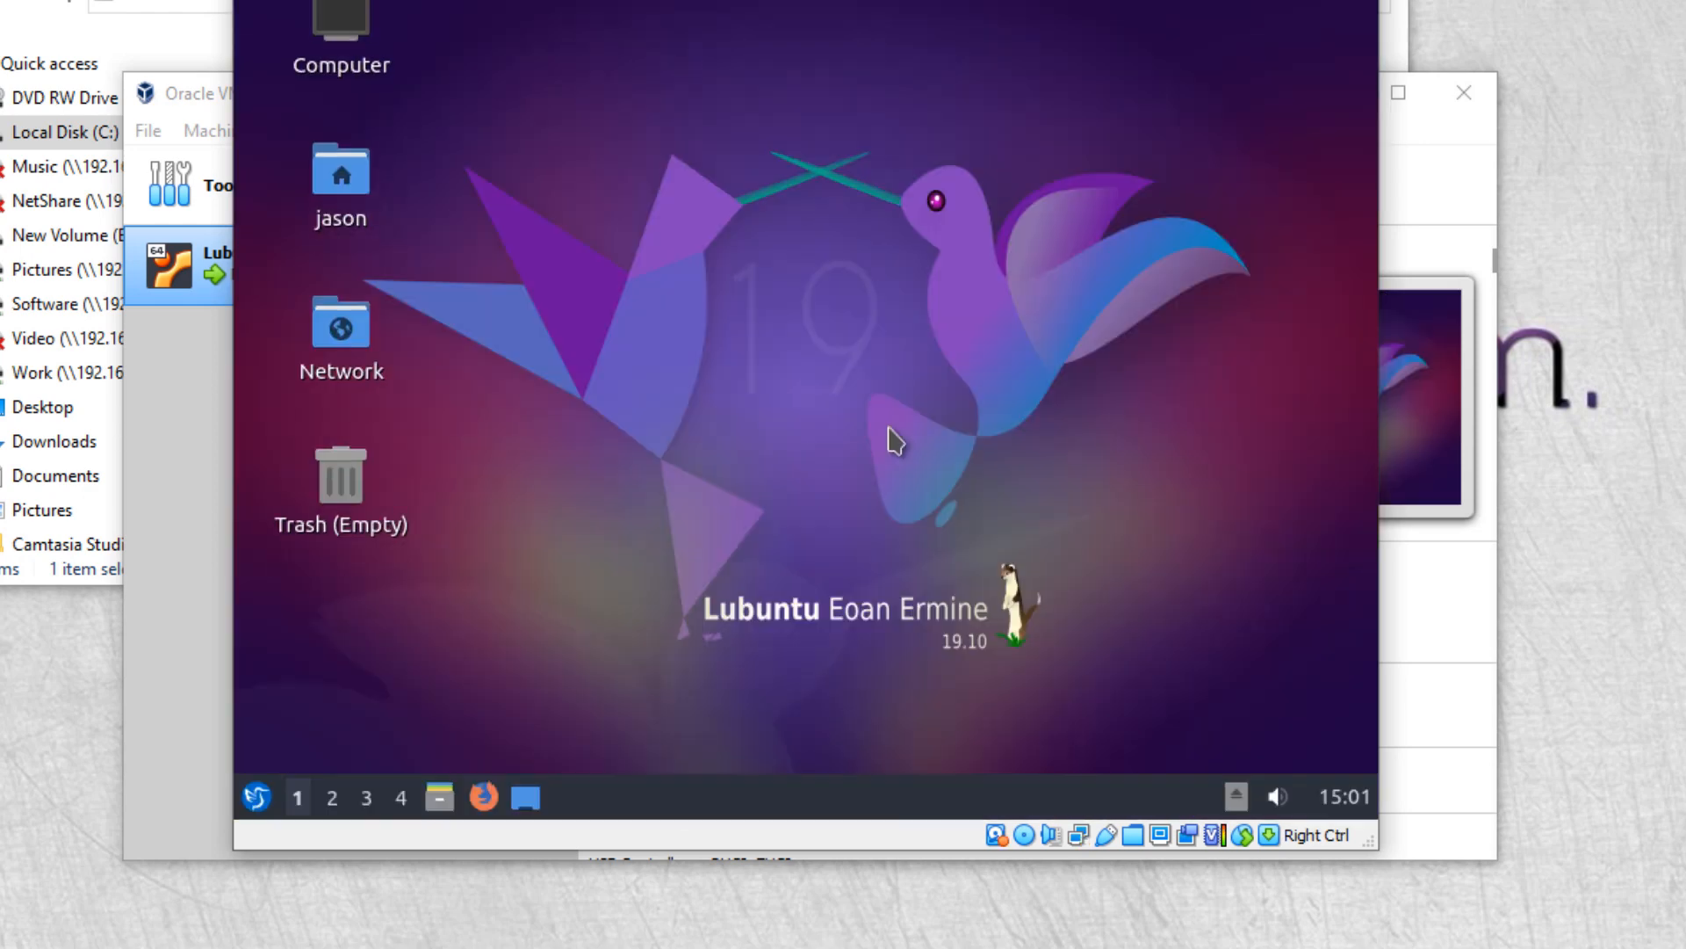
Step: Open the sf_virtualshare device from the home folder and create a folder named "testfrom Lubuntu" inside it
{"action": "double_click", "coordinate": [339, 182]}
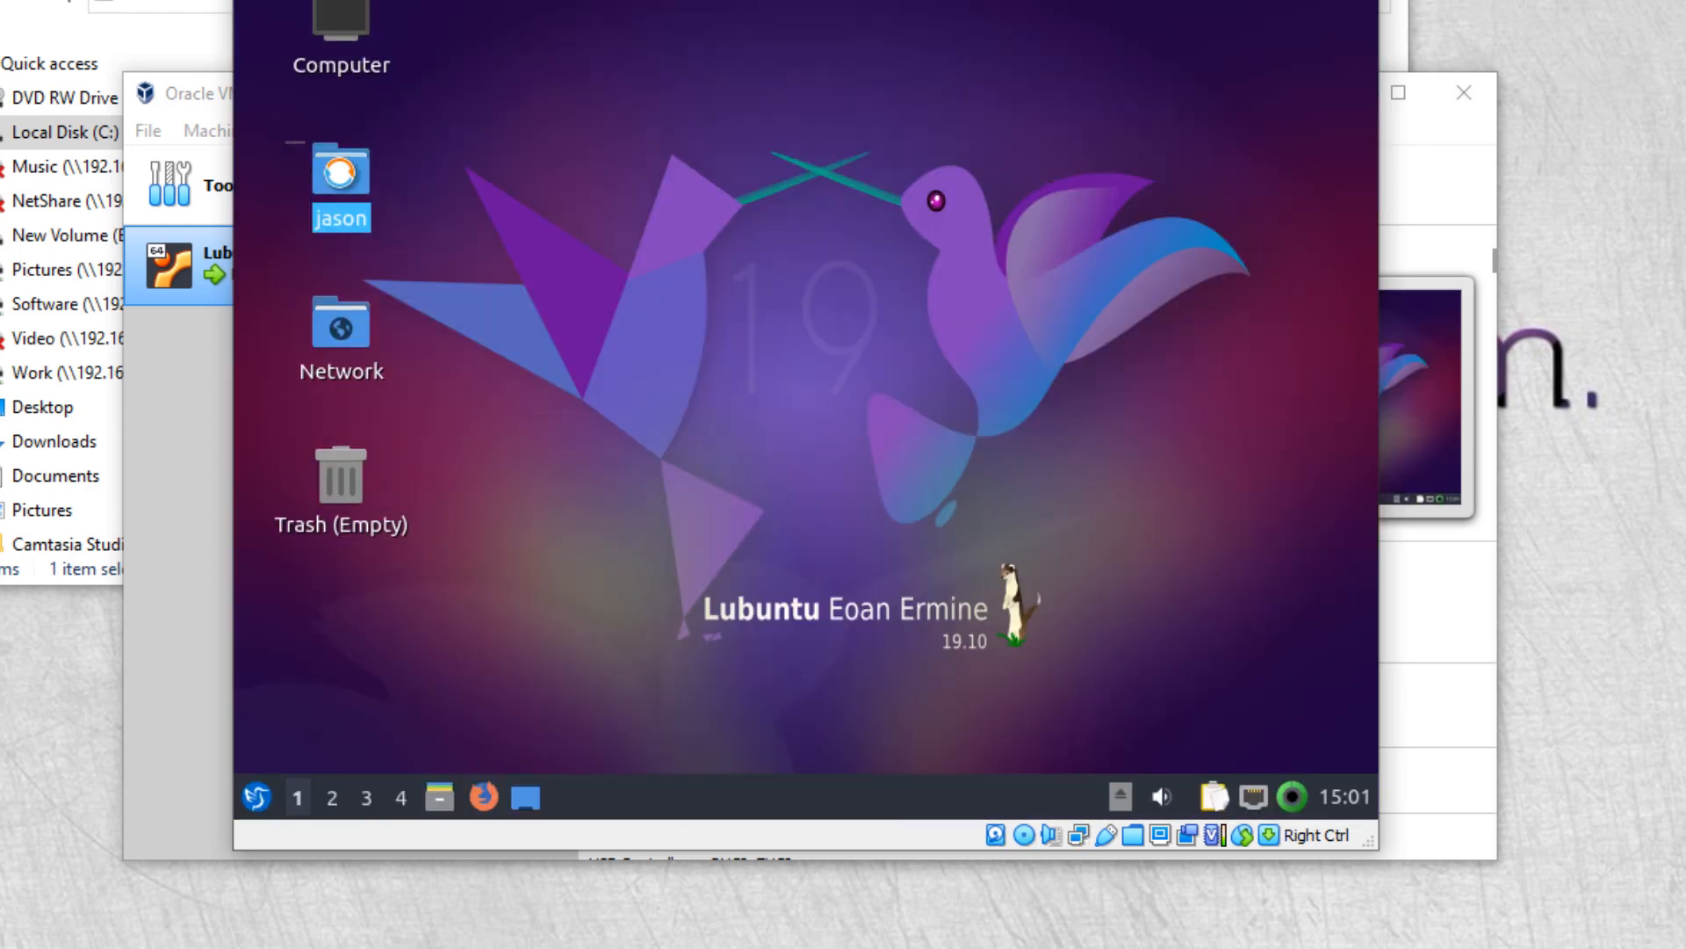
{"action": "left_click", "coordinate": [470, 590]}
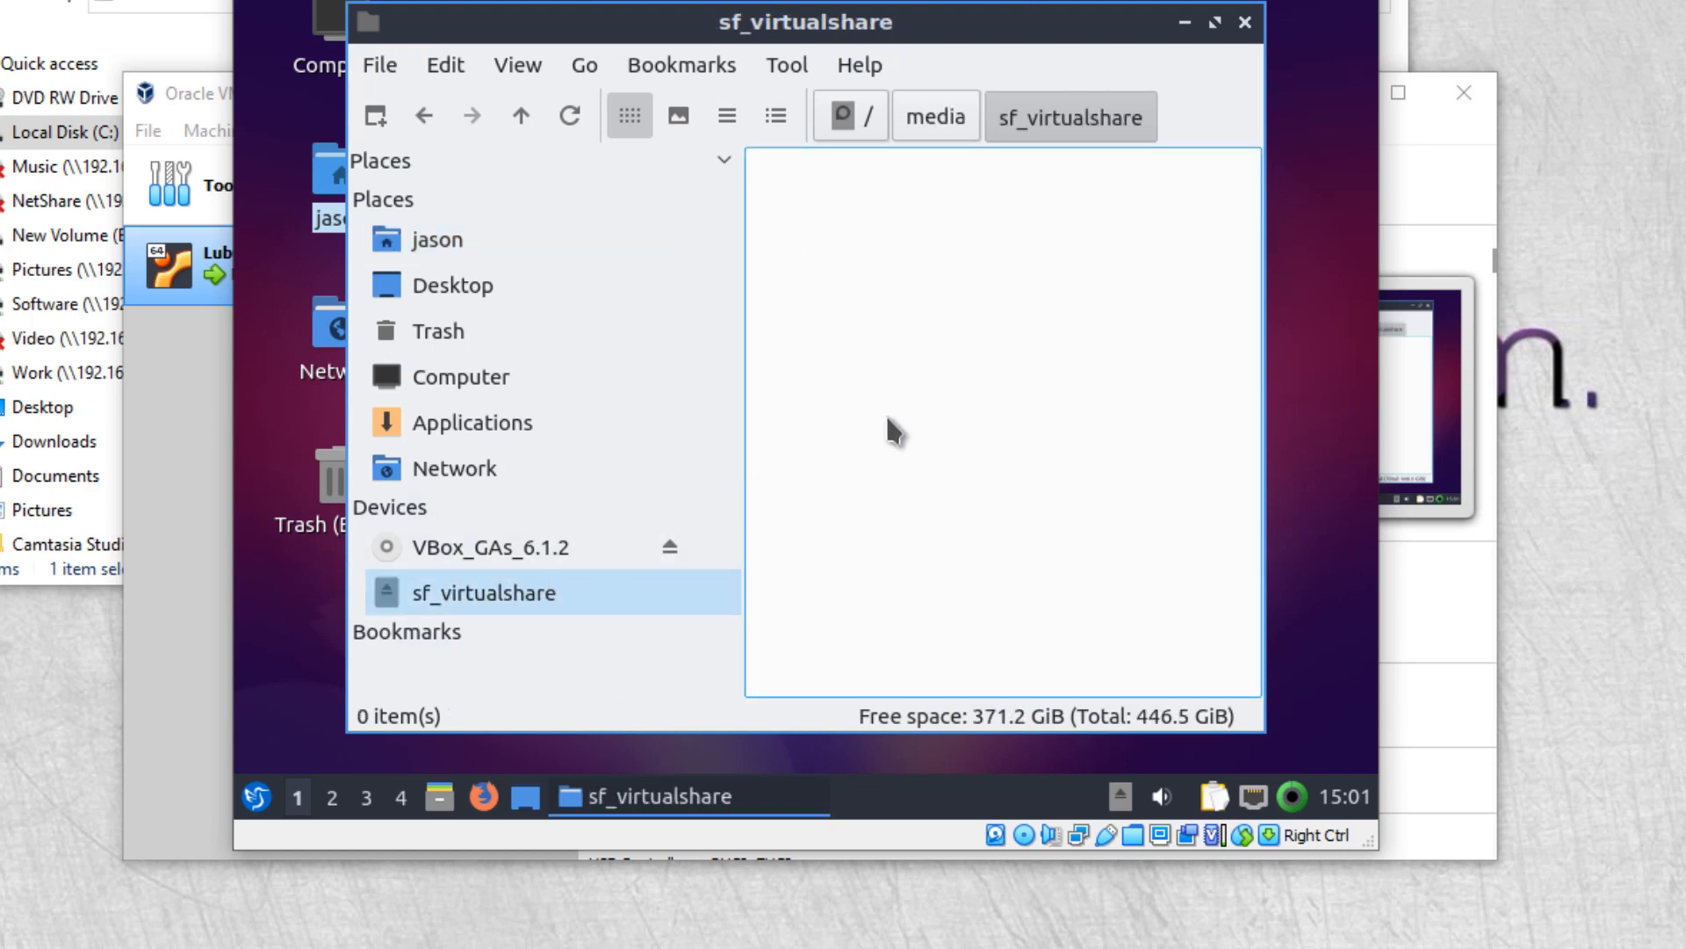
{"action": "right_click", "coordinate": [857, 294]}
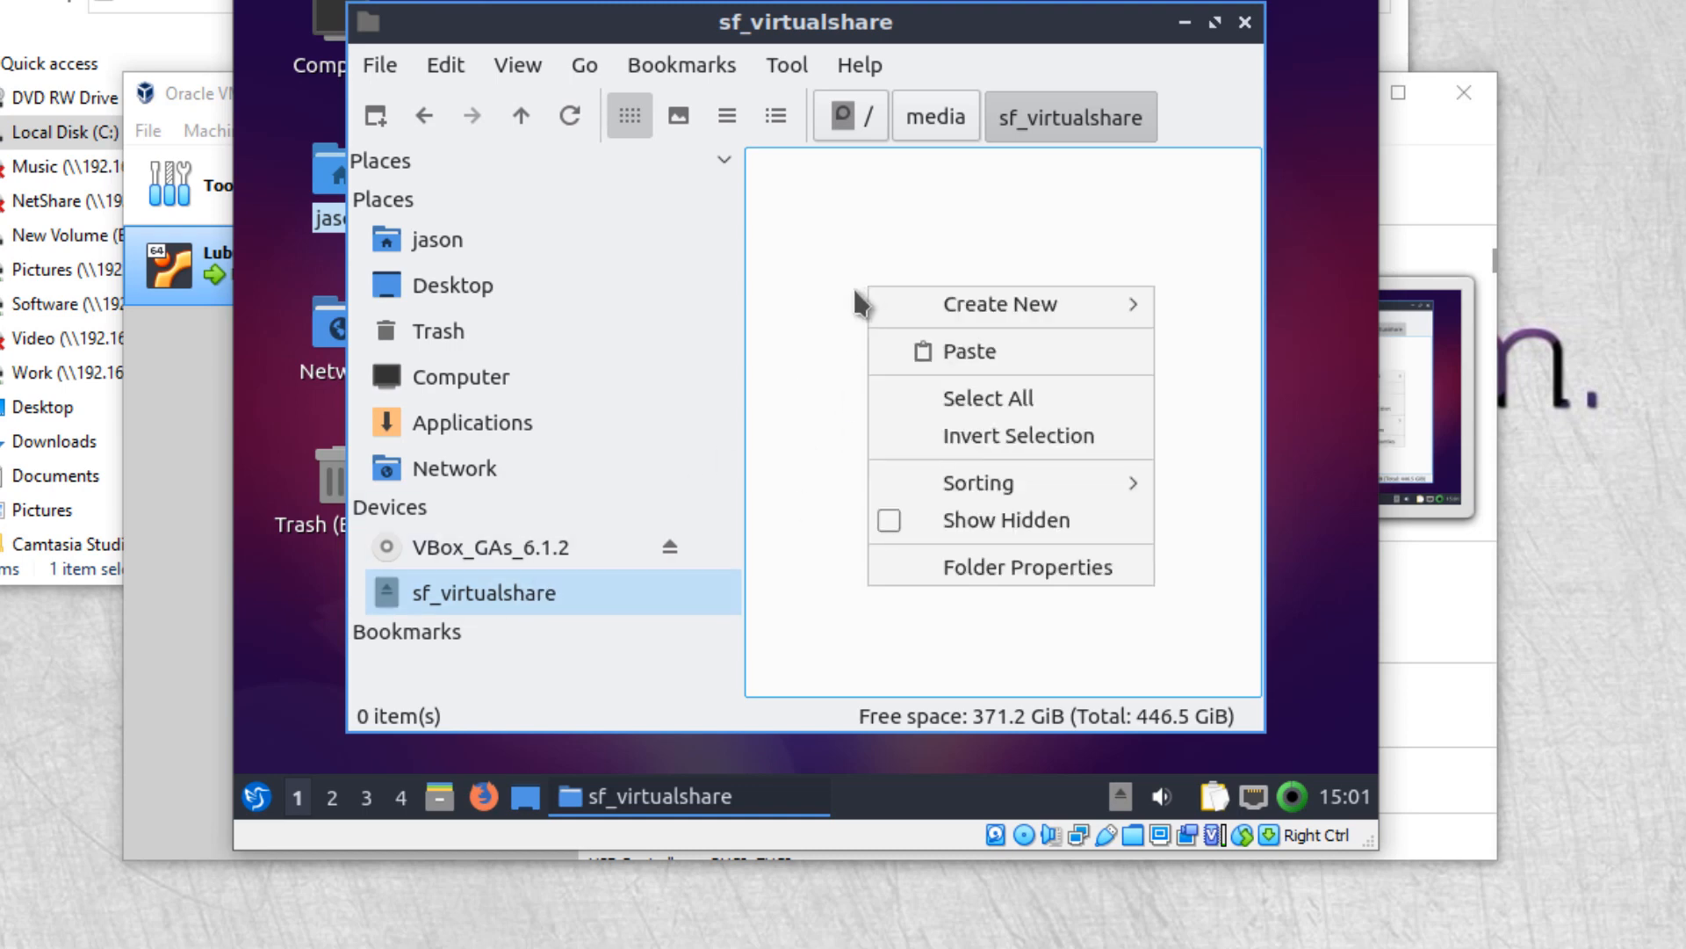
{"action": "mouse_move", "coordinate": [953, 305]}
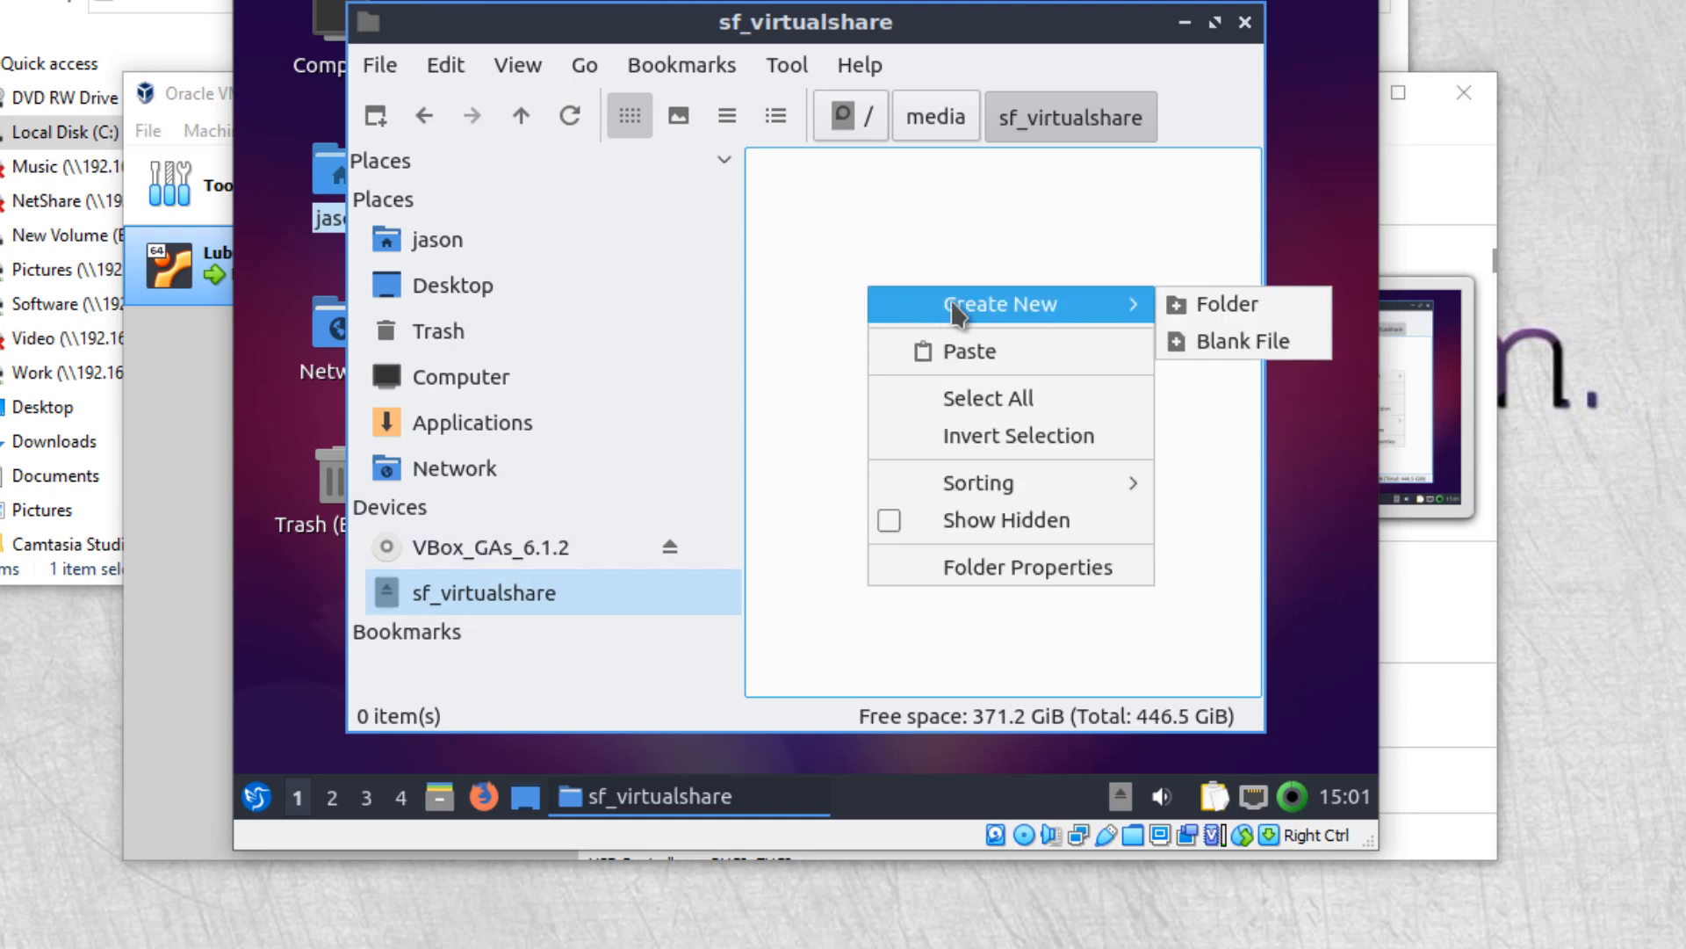
{"action": "left_click", "coordinate": [1238, 307]}
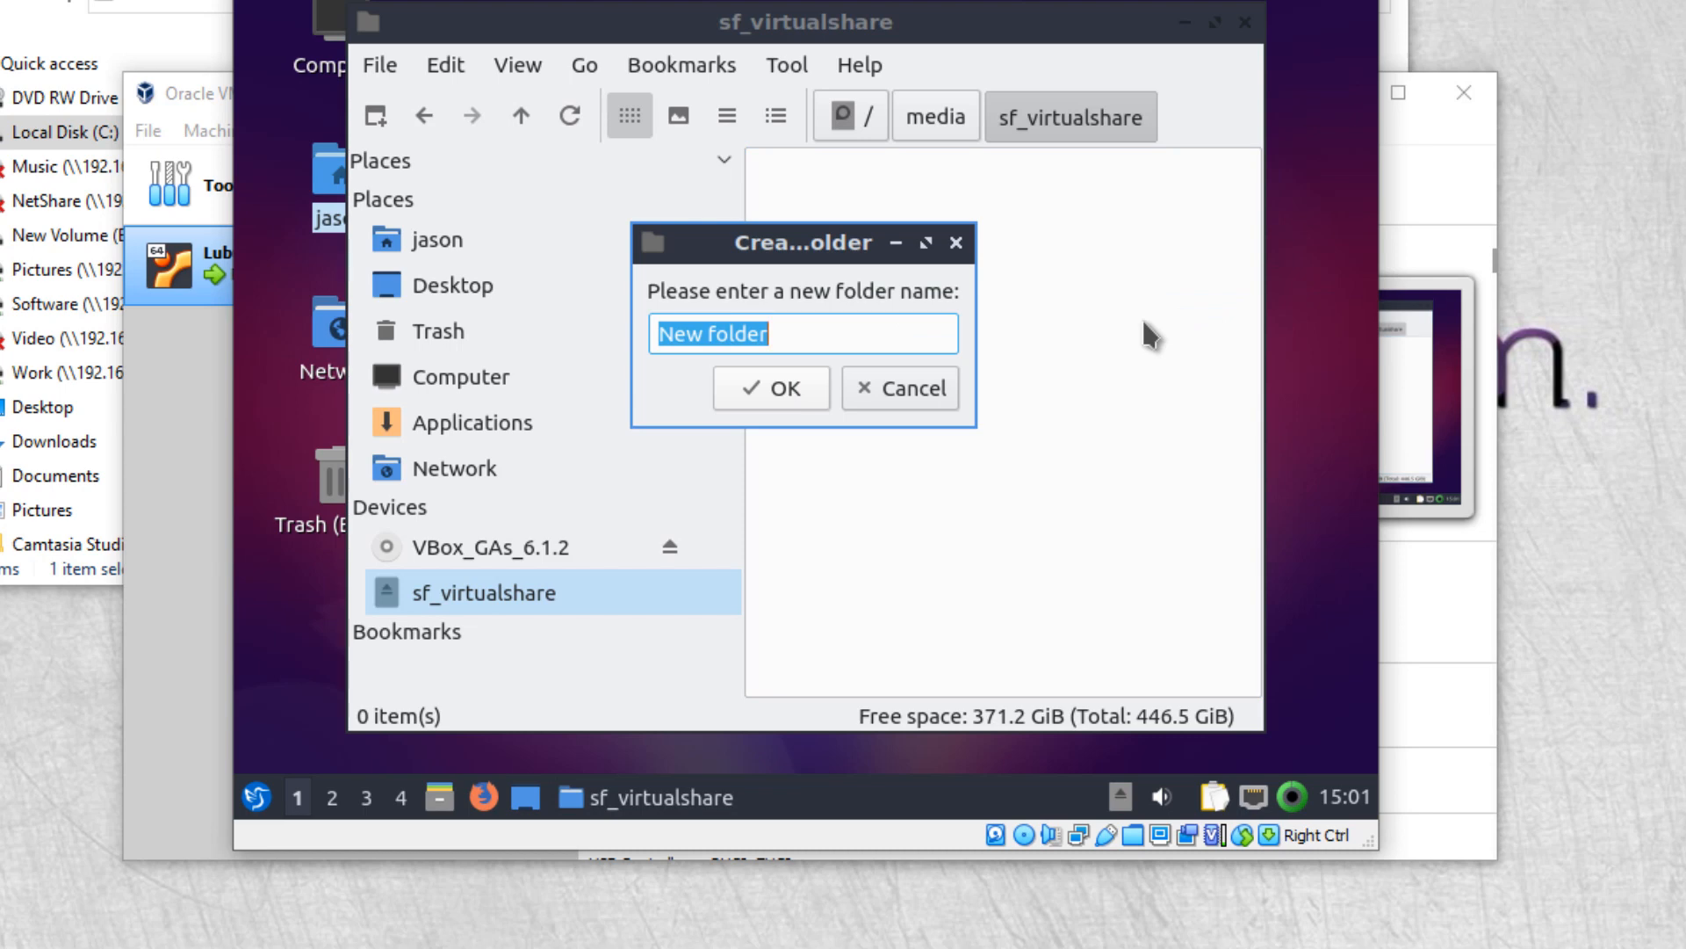
{"action": "type", "text": "testfrom "}
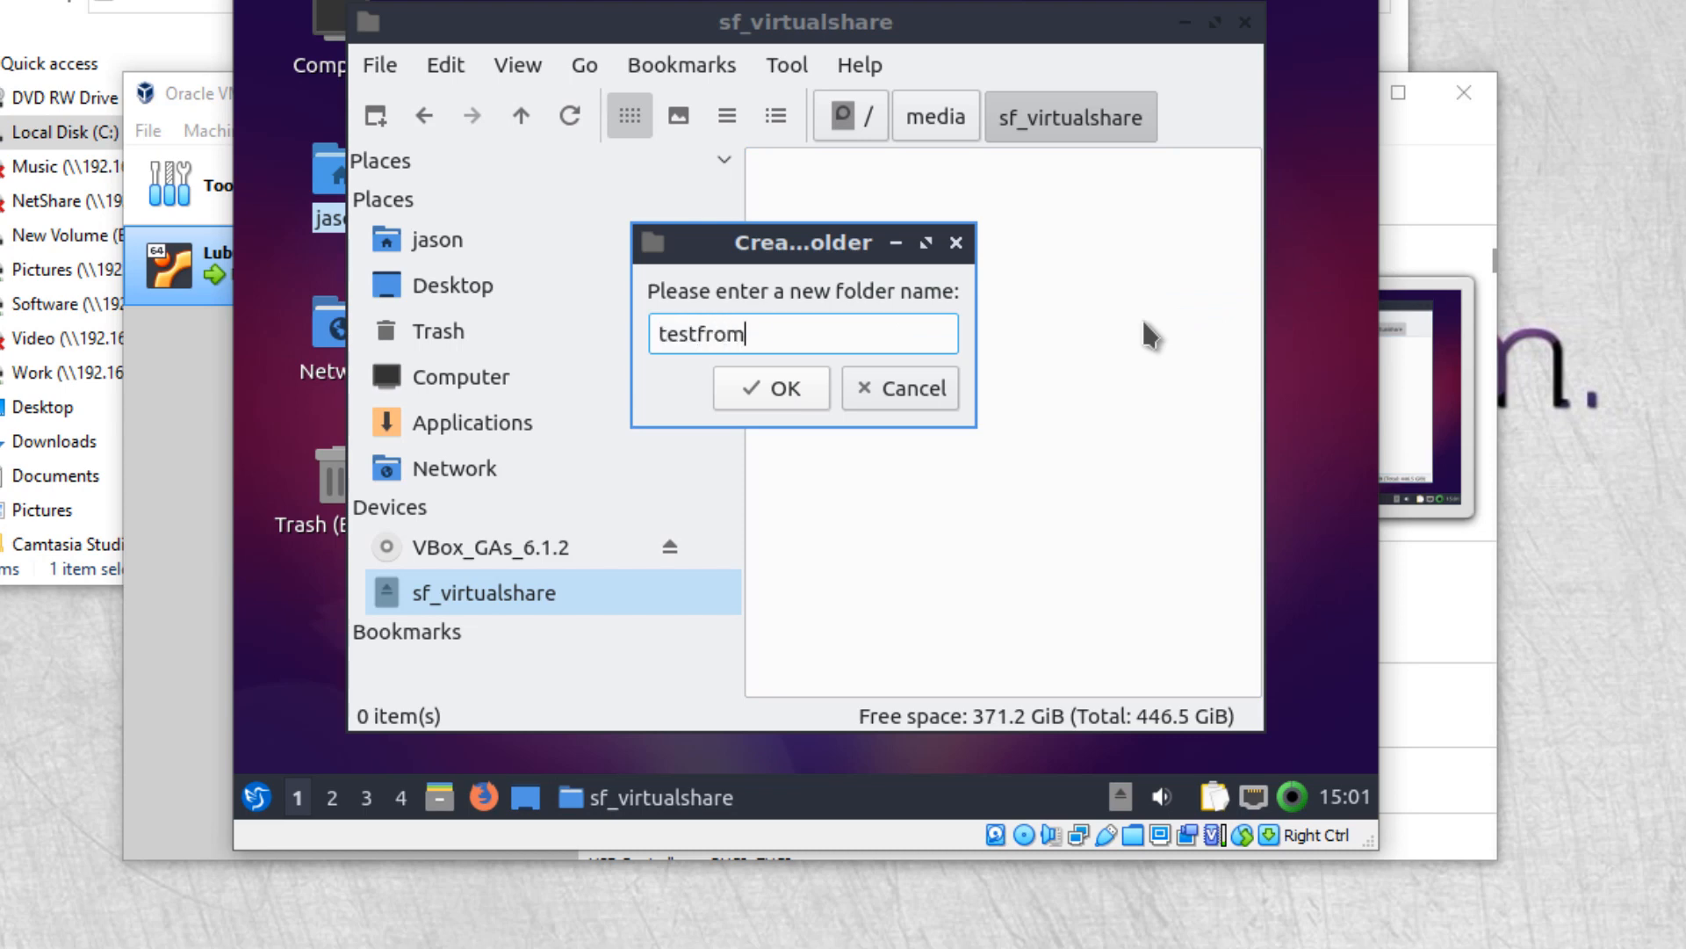
{"action": "type", "text": "Lubuntu"}
{"action": "key", "text": "Return"}
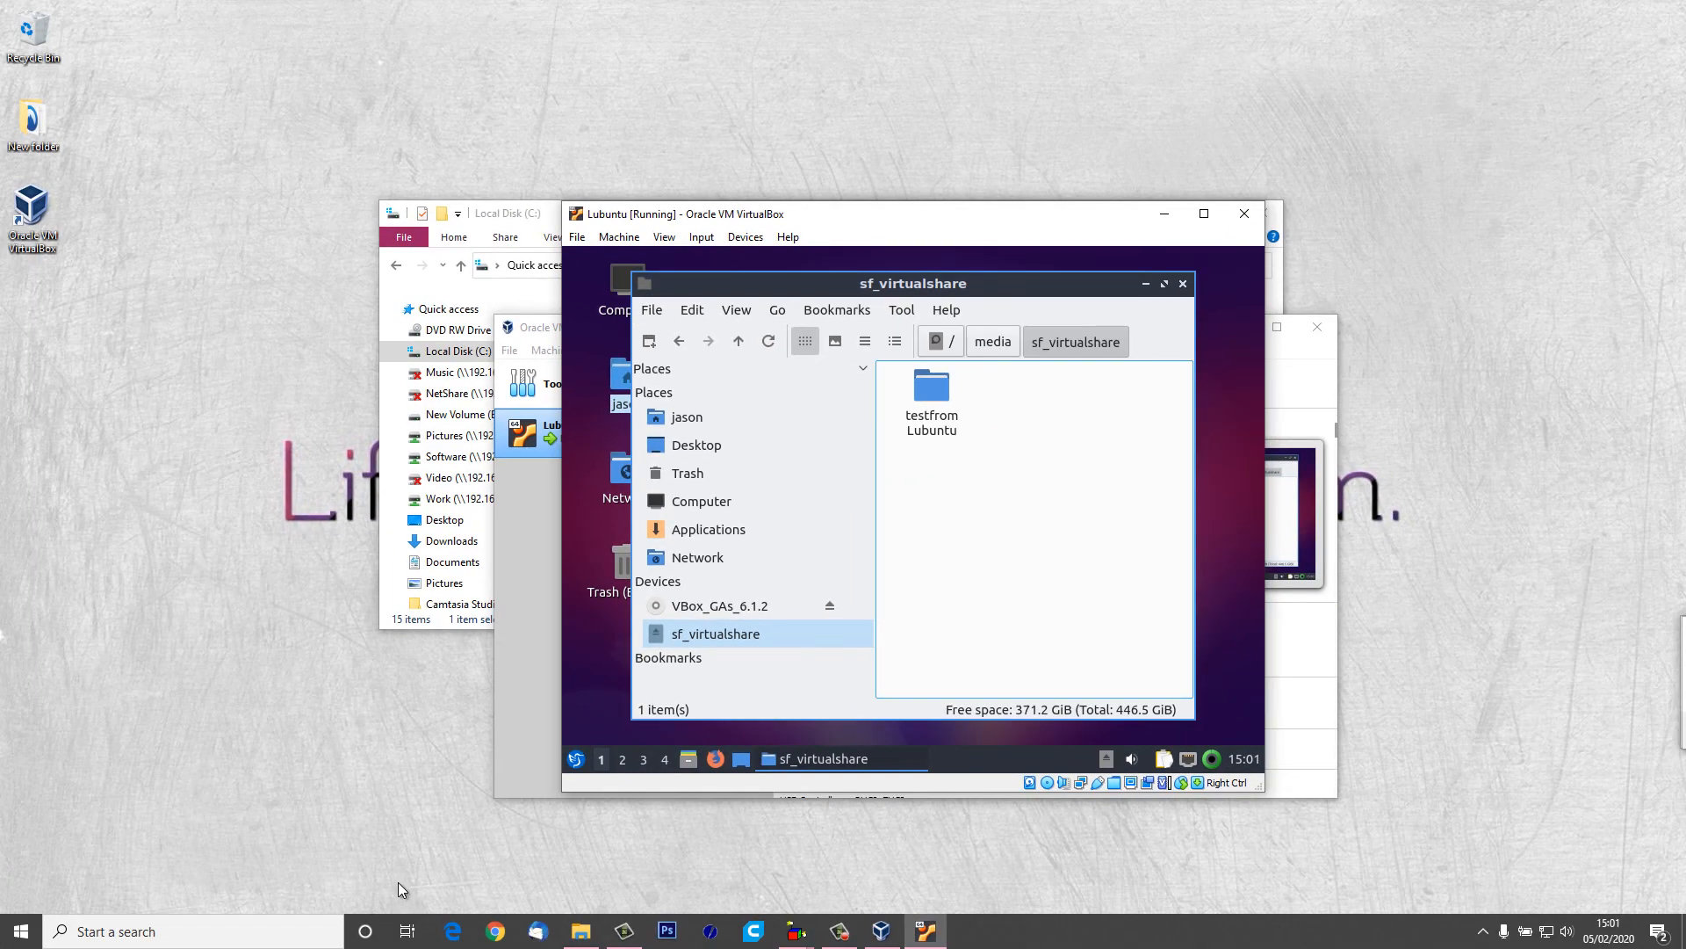
Step: Switch to Windows File Explorer and open the virtualshare folder on Local Disk (C:)
{"action": "left_click", "coordinate": [567, 929]}
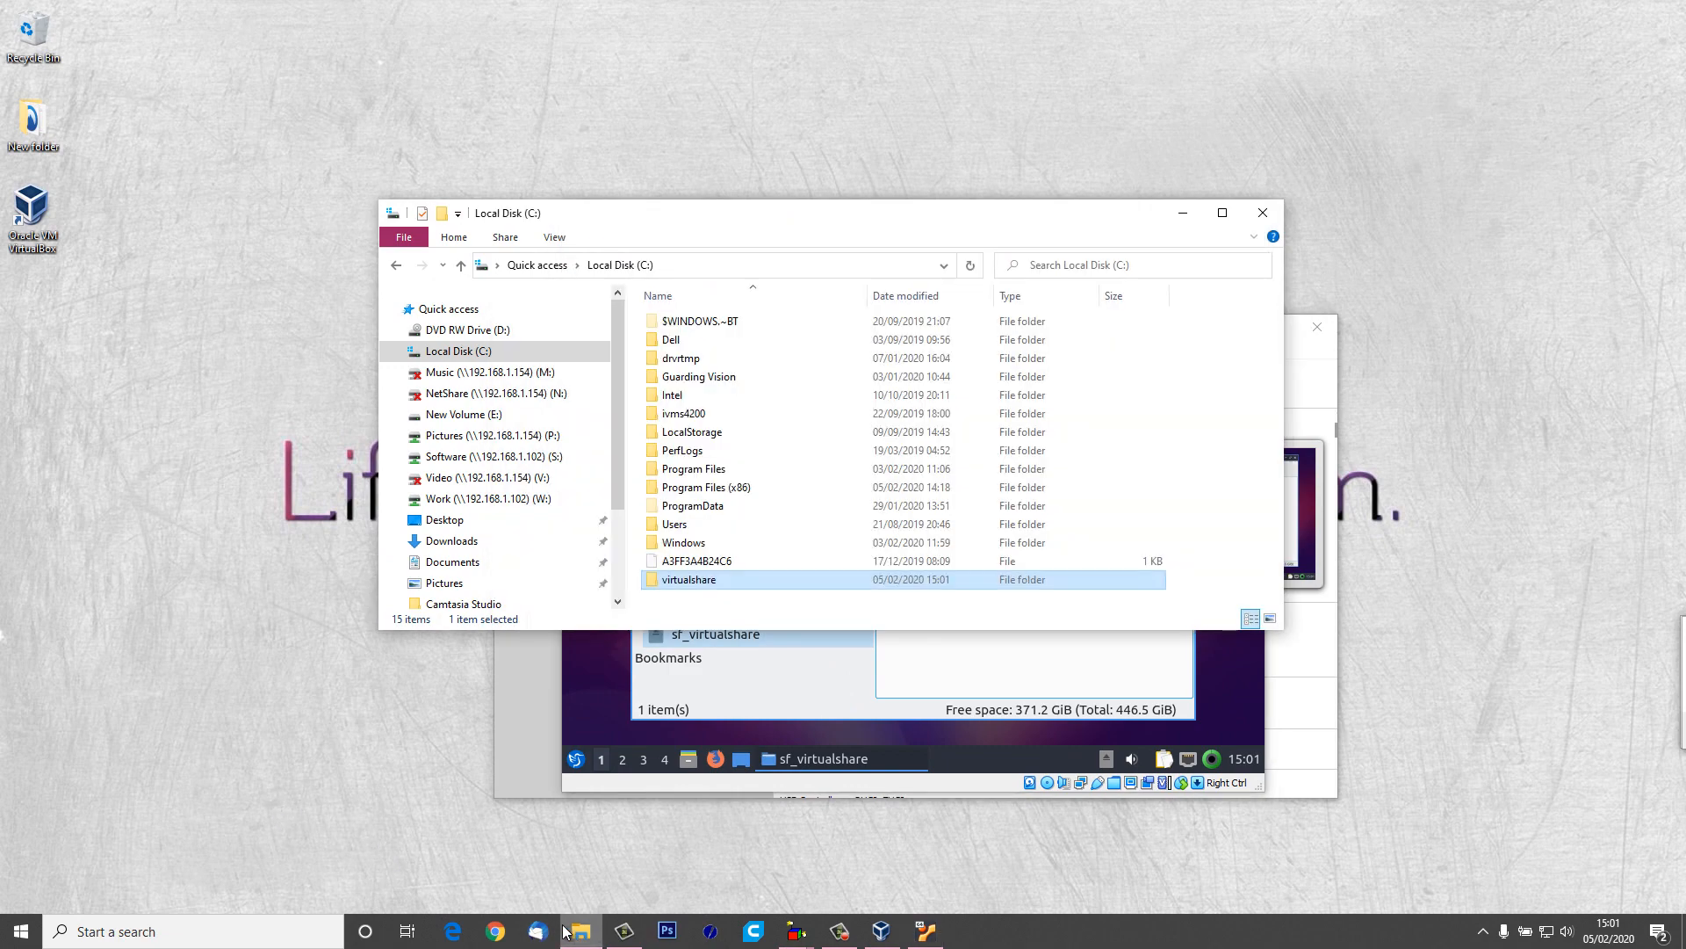
{"action": "left_click_drag", "start_coordinate": [712, 229], "coordinate": [468, 134]}
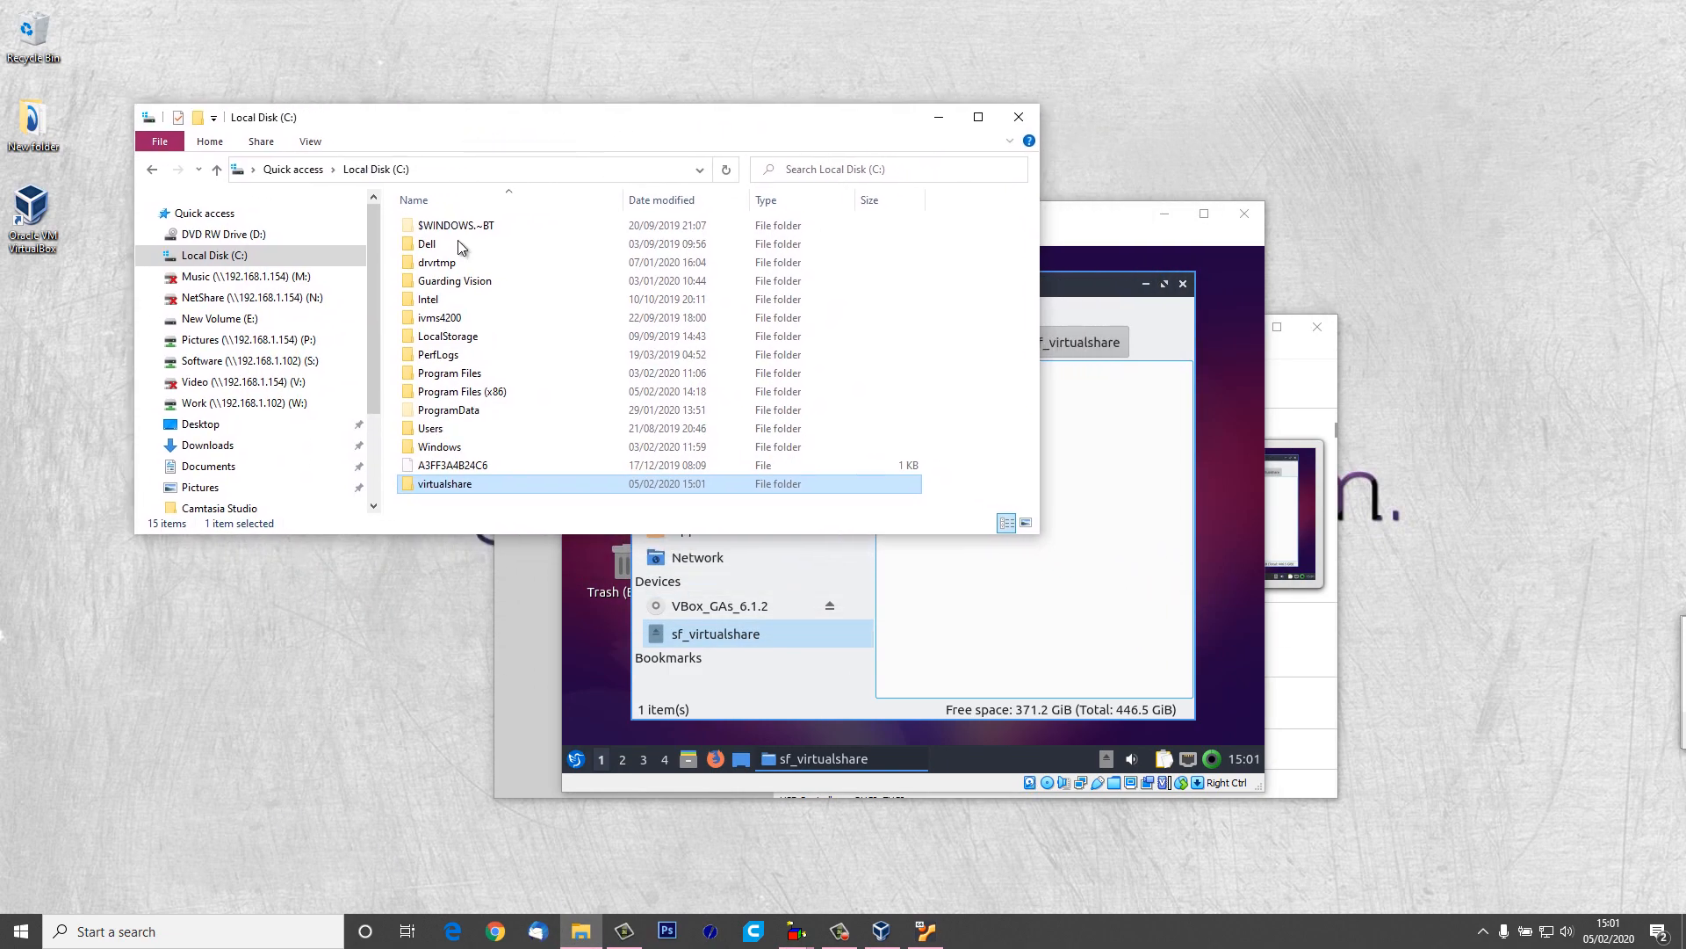
{"action": "double_click", "coordinate": [439, 486]}
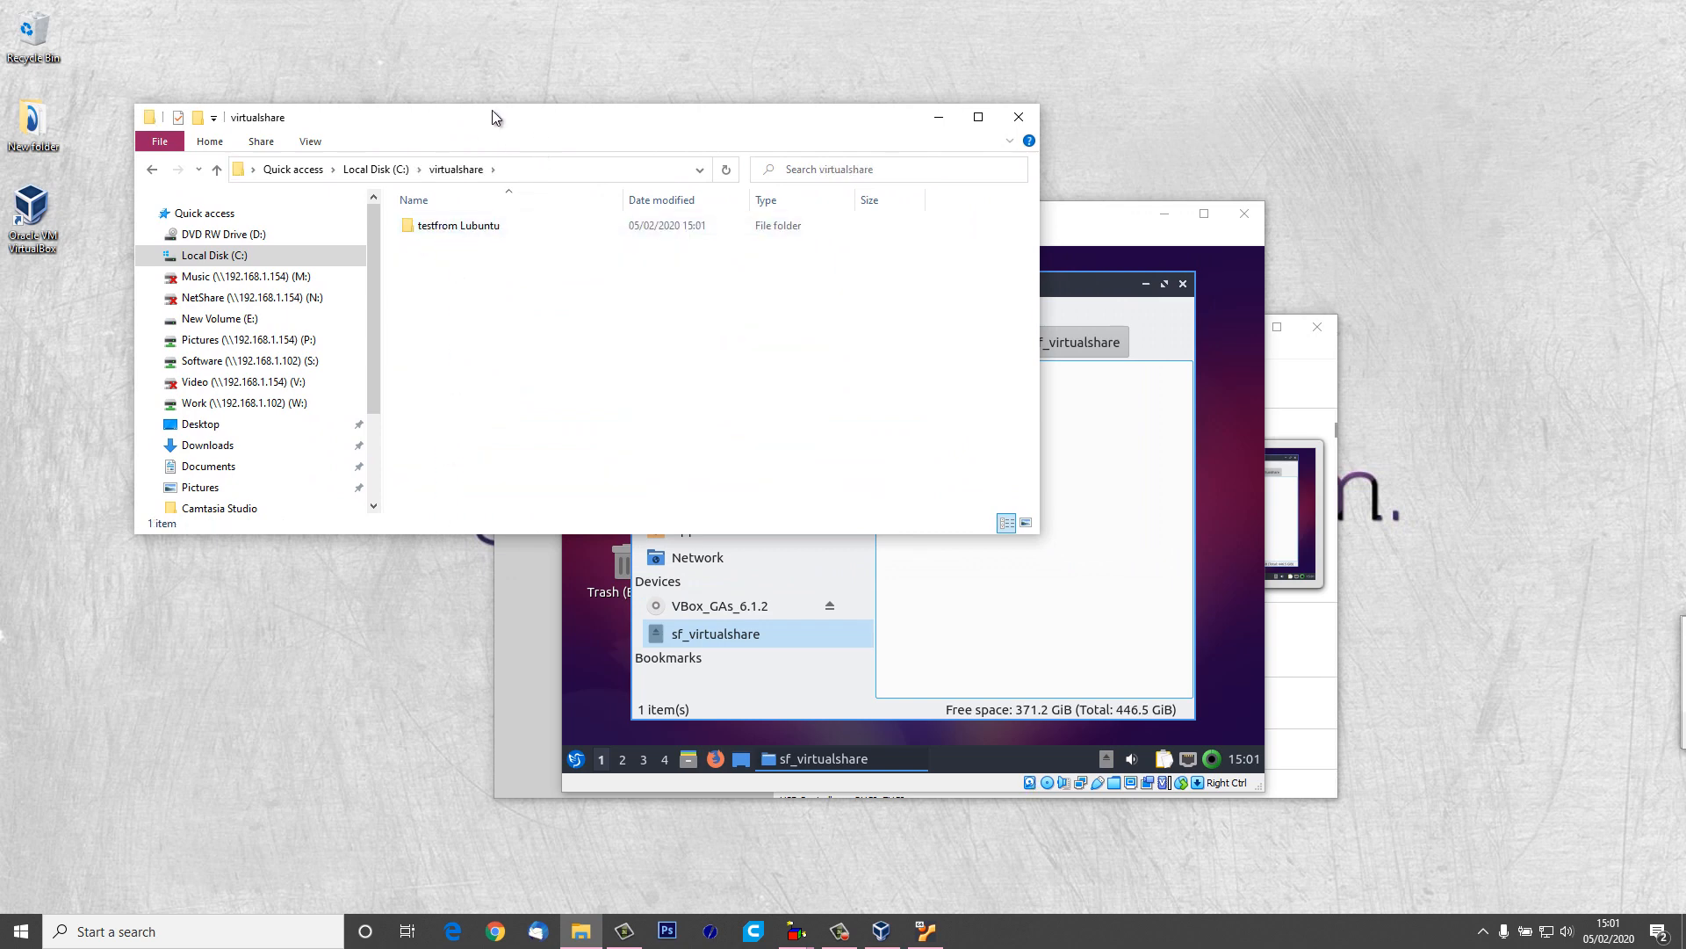
Step: Narrow the virtualshare window and arrange it side by side with the Lubuntu virtual machine window
{"action": "left_click_drag", "start_coordinate": [684, 117], "coordinate": [579, 251]}
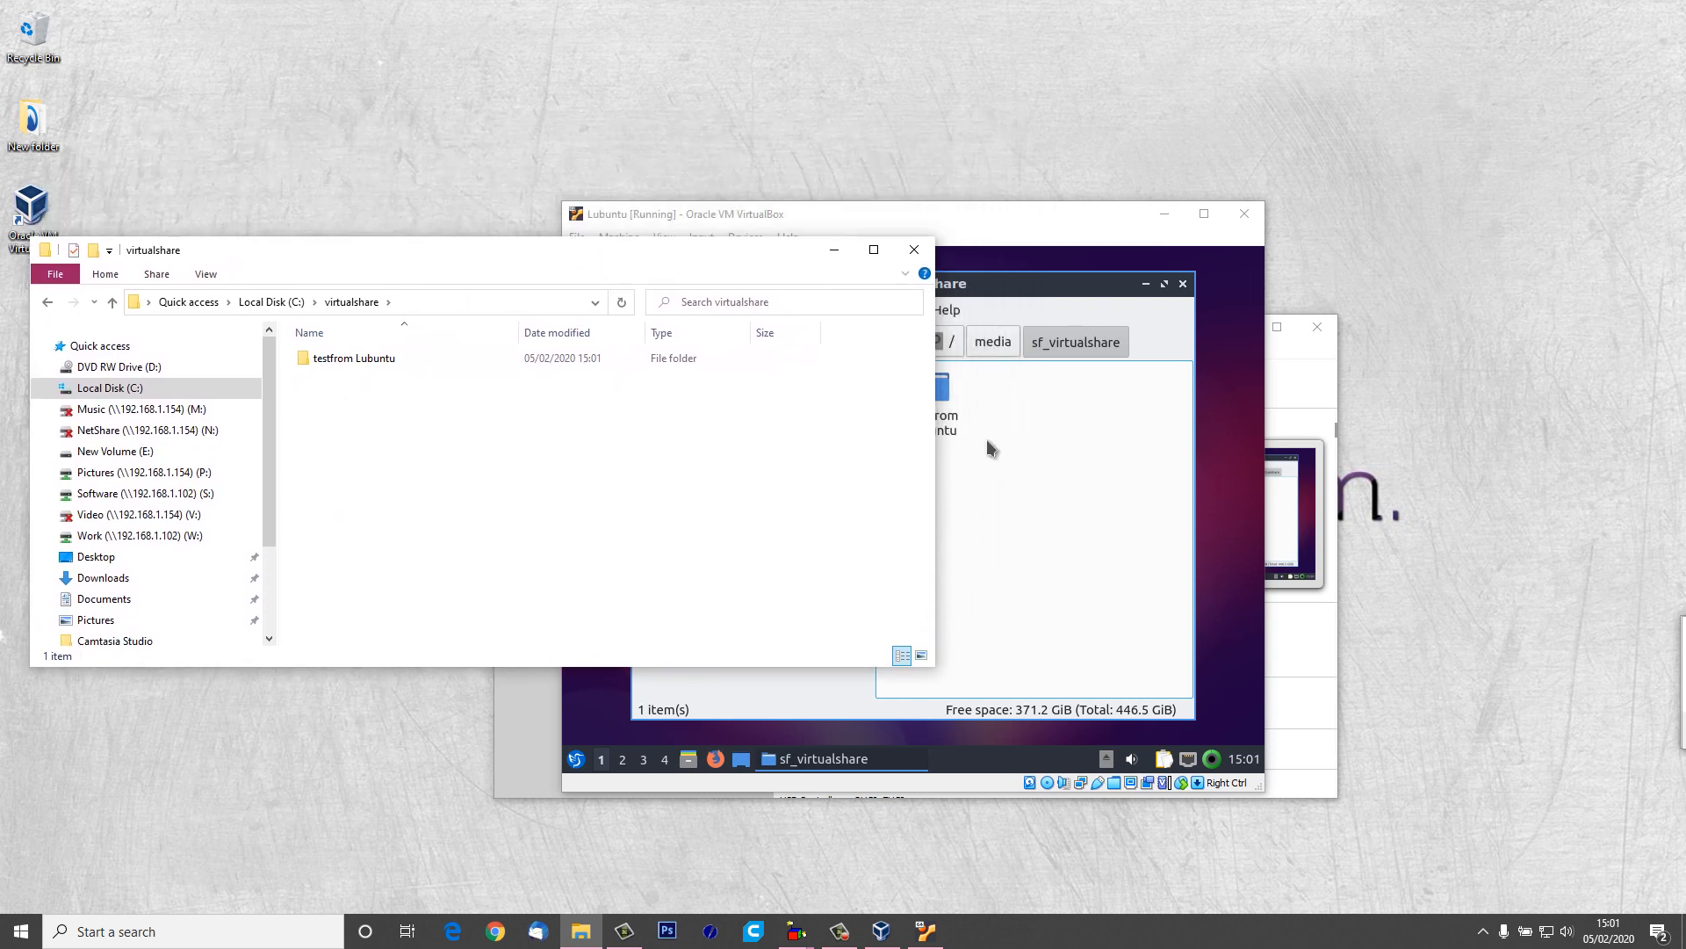
{"action": "left_click_drag", "start_coordinate": [934, 448], "coordinate": [512, 454]}
{"action": "mouse_move", "coordinate": [362, 257]}
{"action": "left_mouse_down"}
{"action": "mouse_move", "coordinate": [343, 274]}
{"action": "mouse_move", "coordinate": [380, 275]}
{"action": "left_mouse_up"}
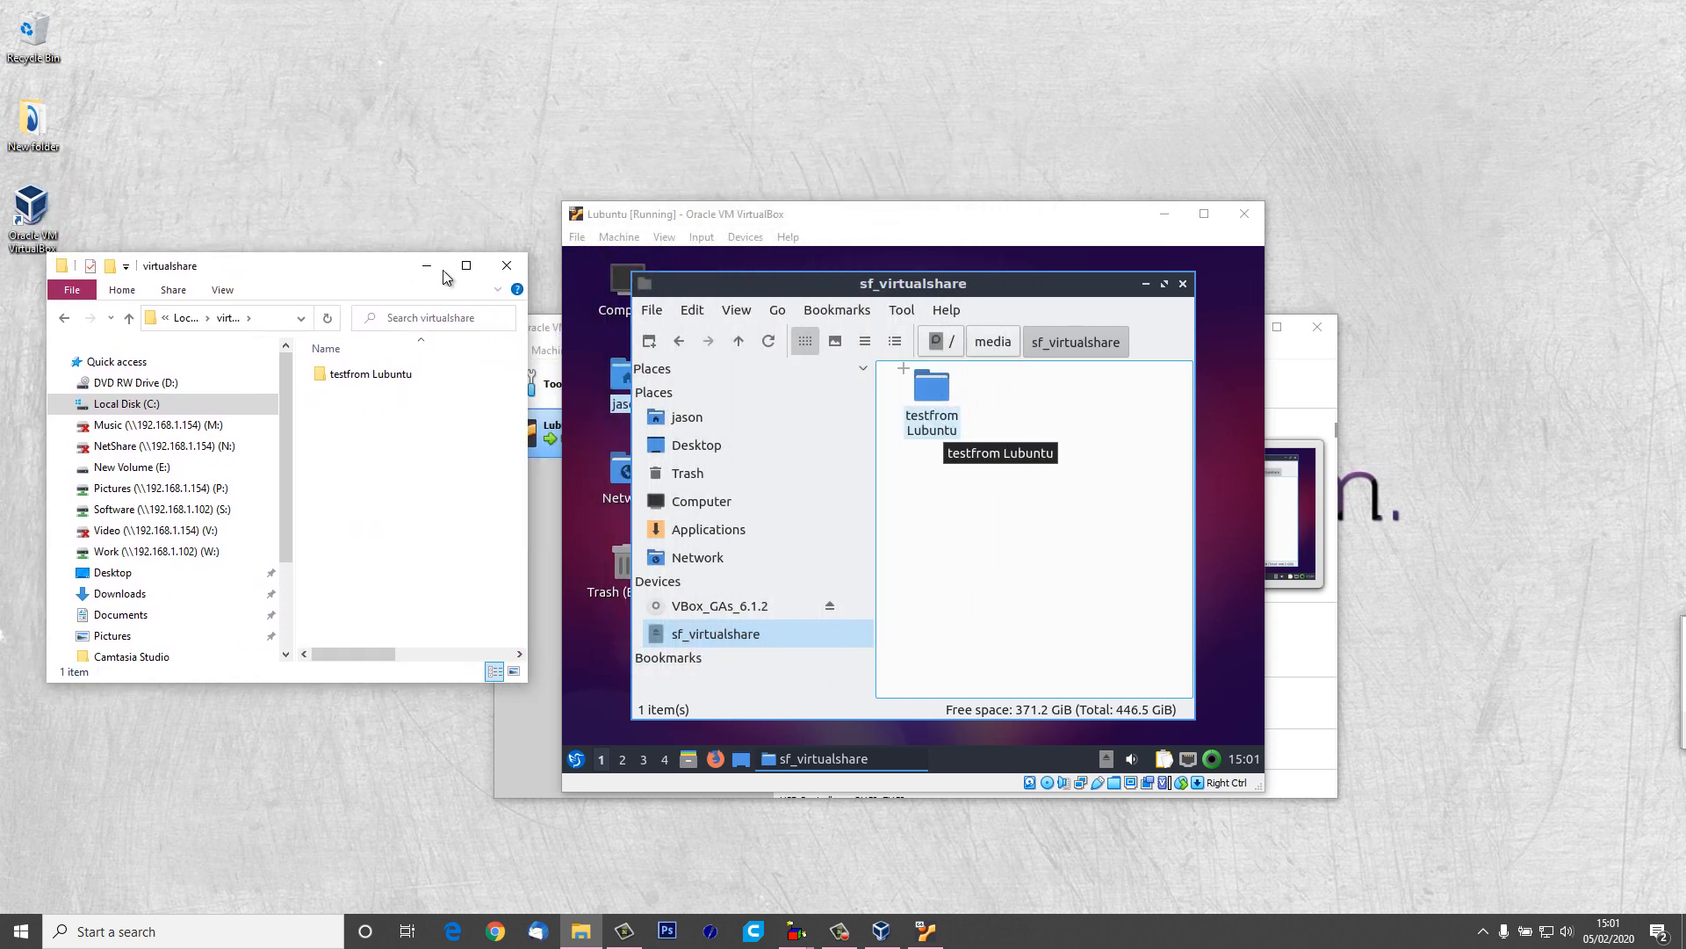
{"action": "left_click_drag", "start_coordinate": [835, 219], "coordinate": [922, 219]}
{"action": "left_click_drag", "start_coordinate": [1003, 182], "coordinate": [1135, 181]}
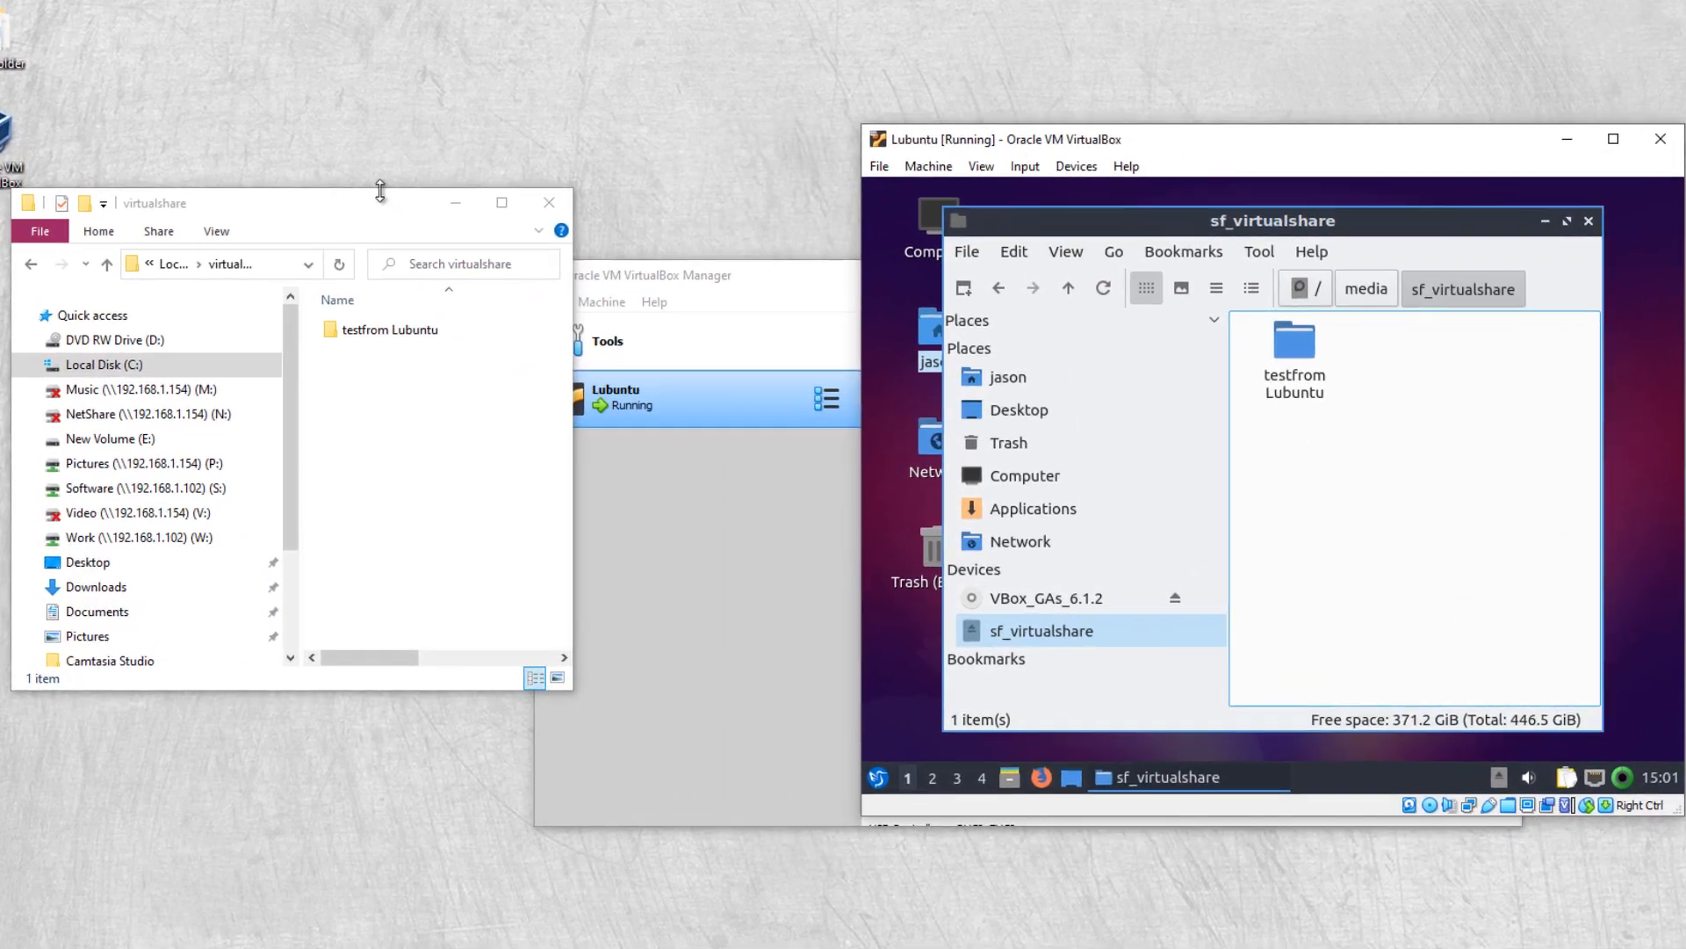
{"action": "left_click_drag", "start_coordinate": [380, 191], "coordinate": [541, 170]}
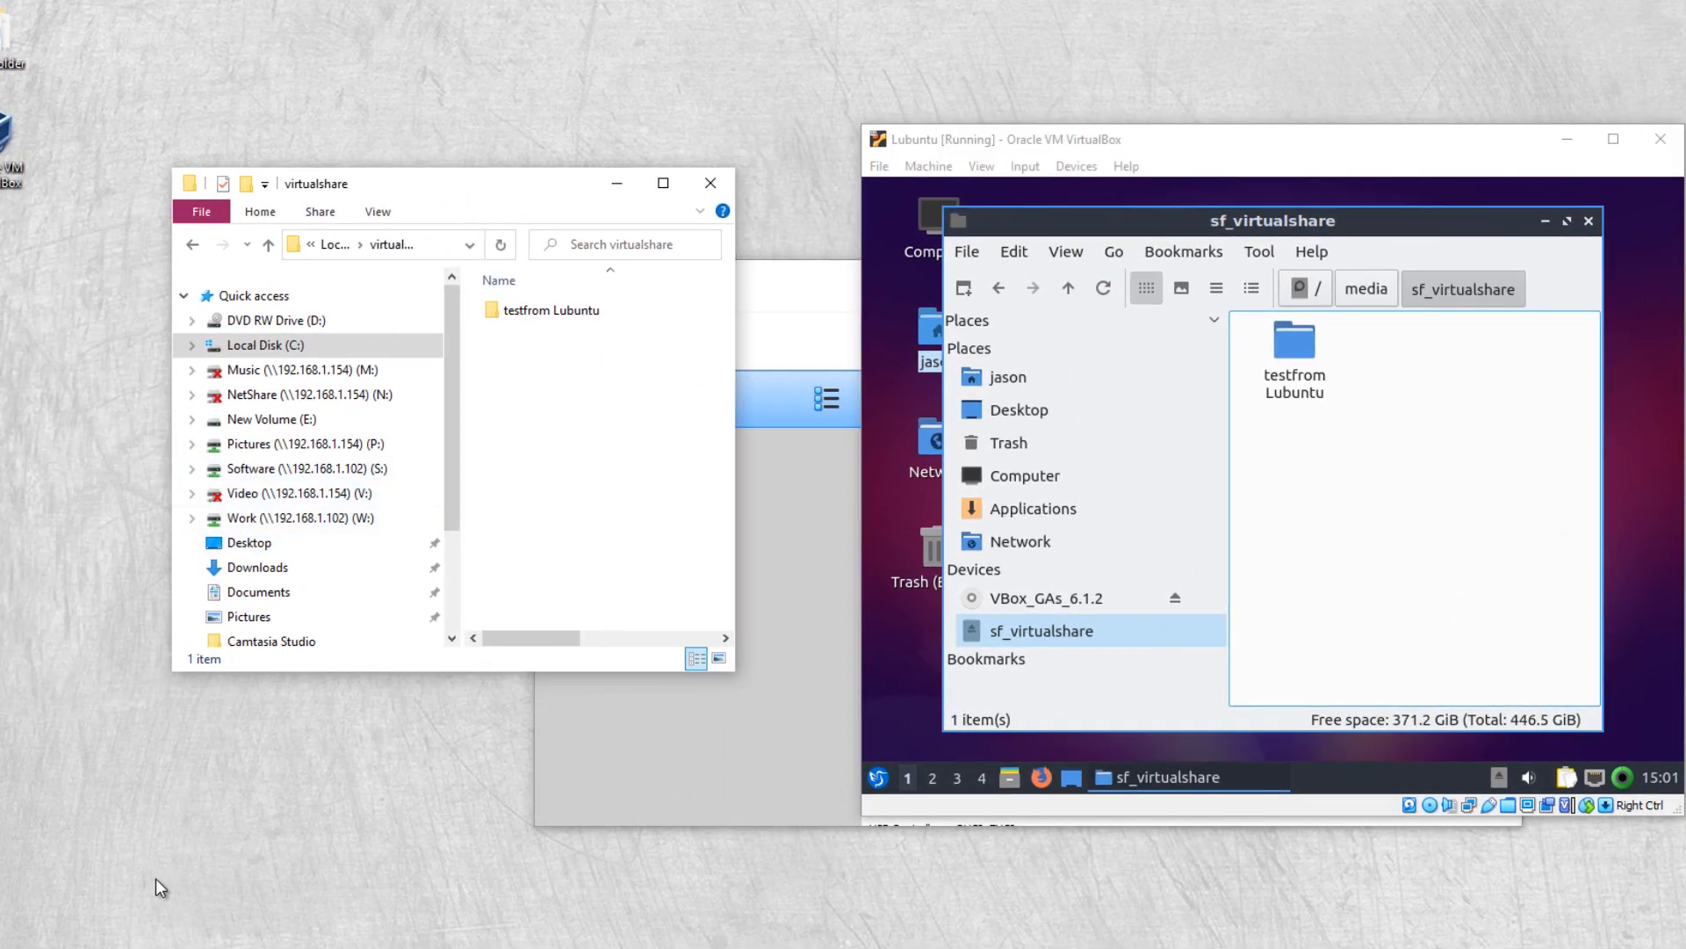
Step: Open Documents in a separate window, move 2020-Season.pdf from it into virtualshare, and minimize the Documents window
{"action": "right_click", "coordinate": [266, 596]}
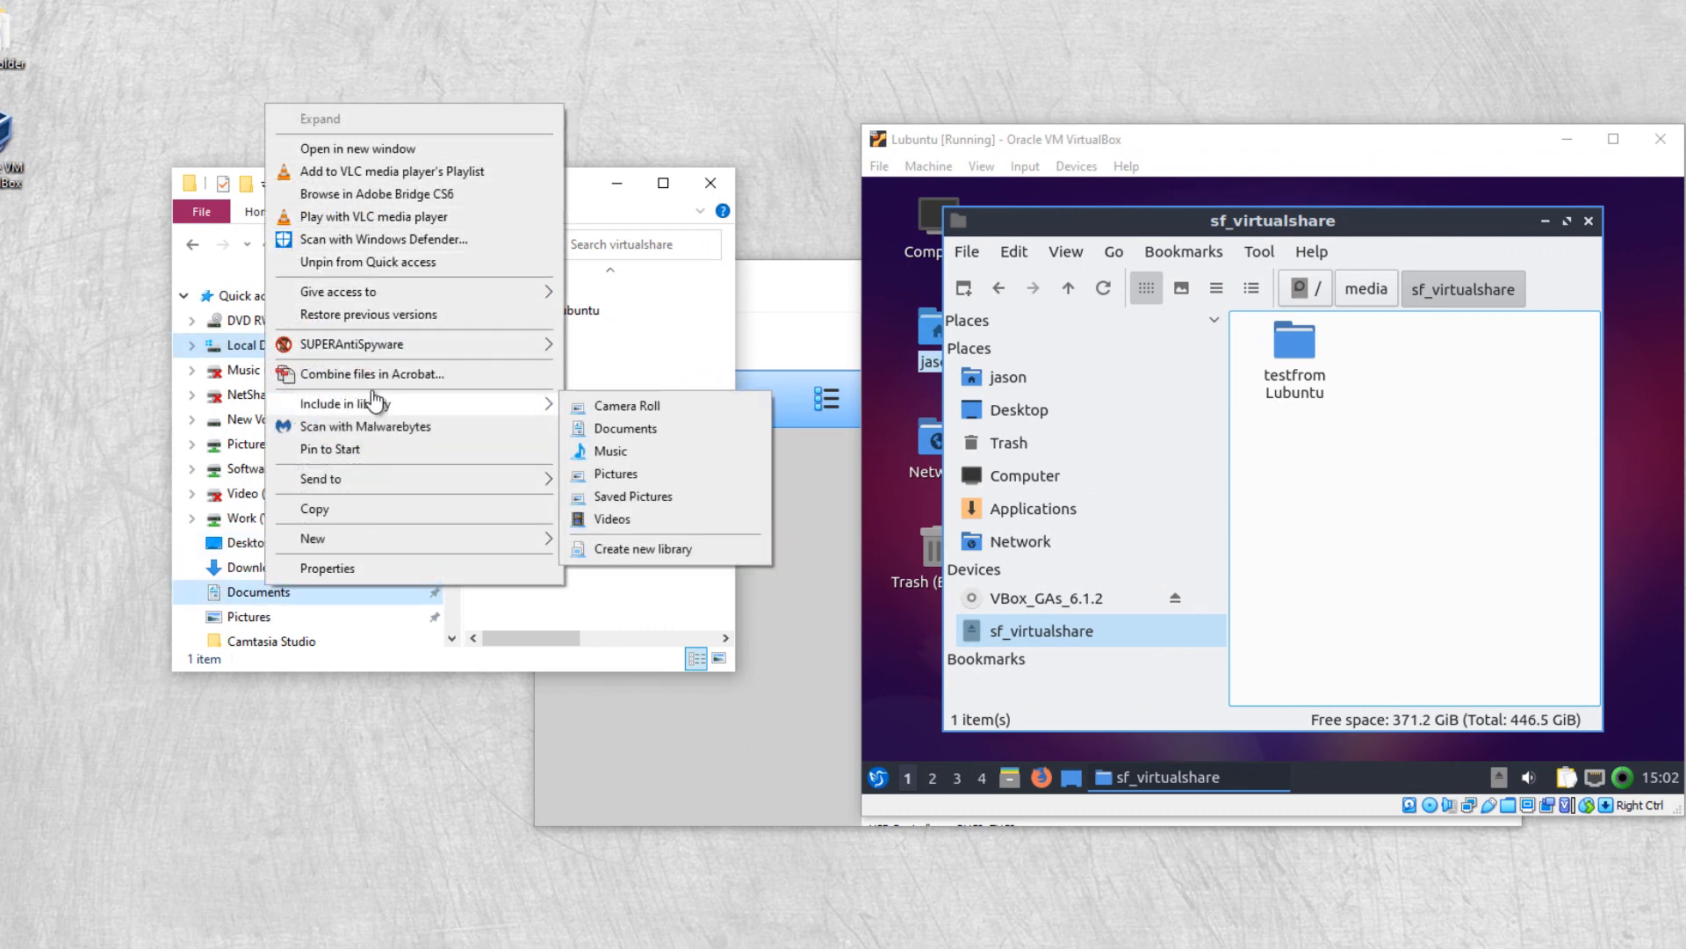
{"action": "left_click", "coordinate": [358, 148]}
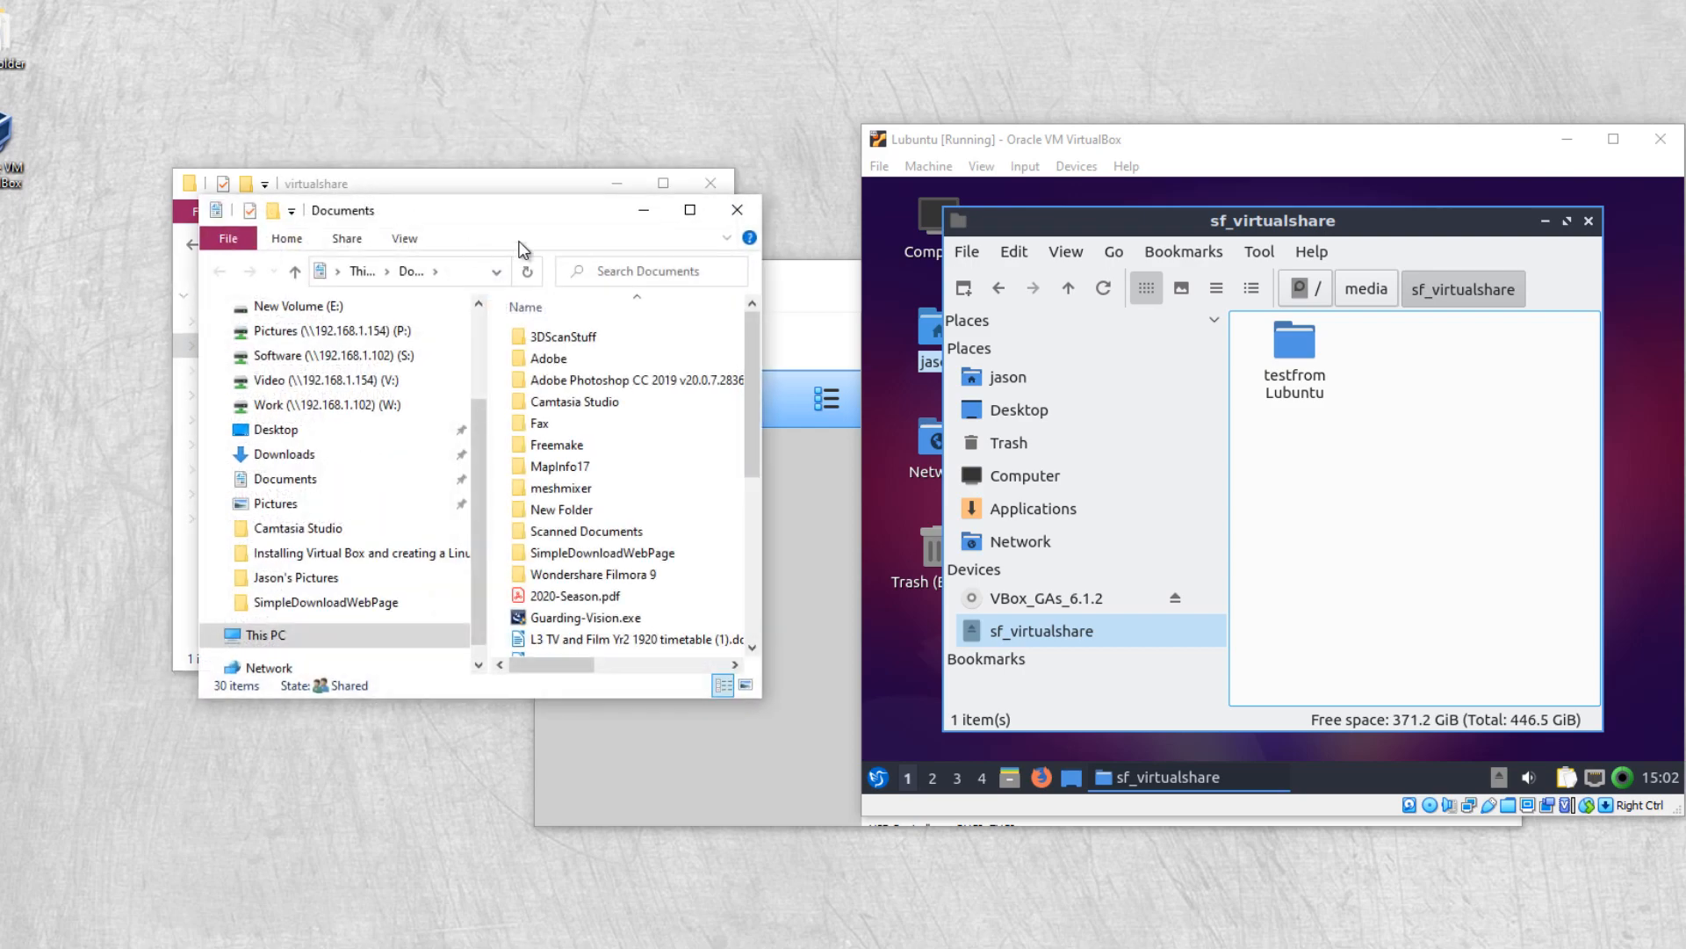
{"action": "left_click_drag", "start_coordinate": [520, 215], "coordinate": [1229, 76]}
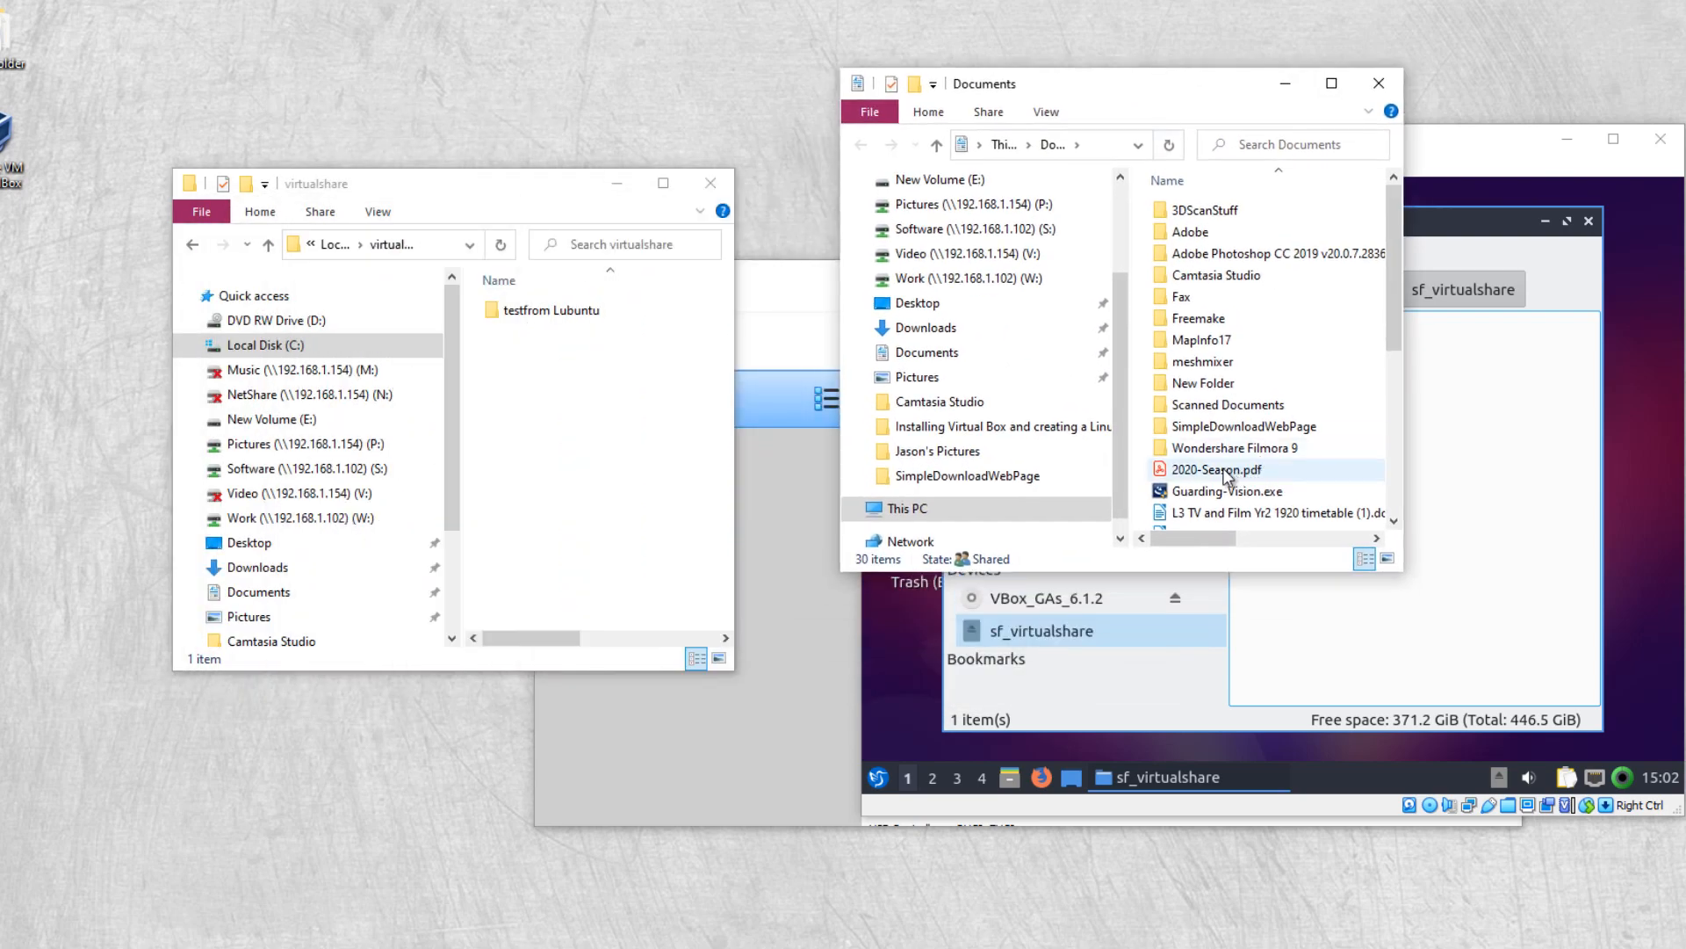
{"action": "left_click_drag", "start_coordinate": [1212, 477], "coordinate": [559, 472]}
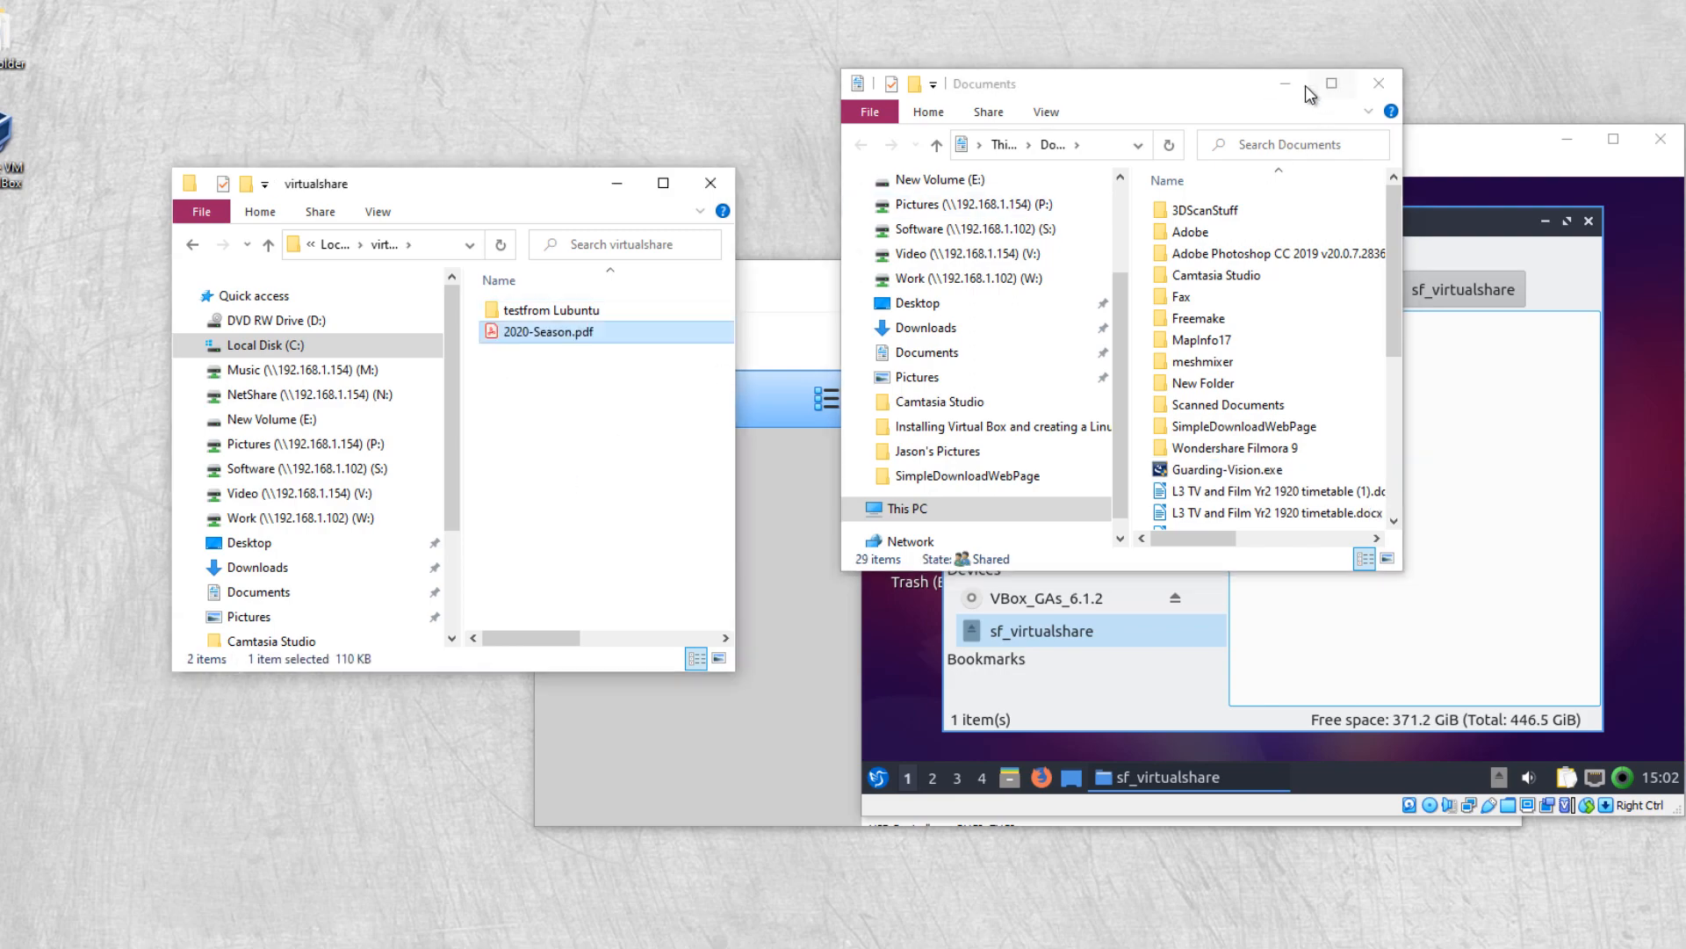
{"action": "left_click", "coordinate": [1285, 83]}
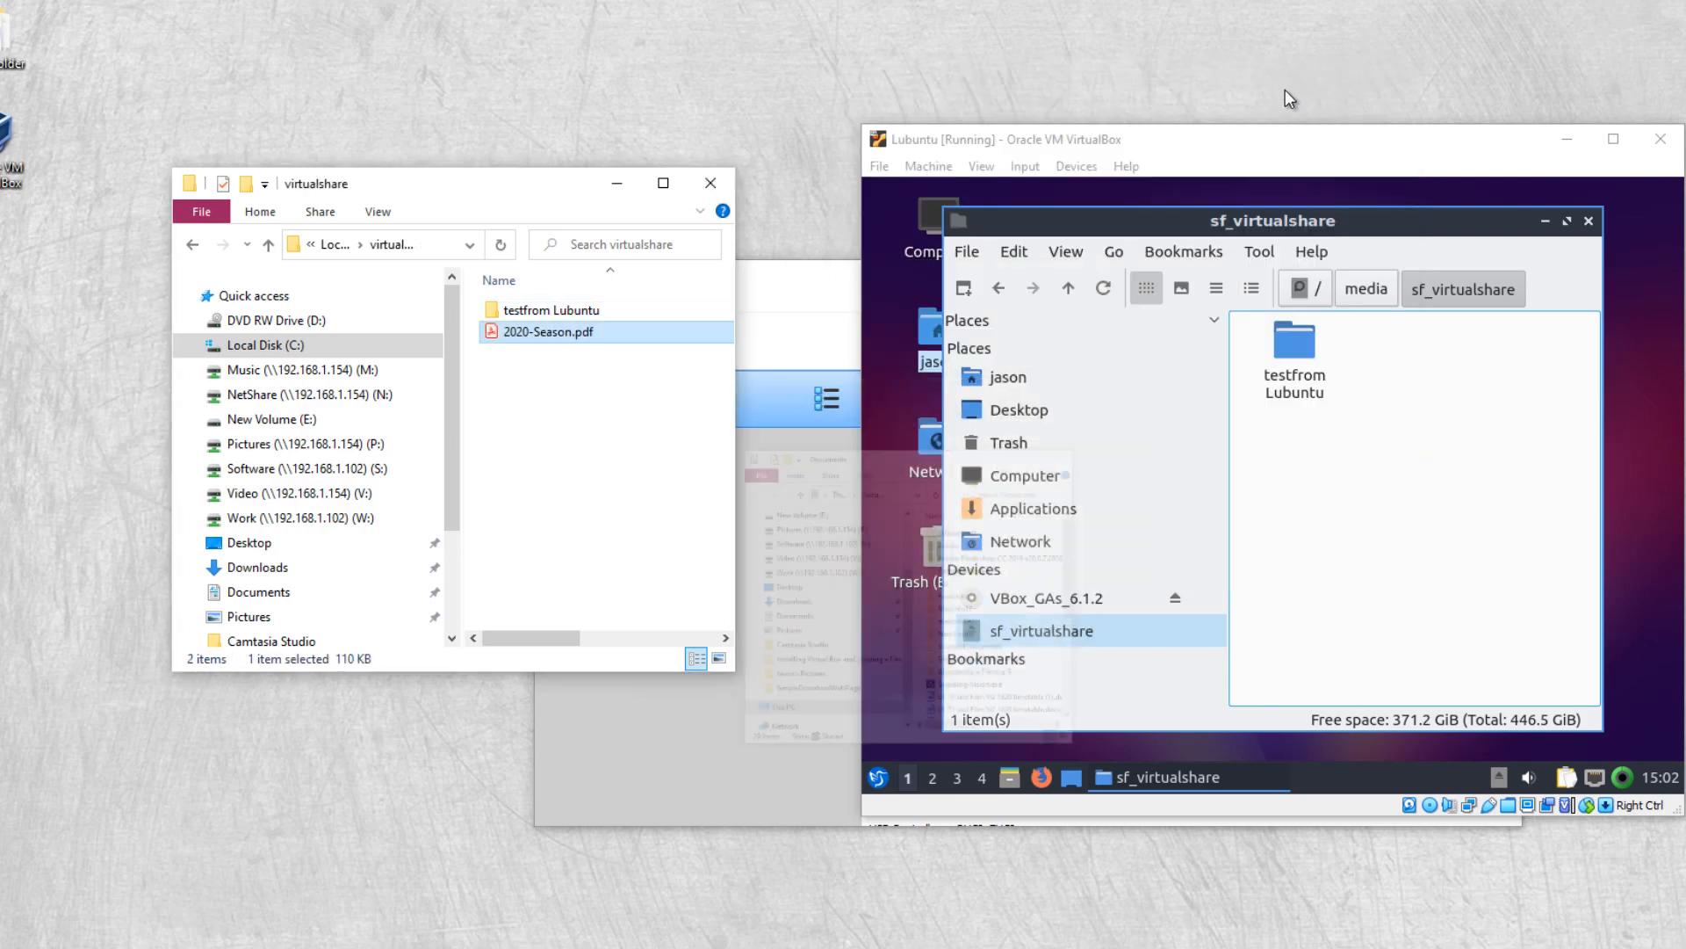
Step: Reload sf_virtualshare in Lubuntu by reopening it from the media folder, and open 2020-Season.pdf from it
{"action": "left_click", "coordinate": [1366, 298]}
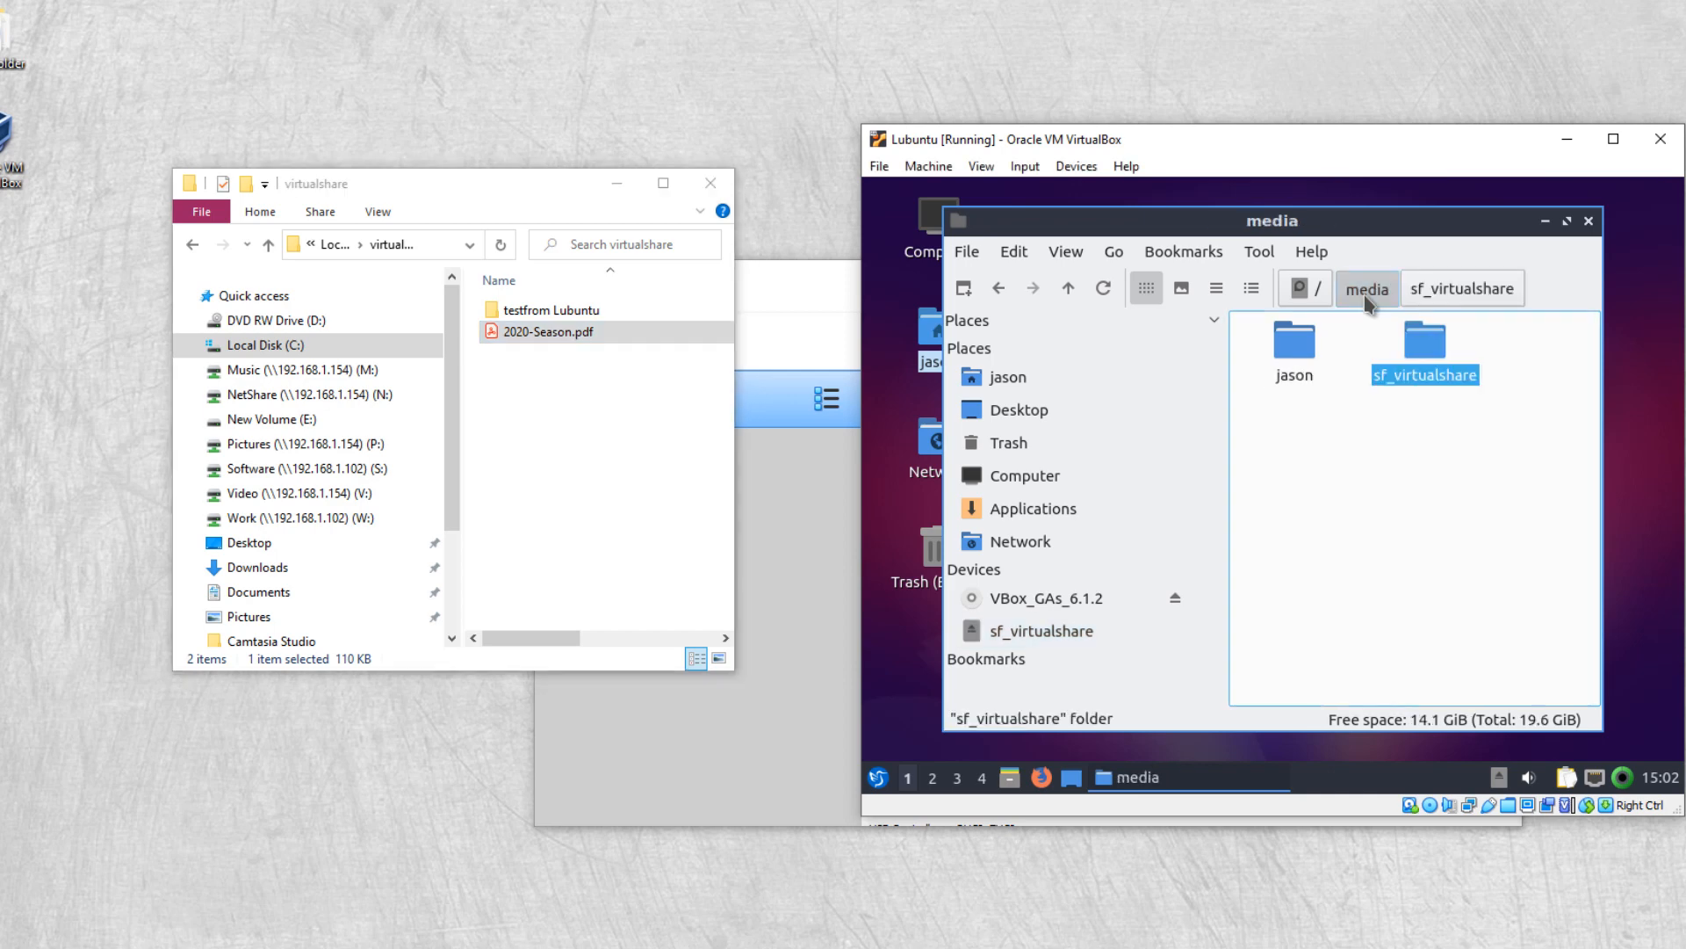
{"action": "double_click", "coordinate": [1416, 343]}
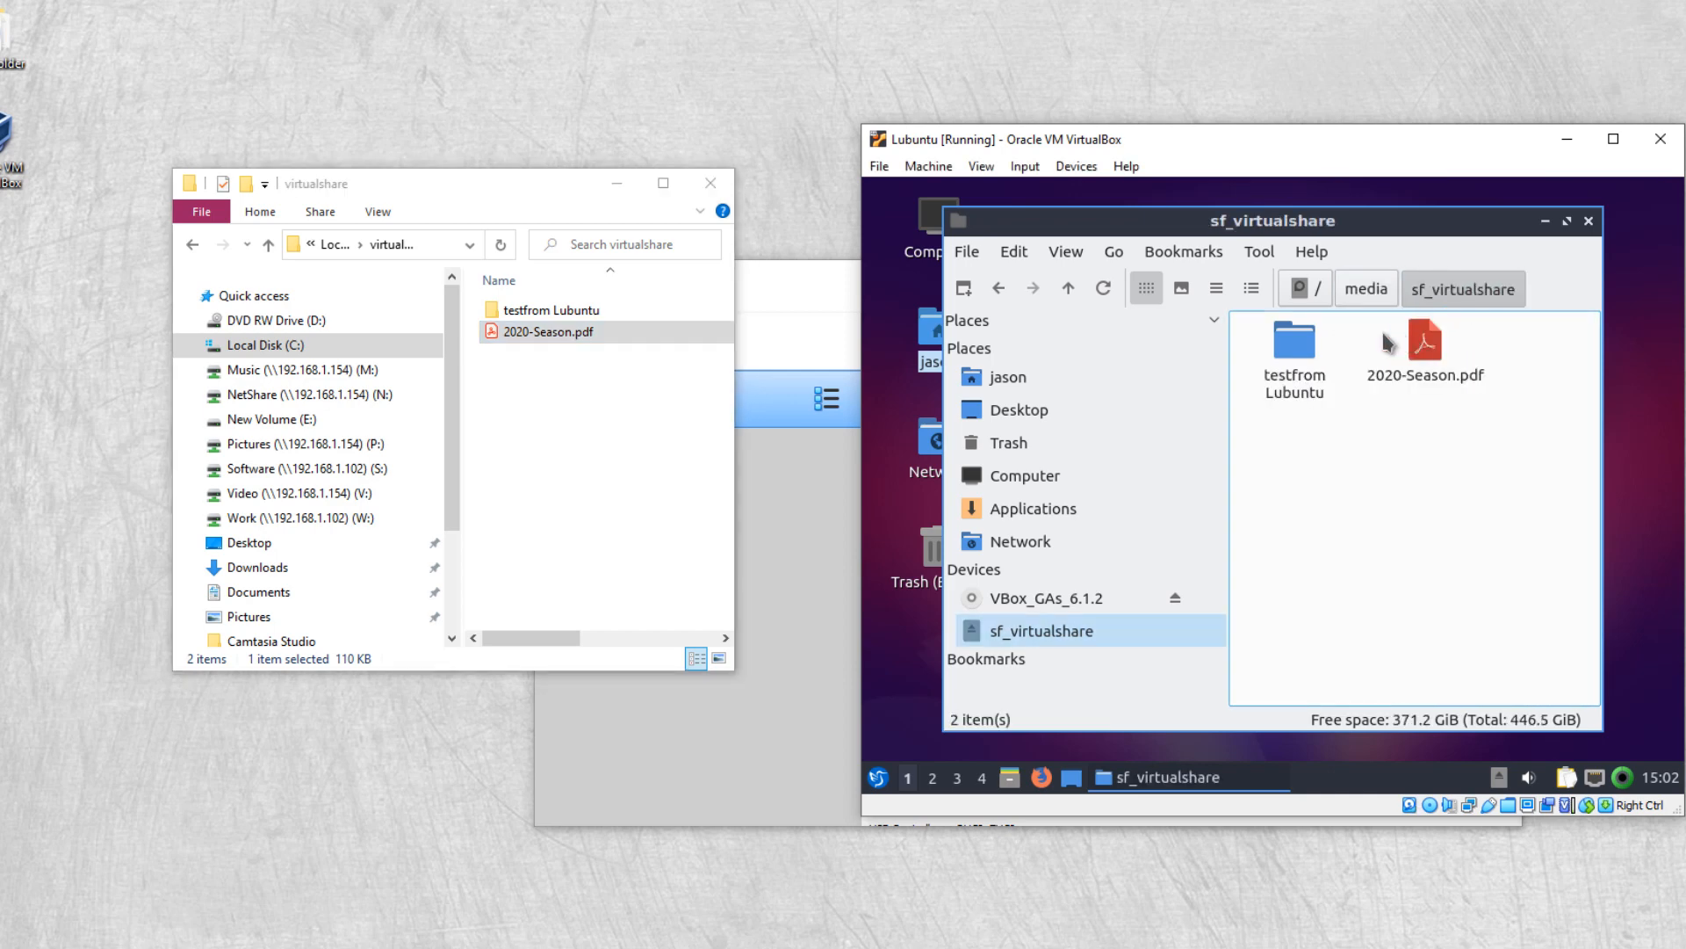
{"action": "left_click", "coordinate": [1423, 349]}
{"action": "double_click", "coordinate": [1425, 351]}
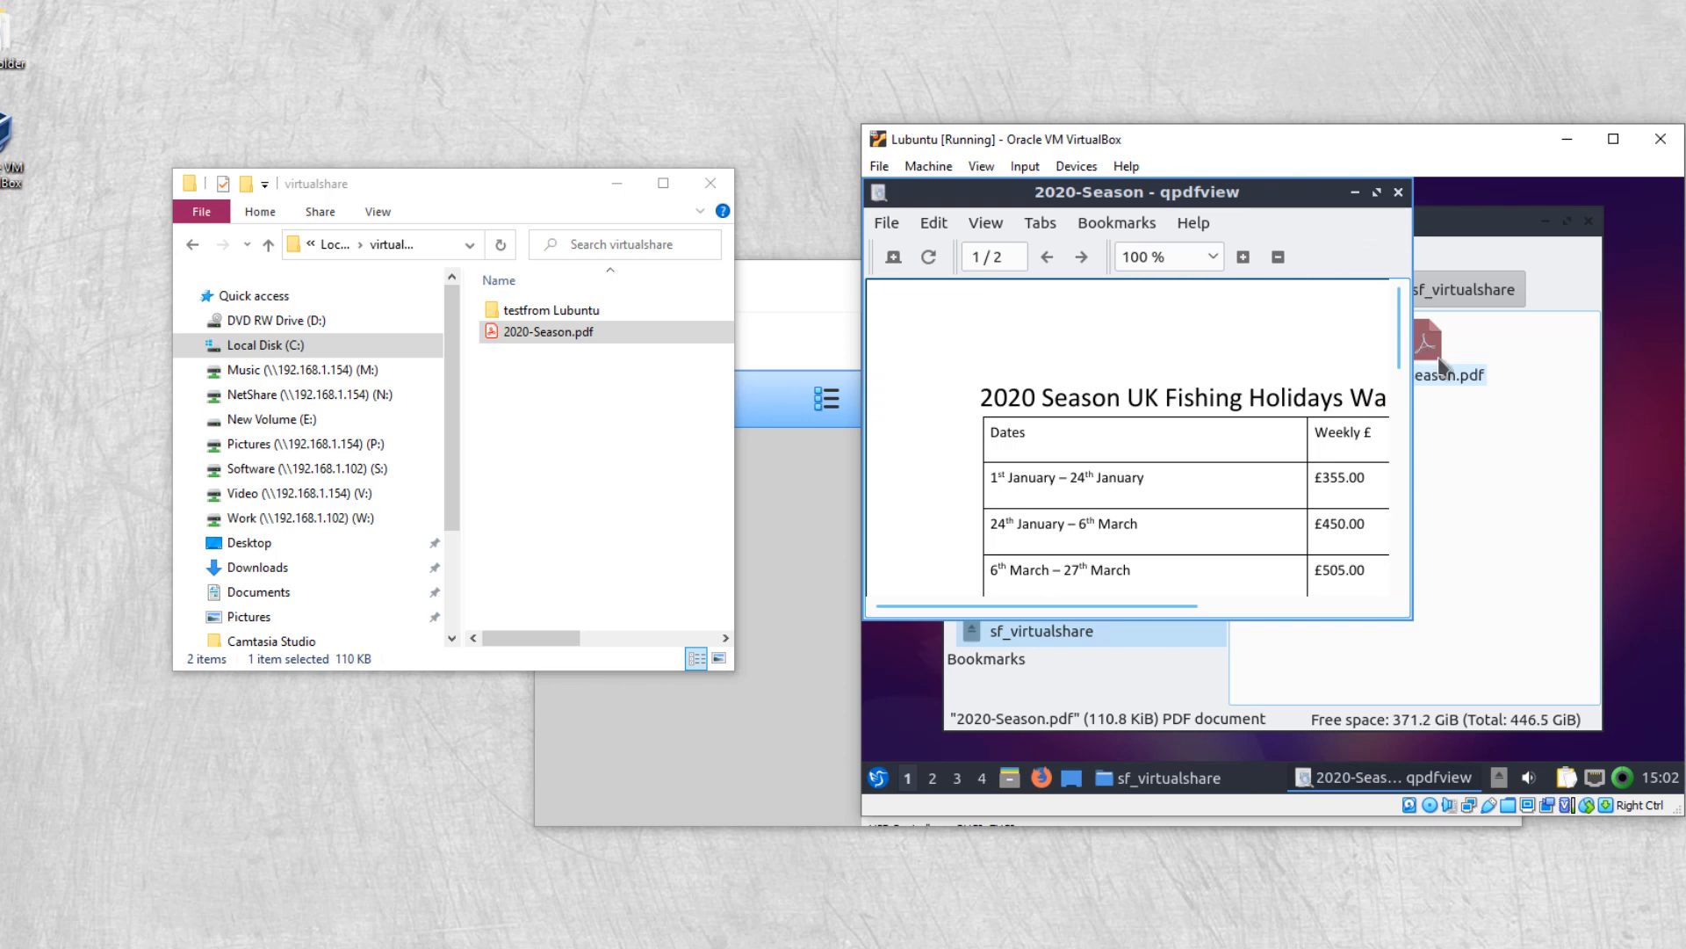
Step: Switch the Lubuntu virtual machine to full-screen mode and confirm the change
{"action": "left_click", "coordinate": [980, 167]}
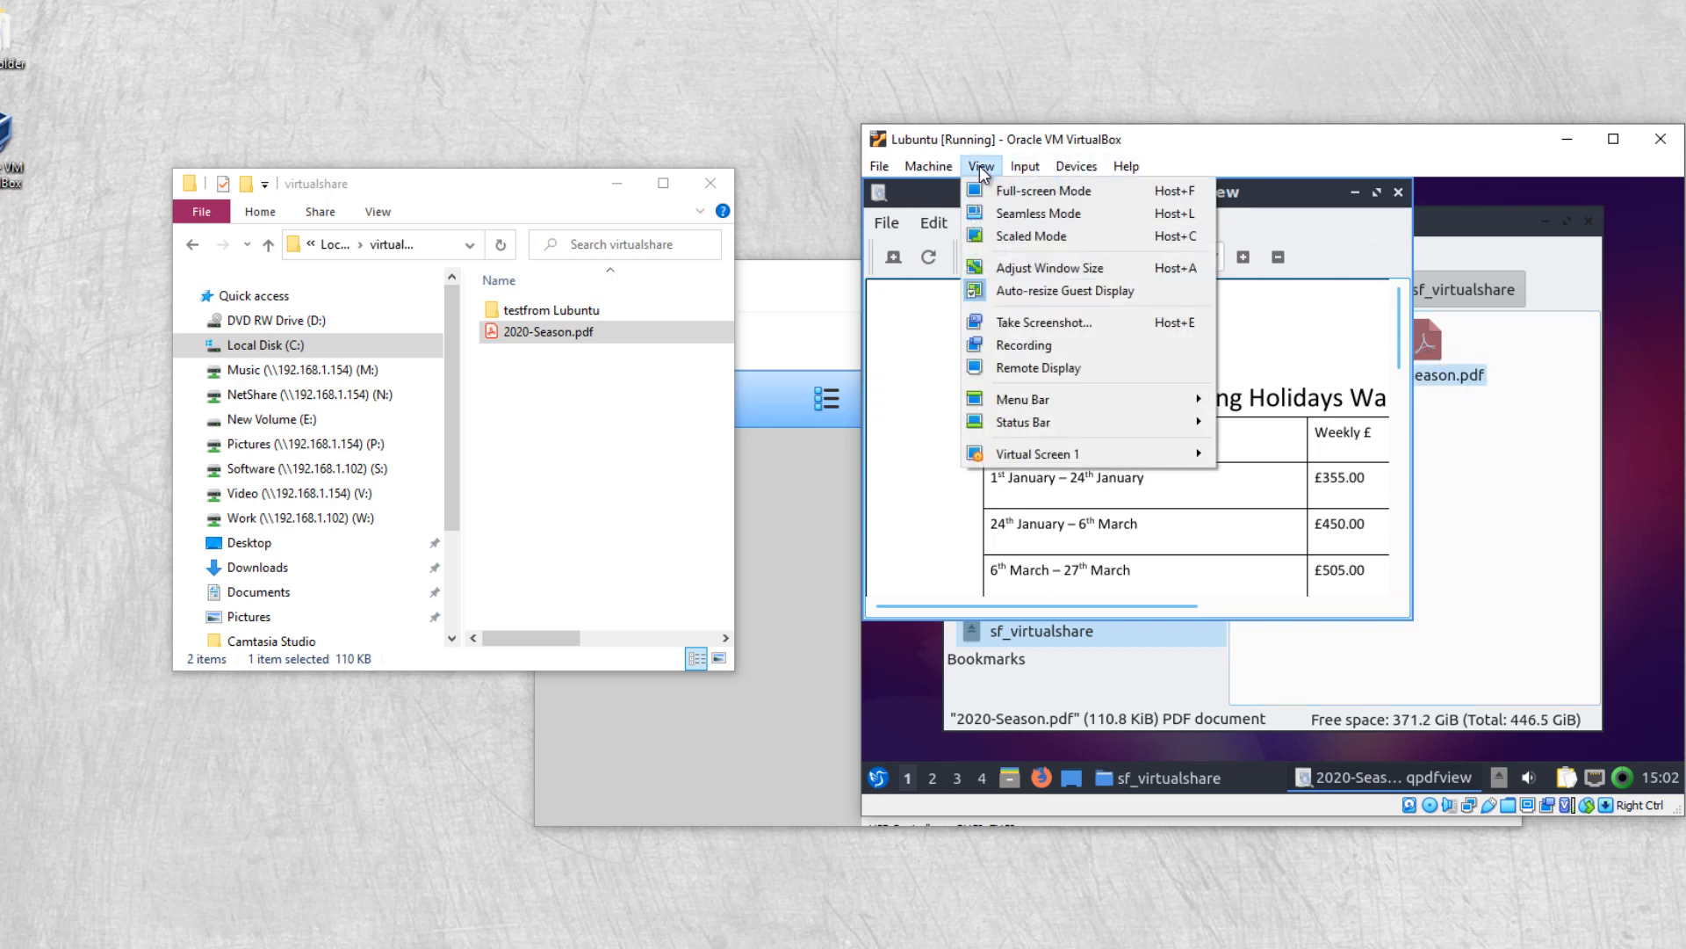
{"action": "left_click", "coordinate": [1040, 188]}
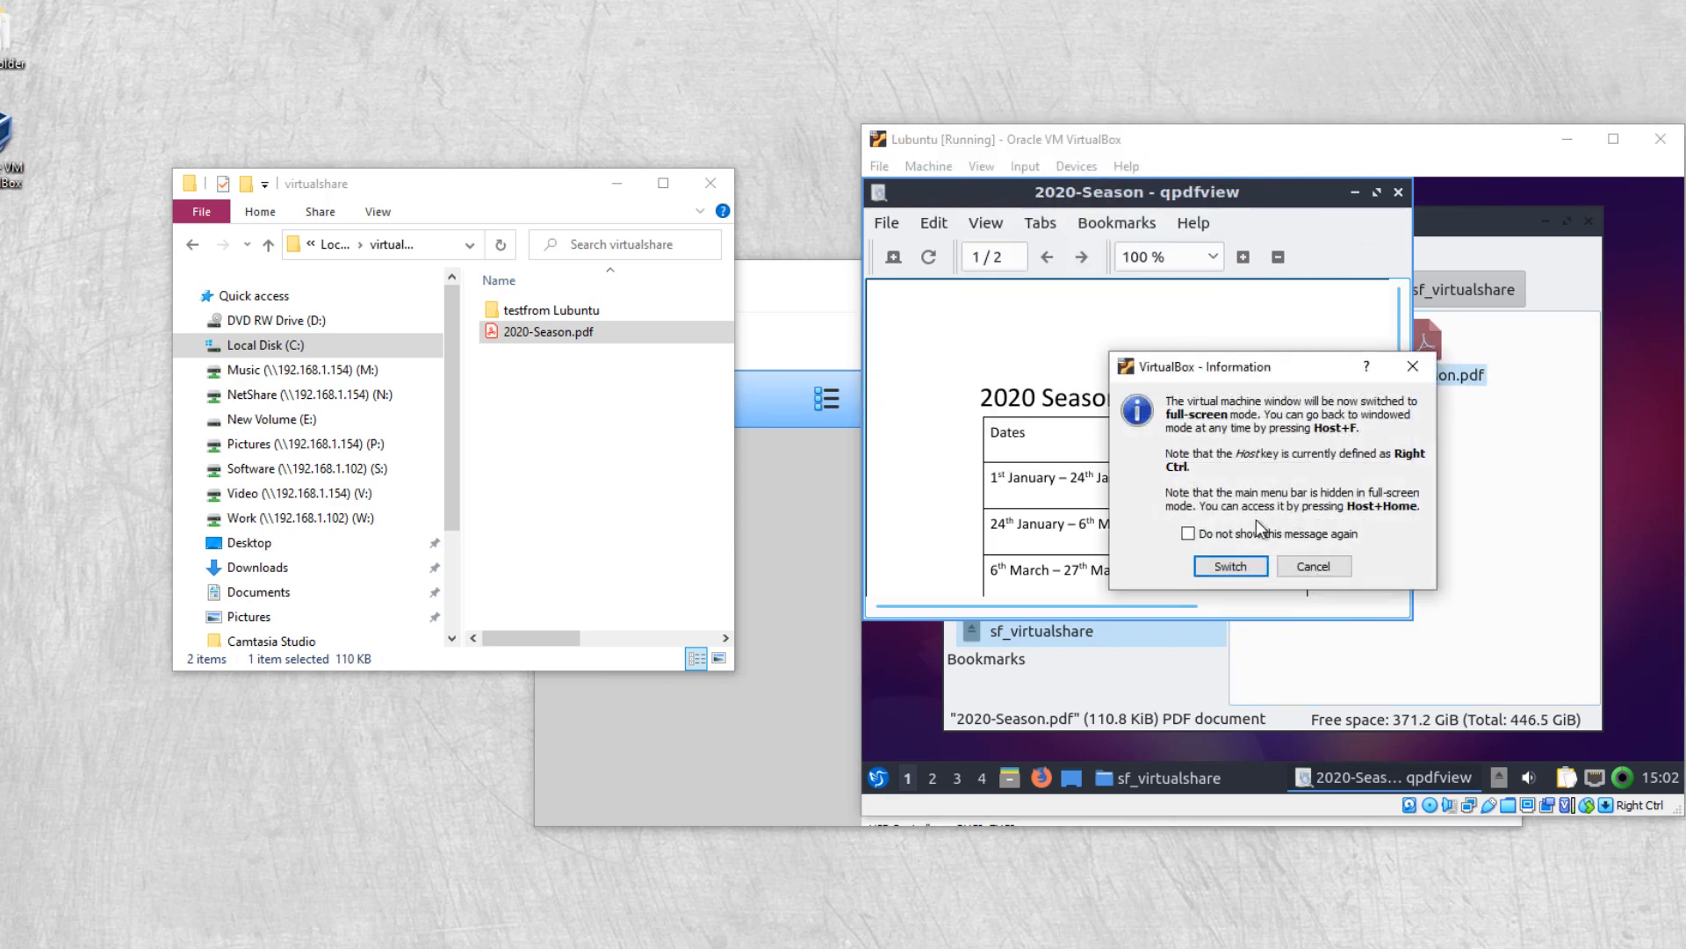
{"action": "left_click", "coordinate": [1231, 565]}
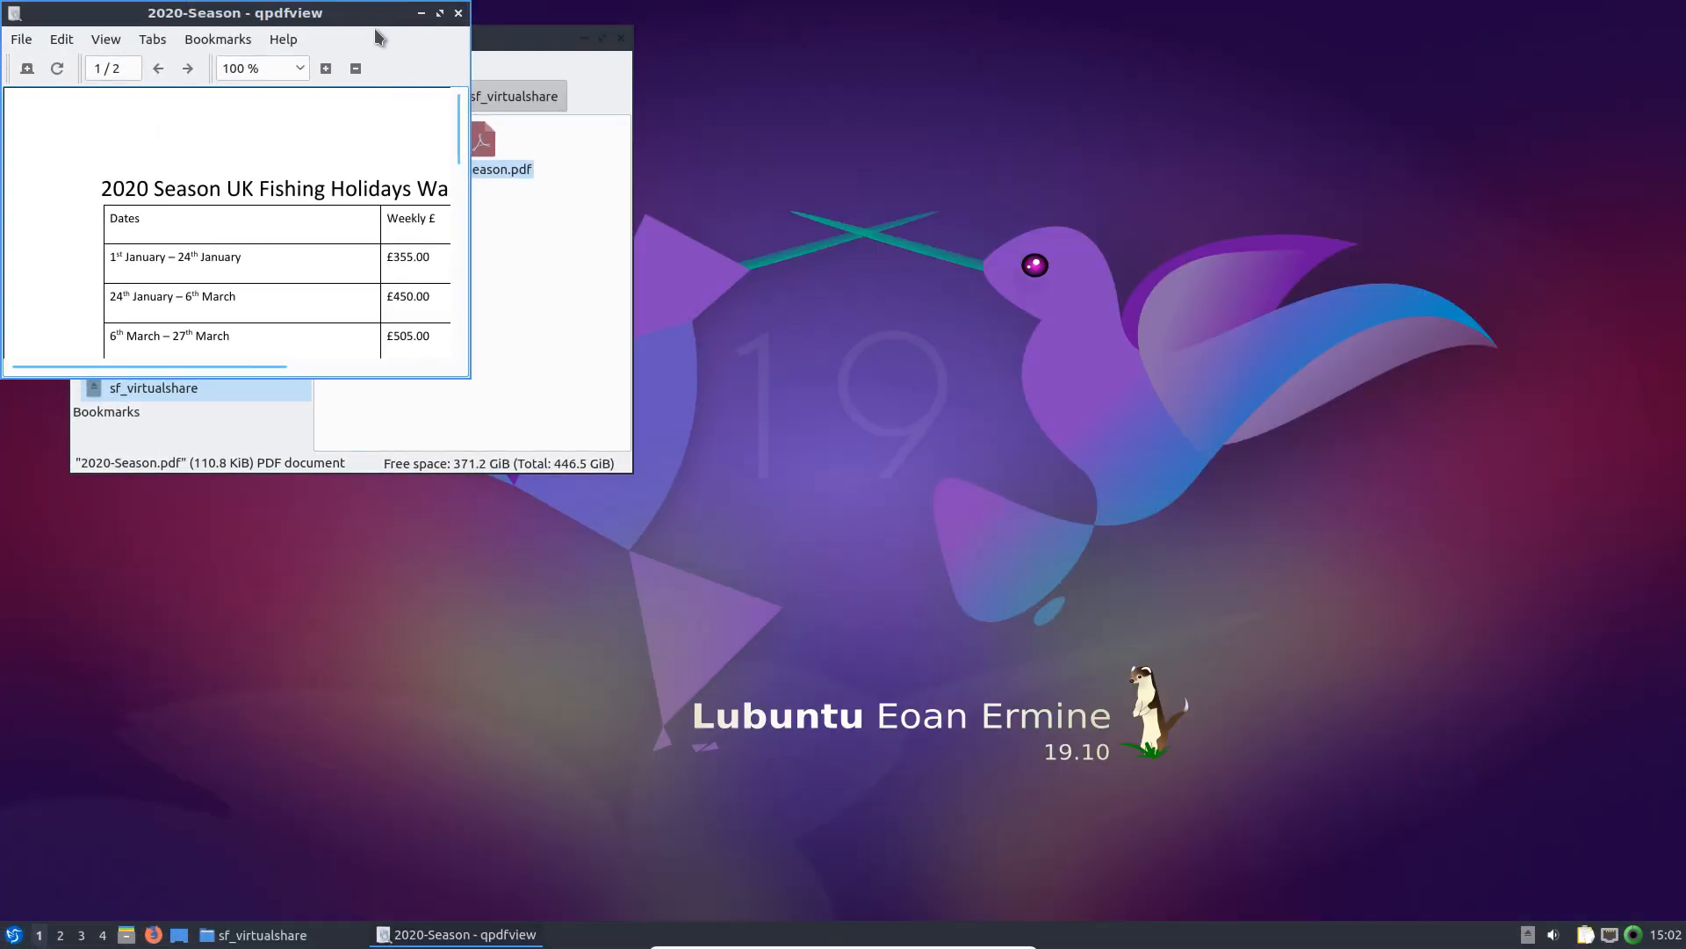
Step: Maximize the qpdfview window to view the 2020-Season document, and close it
{"action": "left_click_drag", "start_coordinate": [347, 13], "coordinate": [1080, 232]}
{"action": "double_click", "coordinate": [1079, 232]}
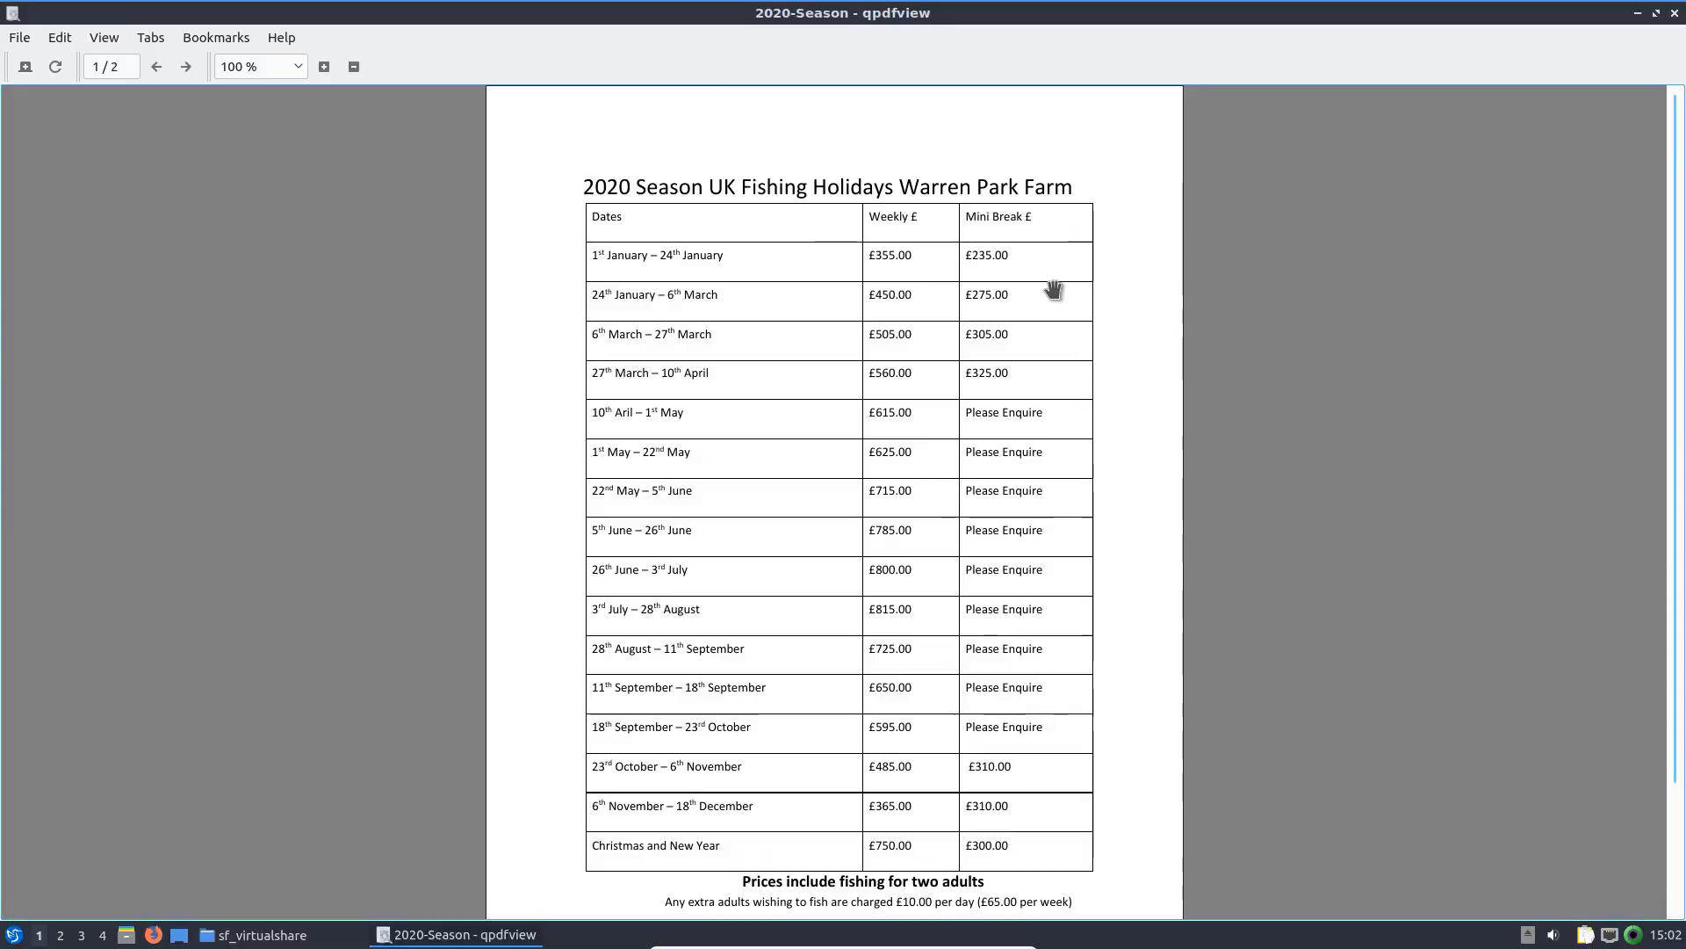
{"action": "left_click", "coordinate": [1673, 14]}
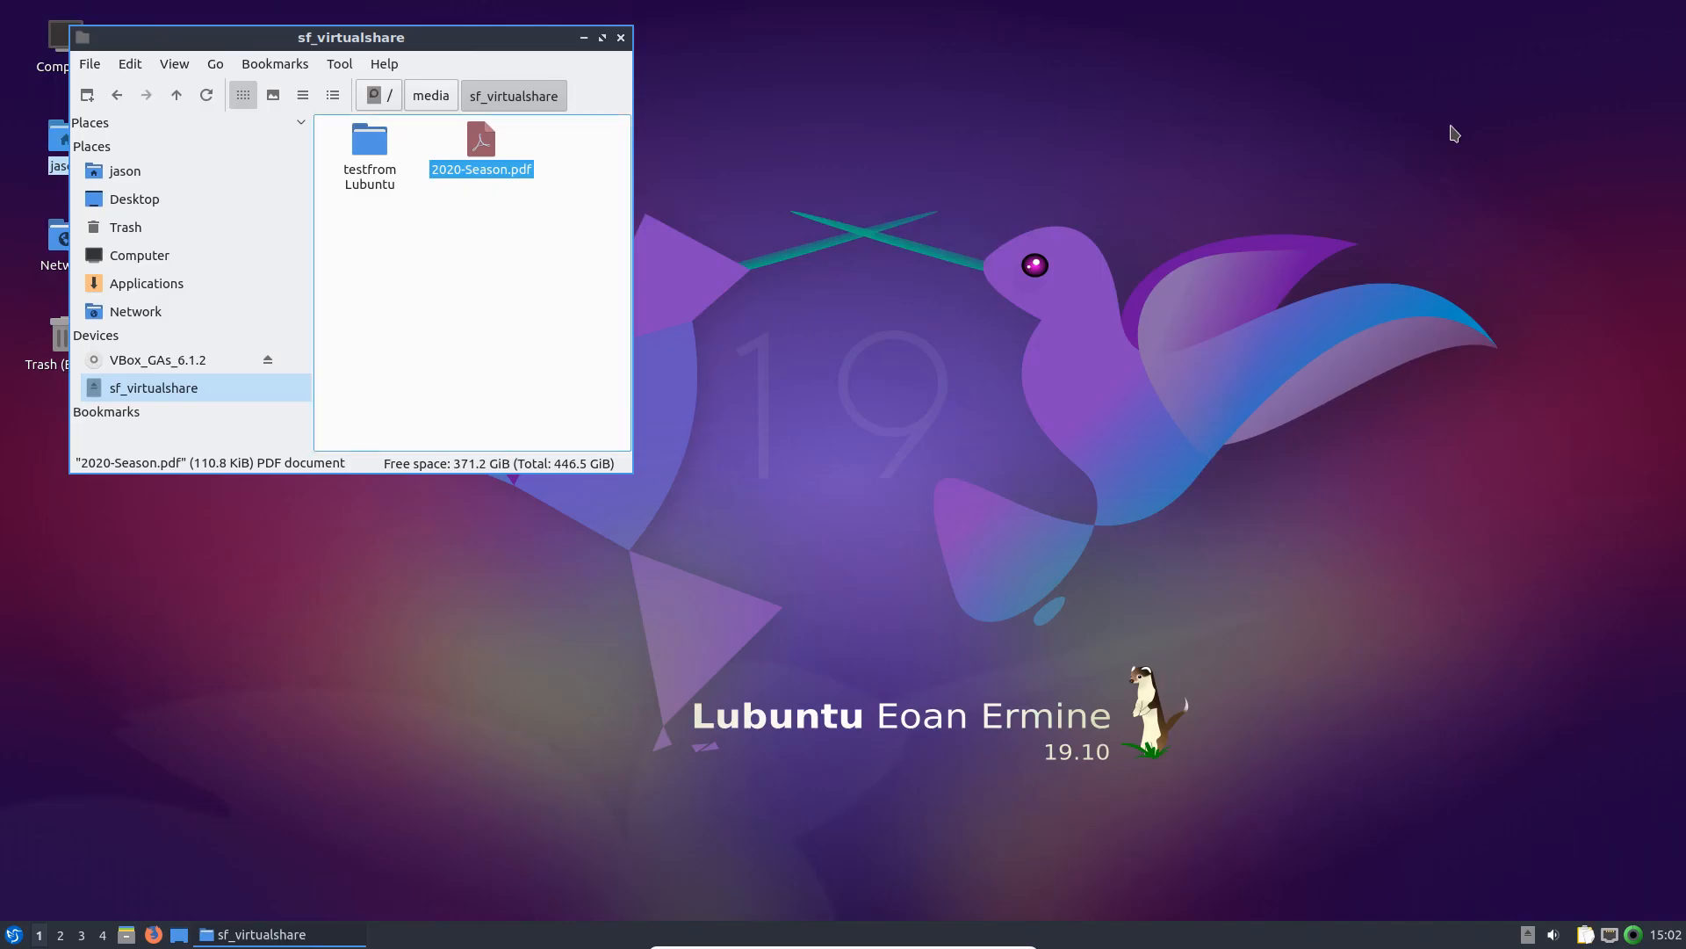
Step: Move the sf_virtualshare file manager window toward the middle of the Lubuntu desktop, and close it
{"action": "left_click_drag", "start_coordinate": [425, 48], "coordinate": [1011, 213]}
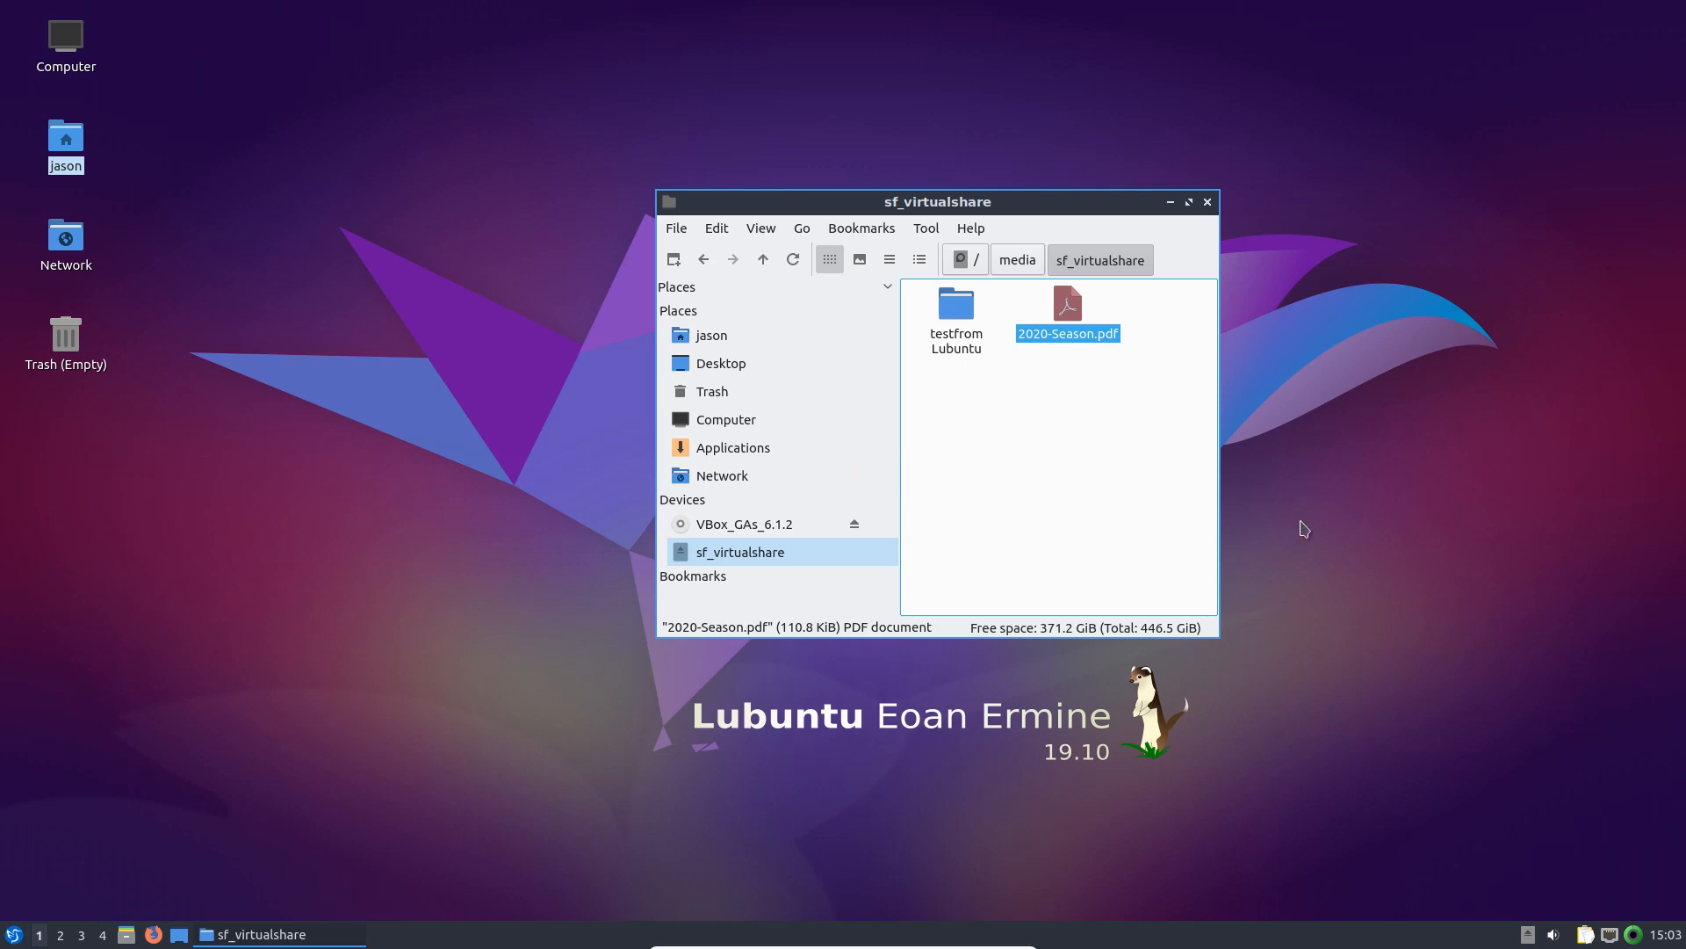
{"action": "left_click_drag", "start_coordinate": [1134, 213], "coordinate": [947, 208]}
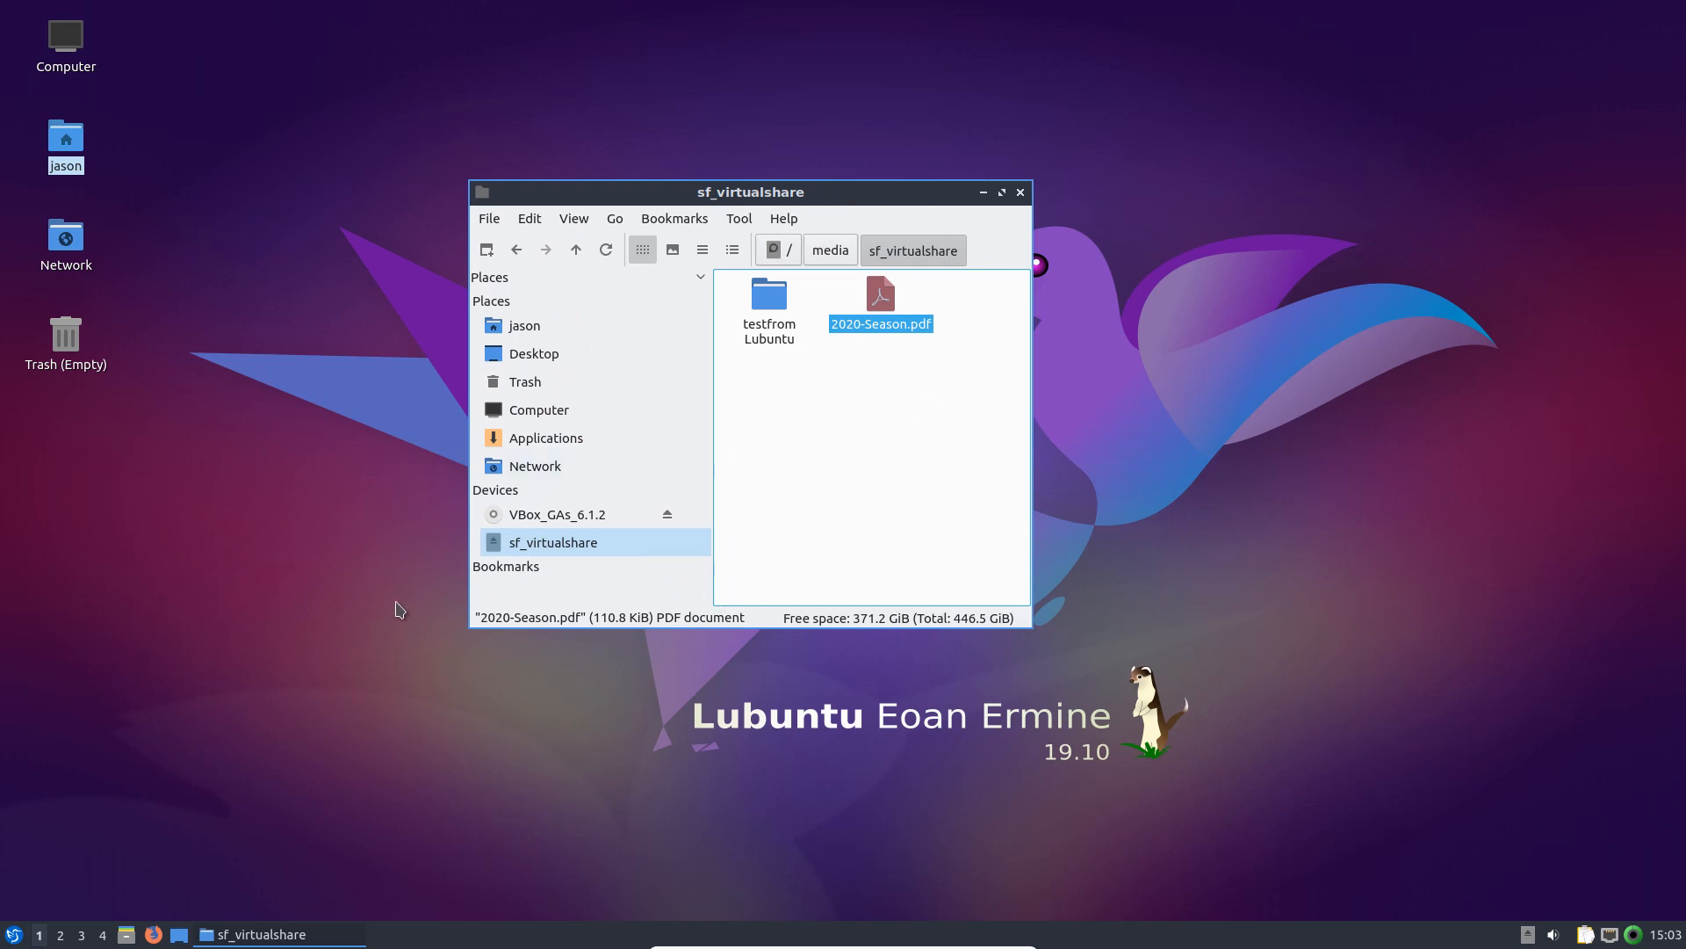
{"action": "left_click_drag", "start_coordinate": [835, 197], "coordinate": [923, 240]}
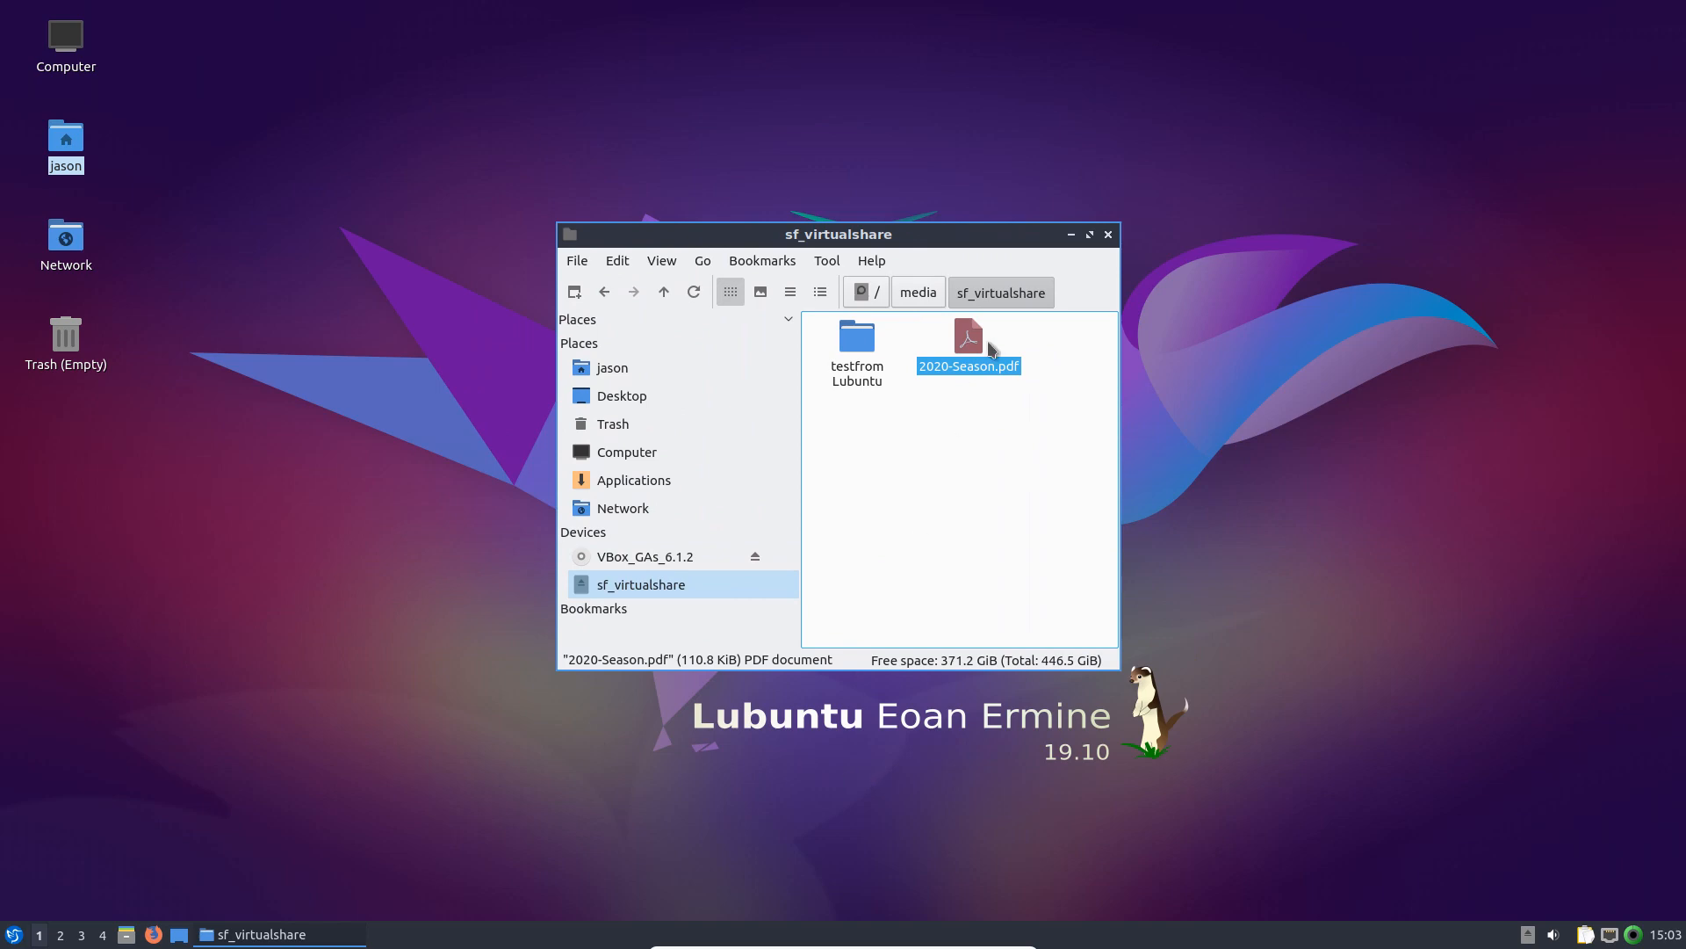
{"action": "left_click", "coordinate": [1109, 235]}
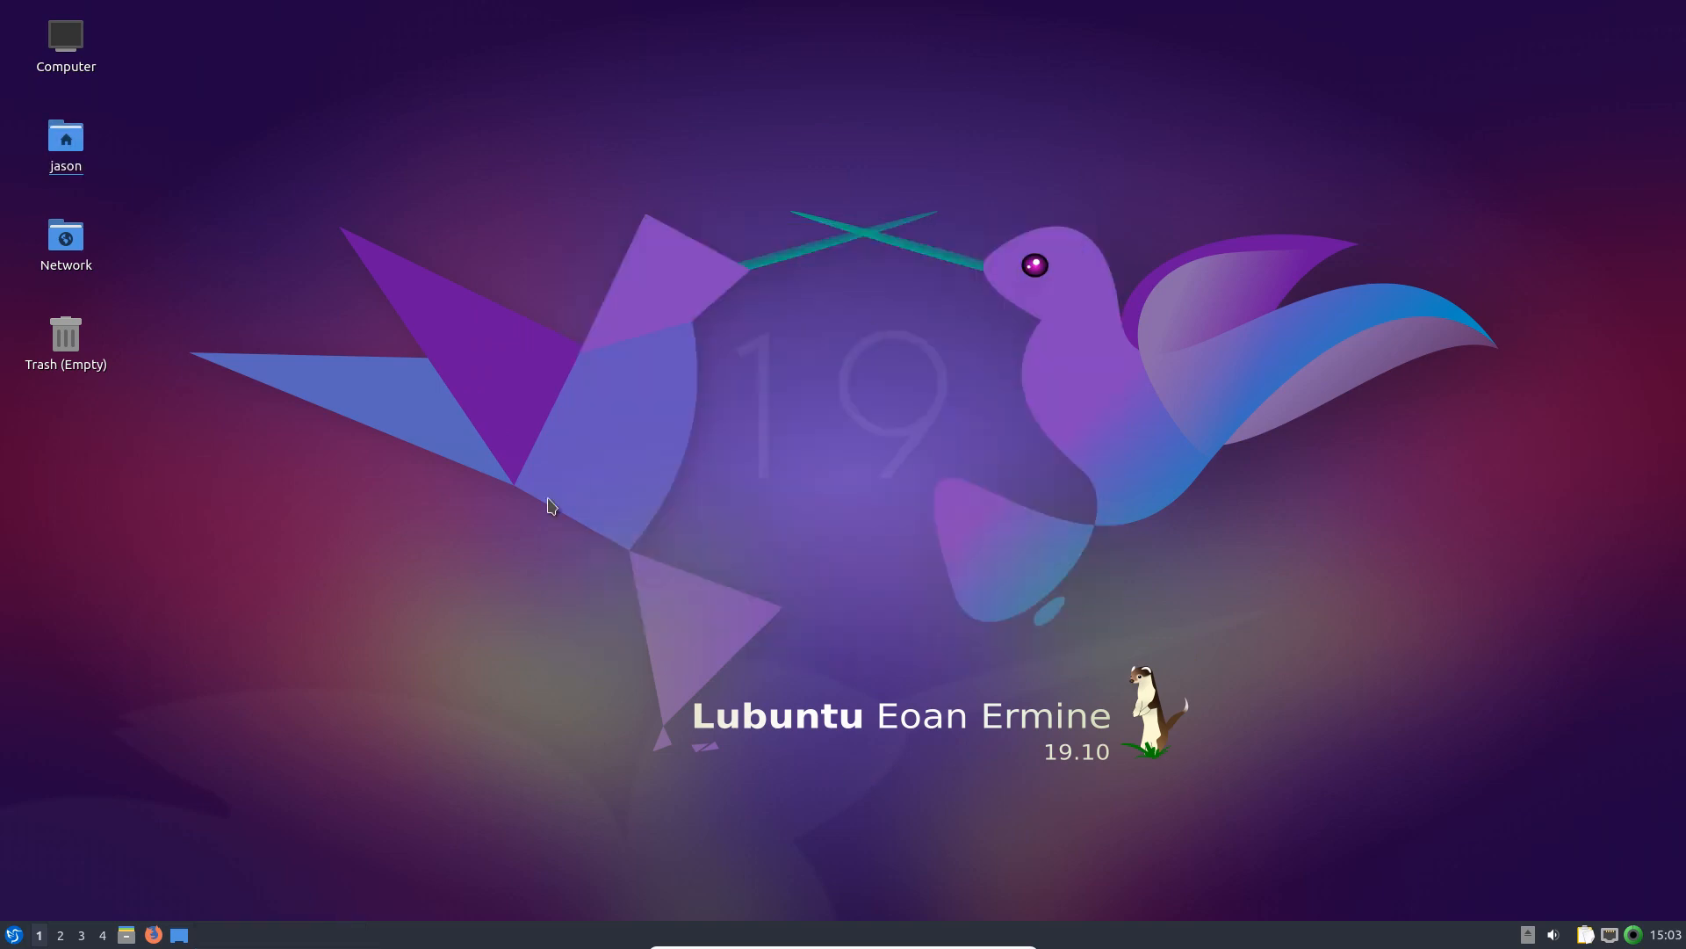
Step: Shut down Lubuntu from its desktop session, and place the VirtualBox Manager window beside the virtualshare window
{"action": "left_click", "coordinate": [16, 935]}
{"action": "mouse_move", "coordinate": [73, 856]}
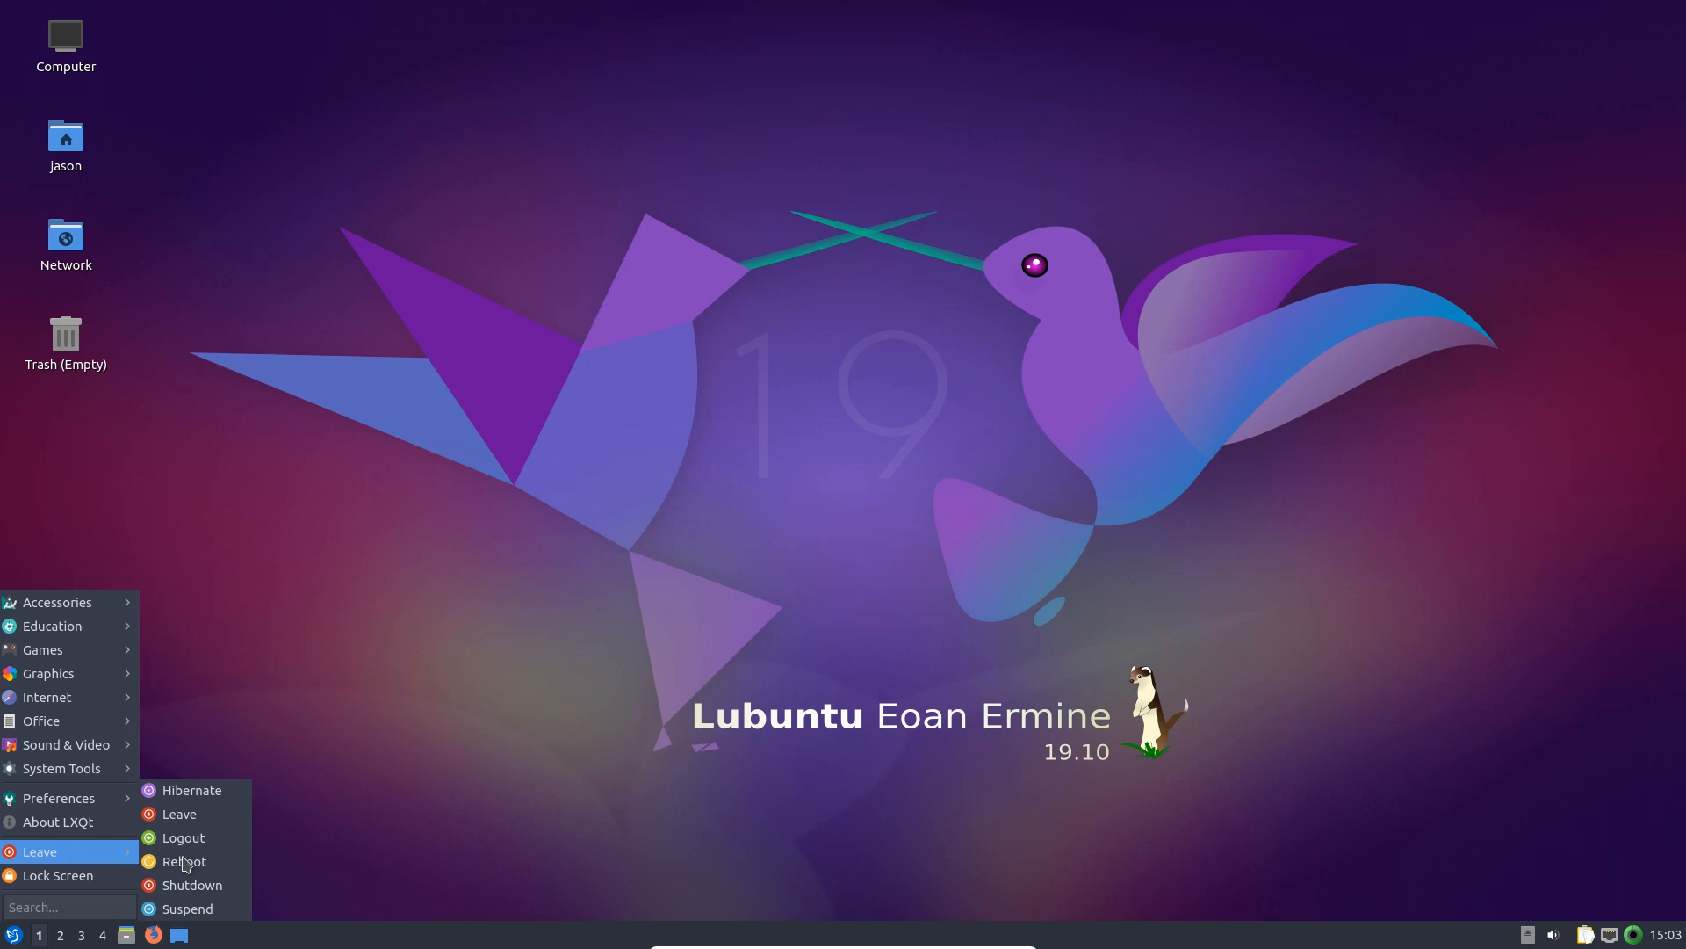
{"action": "left_click", "coordinate": [191, 906]}
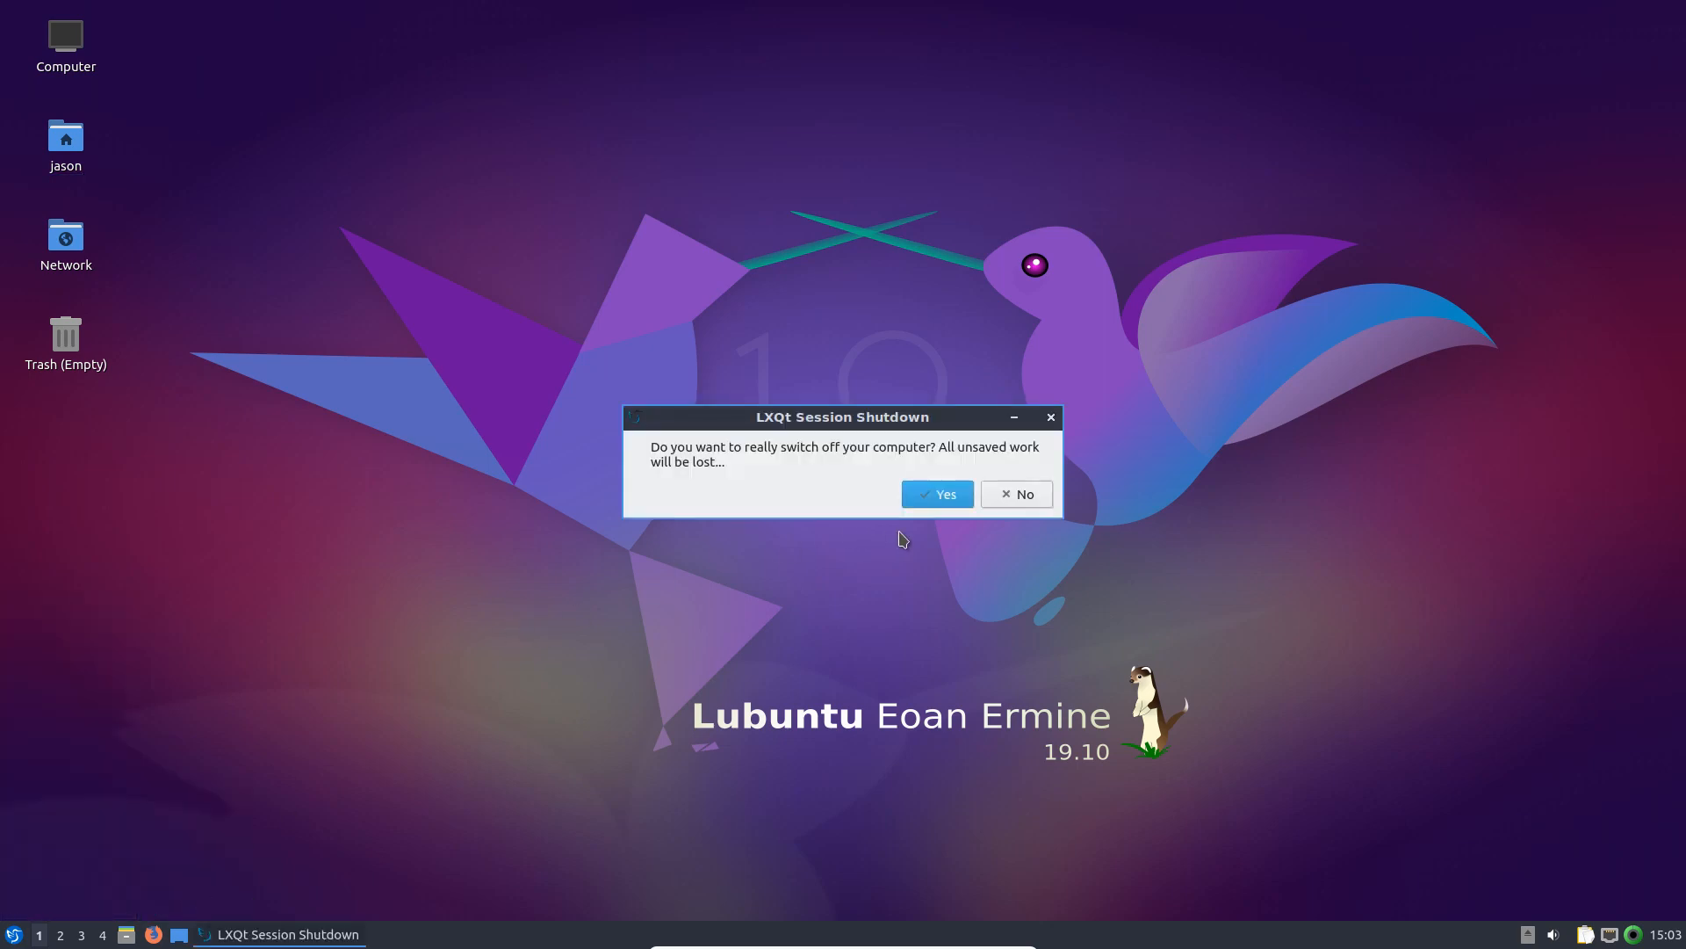
{"action": "left_click", "coordinate": [937, 492]}
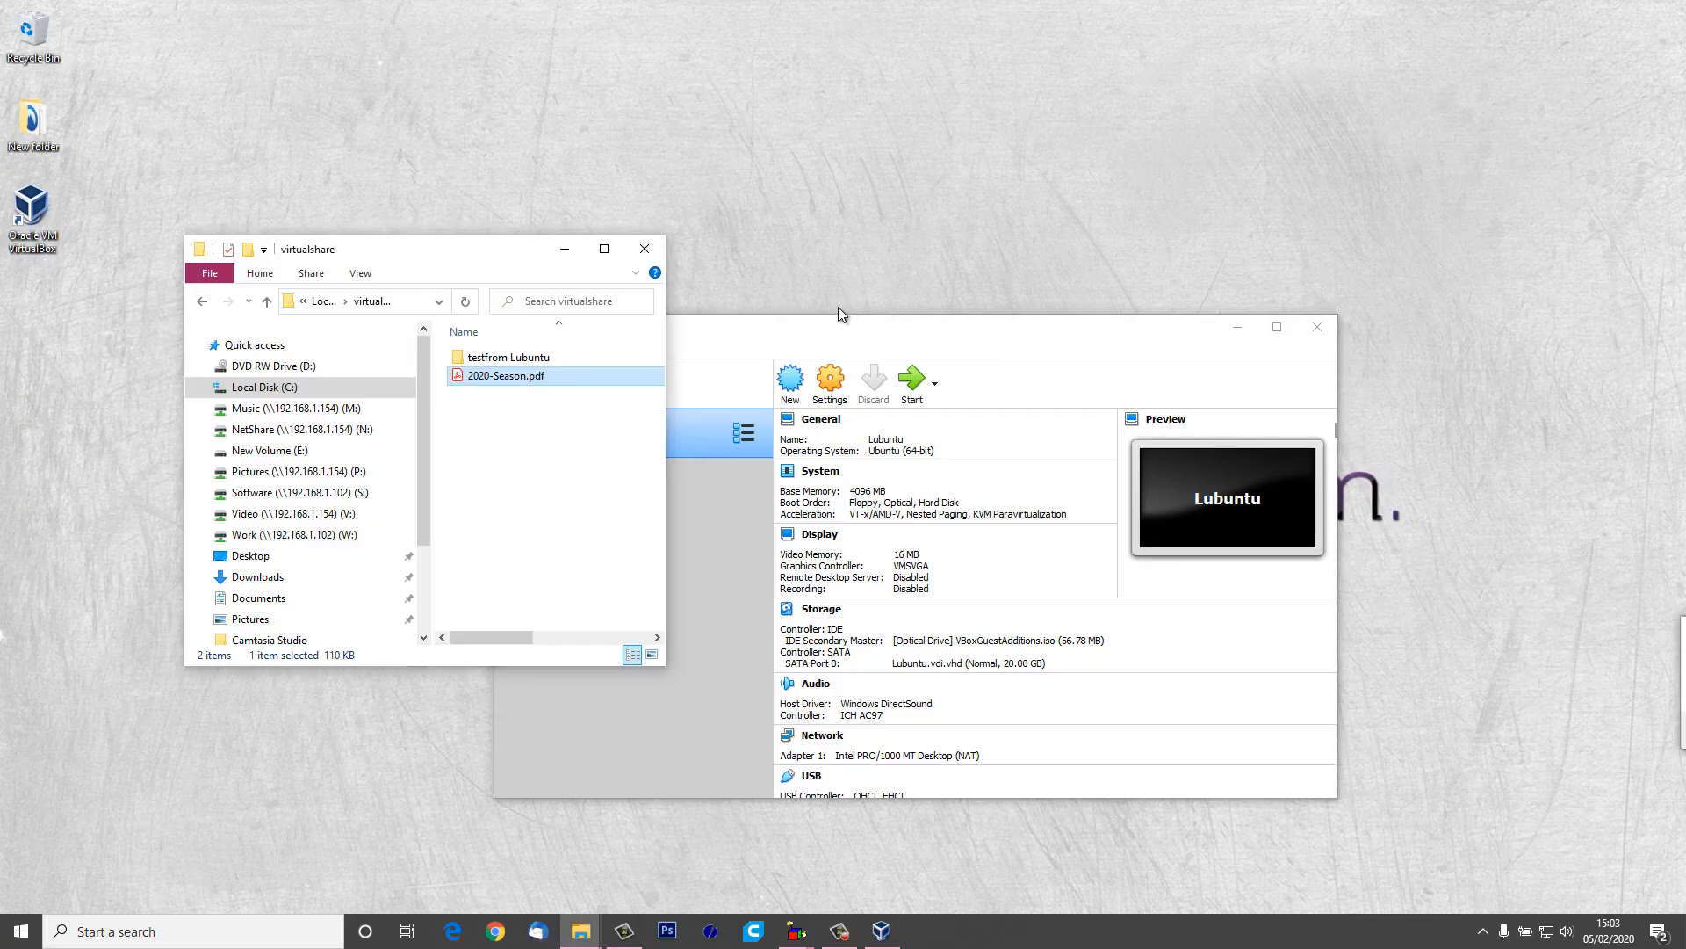
{"action": "left_click_drag", "start_coordinate": [820, 334], "coordinate": [992, 219]}
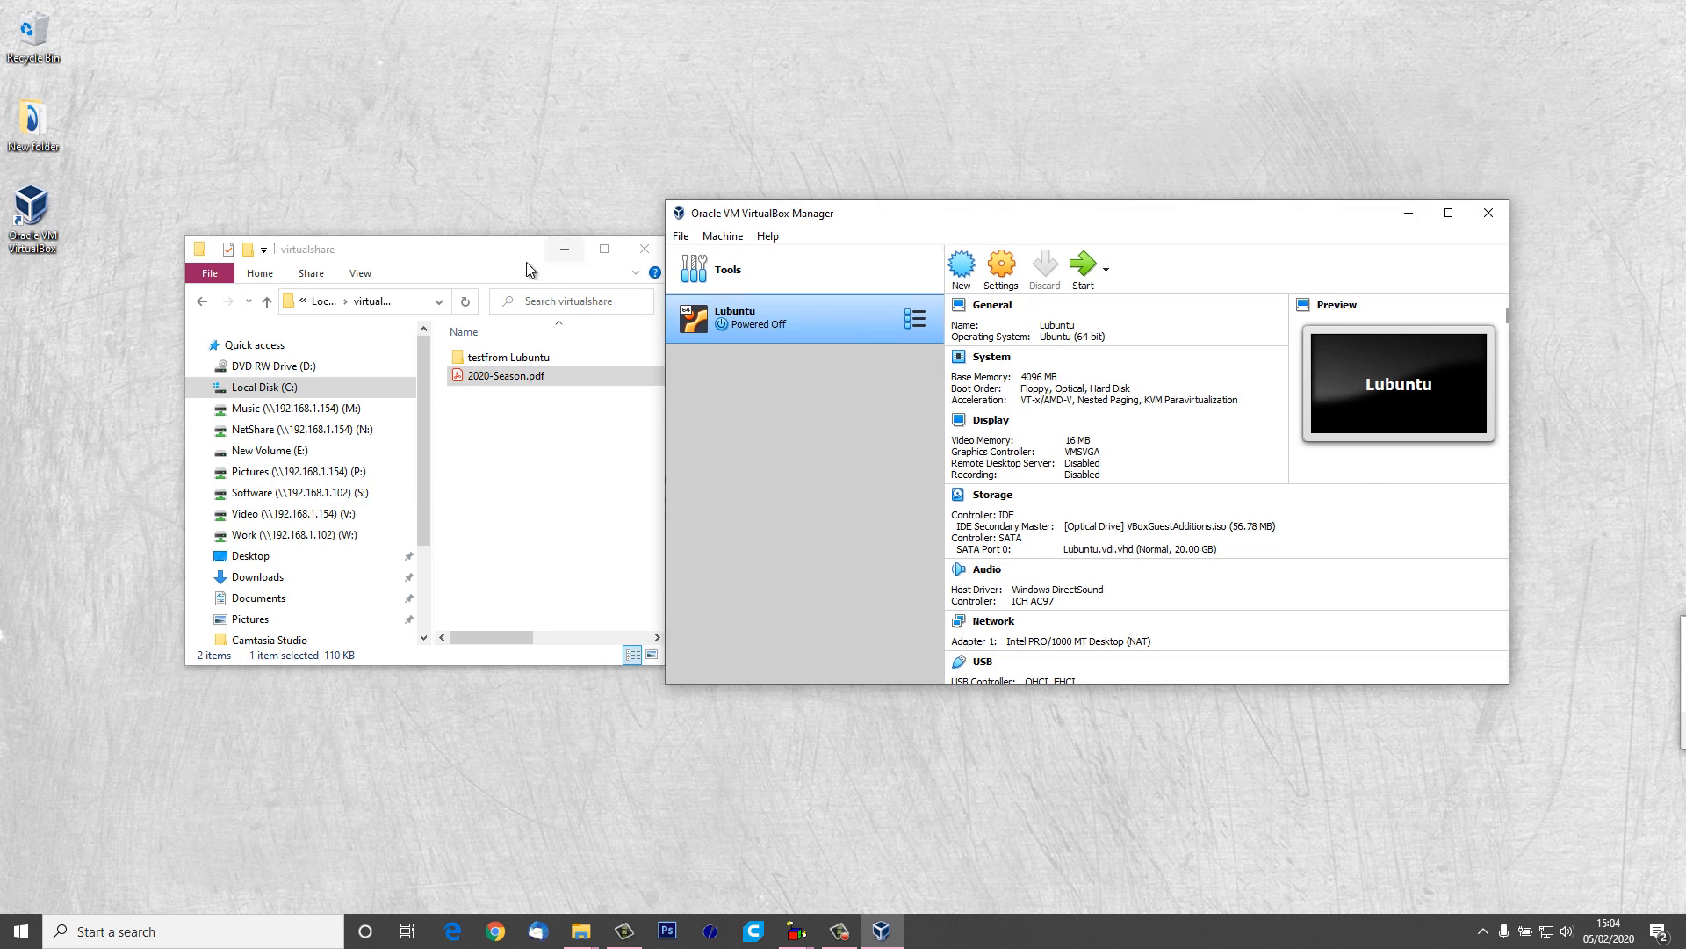
Step: Reposition the virtualshare and VirtualBox Manager windows on the desktop, and open the processor settings of the Lubuntu virtual machine
{"action": "left_click_drag", "start_coordinate": [527, 268], "coordinate": [414, 263]}
{"action": "left_click_drag", "start_coordinate": [910, 217], "coordinate": [792, 183]}
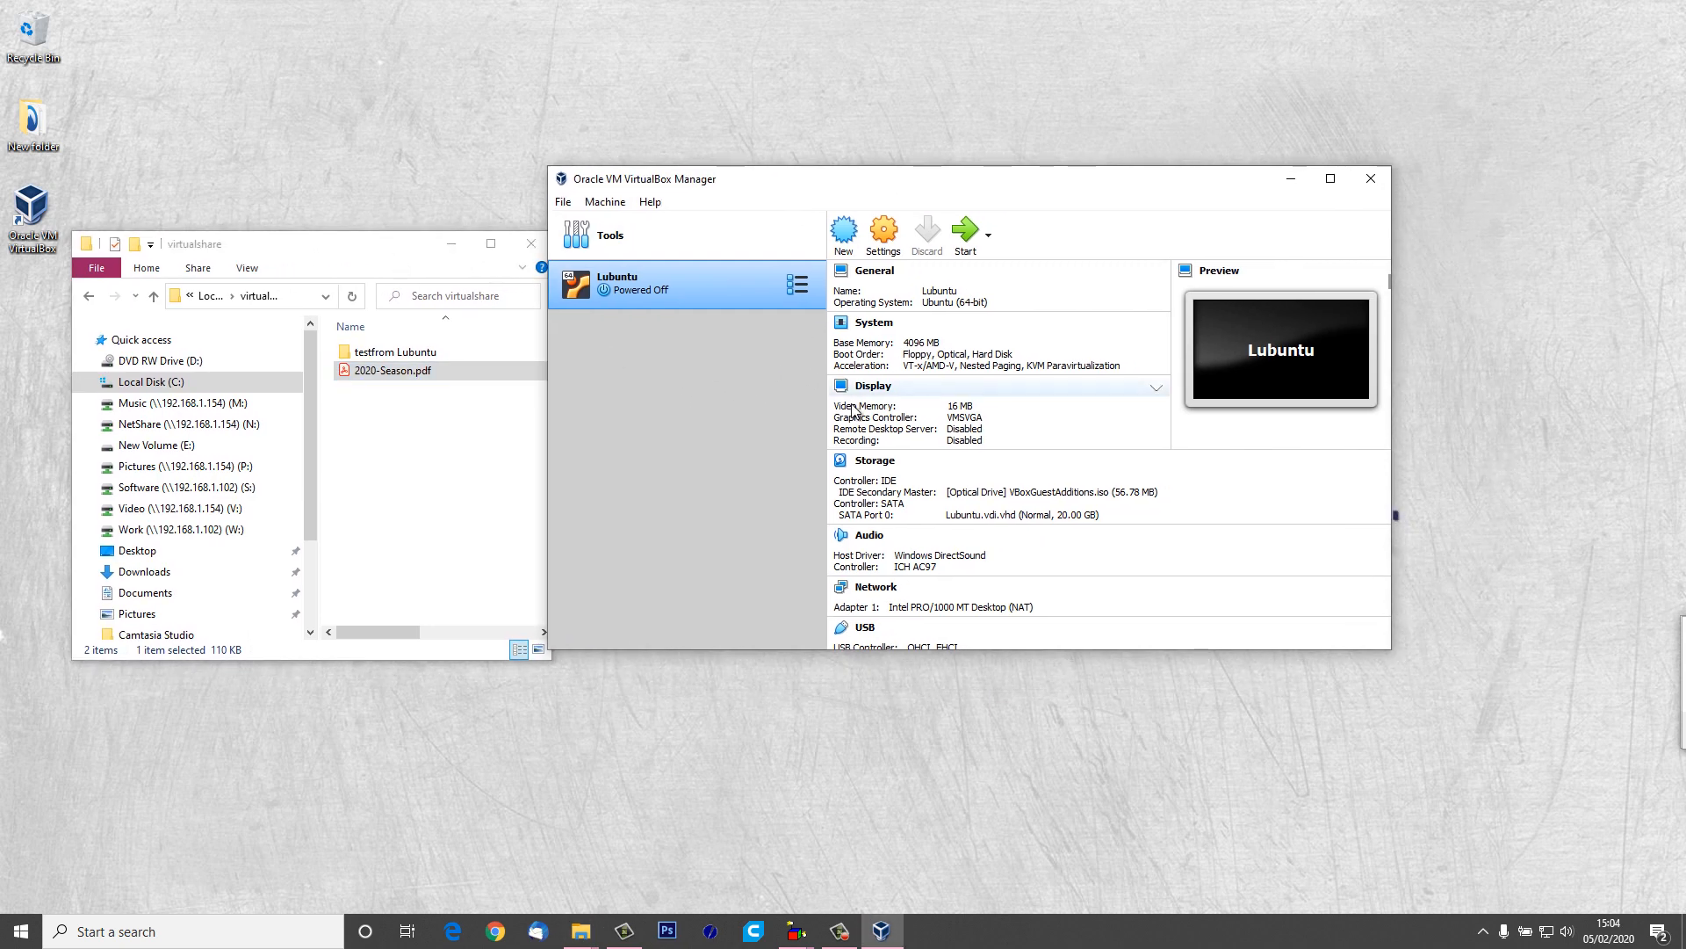
{"action": "left_click", "coordinate": [884, 236]}
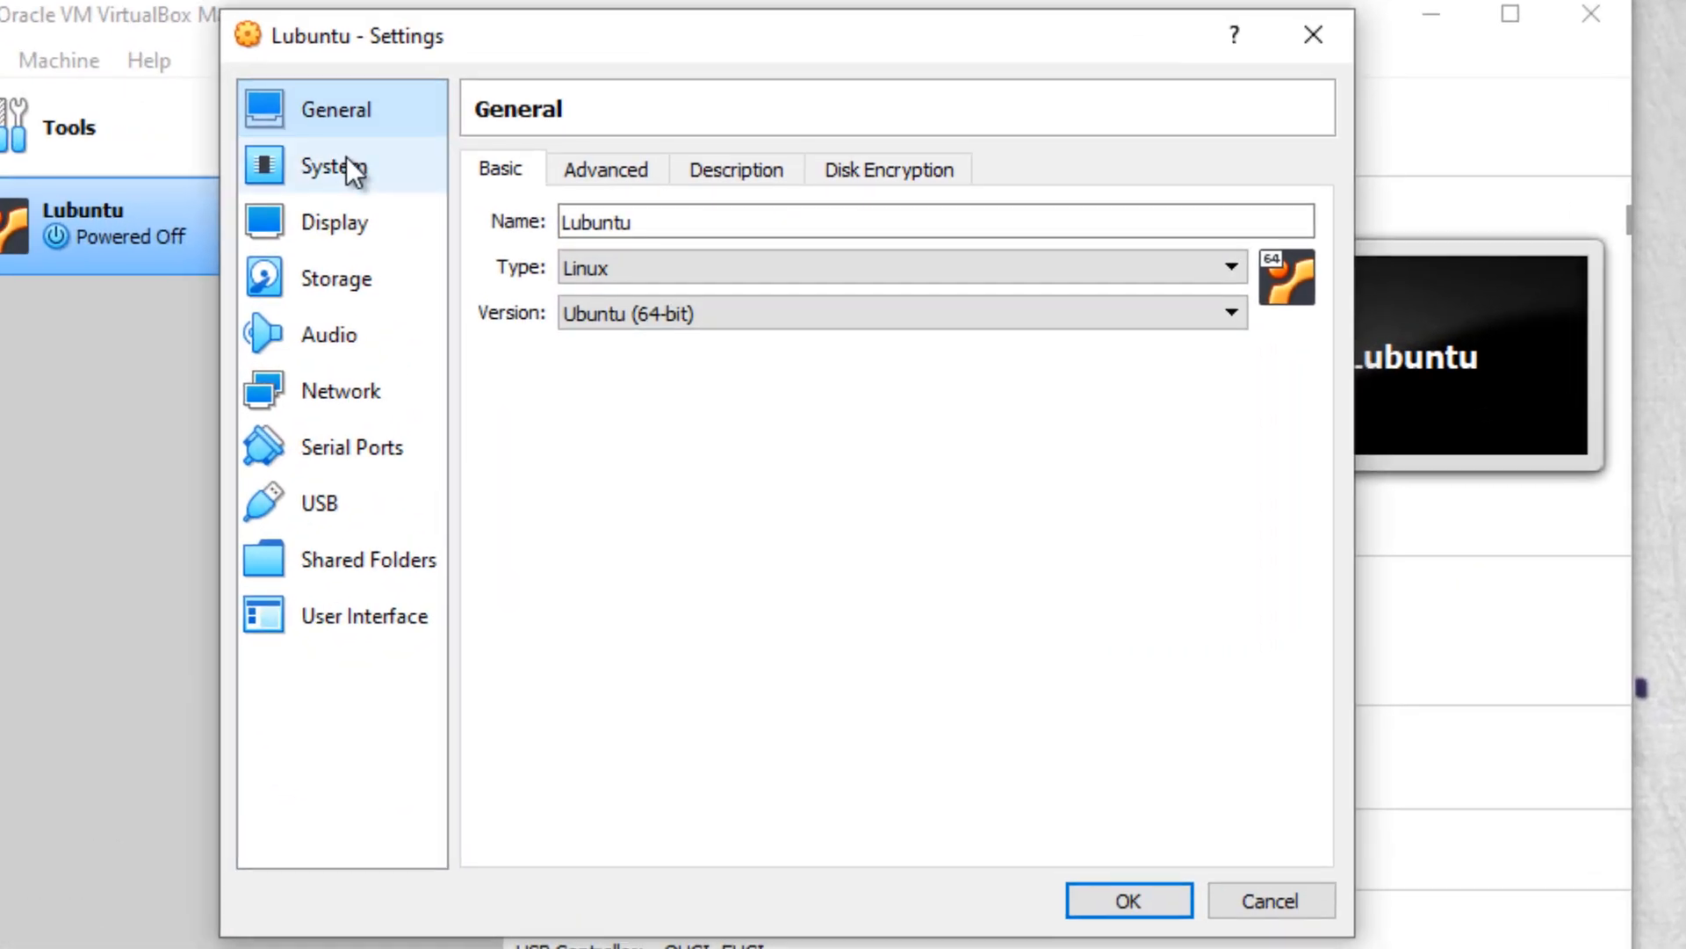
{"action": "left_click", "coordinate": [354, 169]}
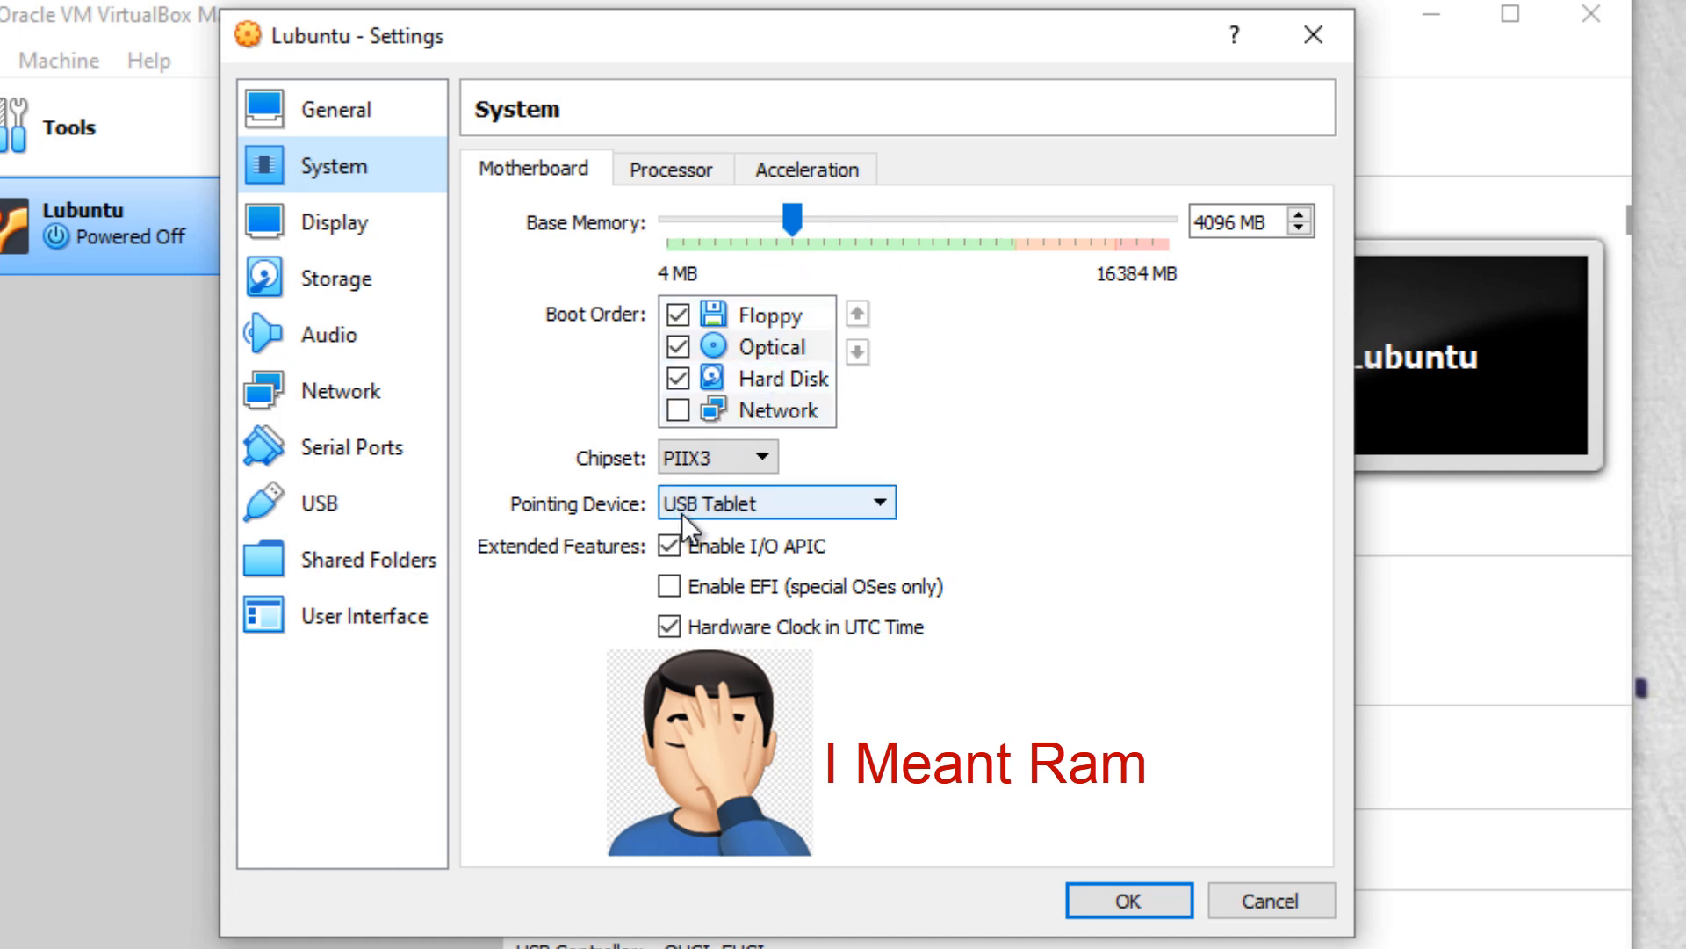
{"action": "left_click", "coordinate": [673, 172]}
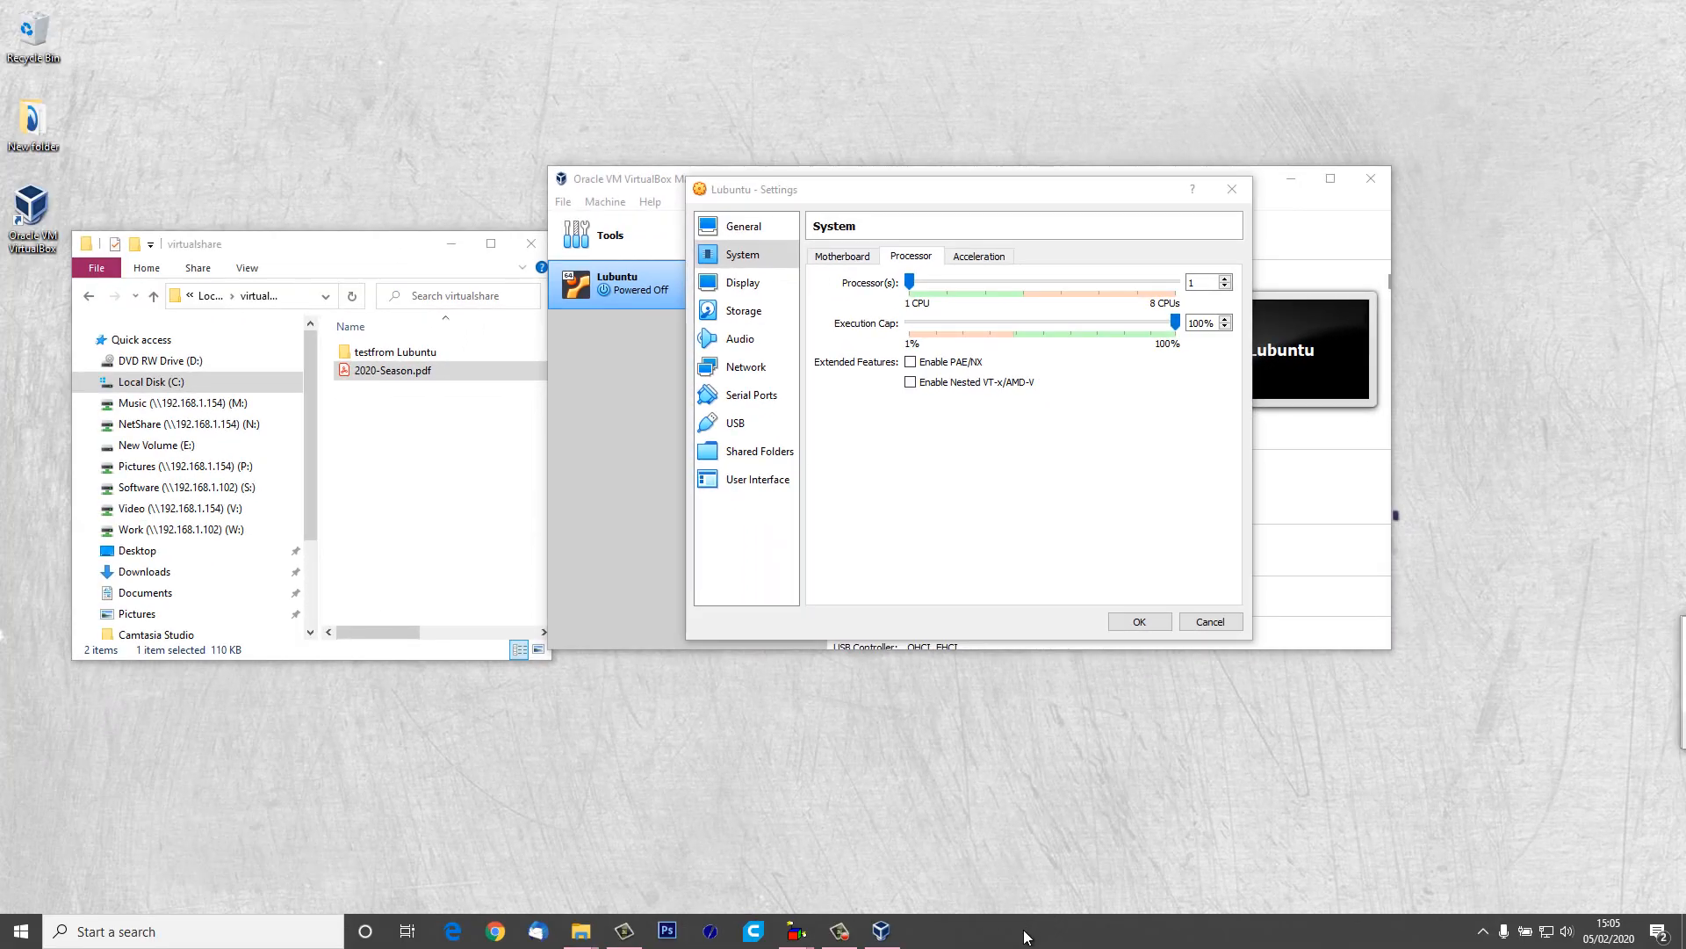
Step: Open the Windows Task Manager and check the host computer's performance information
{"action": "right_click", "coordinate": [1026, 930]}
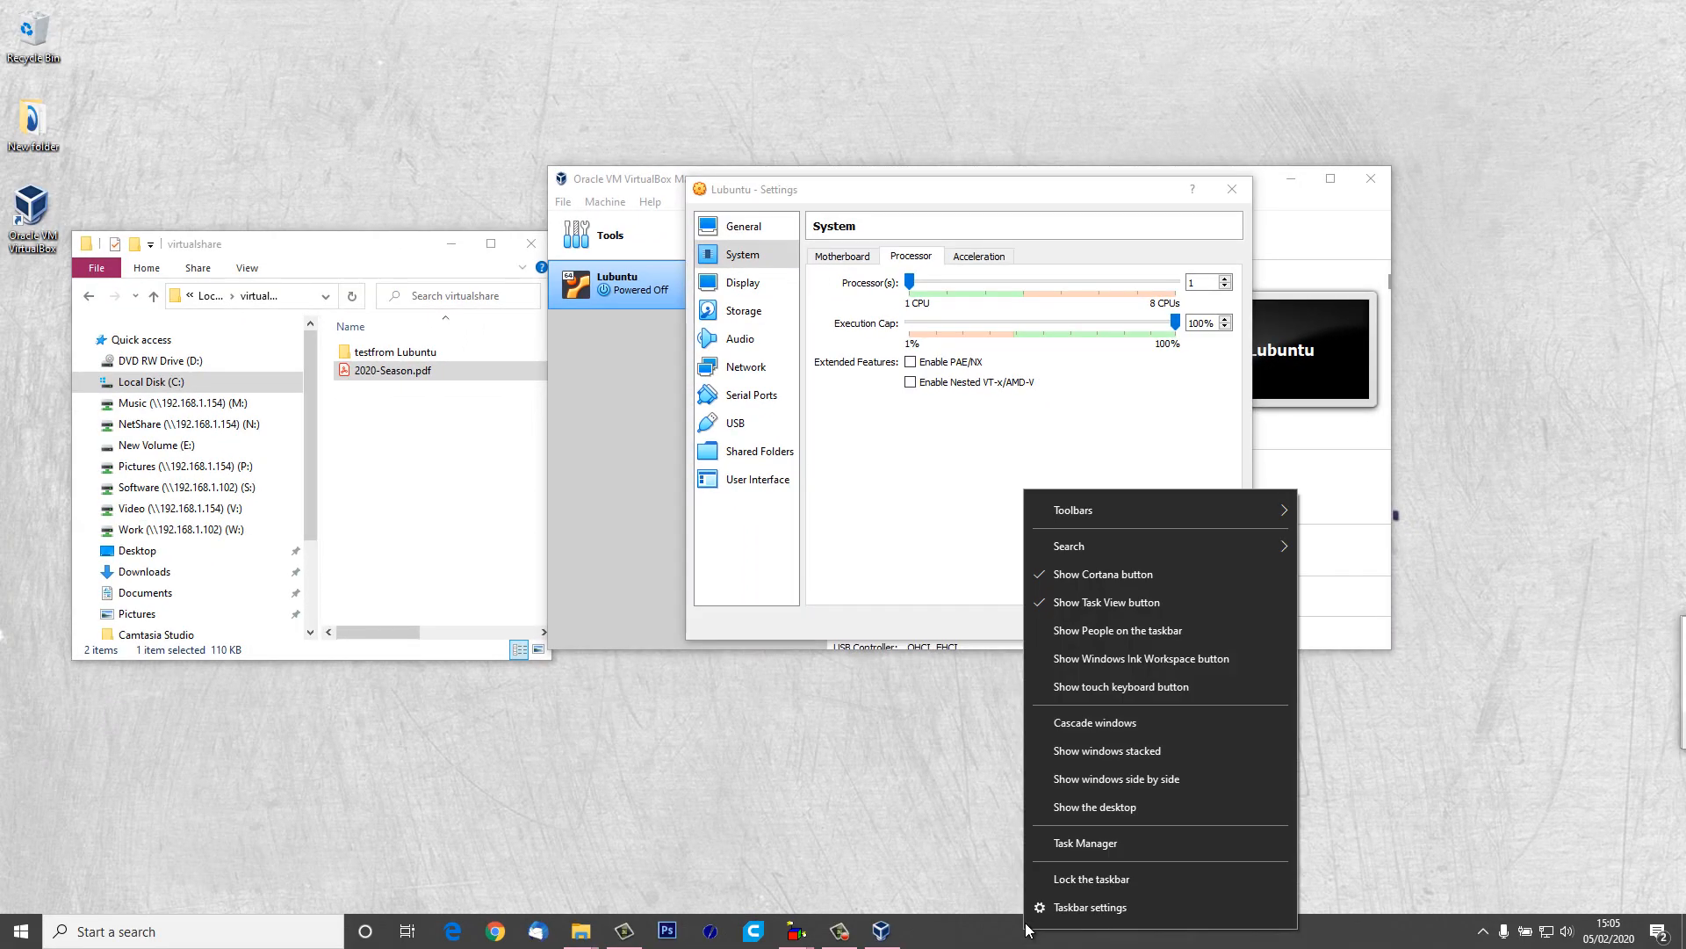
{"action": "left_click", "coordinate": [1081, 843]}
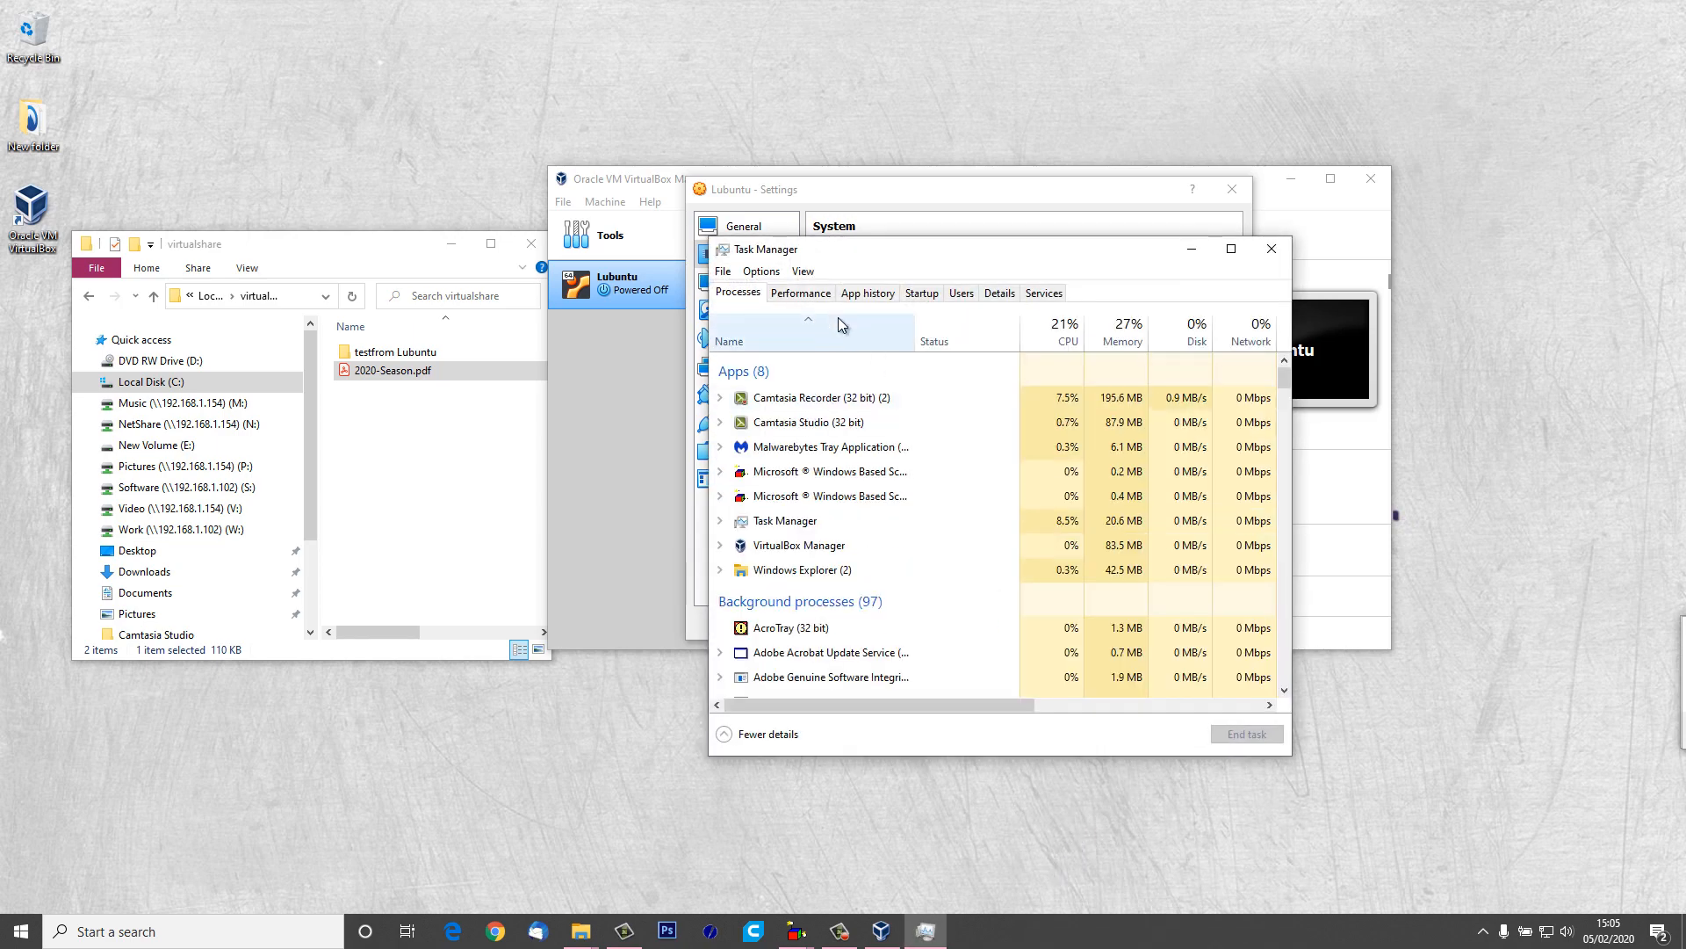
{"action": "left_click", "coordinate": [798, 293]}
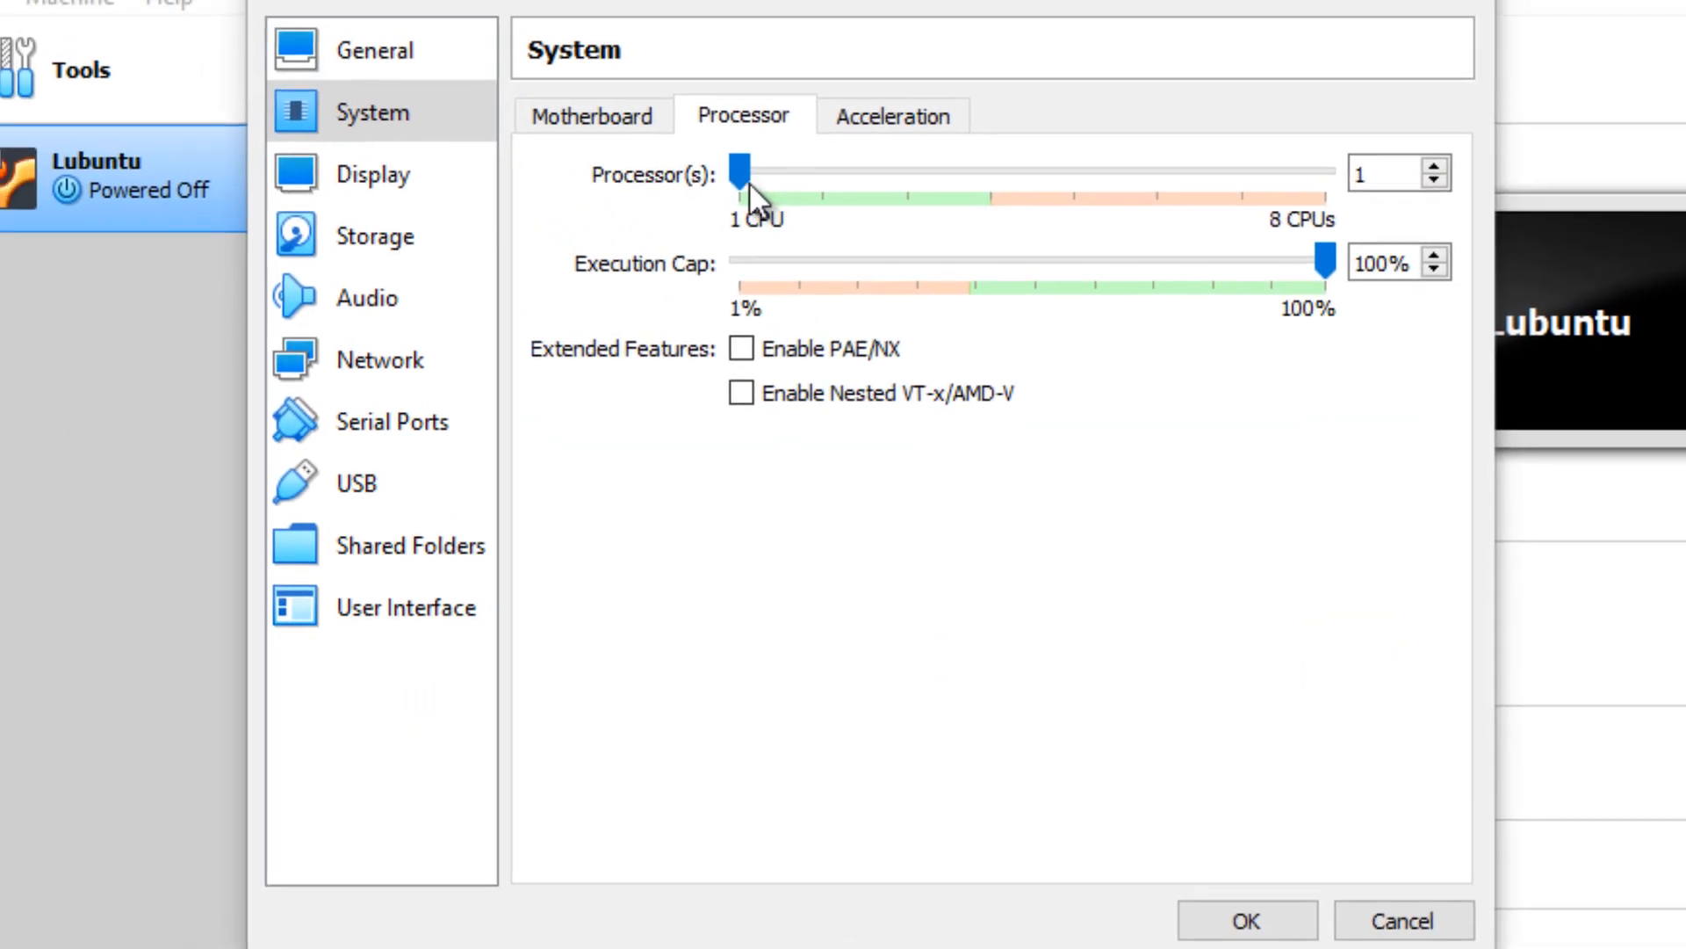
Step: Set the Lubuntu virtual machine's processor count to 2
{"action": "left_click", "coordinate": [822, 174]}
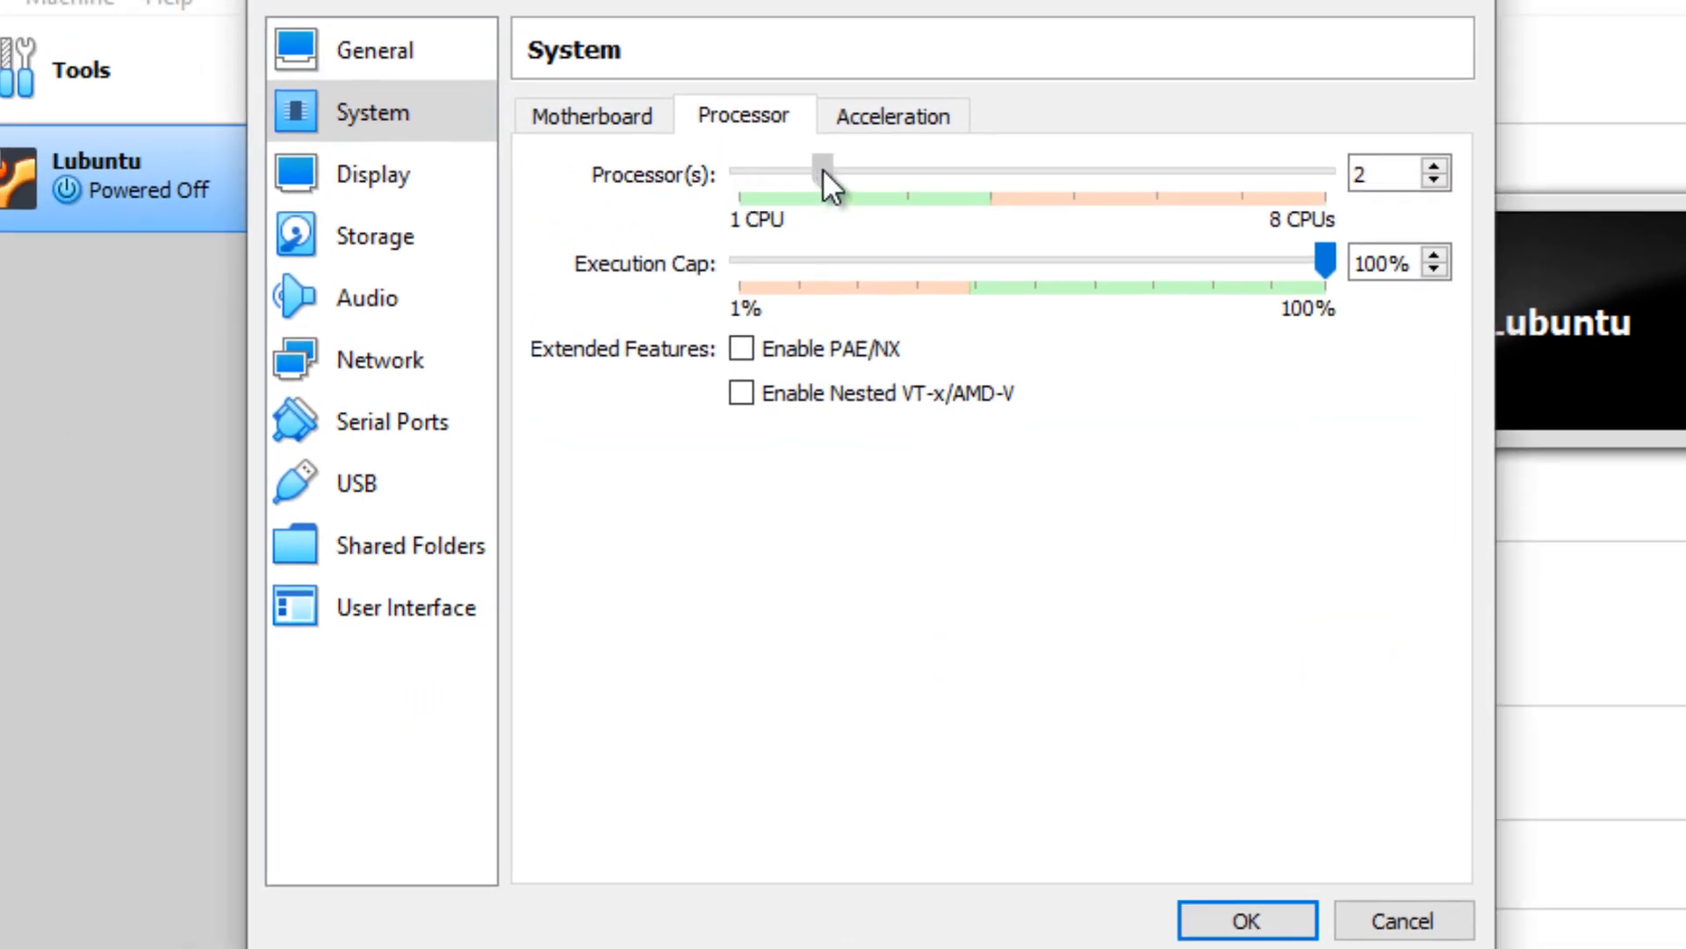
{"action": "left_click_drag", "start_coordinate": [866, 170], "coordinate": [1024, 183]}
{"action": "left_click_drag", "start_coordinate": [990, 178], "coordinate": [950, 164]}
{"action": "left_click", "coordinate": [820, 169]}
Step: Set Lubuntu's video memory to 64 MB and enable 3D acceleration in its display settings
{"action": "left_click", "coordinate": [387, 171]}
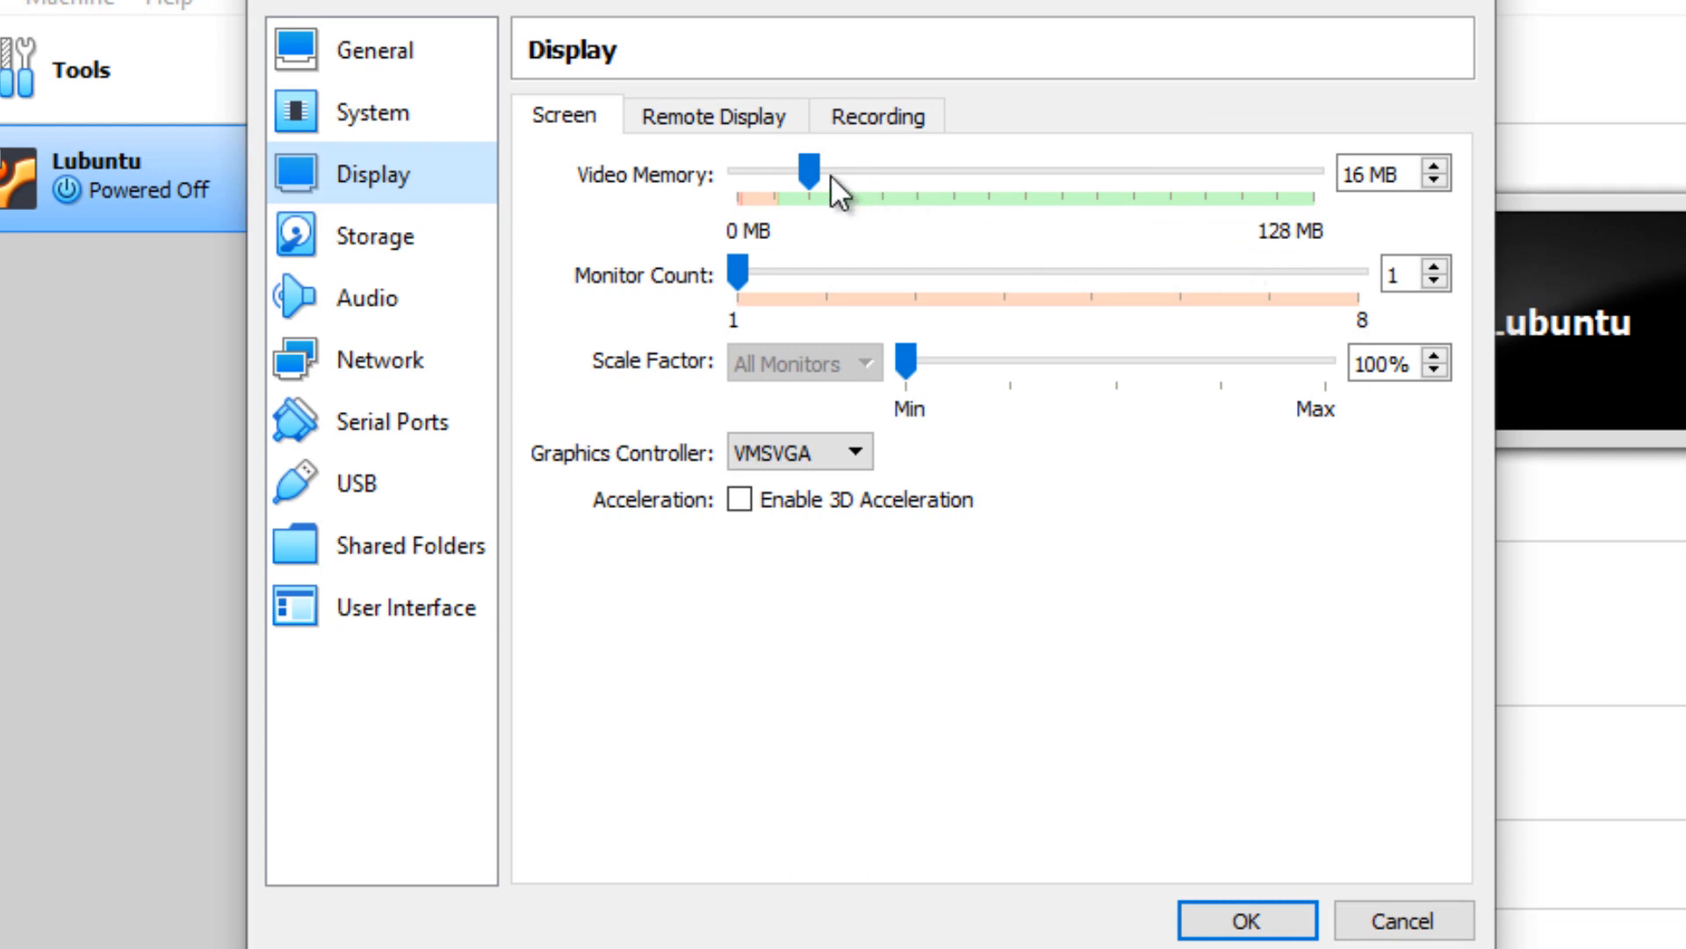
{"action": "left_click_drag", "start_coordinate": [831, 173], "coordinate": [1020, 173]}
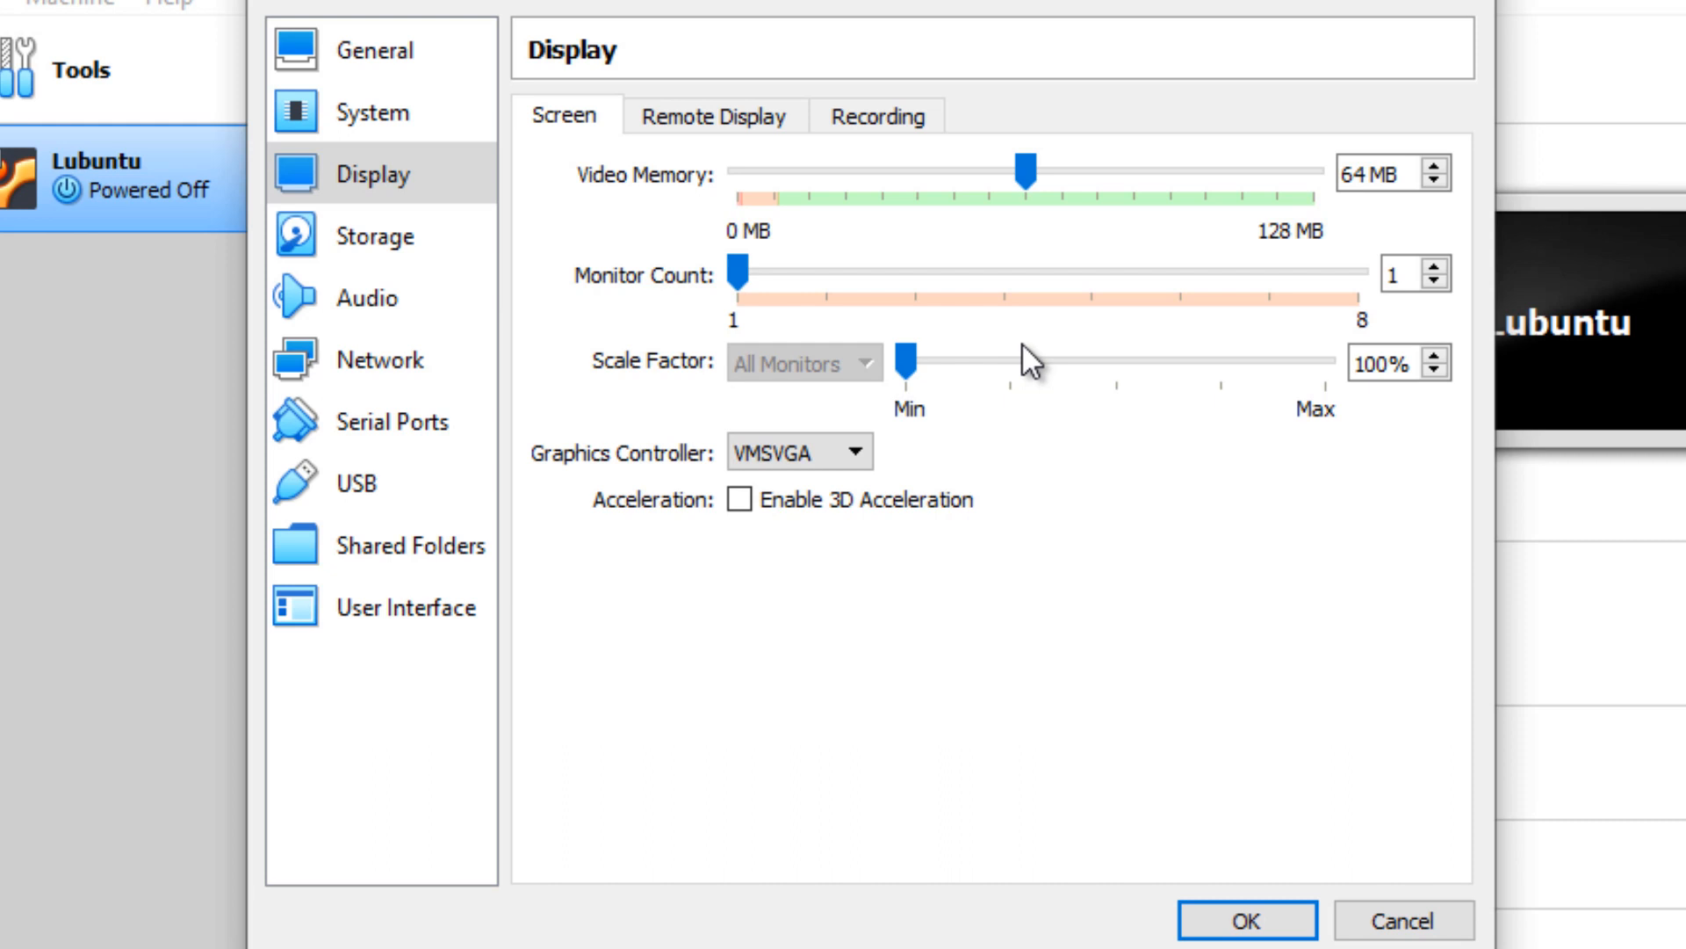
{"action": "left_click", "coordinate": [448, 174]}
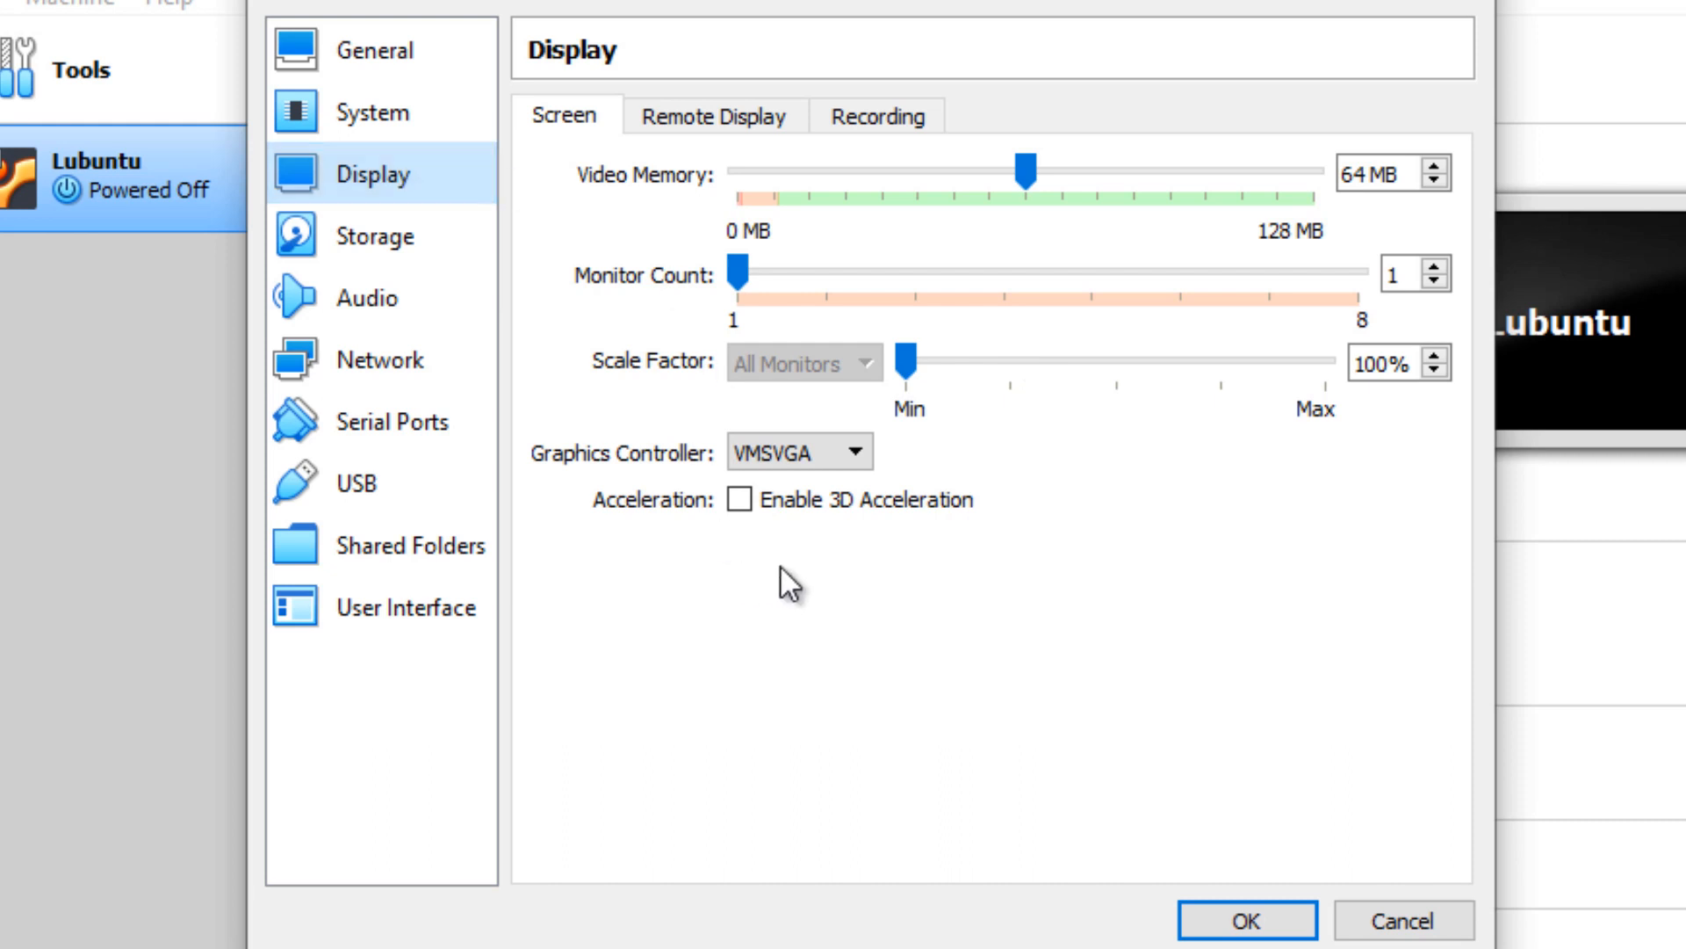
{"action": "left_click", "coordinate": [741, 501]}
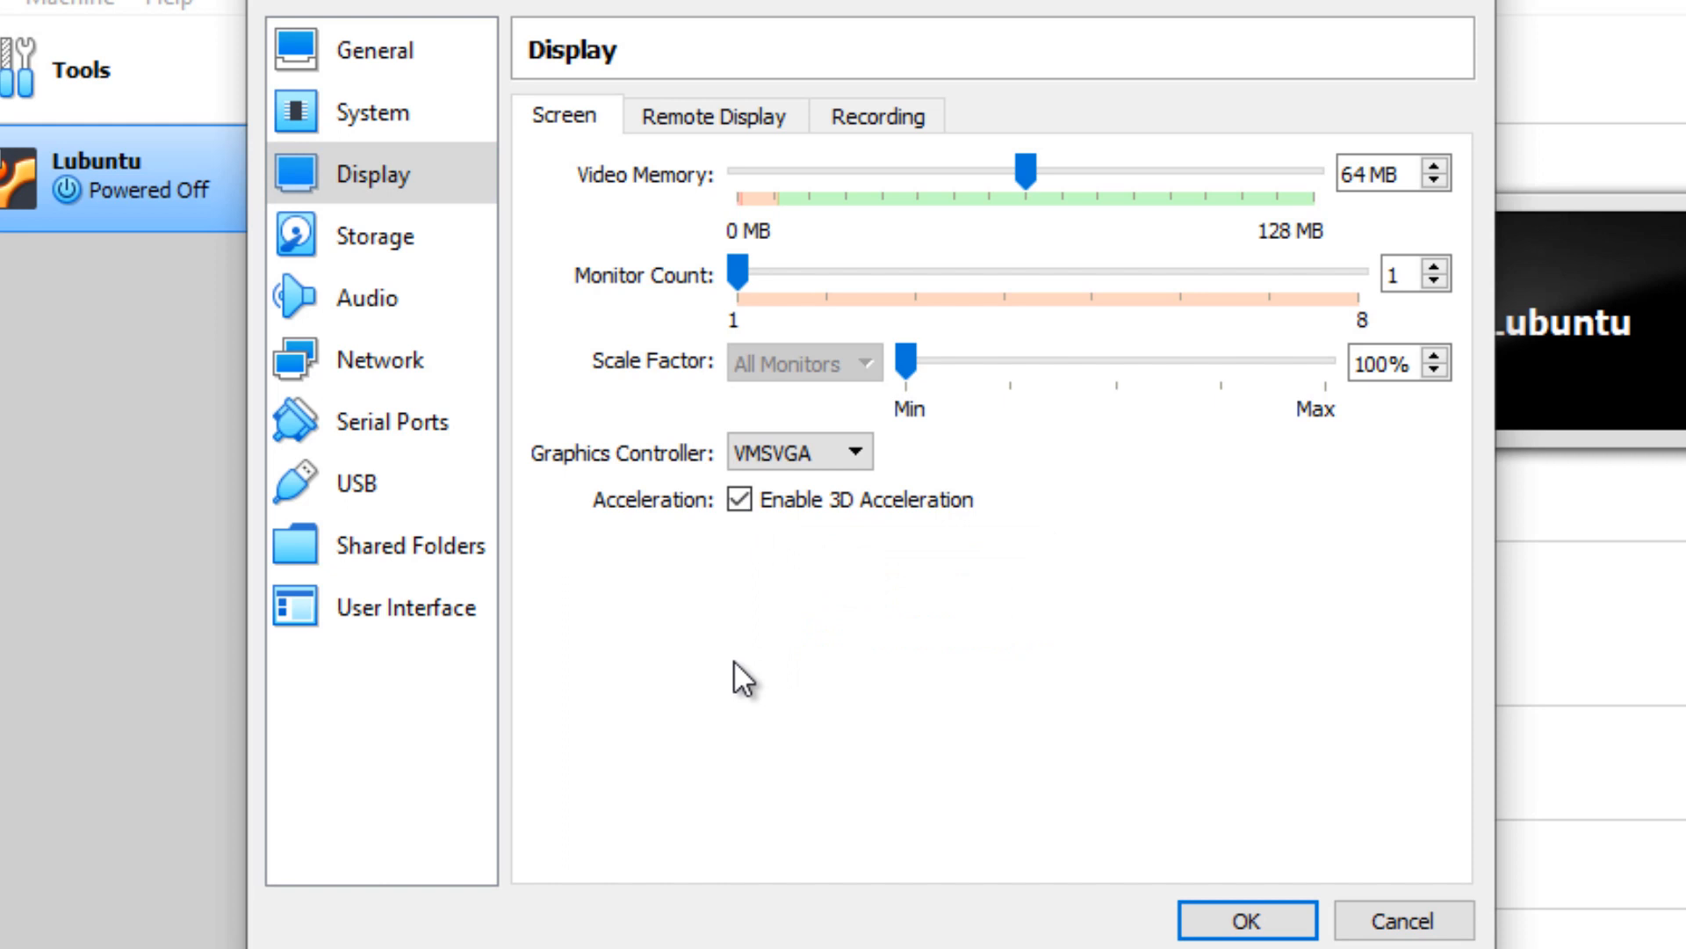
Step: Review Lubuntu's storage, audio, network, serial port and USB settings
{"action": "left_click", "coordinate": [375, 249]}
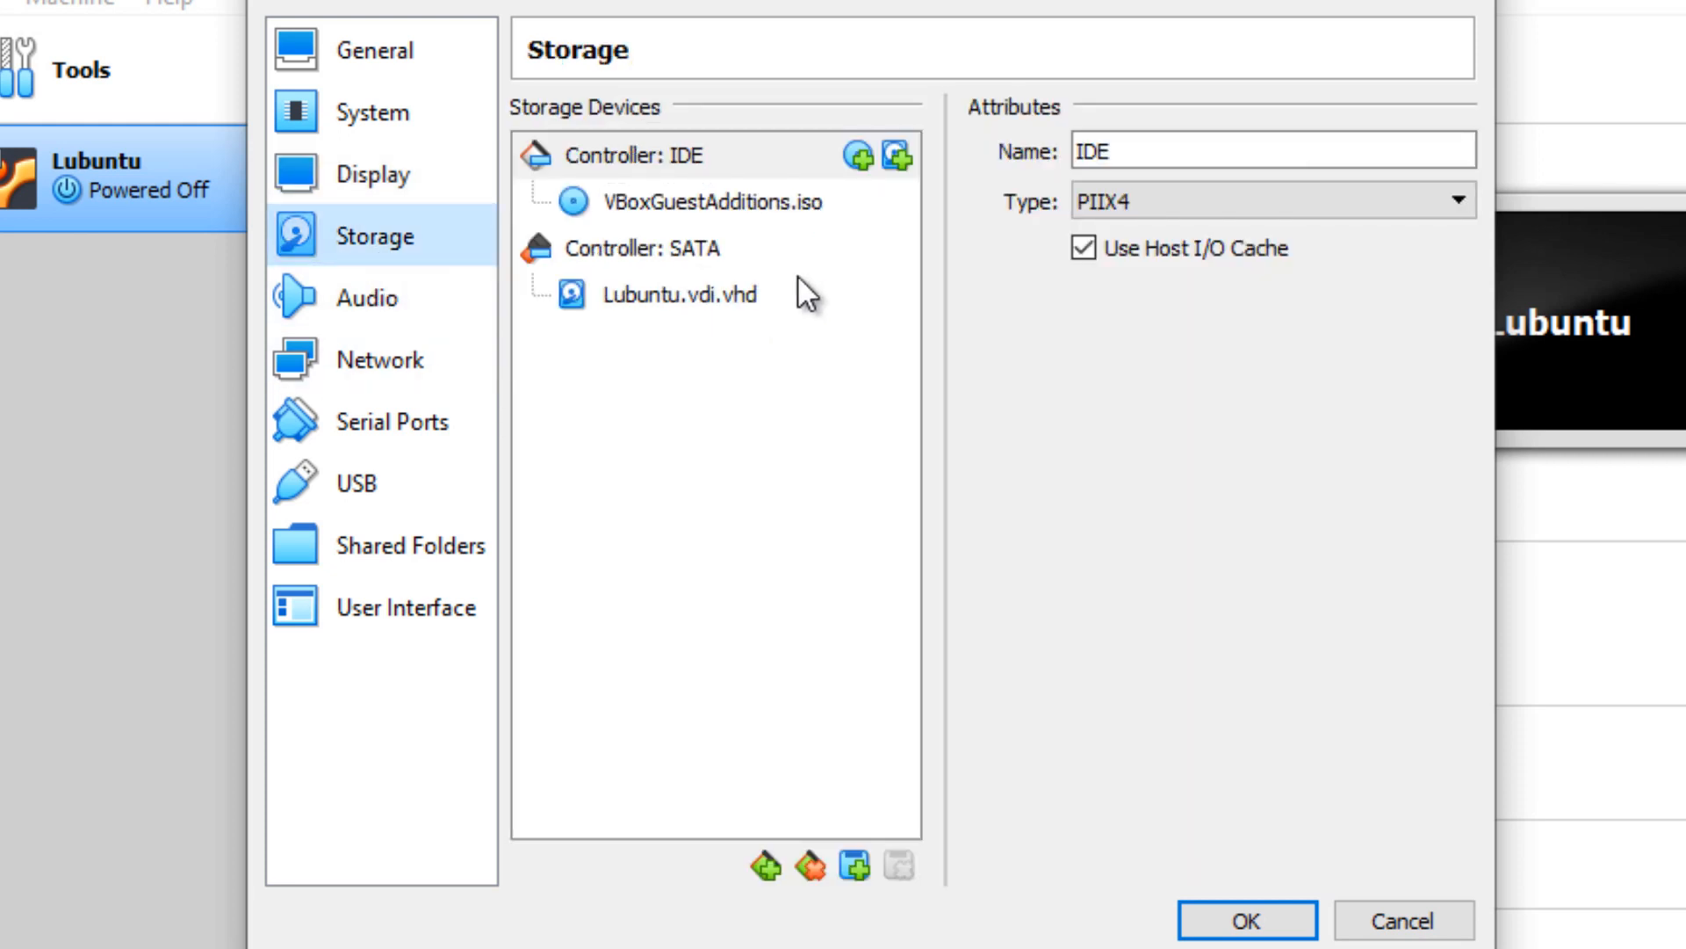
{"action": "left_click", "coordinate": [403, 302]}
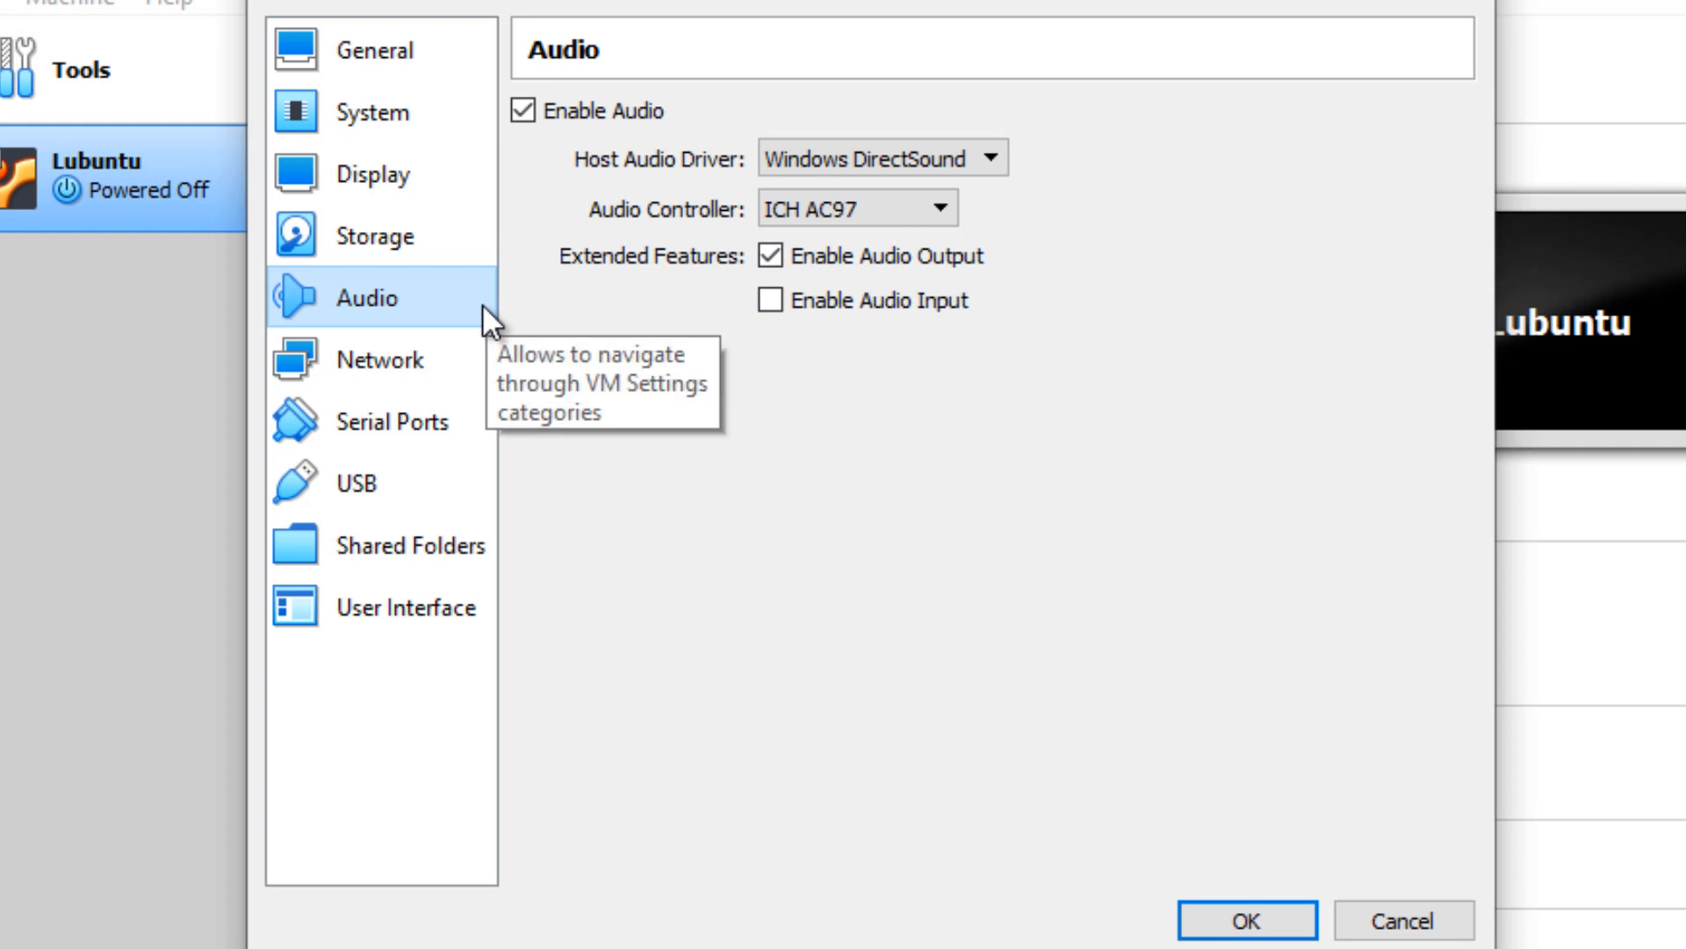
{"action": "left_click", "coordinate": [419, 361]}
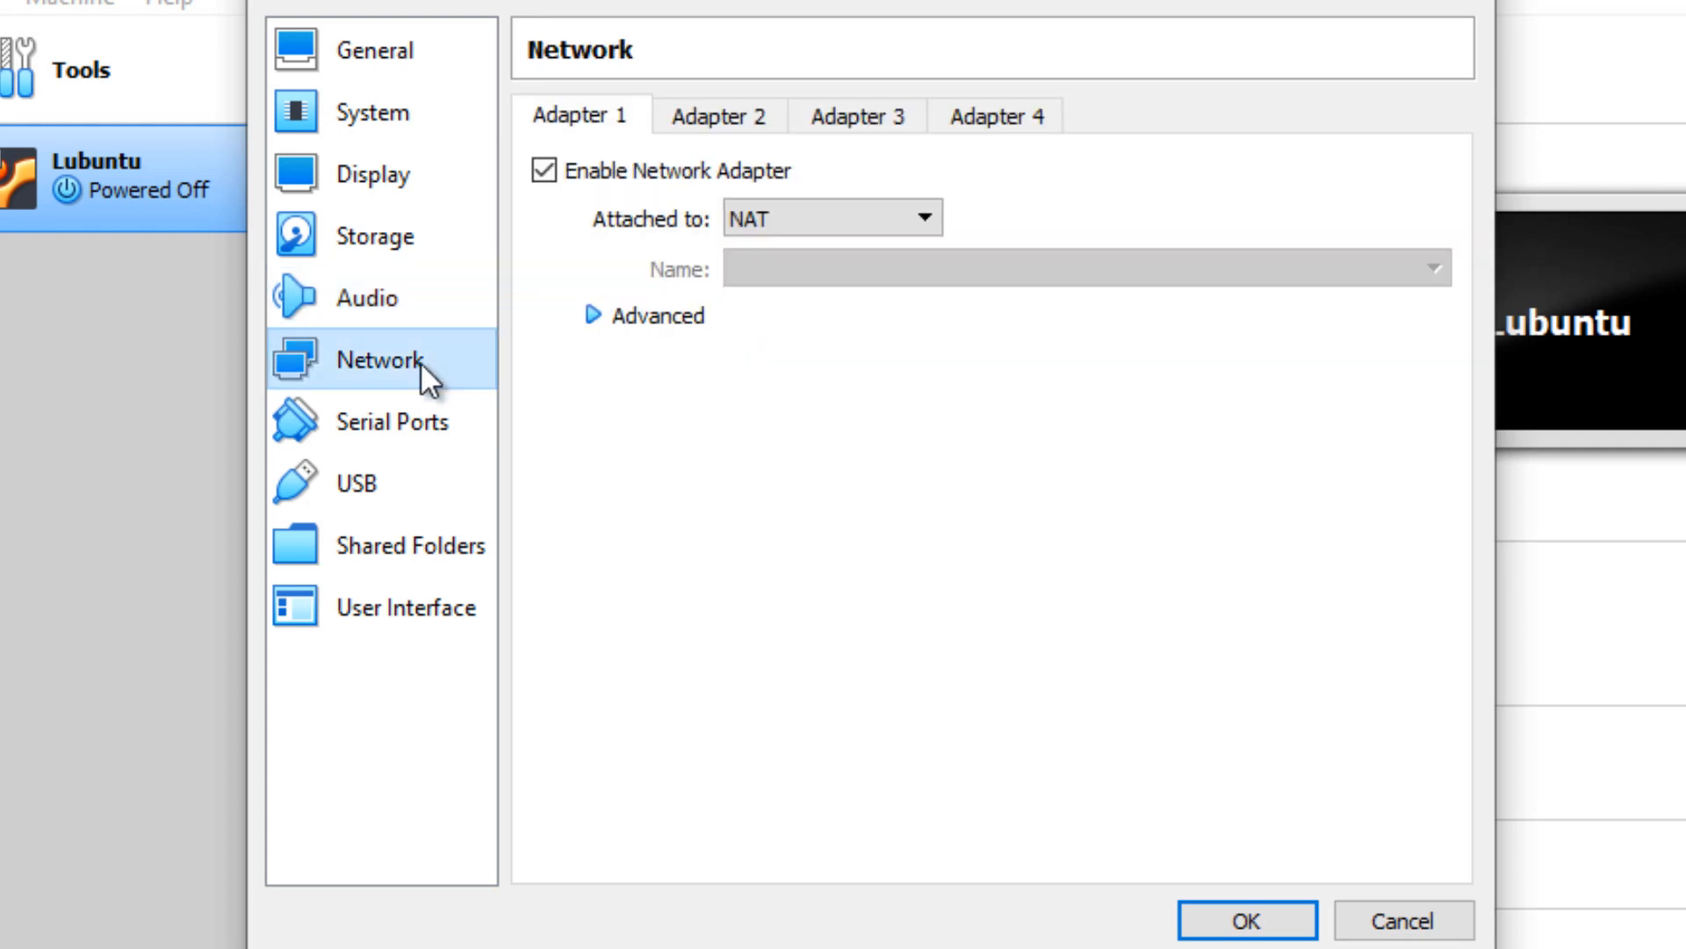
{"action": "left_click", "coordinate": [397, 422]}
{"action": "key", "text": "Down"}
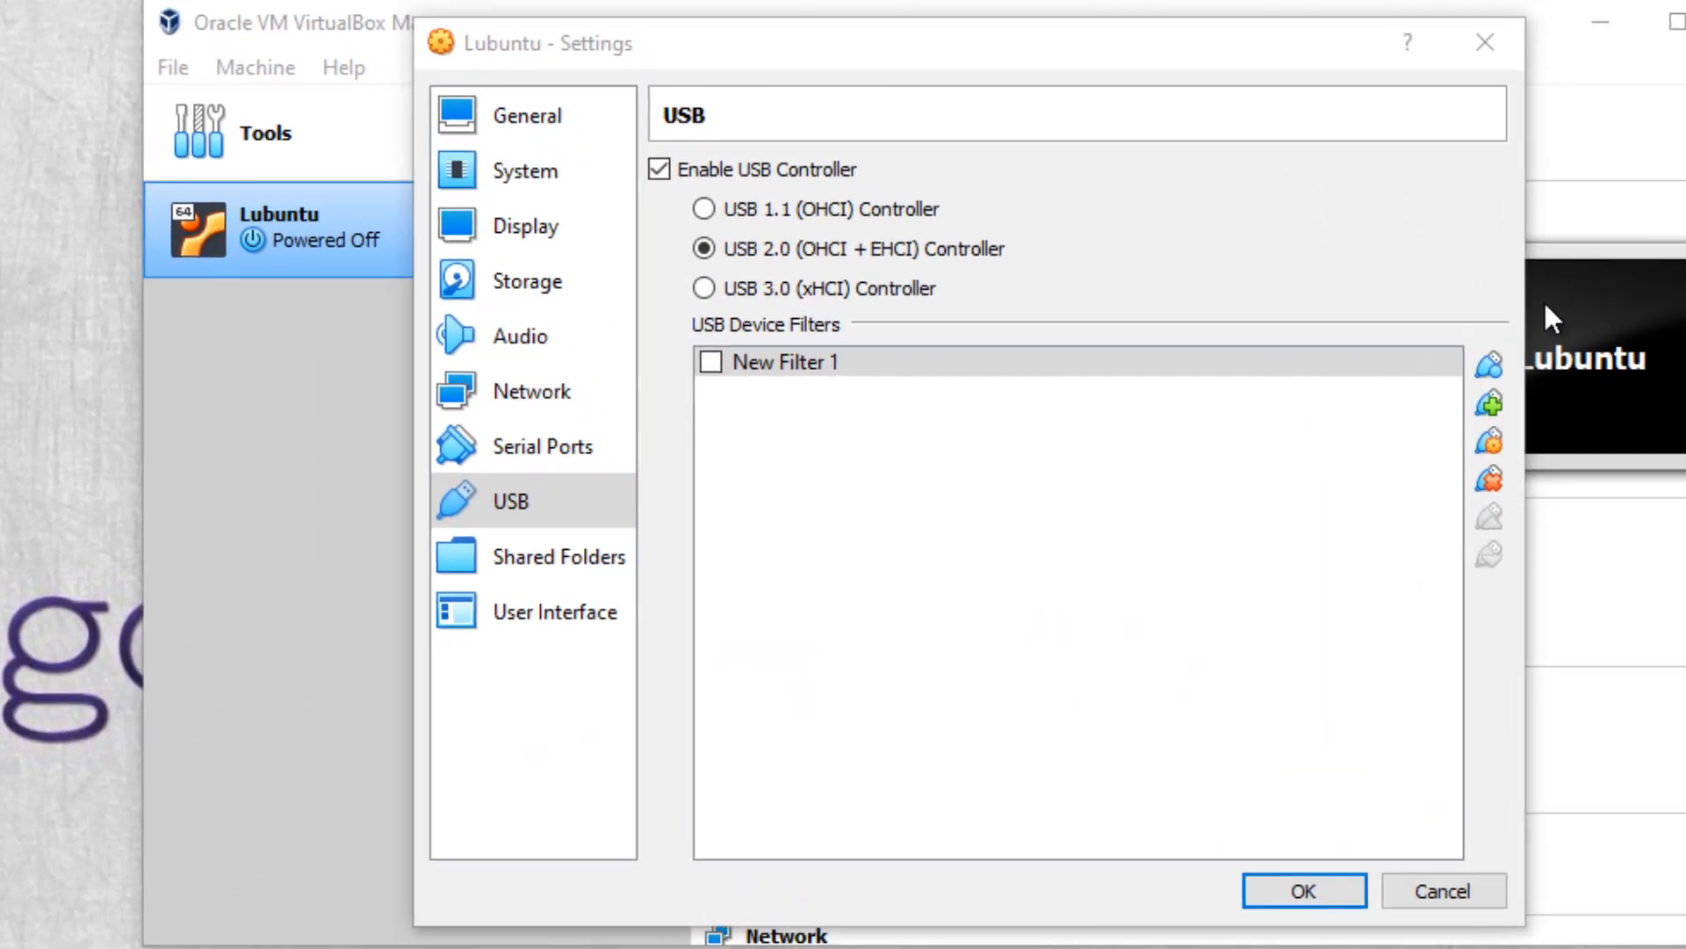
Step: Add a USB device filter for the Generic USB2.0 Card Reader [0100] and save the virtual machine settings
{"action": "left_click", "coordinate": [1490, 402]}
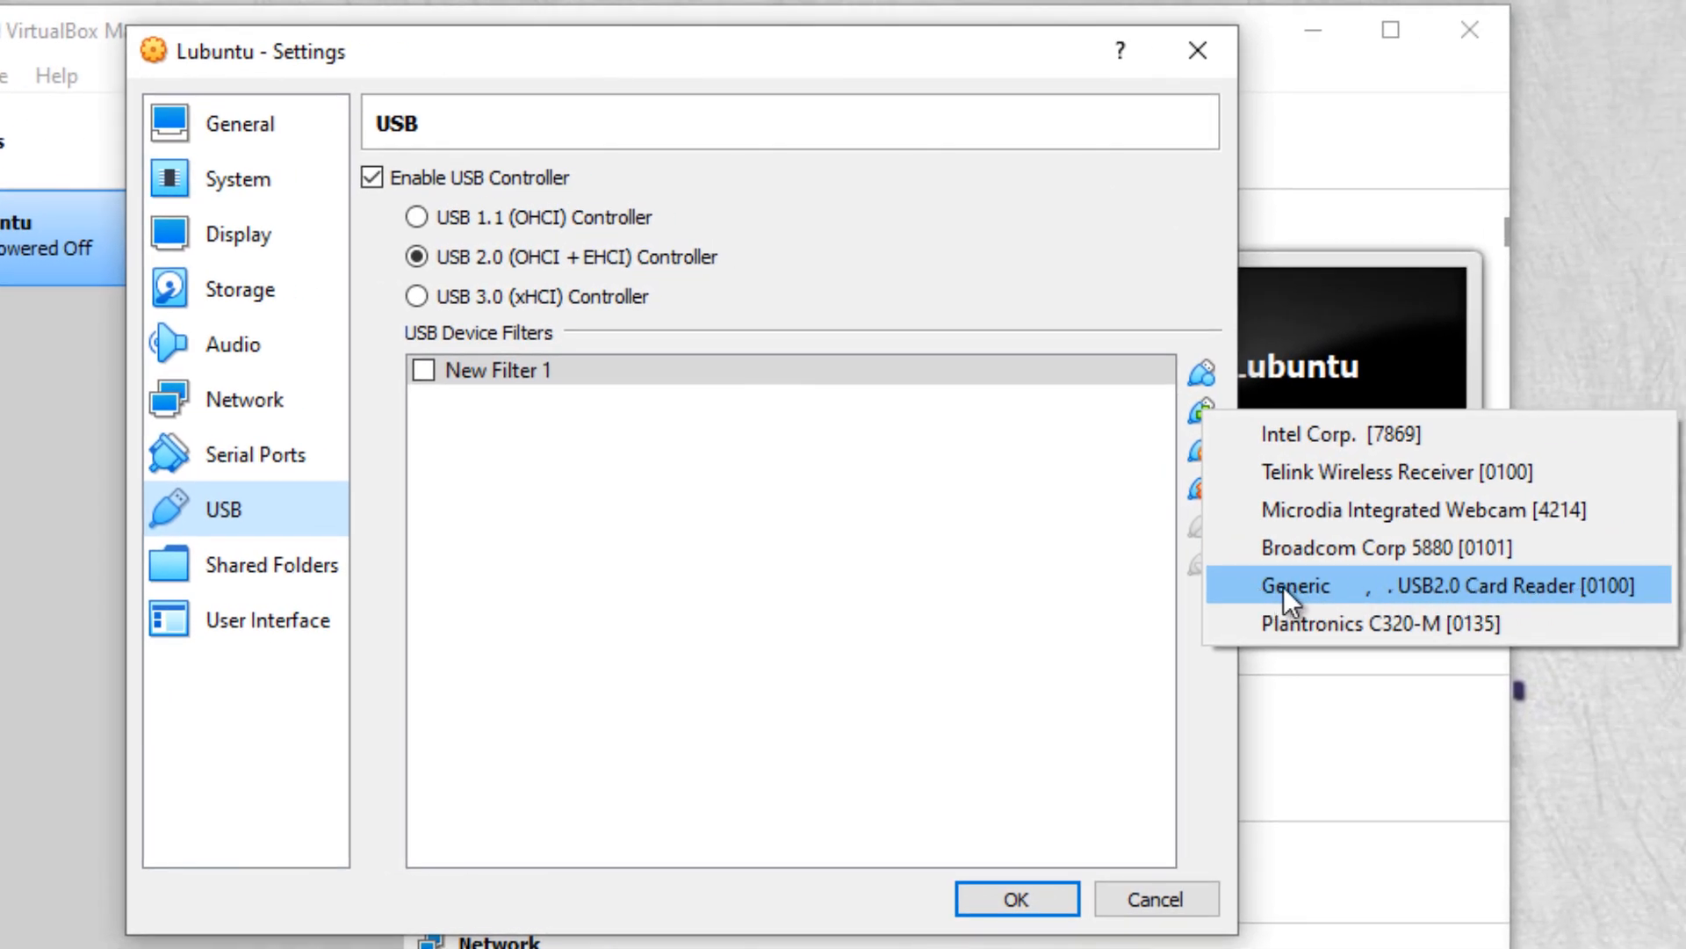
{"action": "left_click", "coordinate": [1284, 586]}
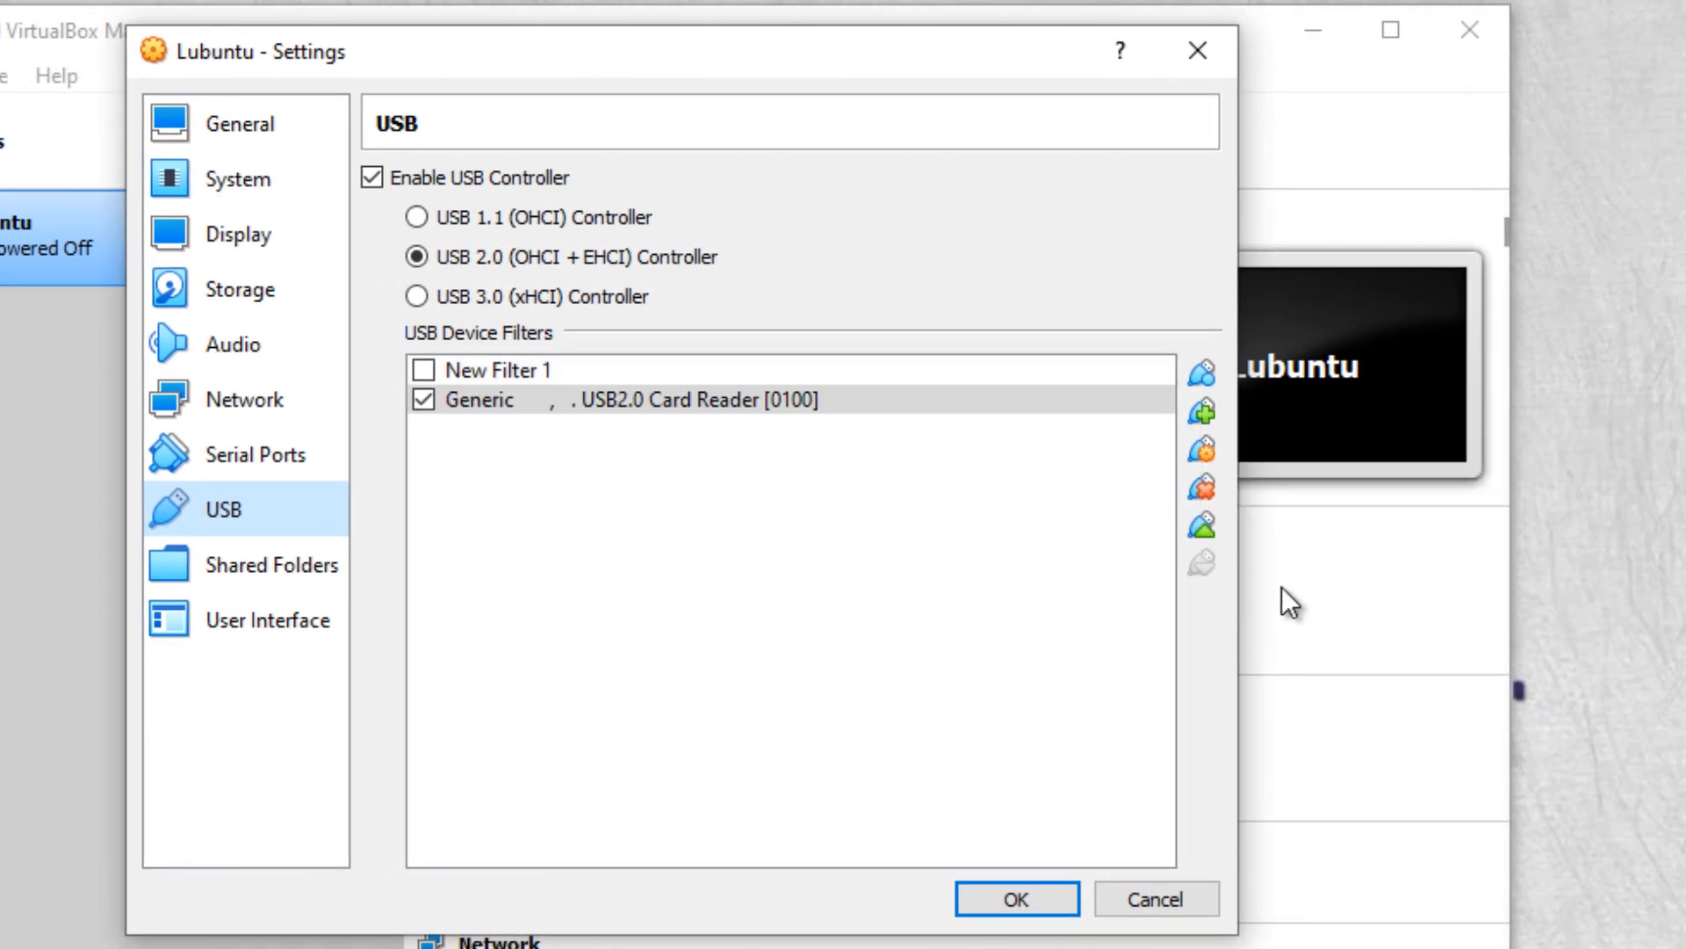
{"action": "left_click", "coordinate": [1022, 901]}
Step: Switch the running Lubuntu virtual machine to full-screen mode and confirm the switch
{"action": "left_click", "coordinate": [666, 144]}
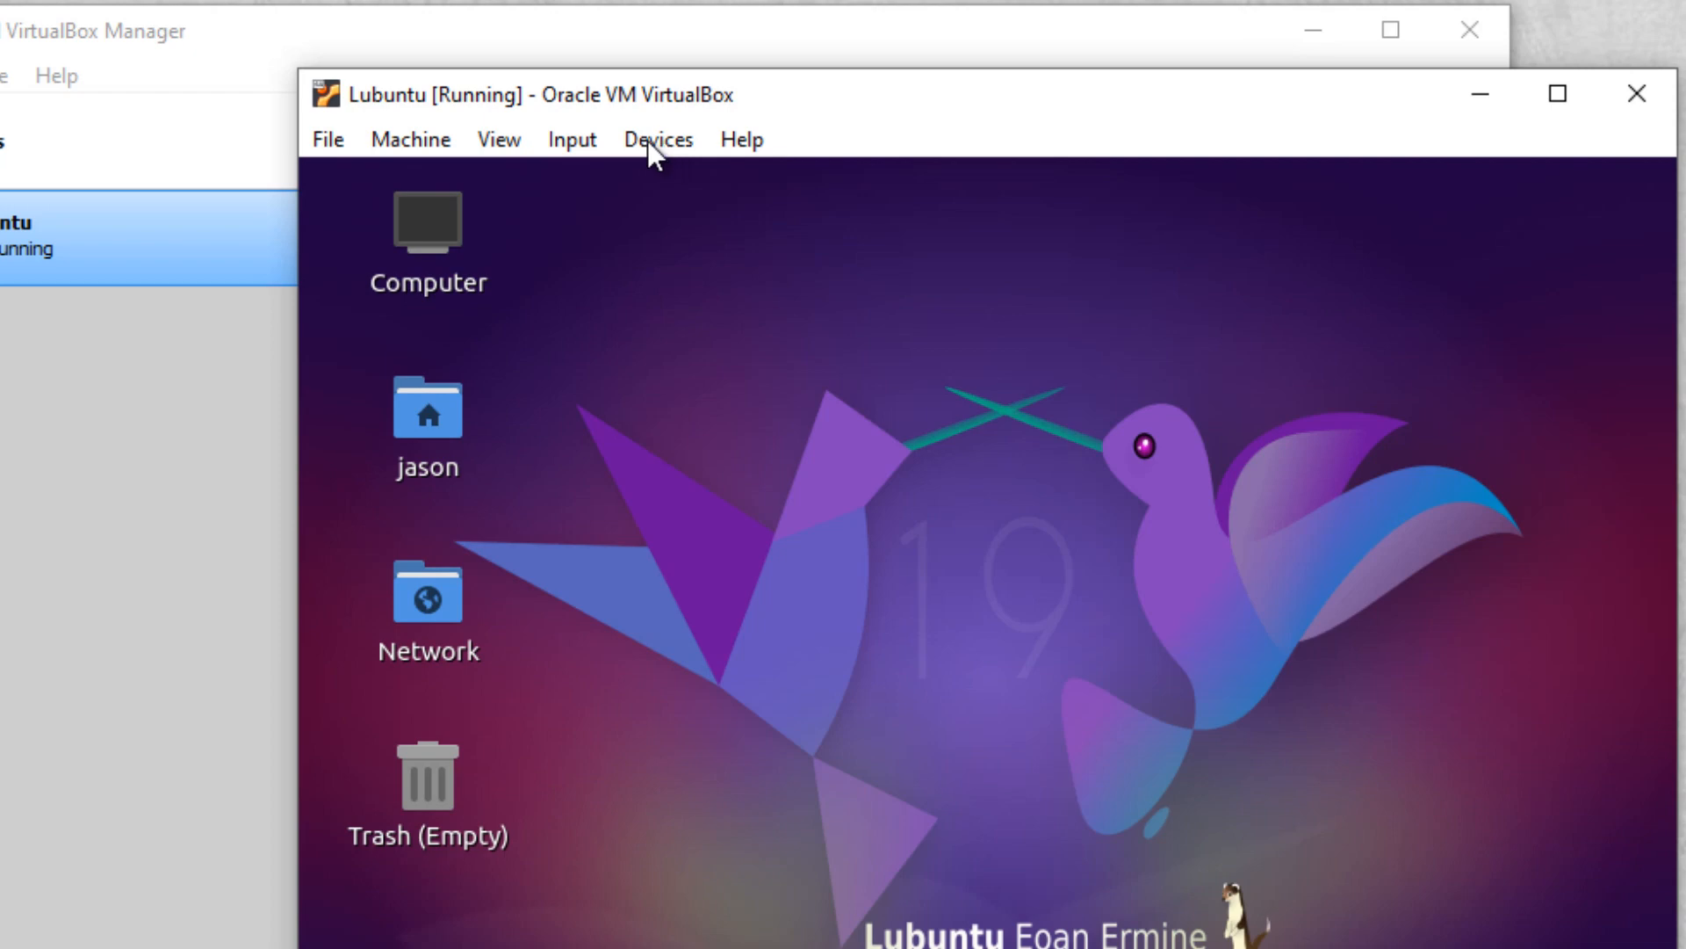
{"action": "left_click", "coordinate": [488, 141]}
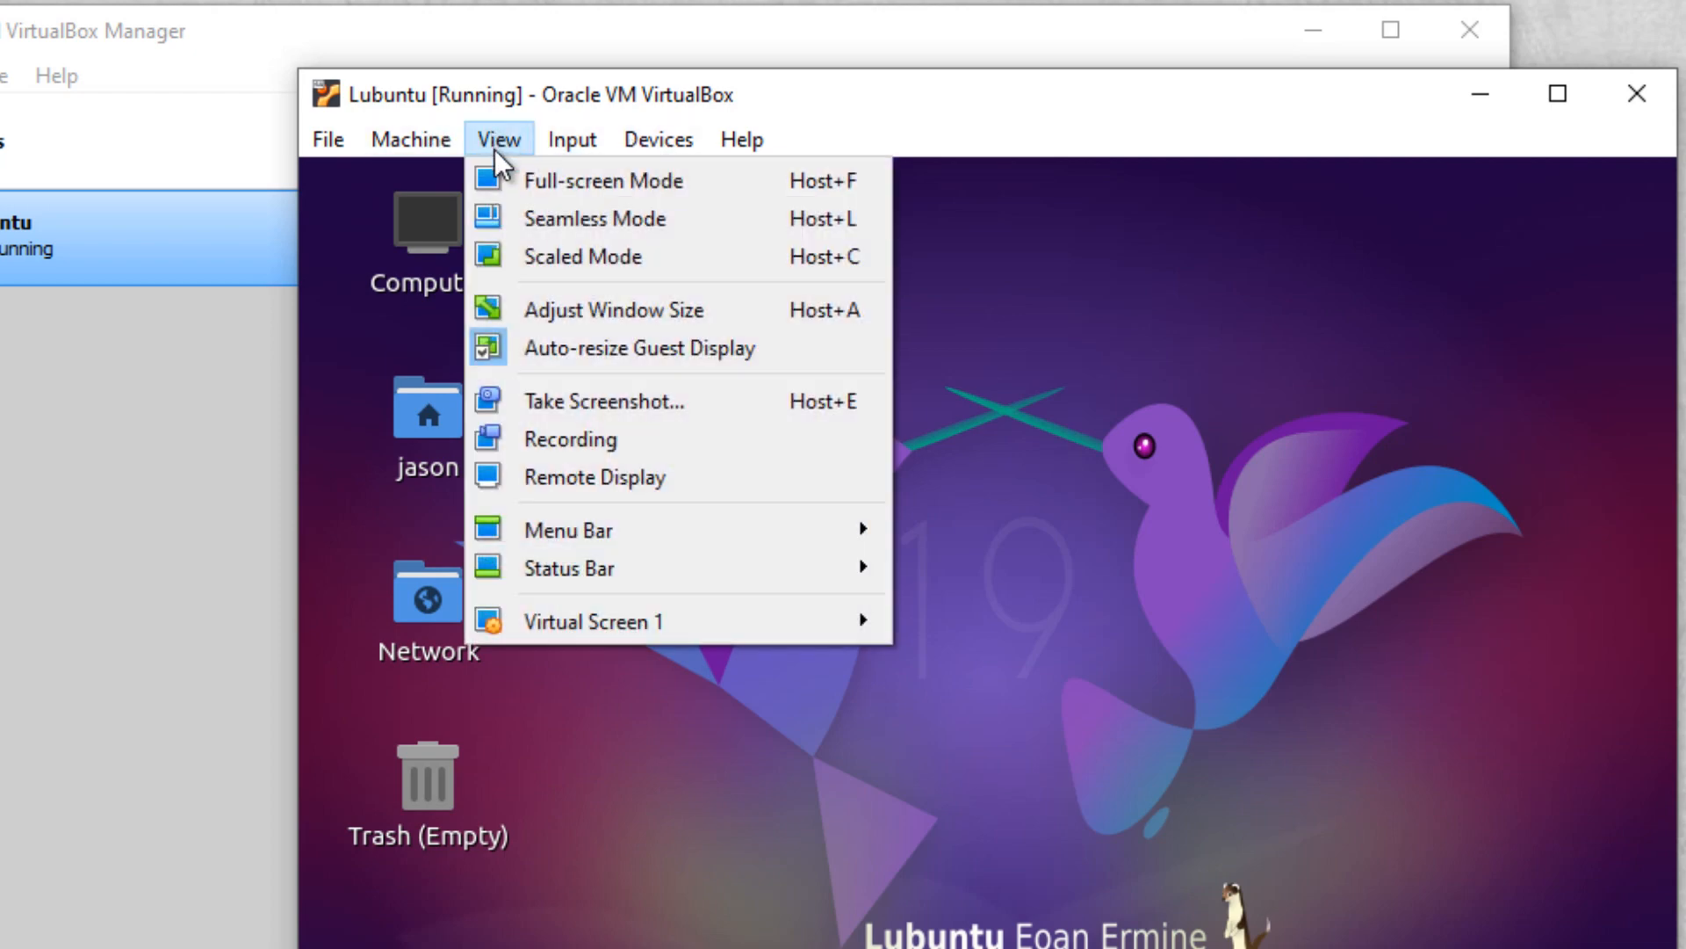
{"action": "left_click", "coordinate": [552, 177]}
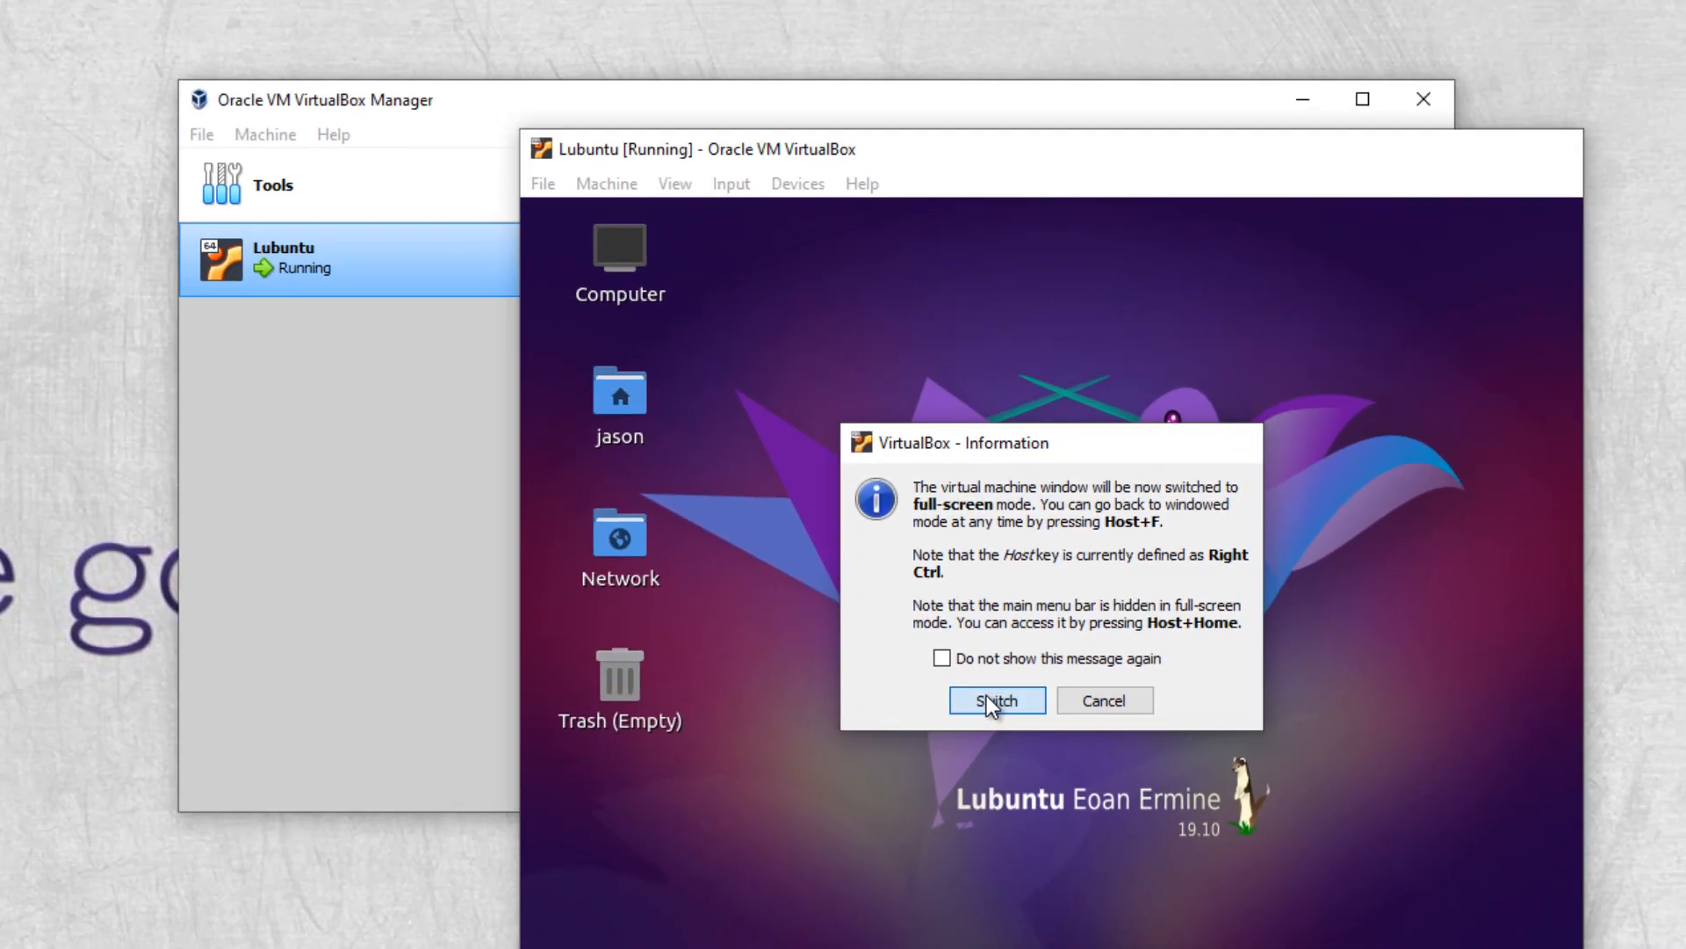
{"action": "left_click", "coordinate": [917, 809]}
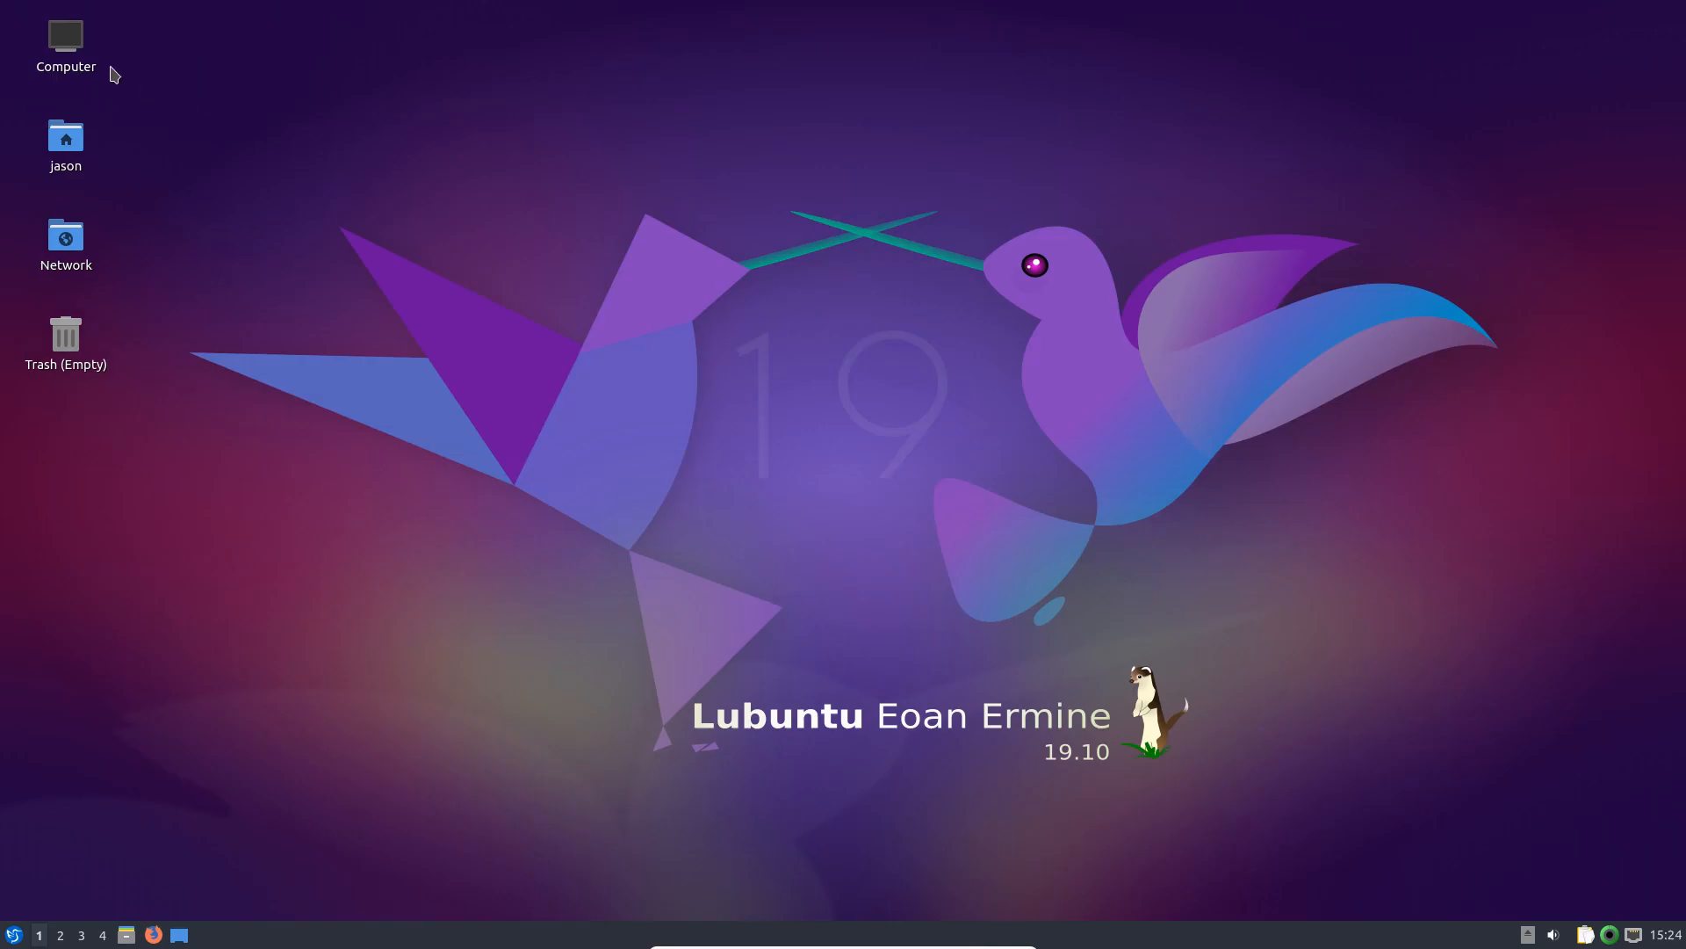
Step: Browse the card reader's 32 GB Volume from Computer, view the 10030101 folder inside DCIM, and return to the volume's root
{"action": "double_click", "coordinate": [67, 47]}
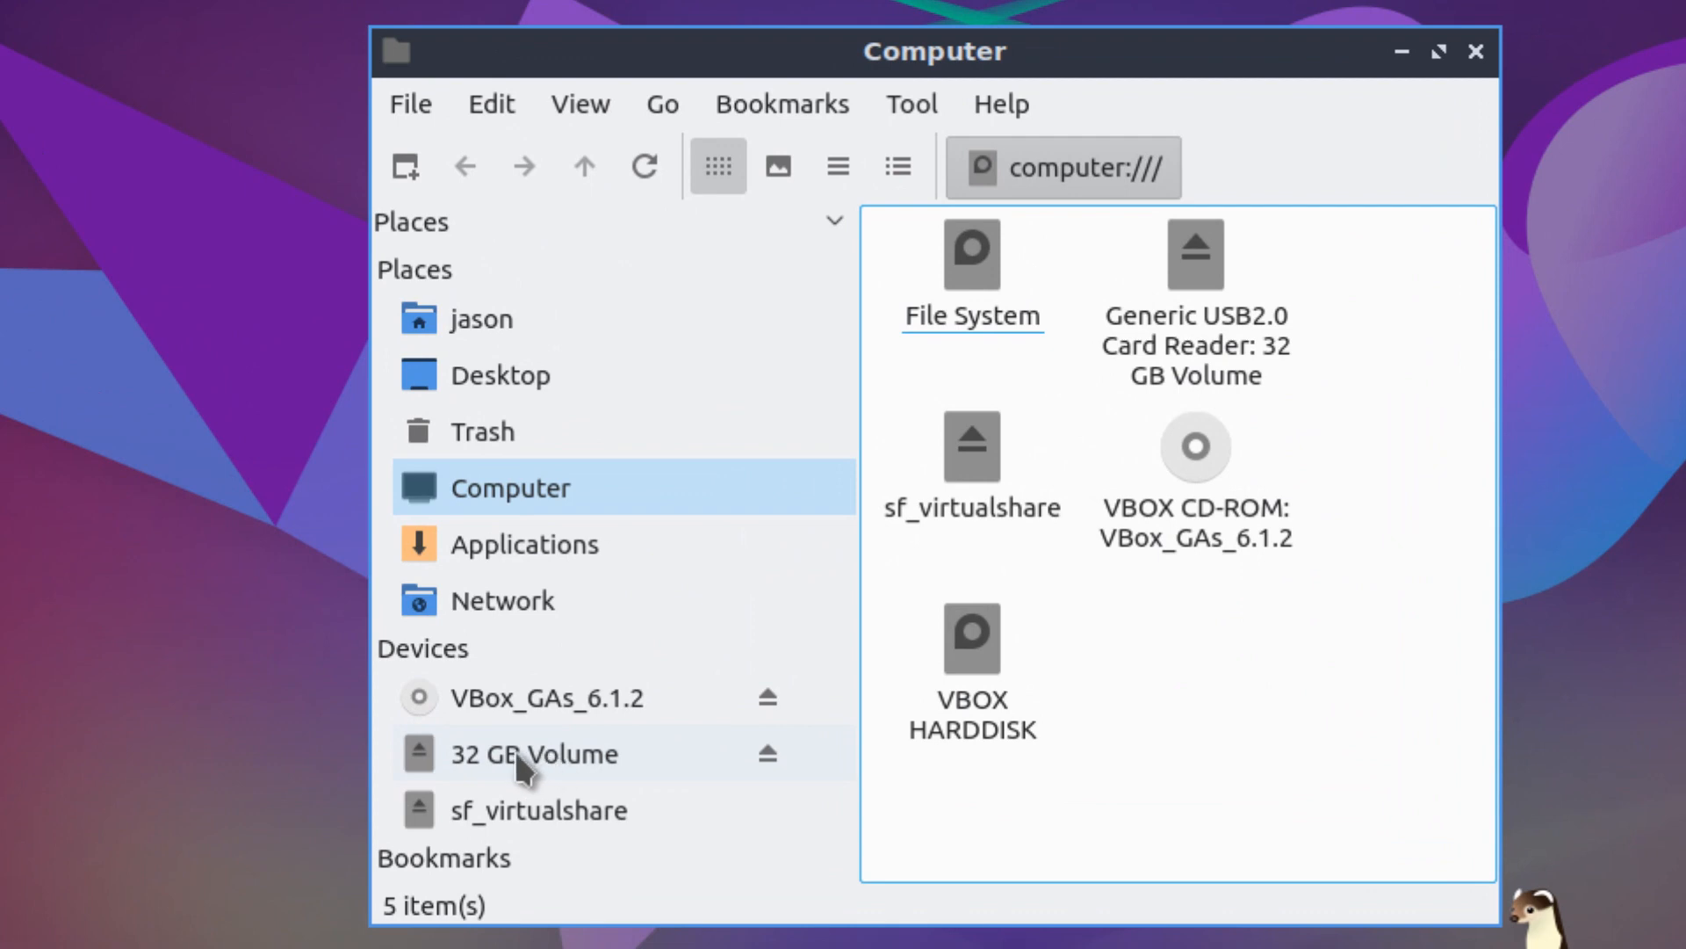
{"action": "left_click", "coordinate": [515, 751]}
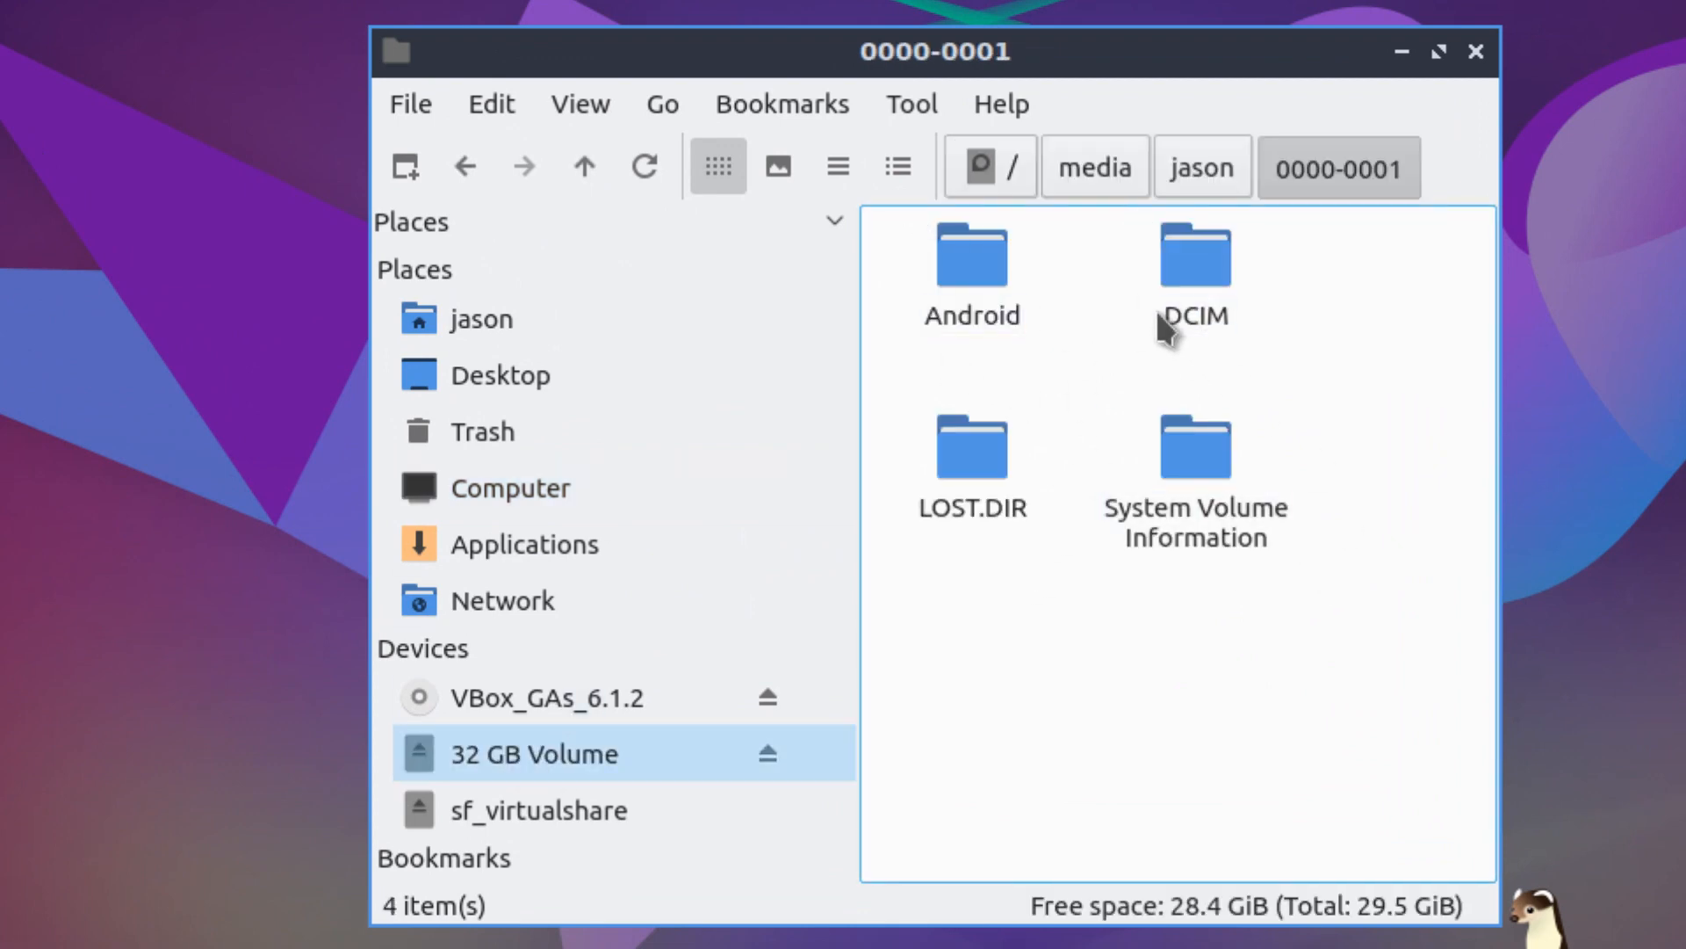
{"action": "double_click", "coordinate": [1197, 275]}
{"action": "double_click", "coordinate": [1002, 274]}
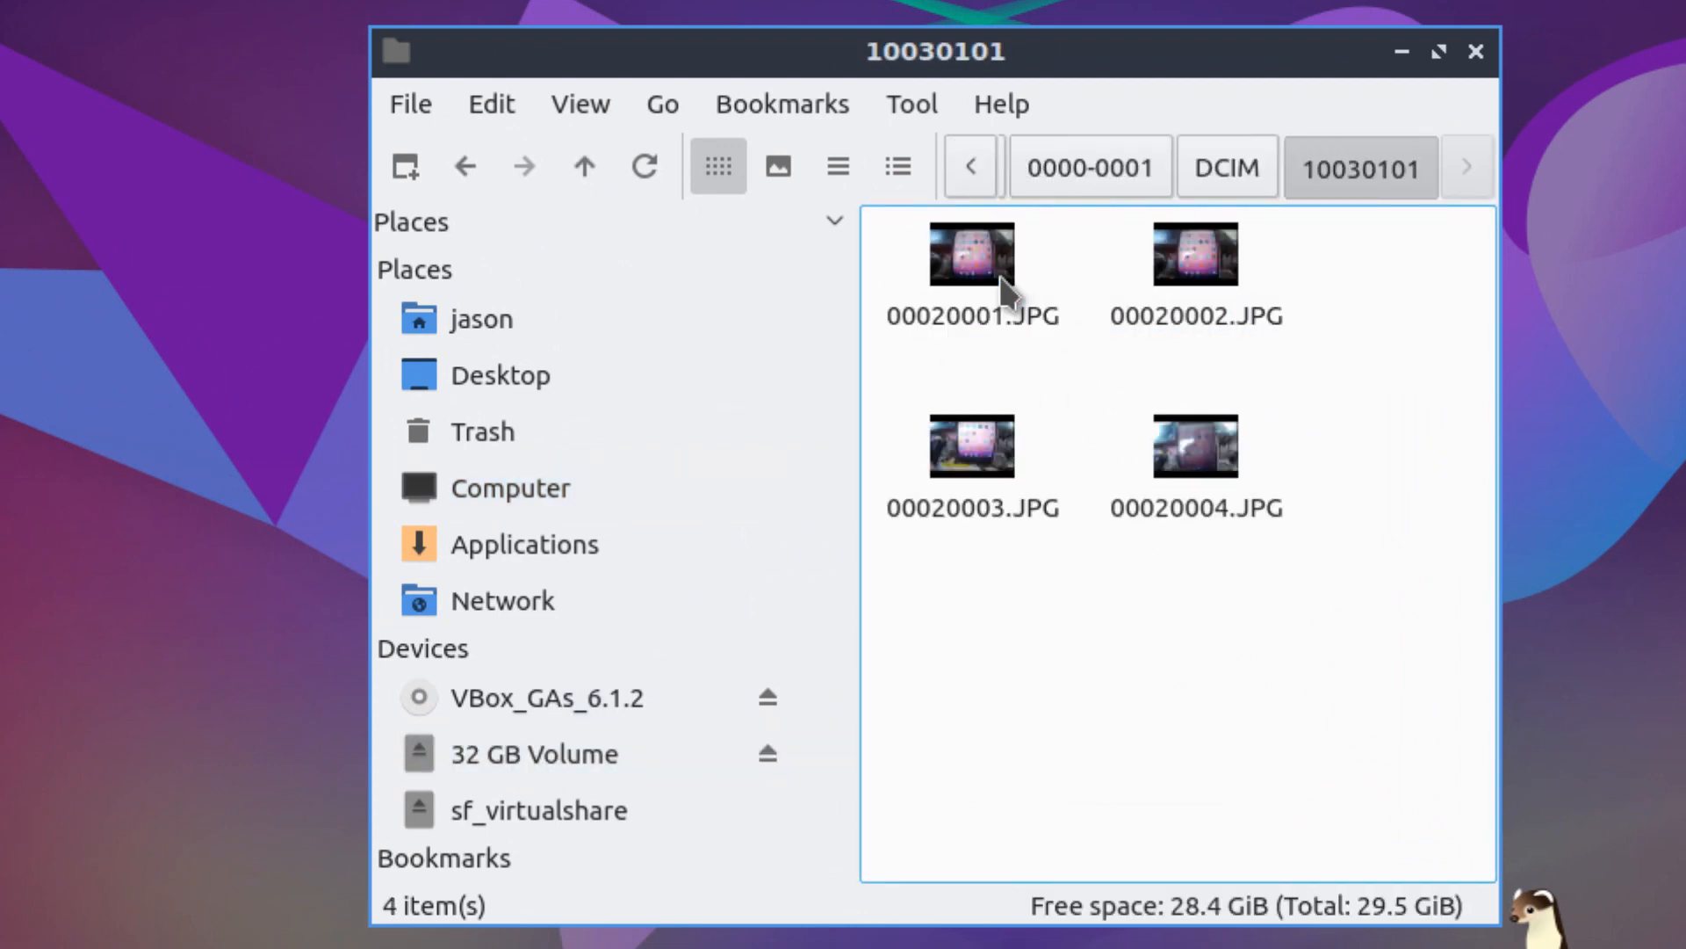
{"action": "left_click", "coordinate": [1251, 160]}
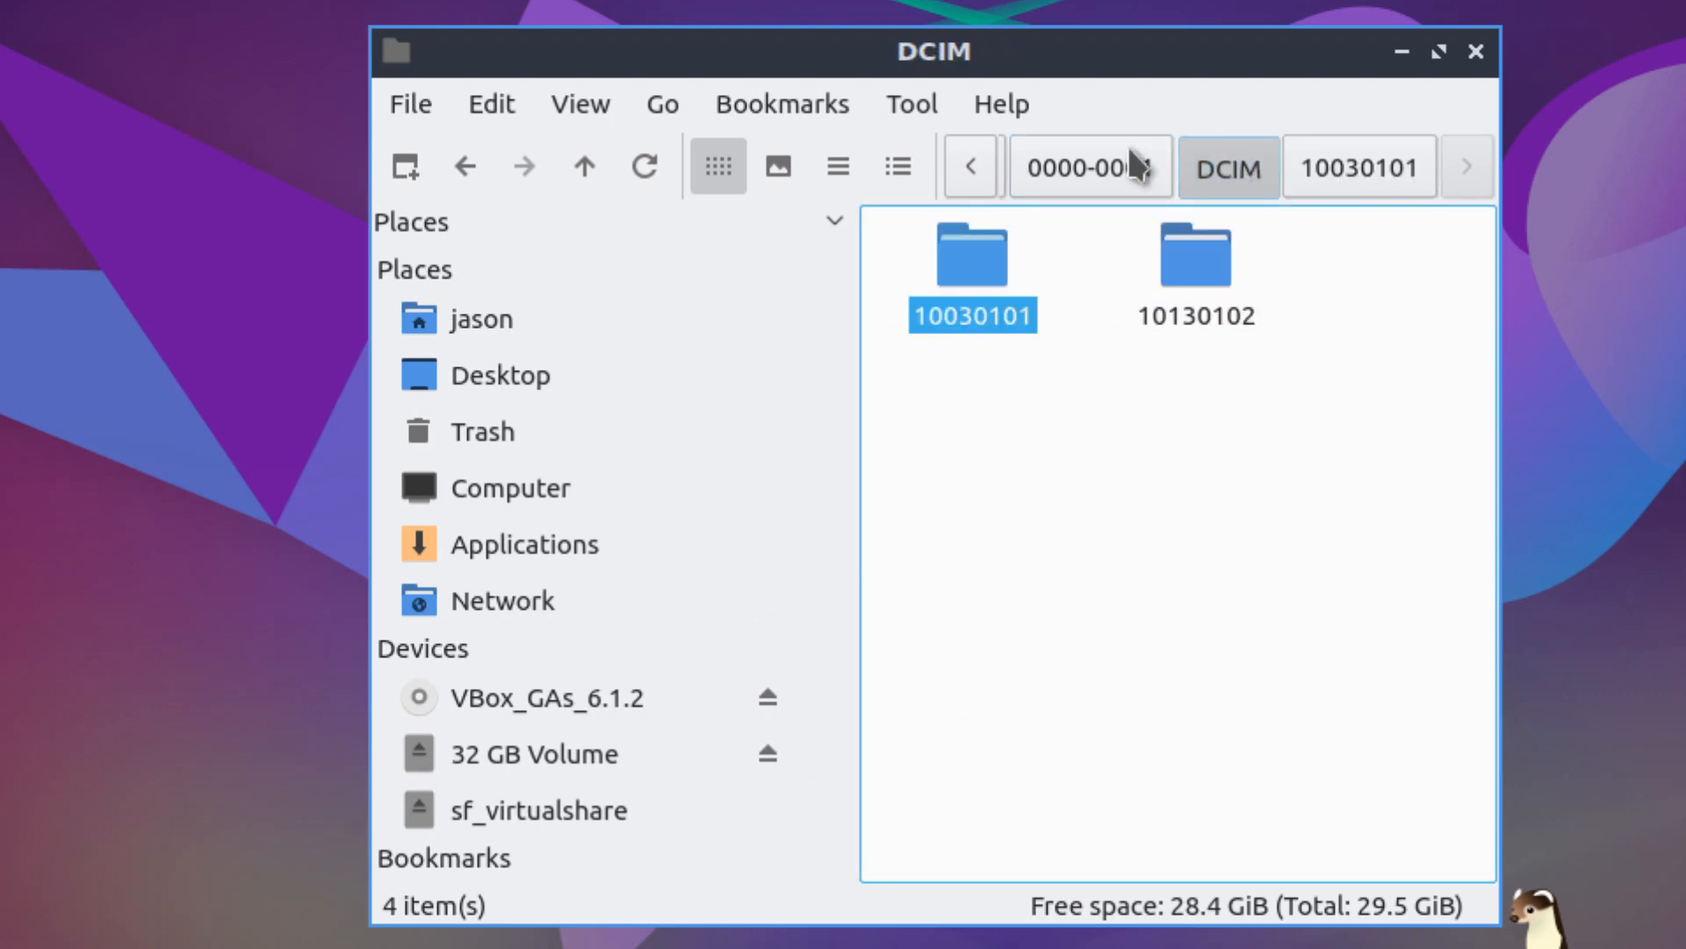
{"action": "left_click", "coordinate": [1130, 166]}
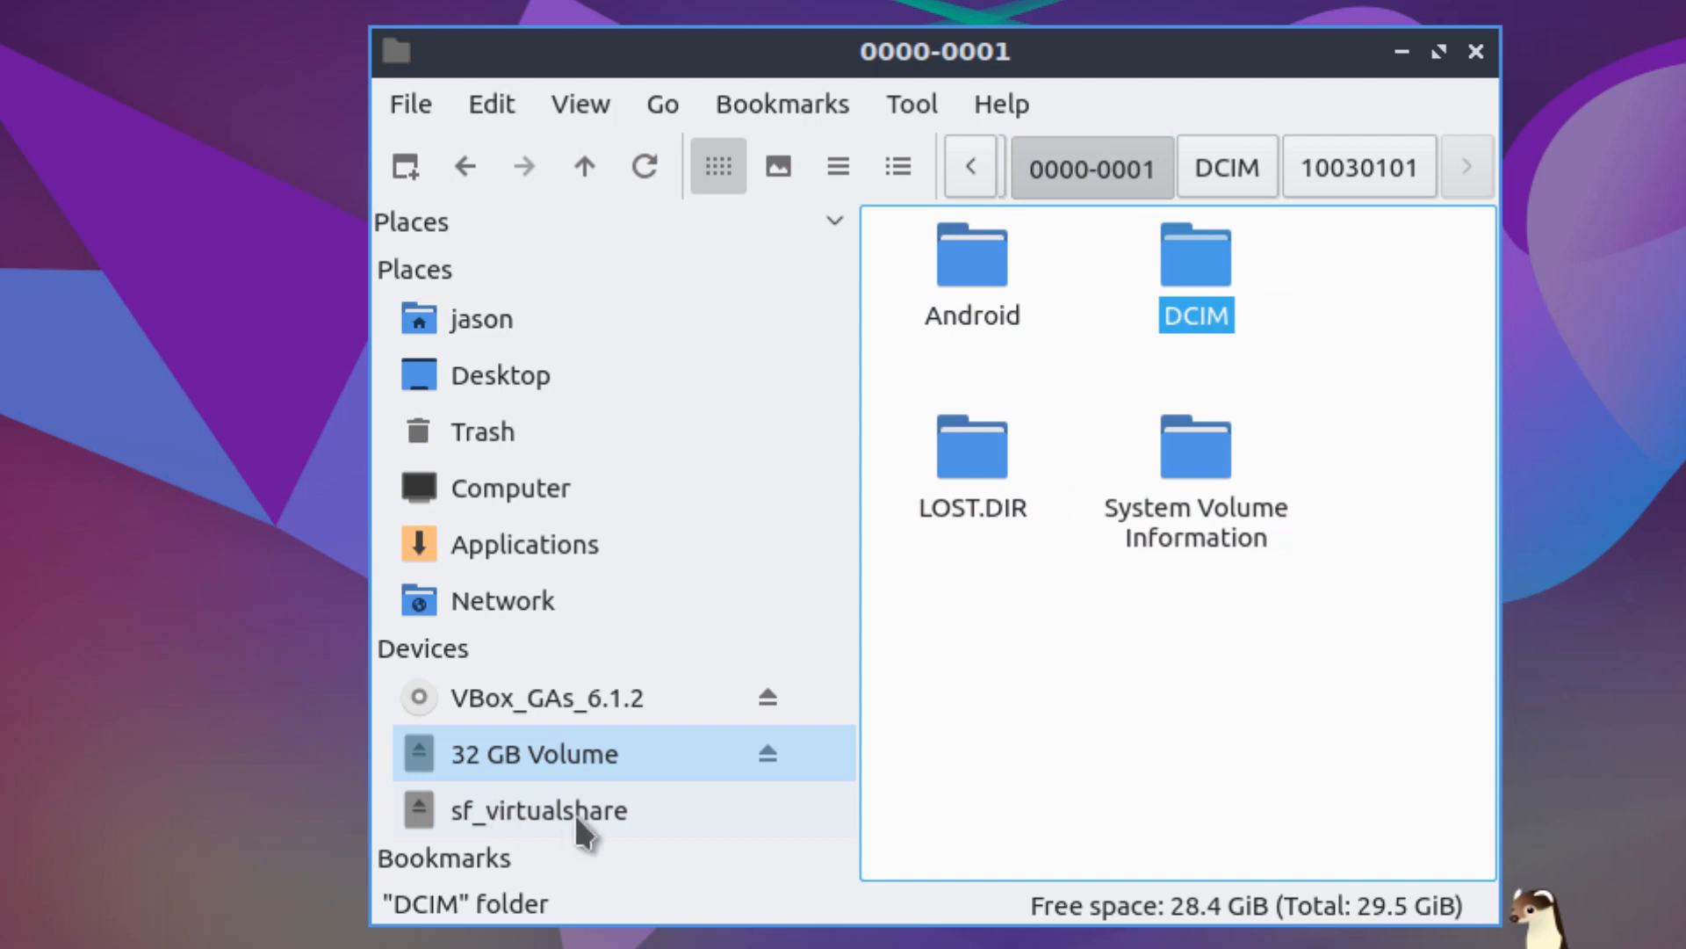
Step: Open the sf_virtualshare device and check its testfrom Lubuntu folder and 2020-Season.pdf file
{"action": "left_click", "coordinate": [550, 815]}
{"action": "left_click", "coordinate": [1233, 251]}
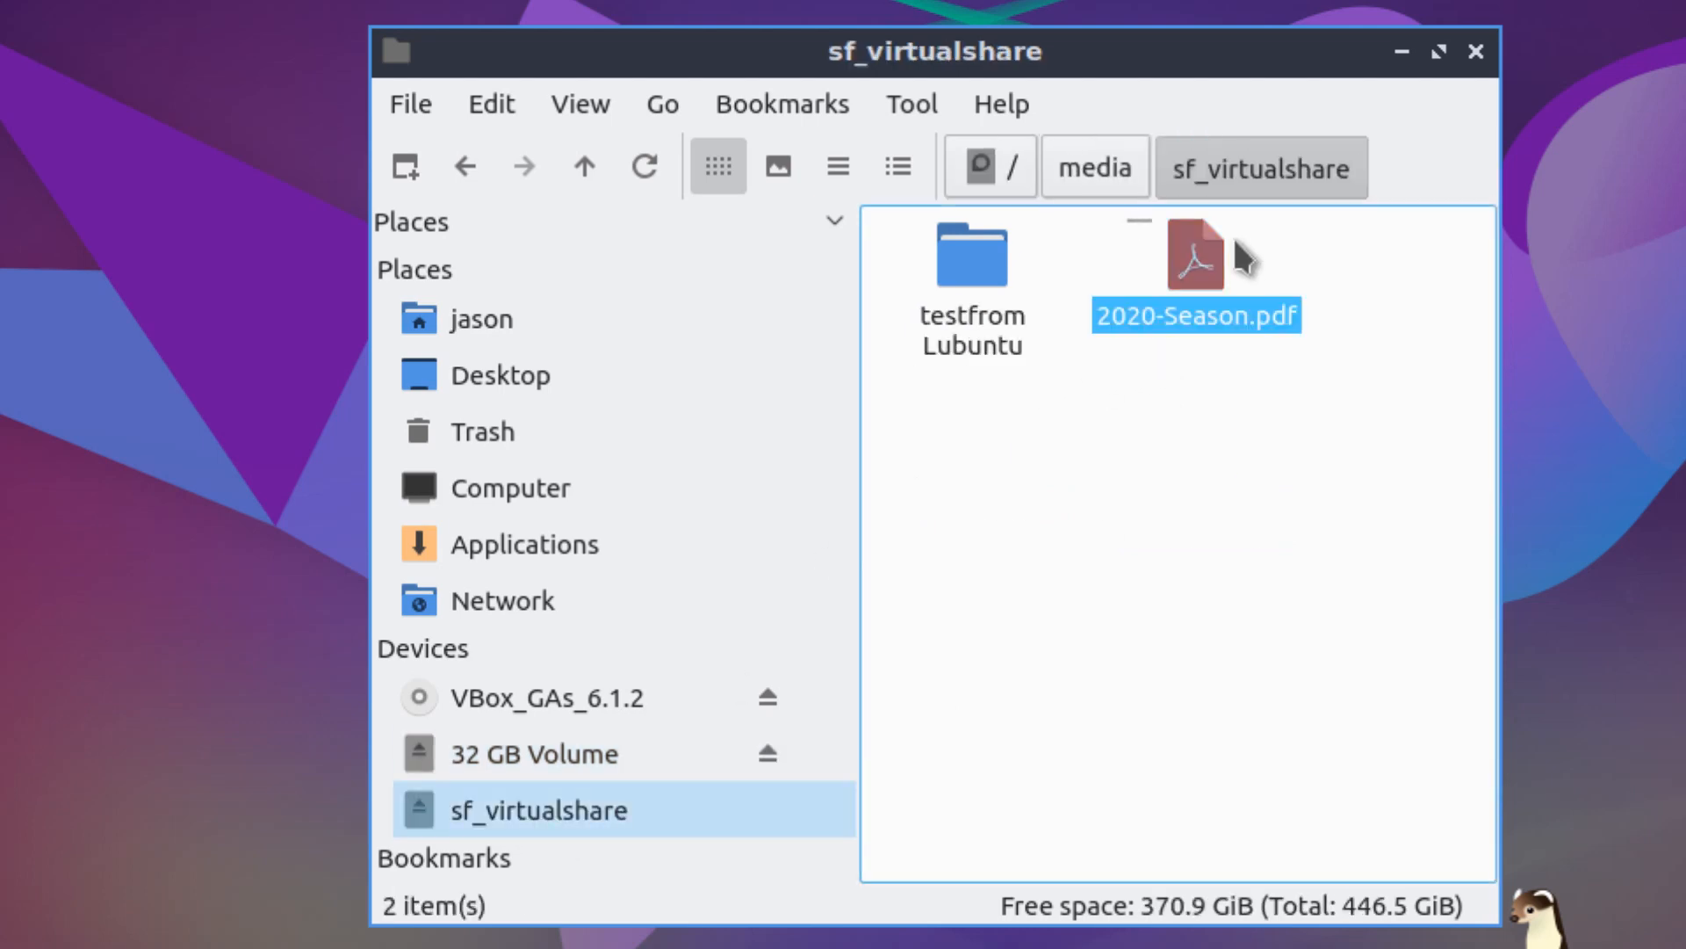
{"action": "left_click", "coordinate": [971, 272]}
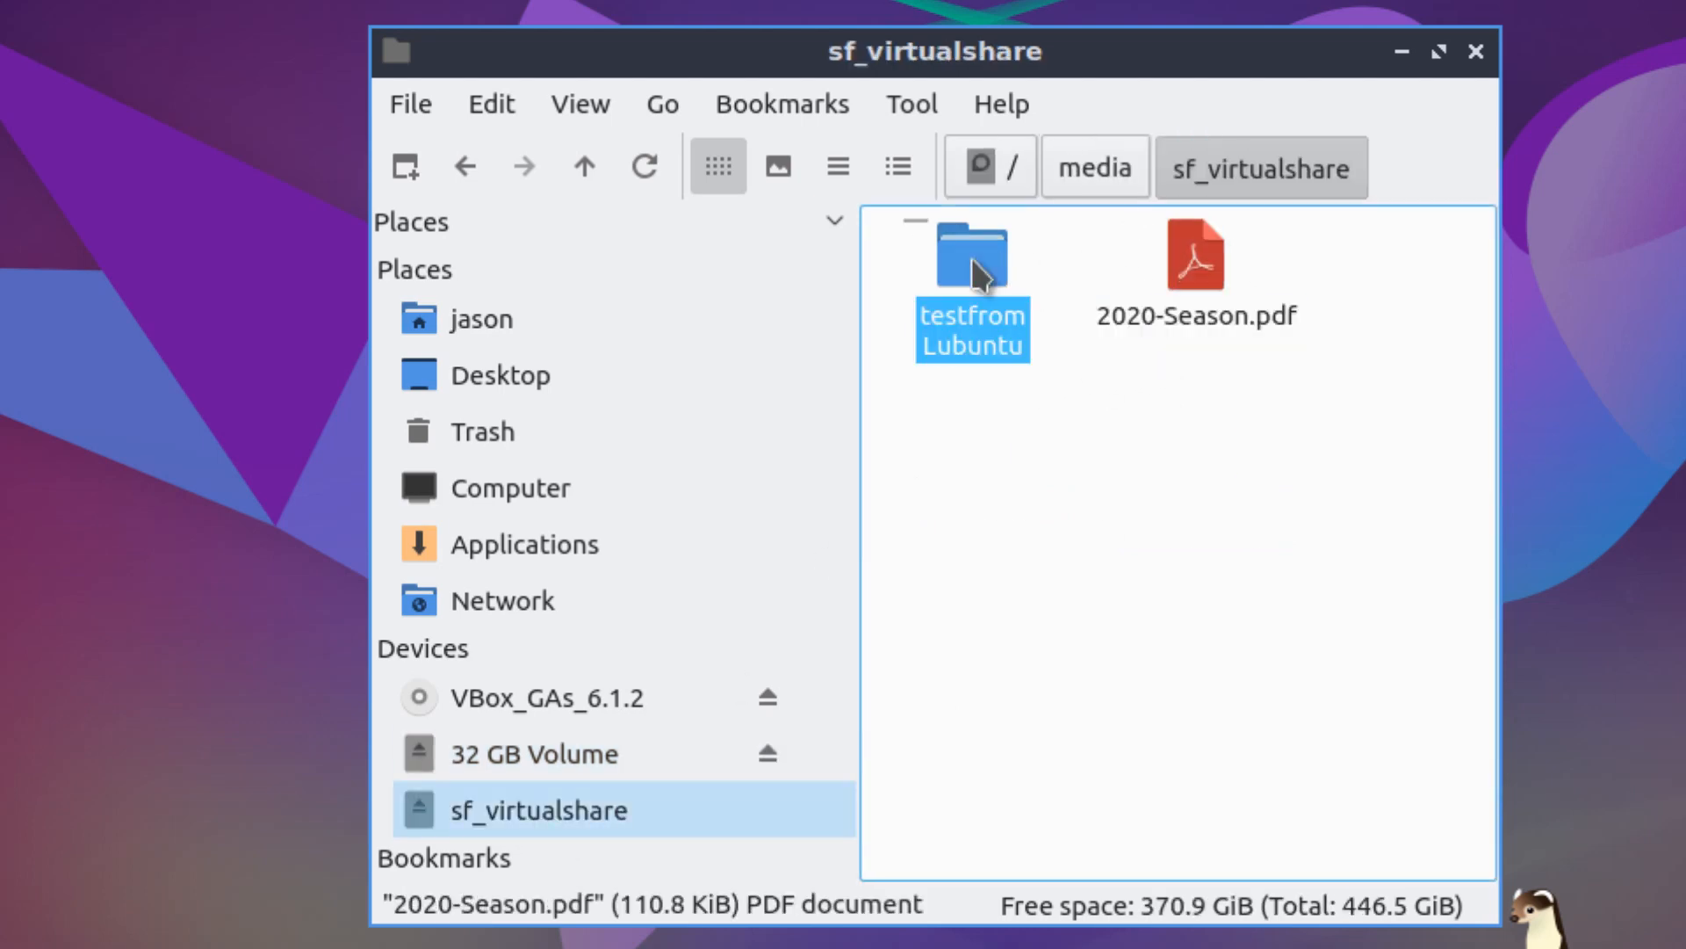
{"action": "left_click", "coordinate": [1239, 268]}
{"action": "left_click", "coordinate": [1053, 460]}
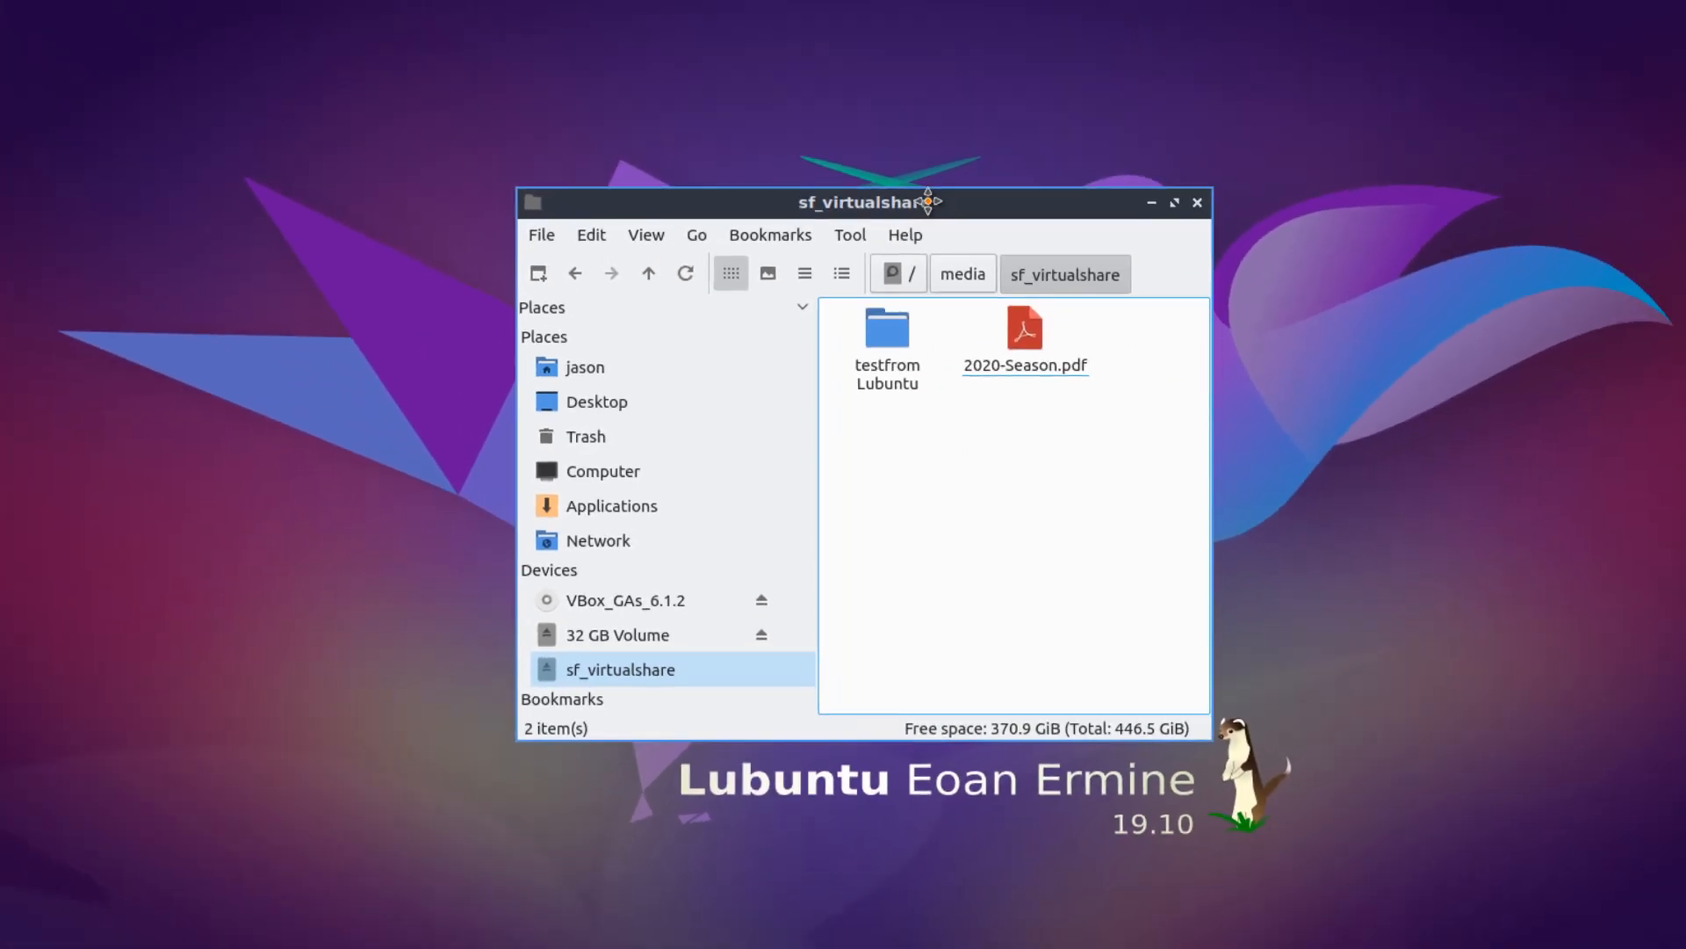